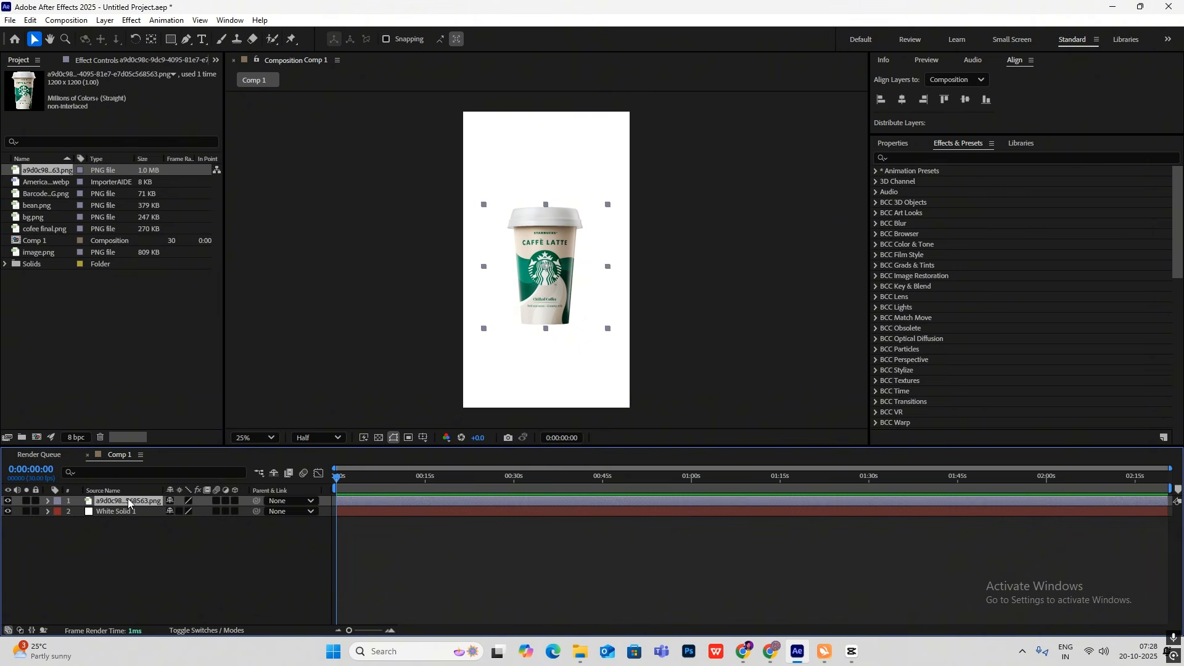
Duplicate the cup layer, offset the copy toward the canvas's upper right, and tilt it counterclockwise at 28% scale.
key("ctrl+d")
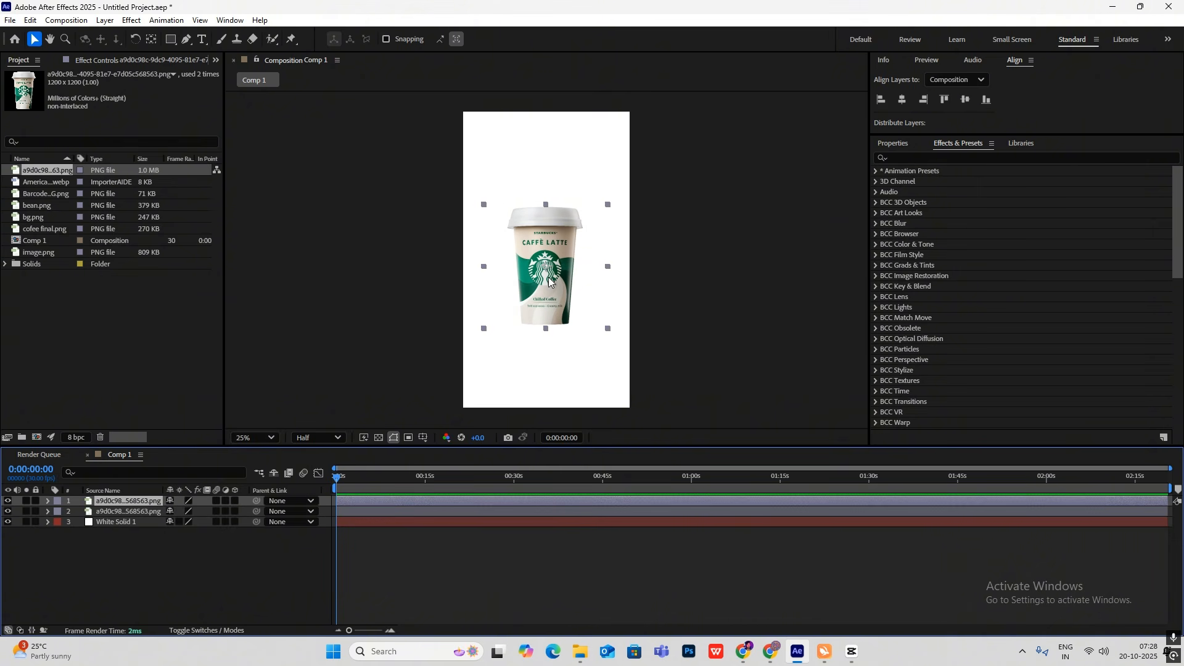
left_click_drag(549, 274, 590, 192)
key("r")
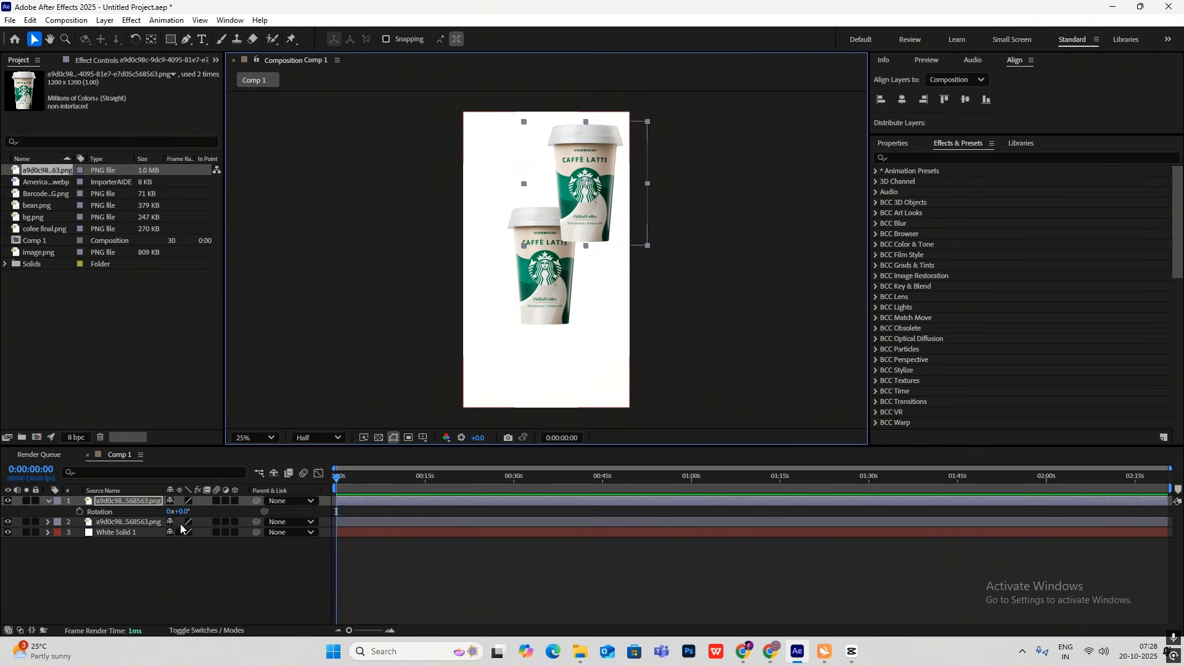
mouse_move(182, 515)
left_mouse_down()
mouse_move(173, 518)
mouse_move(193, 515)
mouse_move(174, 518)
left_mouse_up()
key("s")
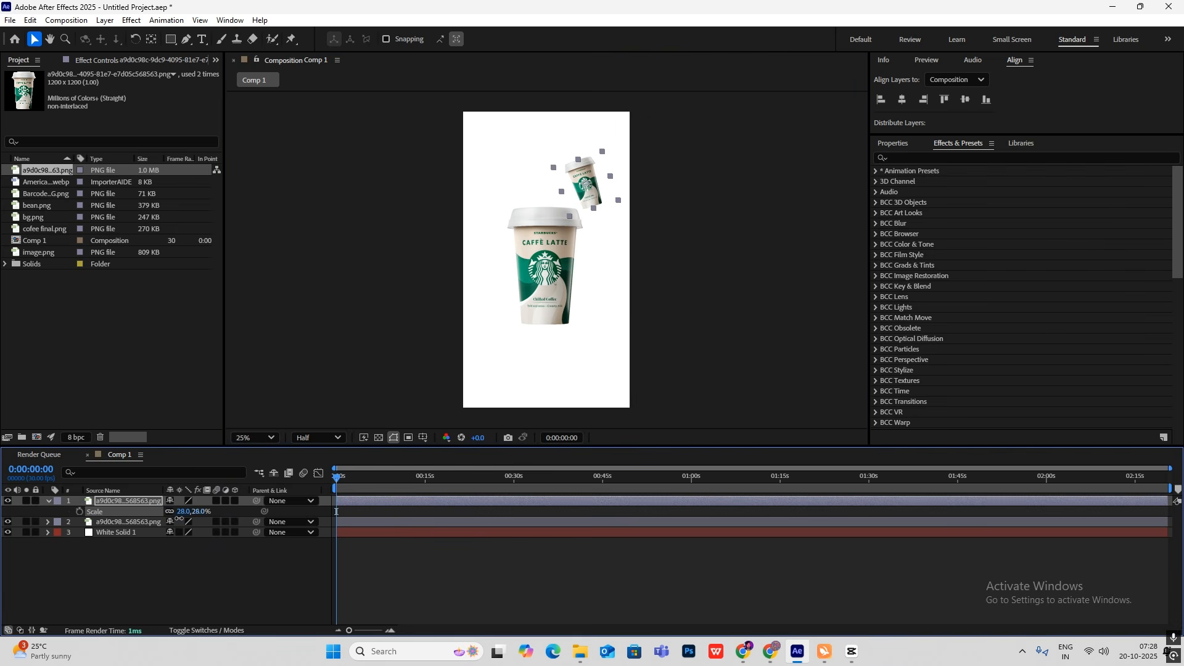
Place the small cup in the canvas's upper-right corner at -26° and another copy in the lower-left corner at 25°.
left_click_drag(583, 193, 616, 150)
key("r")
left_click_drag(182, 511, 176, 512)
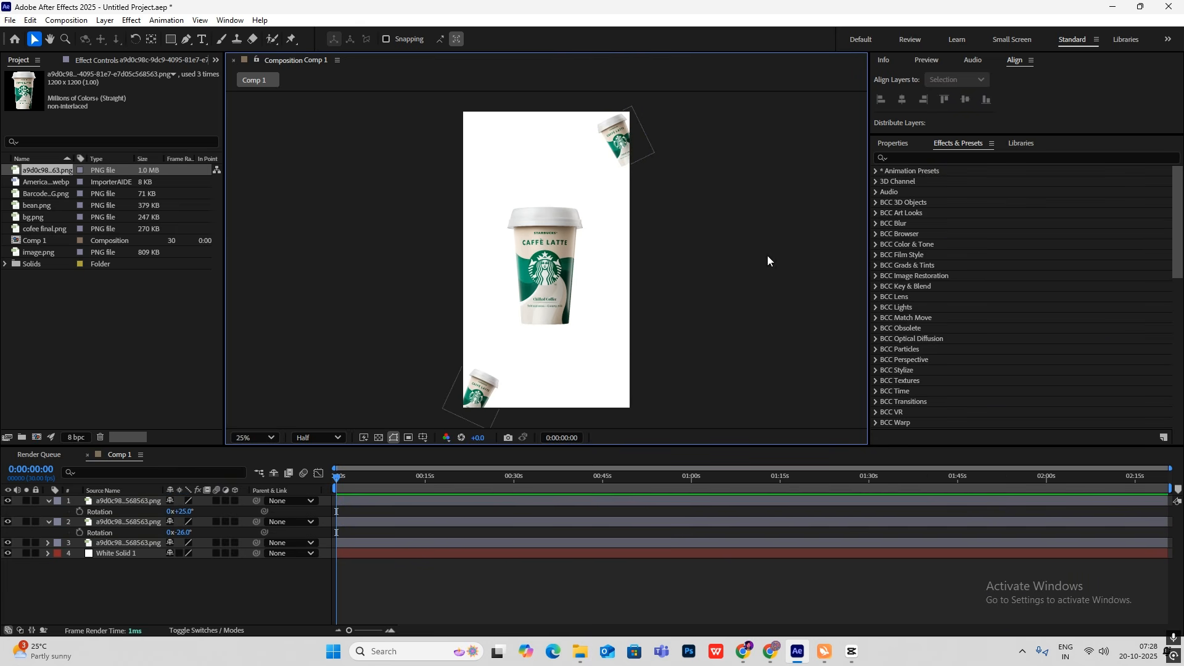
Check the reference video in CapCut and return to After Effects to set the Pen tool's stroke color to dark green.
left_click(852, 652)
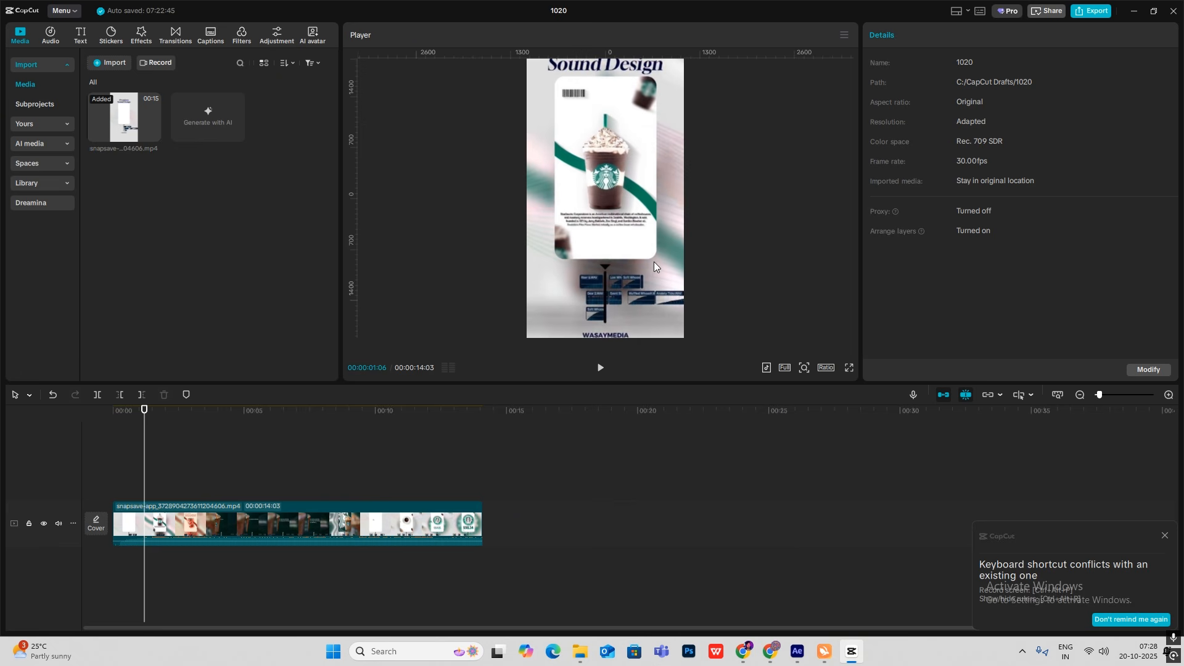
left_click(798, 651)
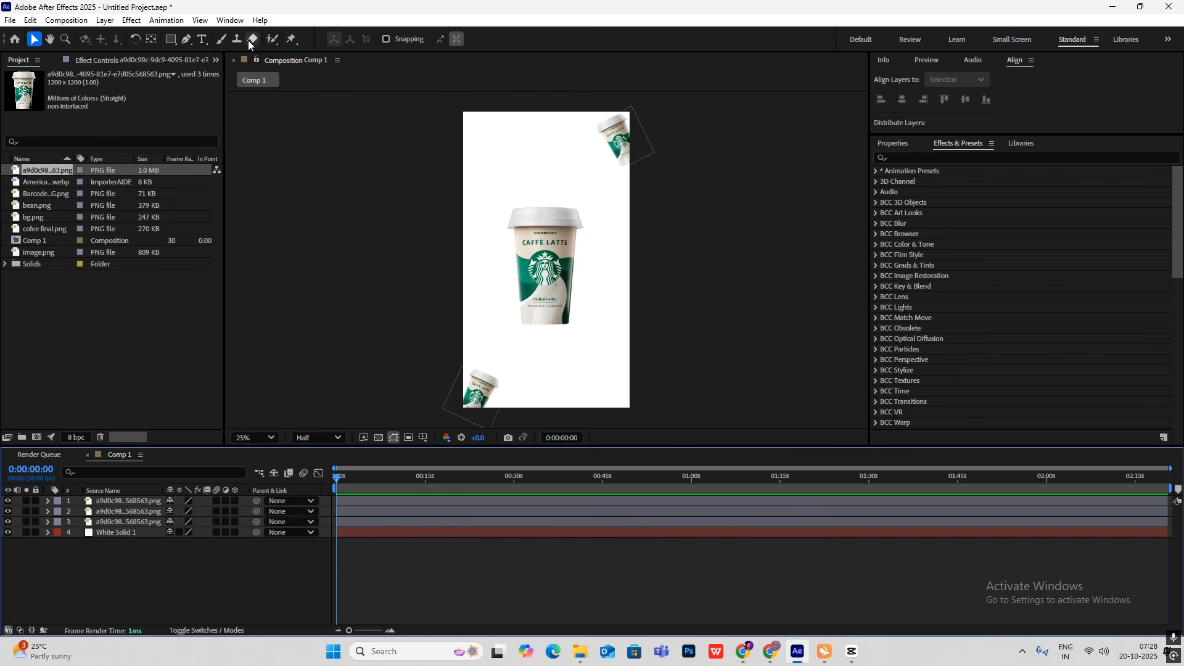
left_click(187, 39)
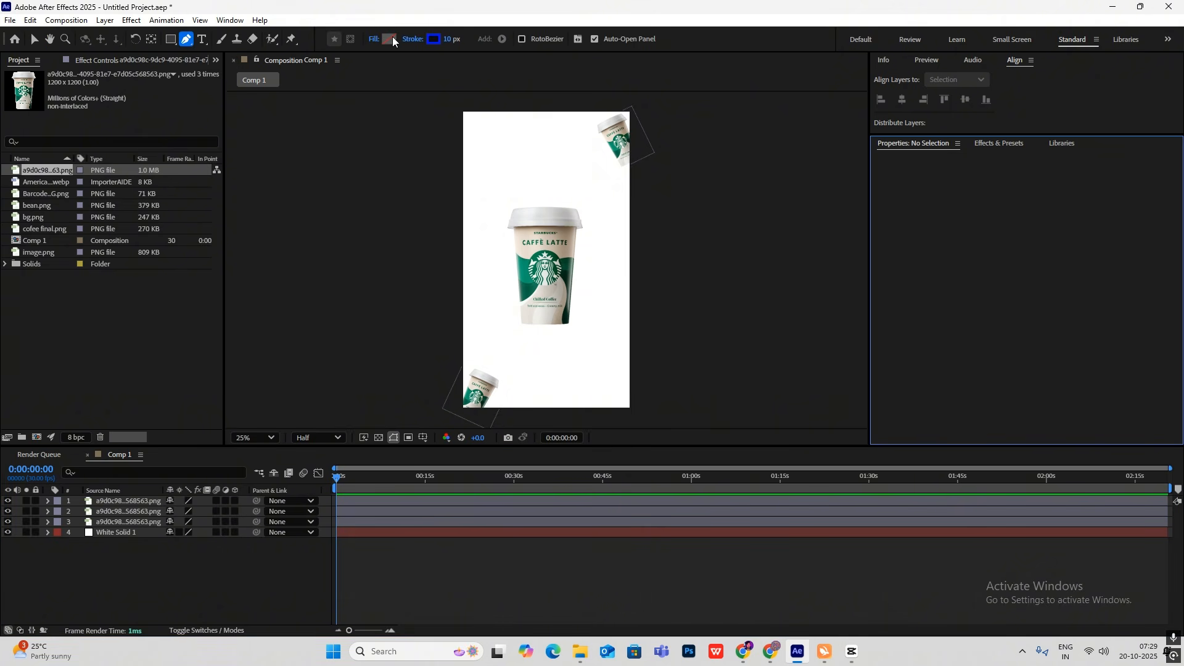
left_click(431, 40)
left_click(624, 356)
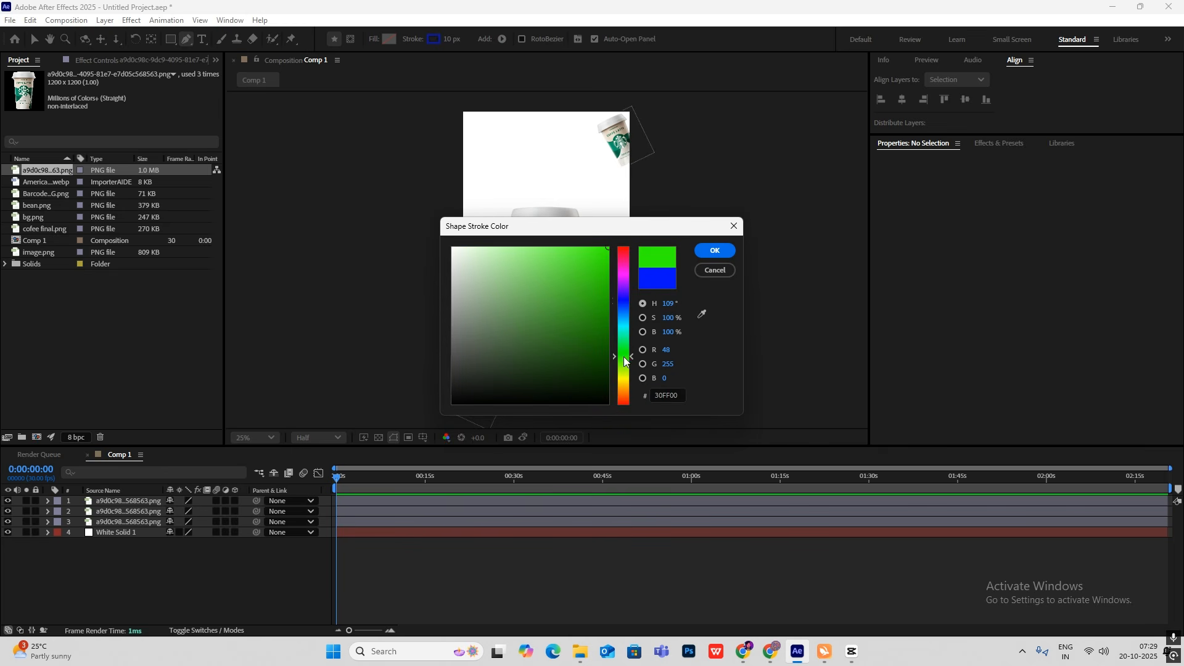
left_click_drag(587, 313, 612, 354)
left_click(715, 253)
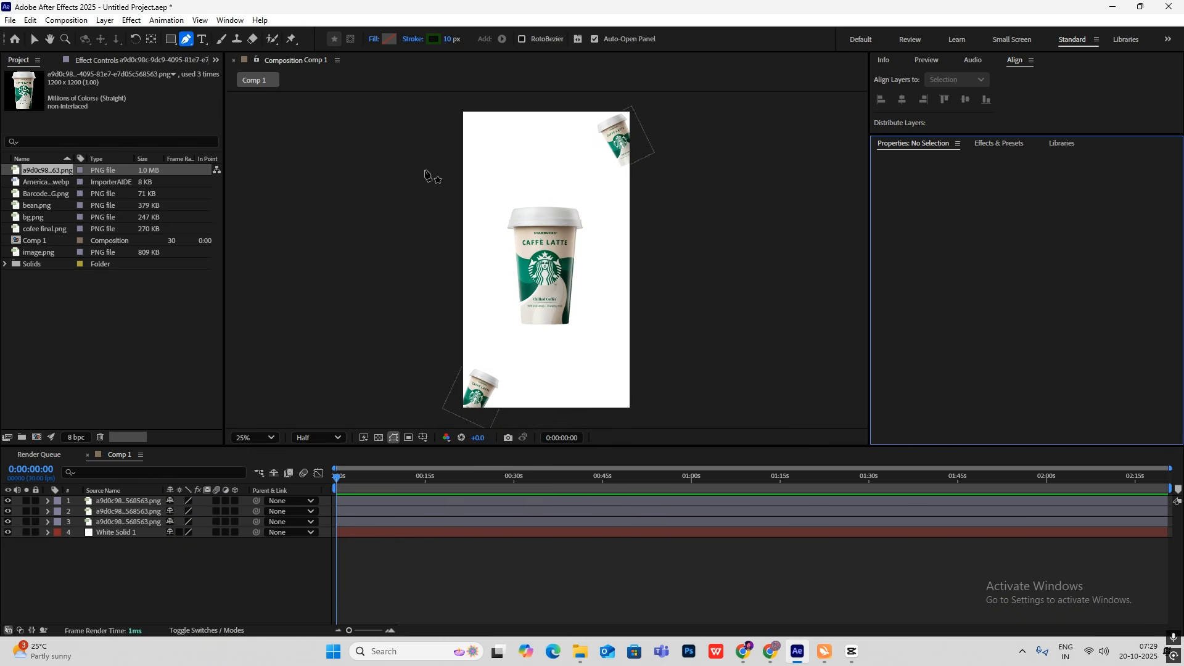
Draw an S-curved open path with the Pen tool, running diagonally down through the central cup and past both canvas edges.
left_click(851, 650)
left_click(852, 652)
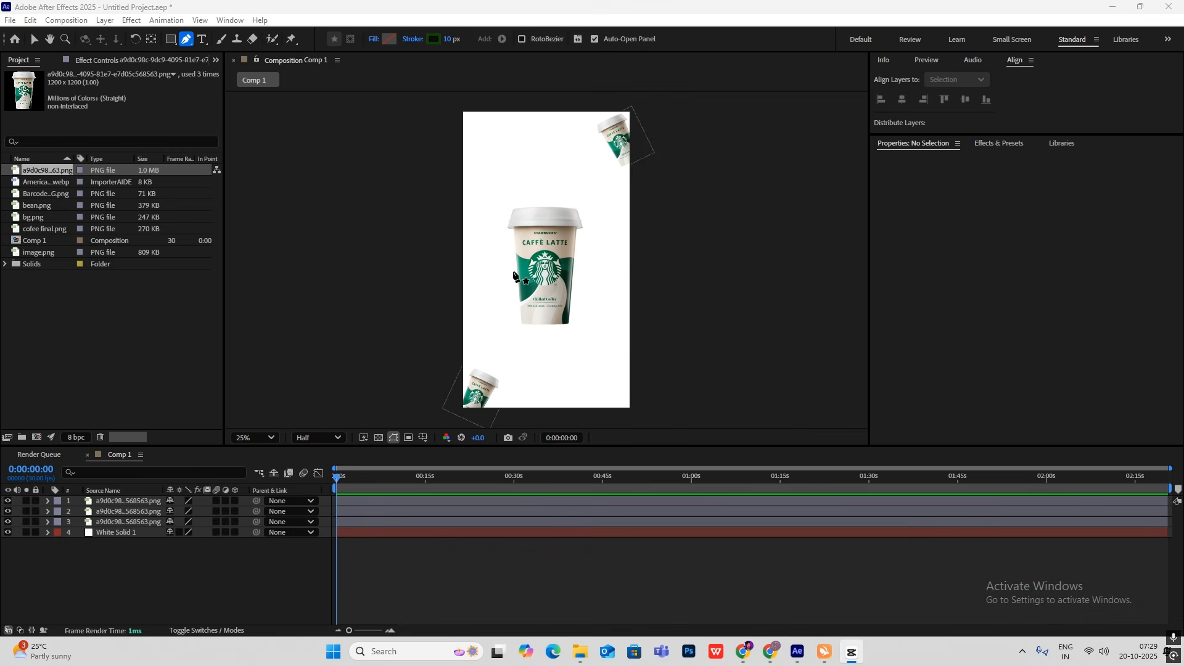
left_click(413, 203)
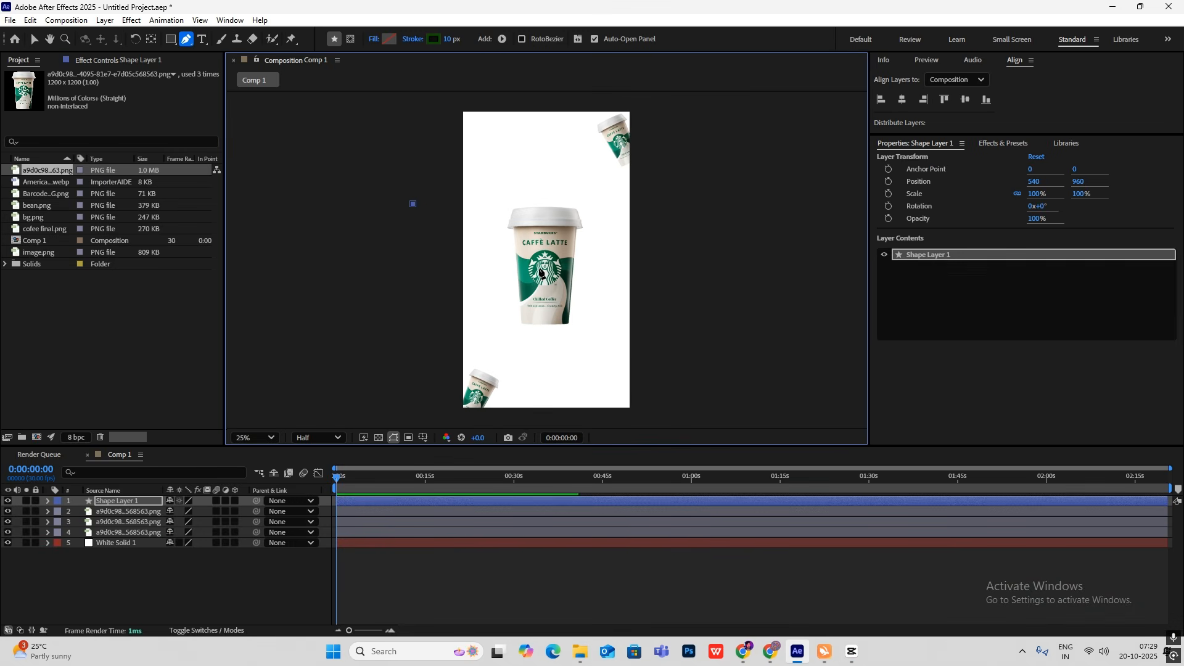
left_click(542, 263)
left_click_drag(544, 267, 626, 266)
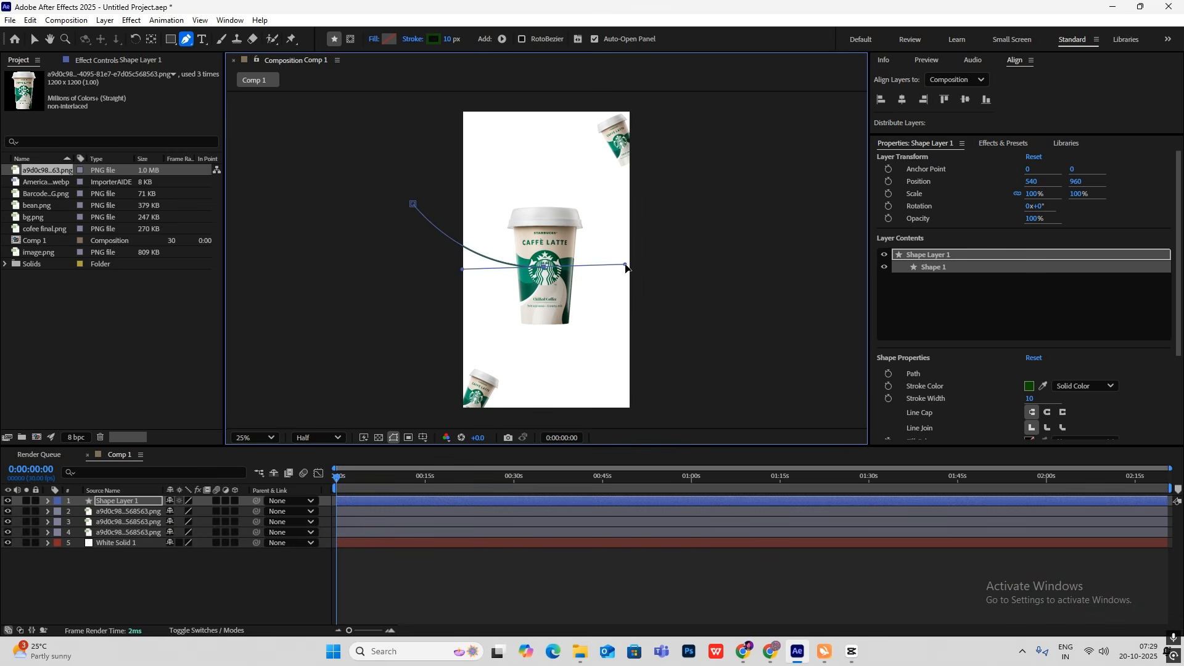
left_click_drag(688, 356, 691, 388)
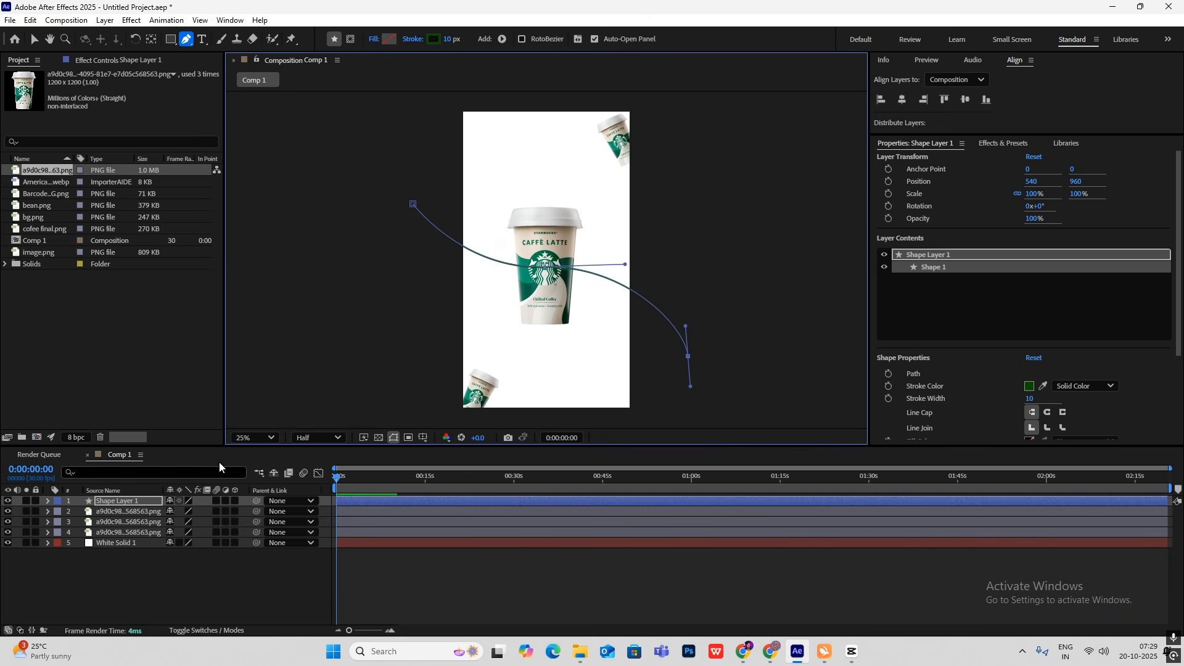
Set the curved path's stroke width to 116 px and place its shape layer below the three cup layers.
left_click_drag(451, 42, 525, 46)
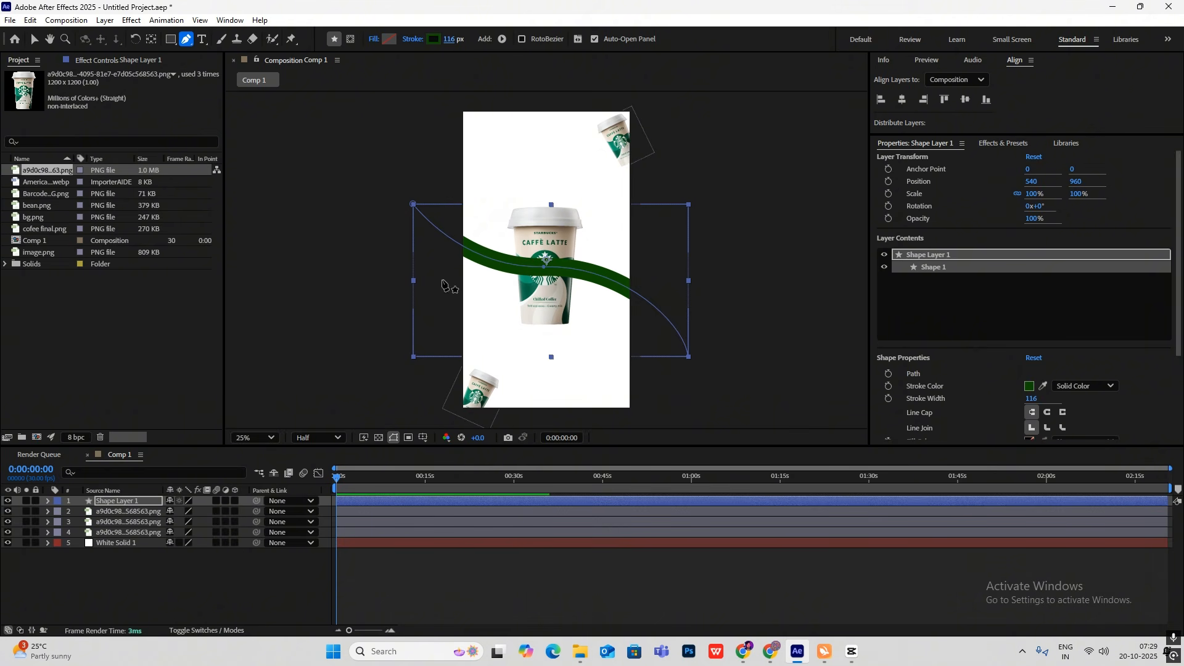
left_click_drag(121, 501, 132, 533)
left_click(138, 585)
key("v")
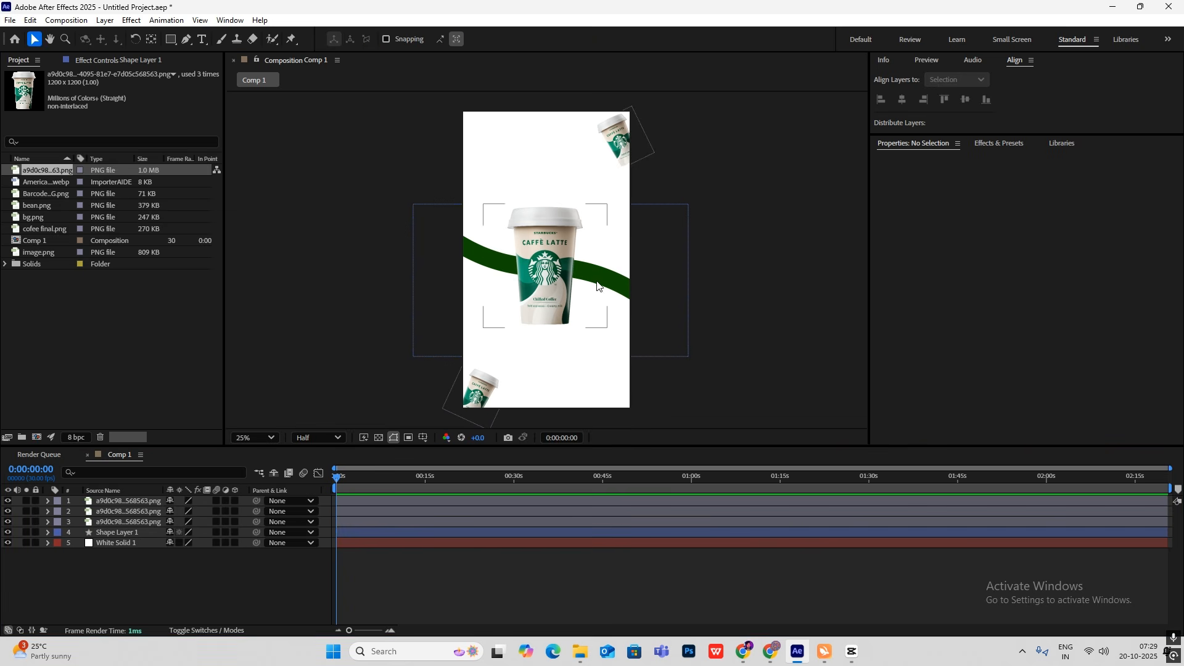
Steepen the green curve by moving its right end point inward and down and its left end point inward and up.
left_click(600, 283)
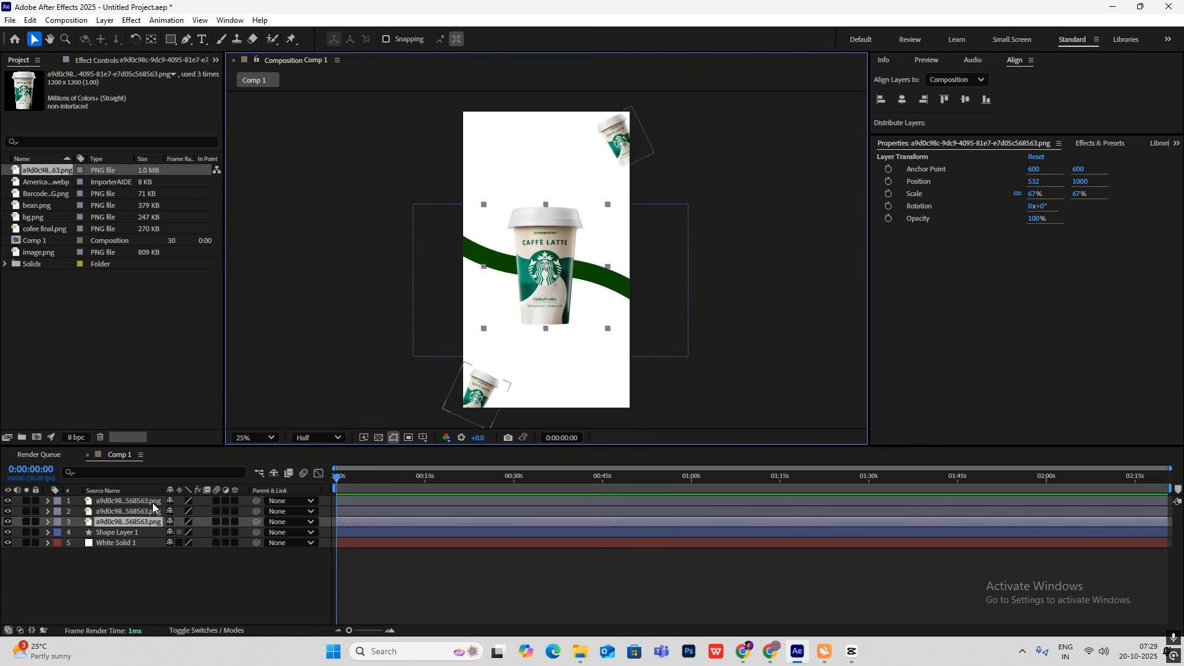
left_click(121, 533)
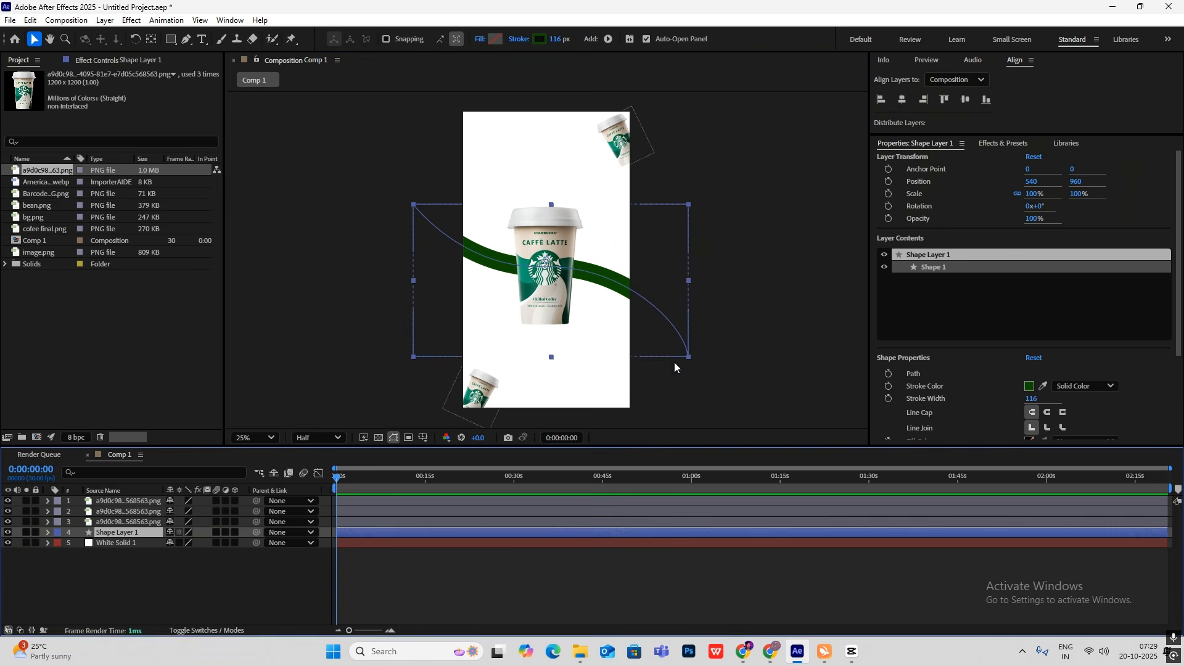
left_click(186, 40)
mouse_move(690, 357)
left_mouse_down()
mouse_move(682, 375)
mouse_move(655, 385)
left_mouse_up()
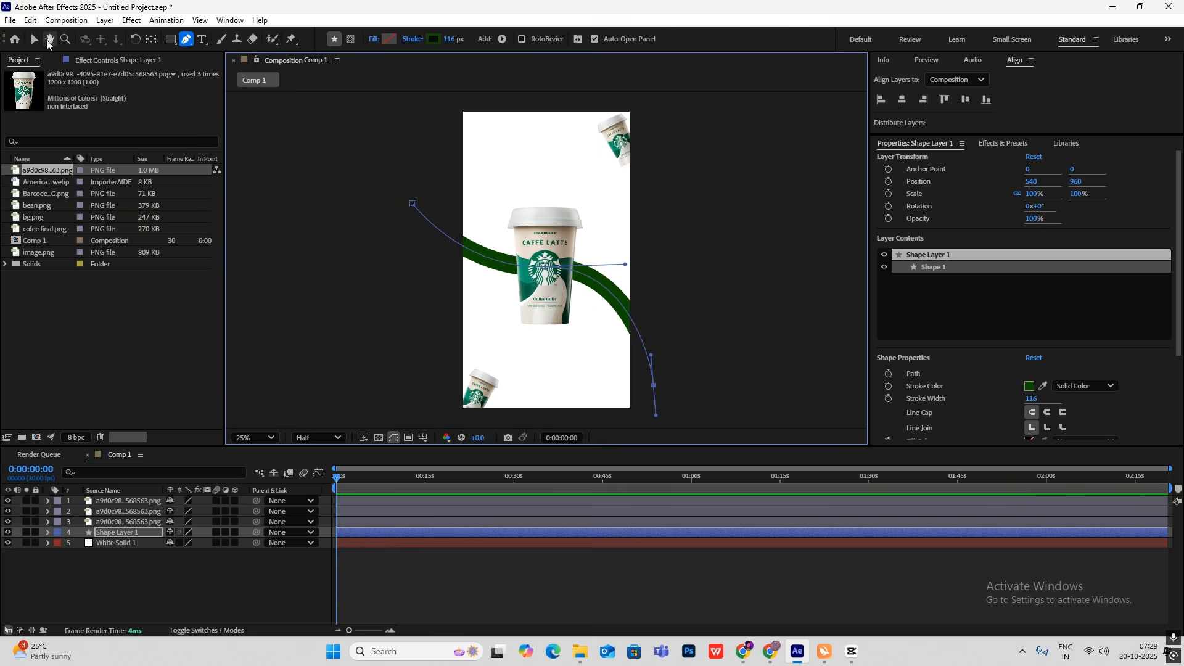
left_click(34, 40)
left_click_drag(413, 205, 438, 185)
left_click(279, 576)
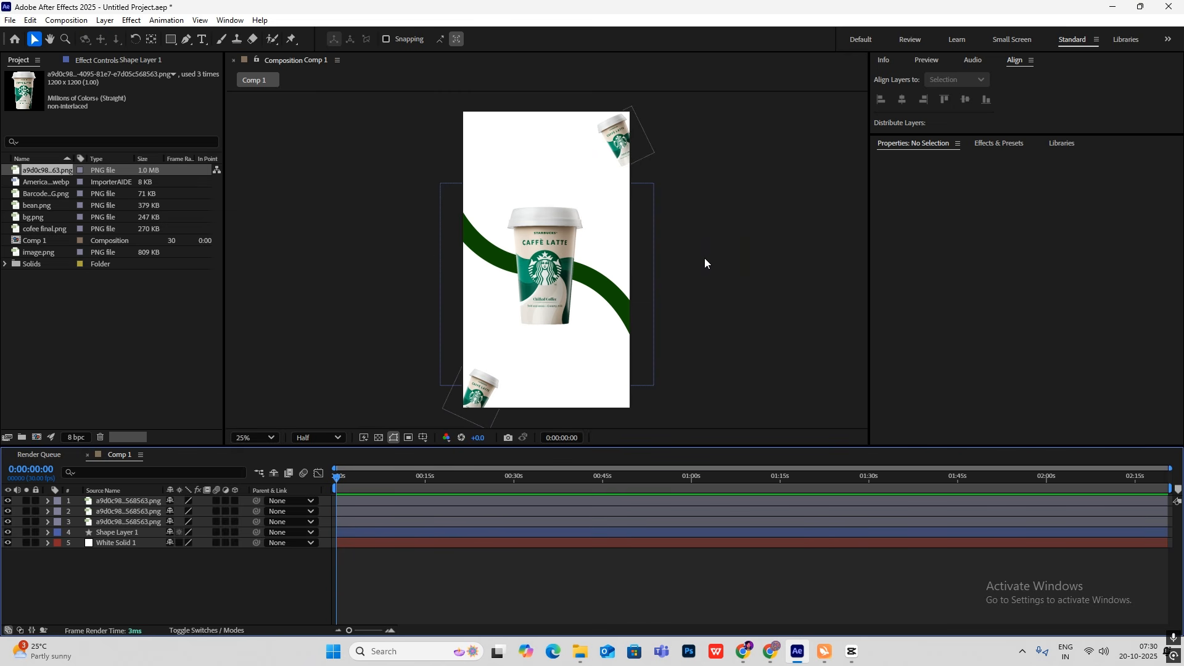
Check the CapCut reference and add a black text layer at 19% scale with lines asdjkfadsfsfjjdshfaldsf, ajsdfhjasdfasdfasdf and skdfhaklsdfhlaf.
left_click(853, 656)
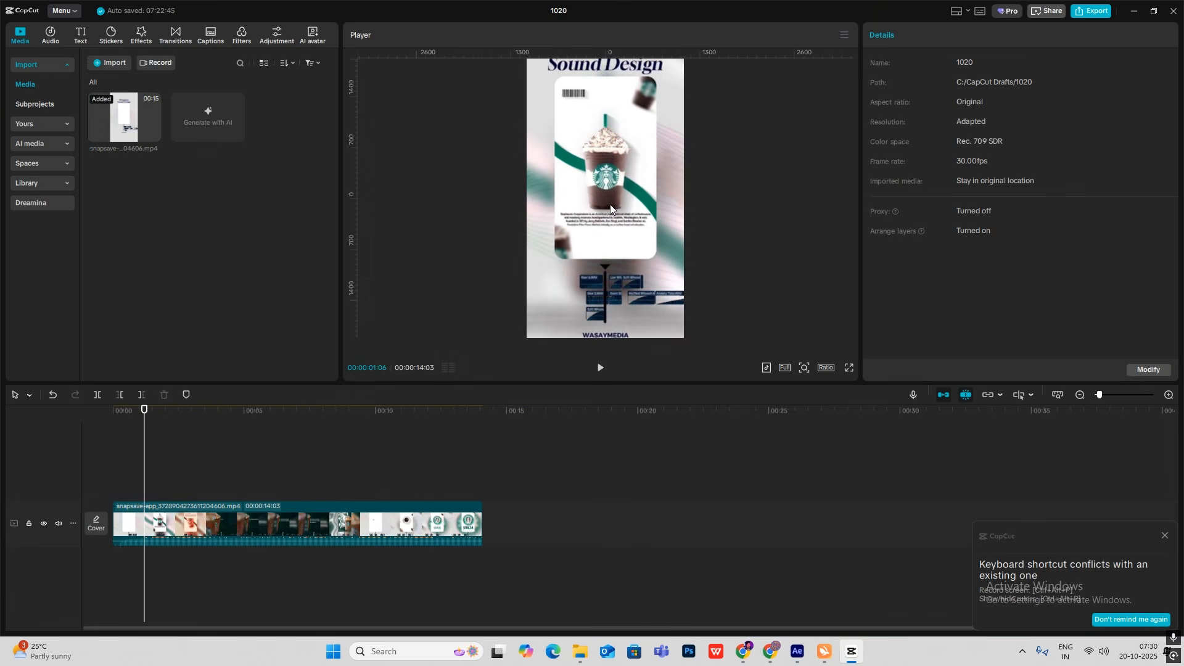
left_click(854, 655)
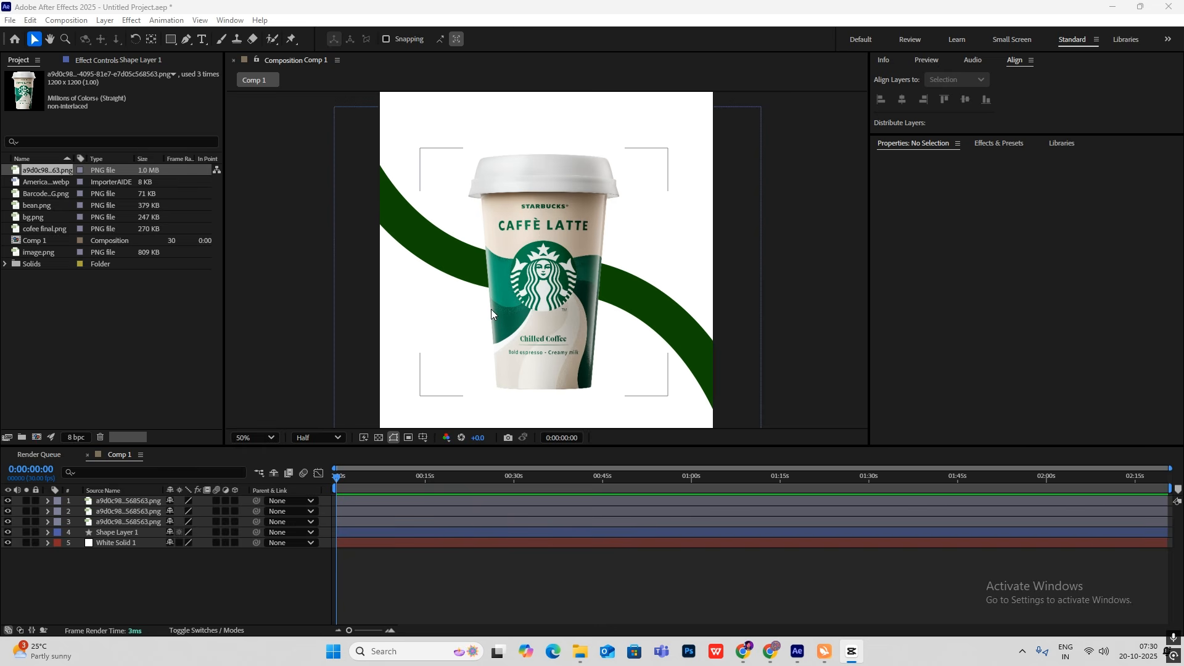
right_click(151, 571)
mouse_move(212, 418)
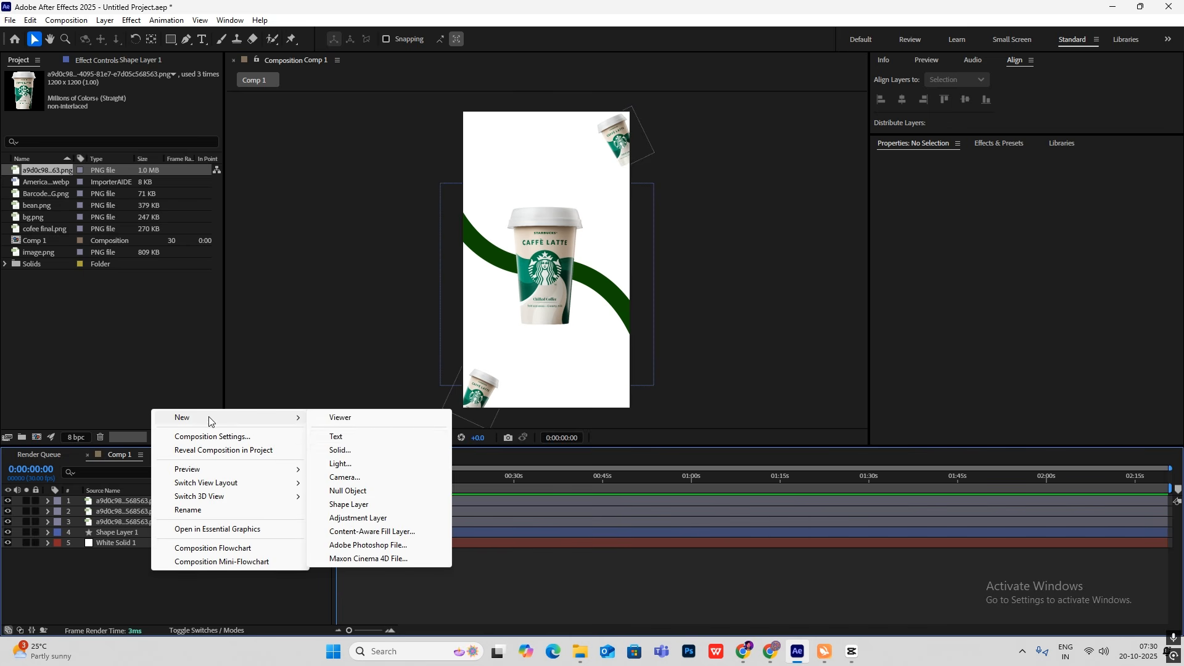
left_click(343, 438)
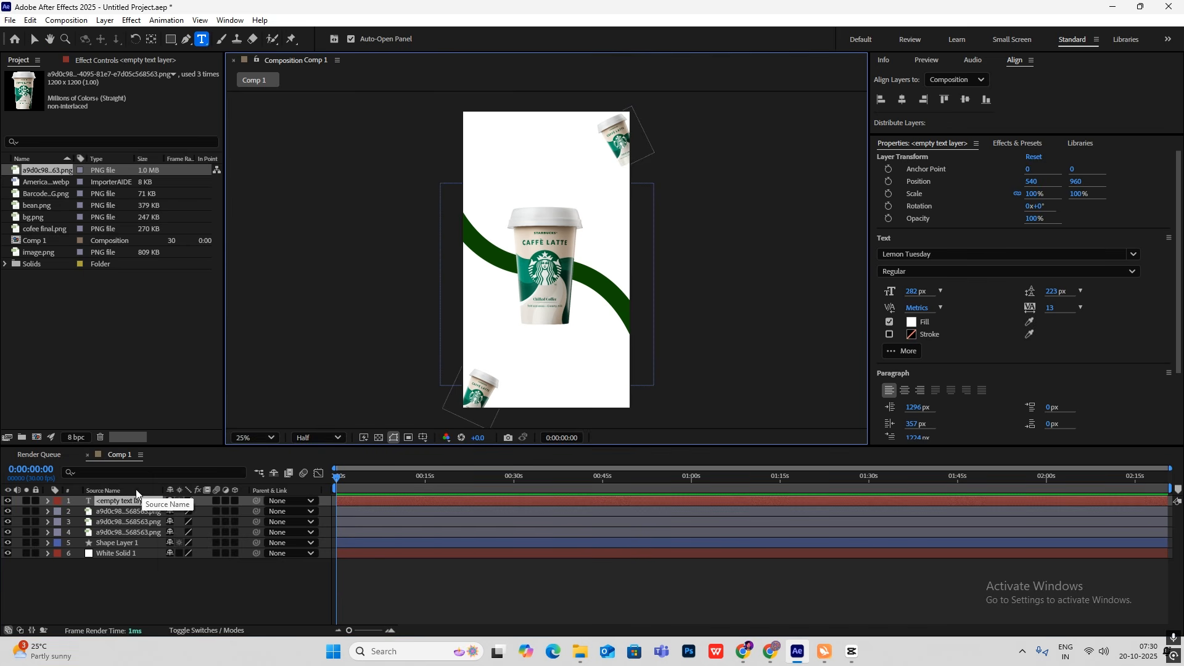
type("asdjkfadsfsfj")
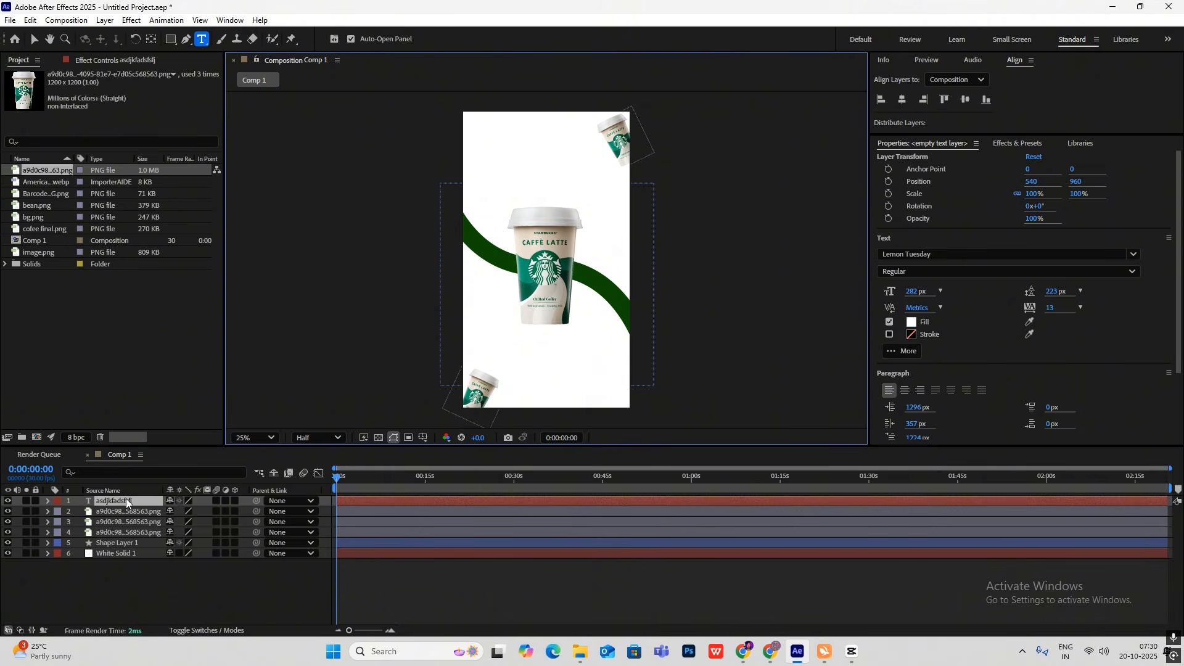
type("jdshfaldsf")
key("Return")
type("ajsdfhjasdfasdfasdf")
key("Return")
type("skdfhaklsdfhlaf")
left_click(126, 500)
scroll(600, 314, "down", 1)
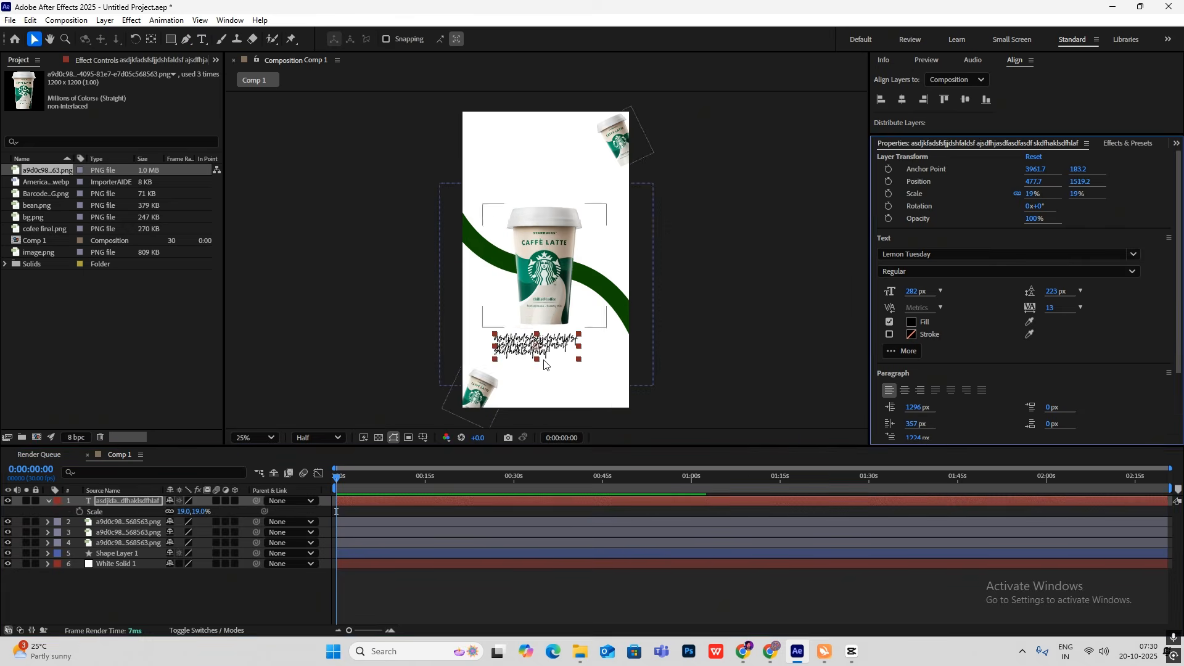
Position the placeholder text just below the central cup and change its font to Helvetica.
left_click_drag(544, 353, 555, 349)
left_click(1003, 253)
type("Helvetica")
key("Return")
left_click(905, 391)
key("ctrl+z")
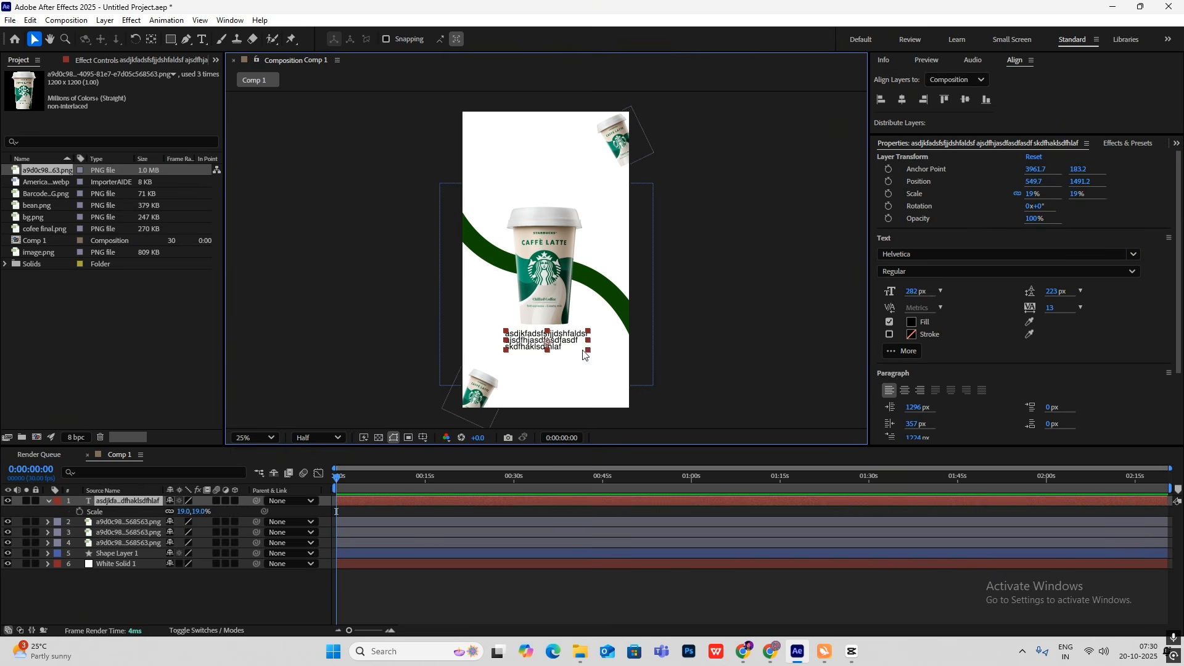
Append "sfs" to the second text line and "sfsfsfiu" to the third, and scale the text layer to 15%.
double_click(562, 347)
type("sfsfsfiu")
left_click(578, 340)
type("sfs")
left_click(341, 580)
key("v")
left_click_drag(184, 511, 182, 512)
left_click(741, 345)
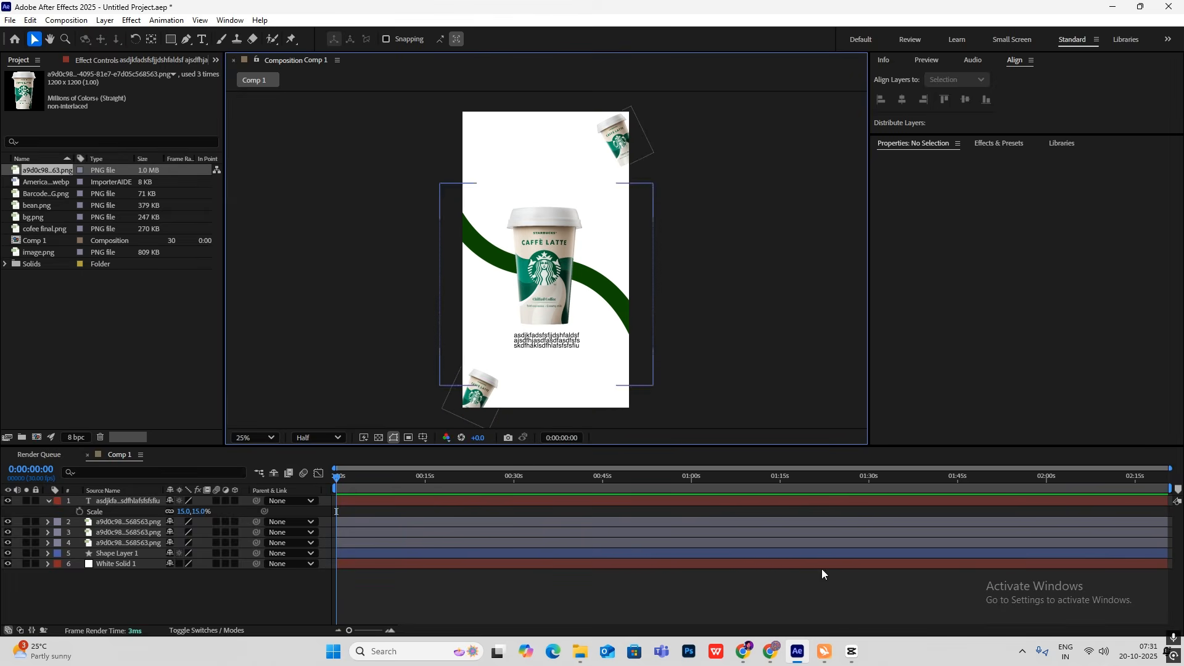
Check the reference in CapCut and add the barcode PNG above the text layer in Comp 1, scaled to 14%.
left_click(851, 652)
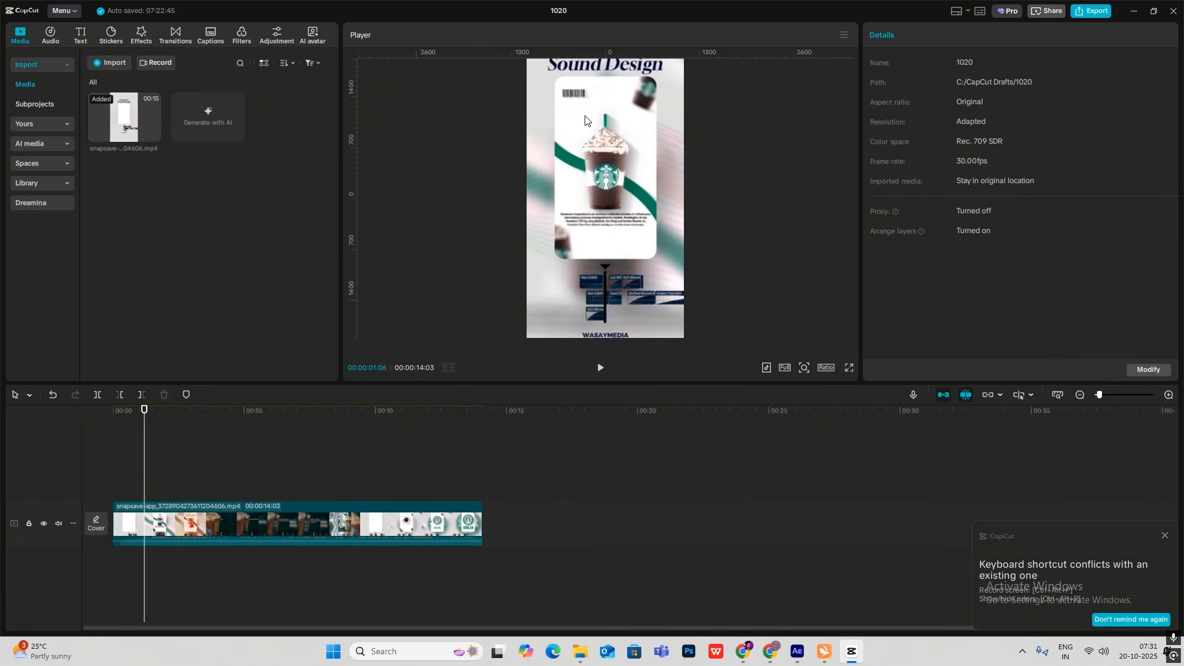
left_click(855, 653)
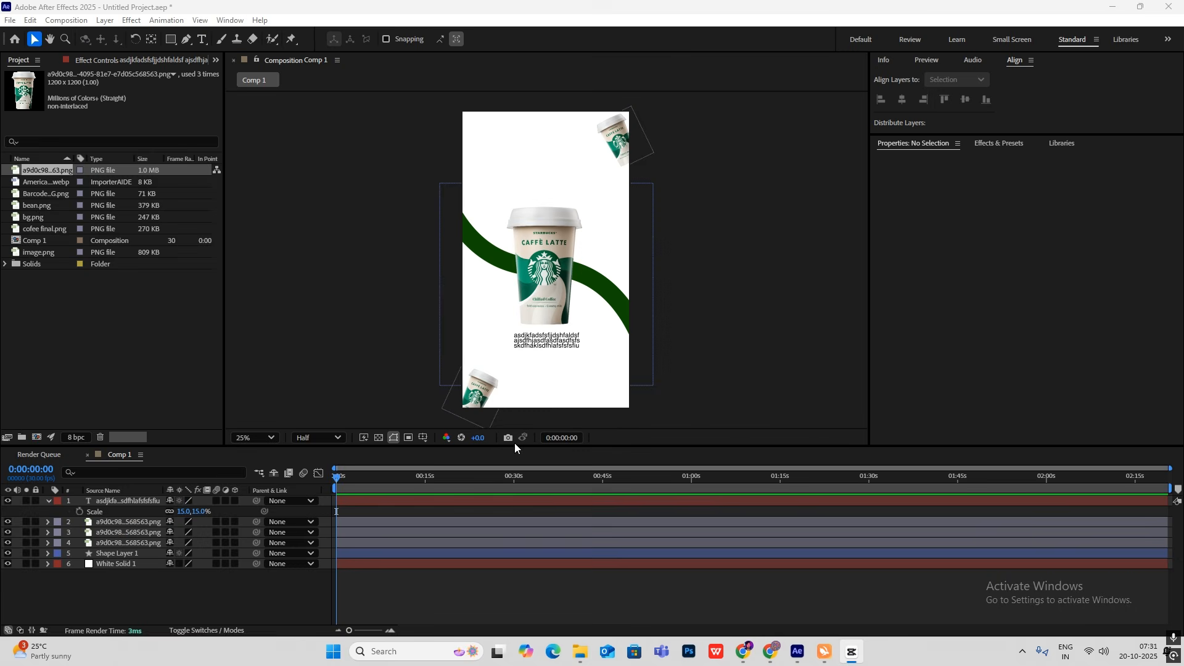
left_click_drag(41, 193, 103, 501)
key("s")
left_click_drag(209, 512, 157, 519)
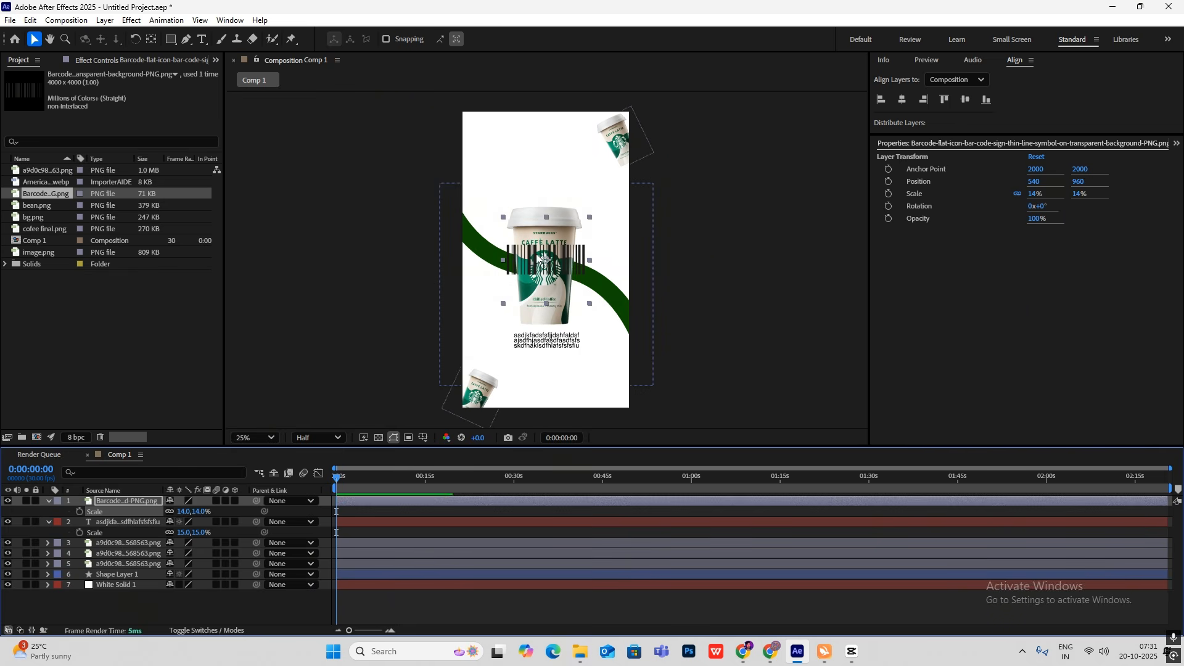
Shrink the barcode further in the canvas's upper-left corner and compare the layout with the reference in CapCut.
left_click_drag(546, 255, 507, 140)
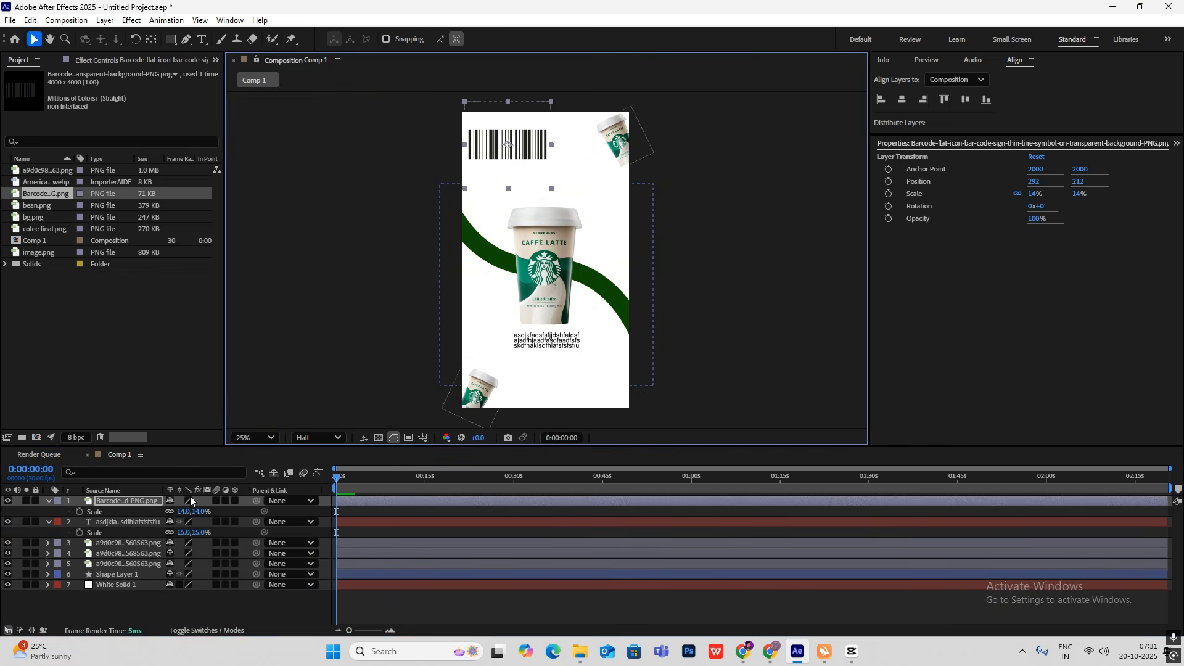
left_click_drag(198, 513, 151, 496)
key("alt+Tab")
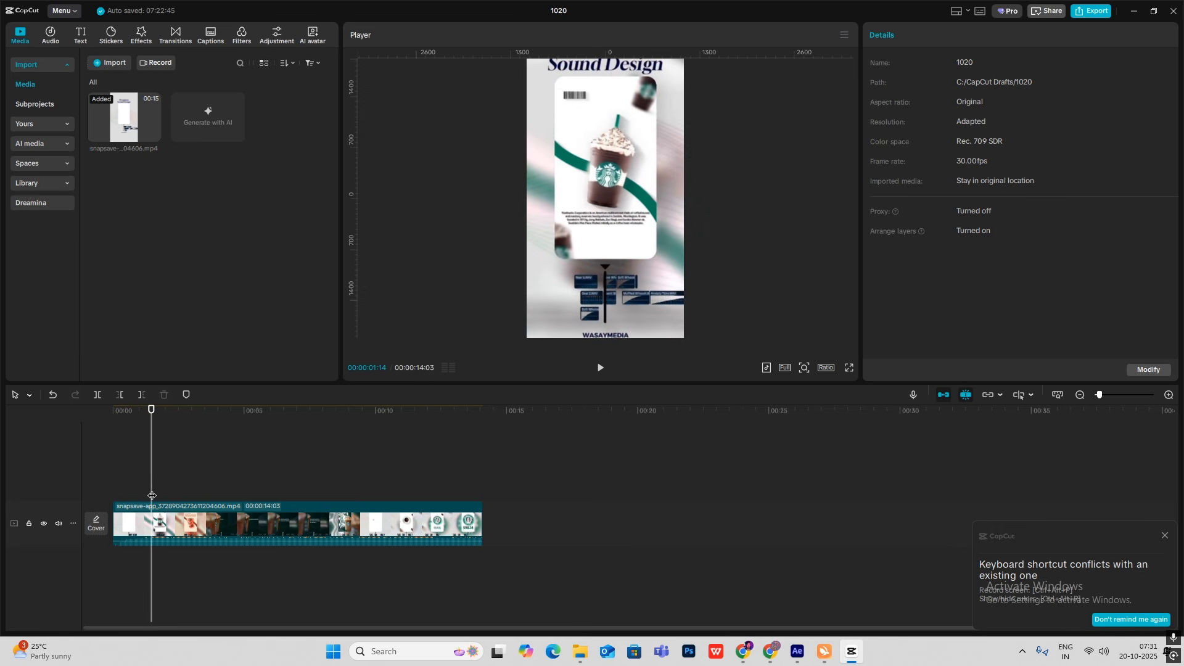
left_click(858, 652)
Collapse the barcode and text layer properties and make every layer except White Solid 1 a 3D layer.
left_click(47, 501)
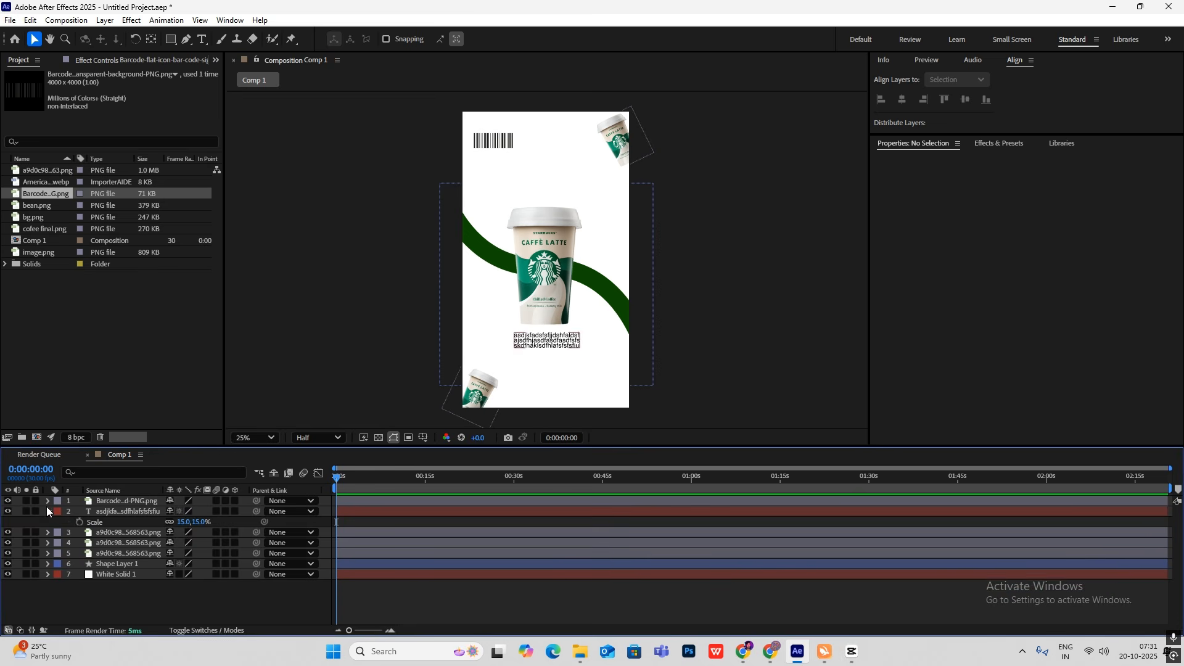
left_click(47, 510)
left_click_drag(234, 501, 239, 555)
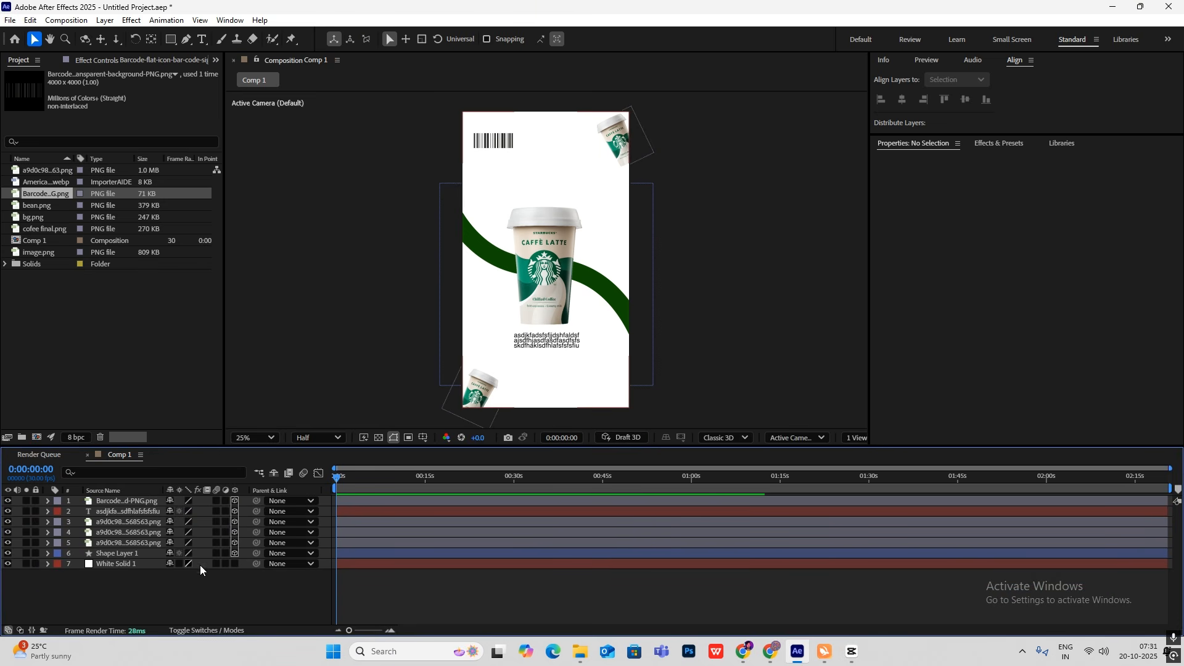
Create a new camera layer in Comp 1, accepting the default camera settings.
right_click(163, 588)
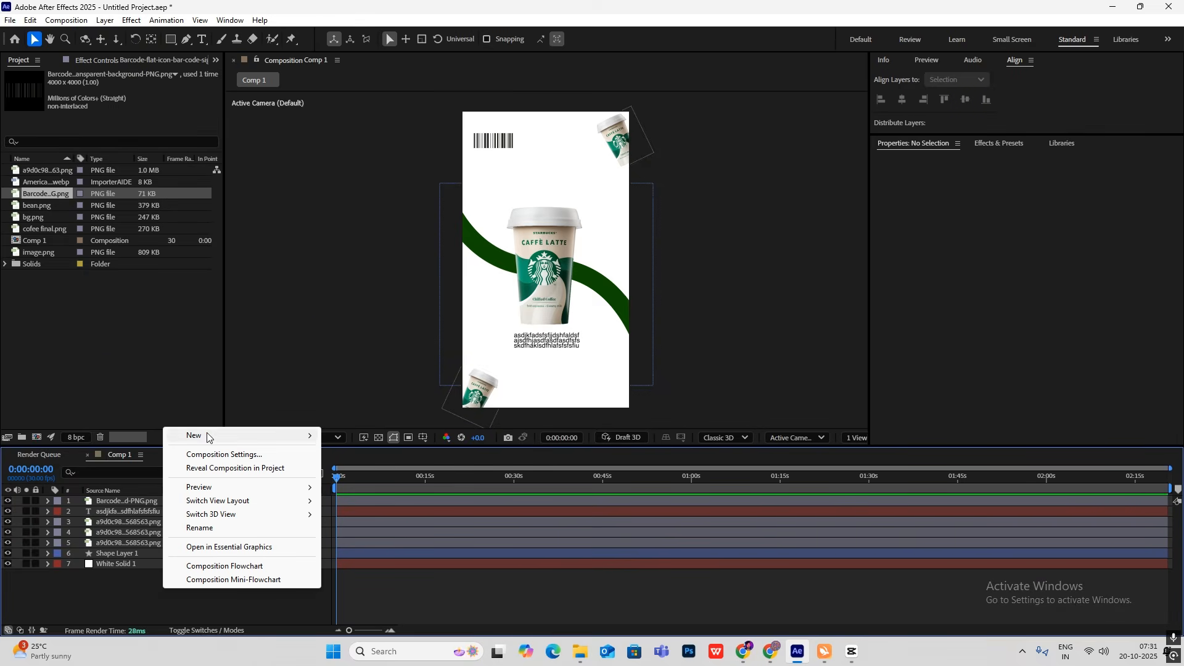
mouse_move(216, 436)
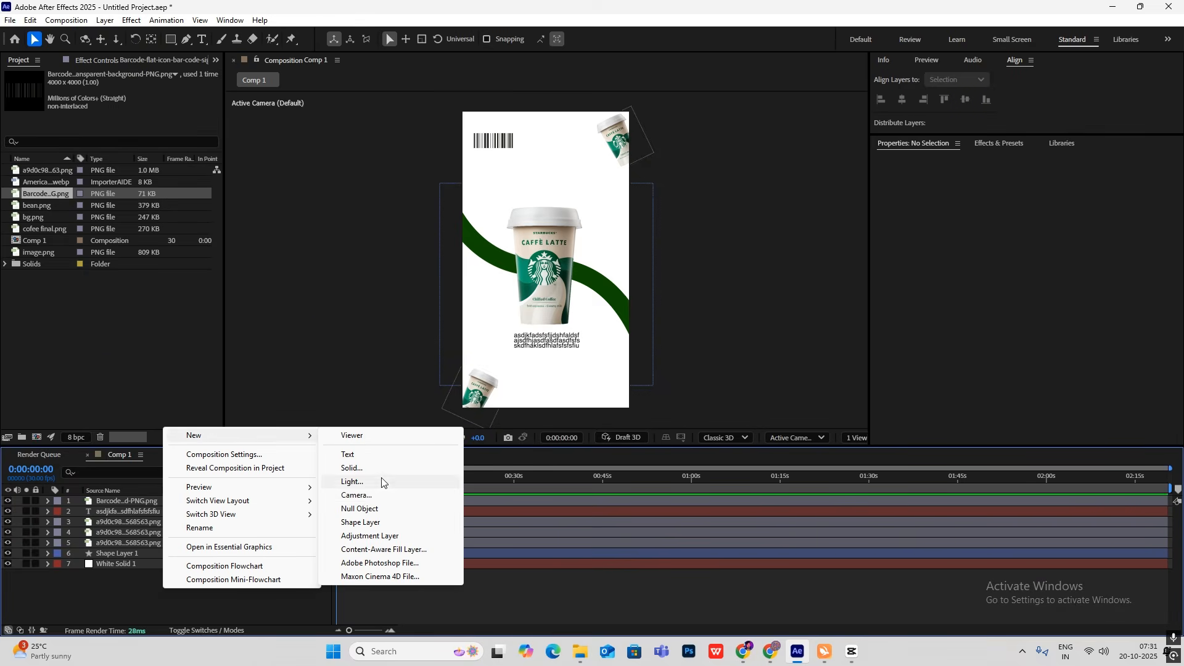
left_click(370, 494)
left_click(747, 449)
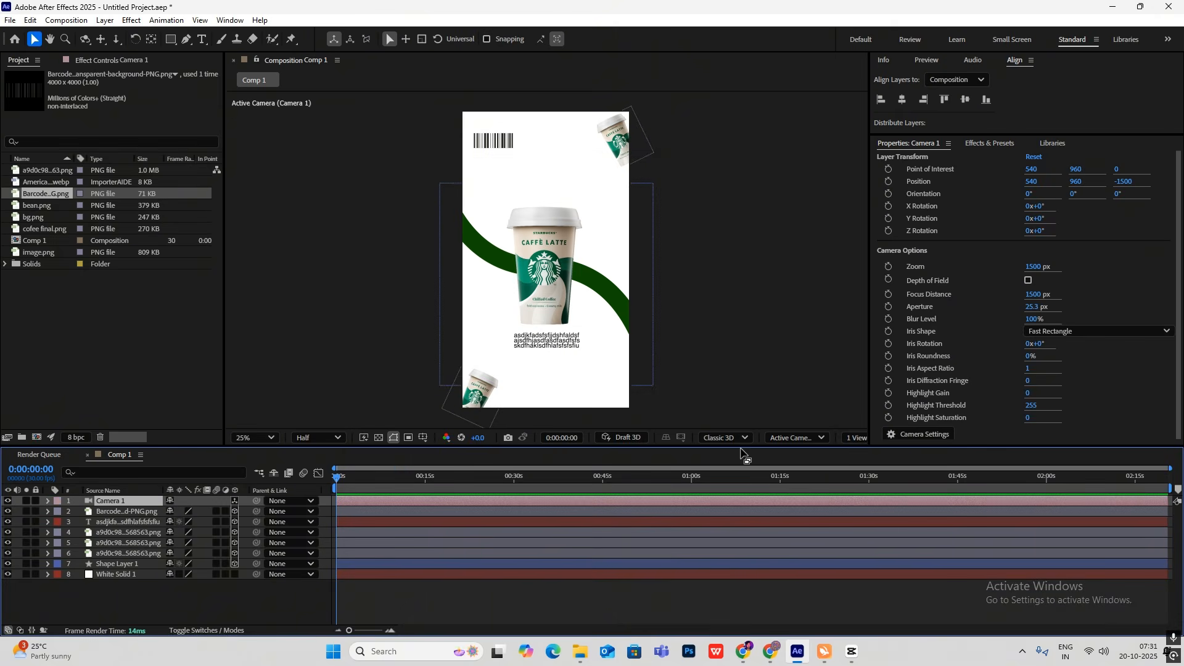
Add a null object above the camera and make it a 3D layer.
left_click(146, 590)
right_click(147, 591)
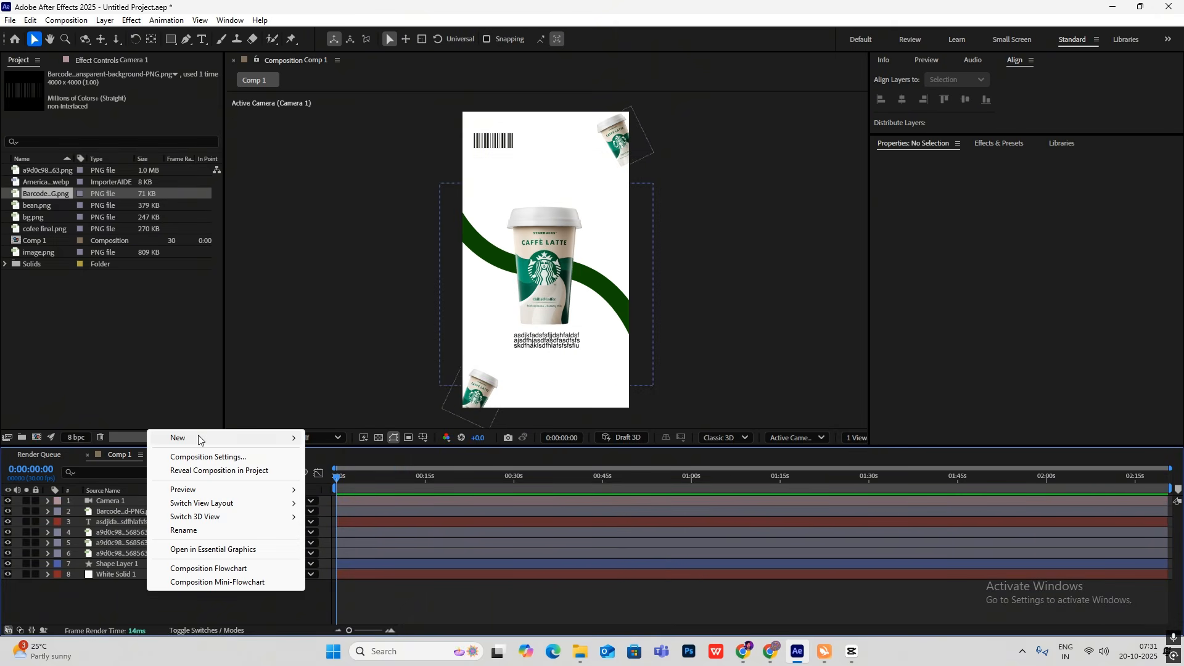
mouse_move(198, 439)
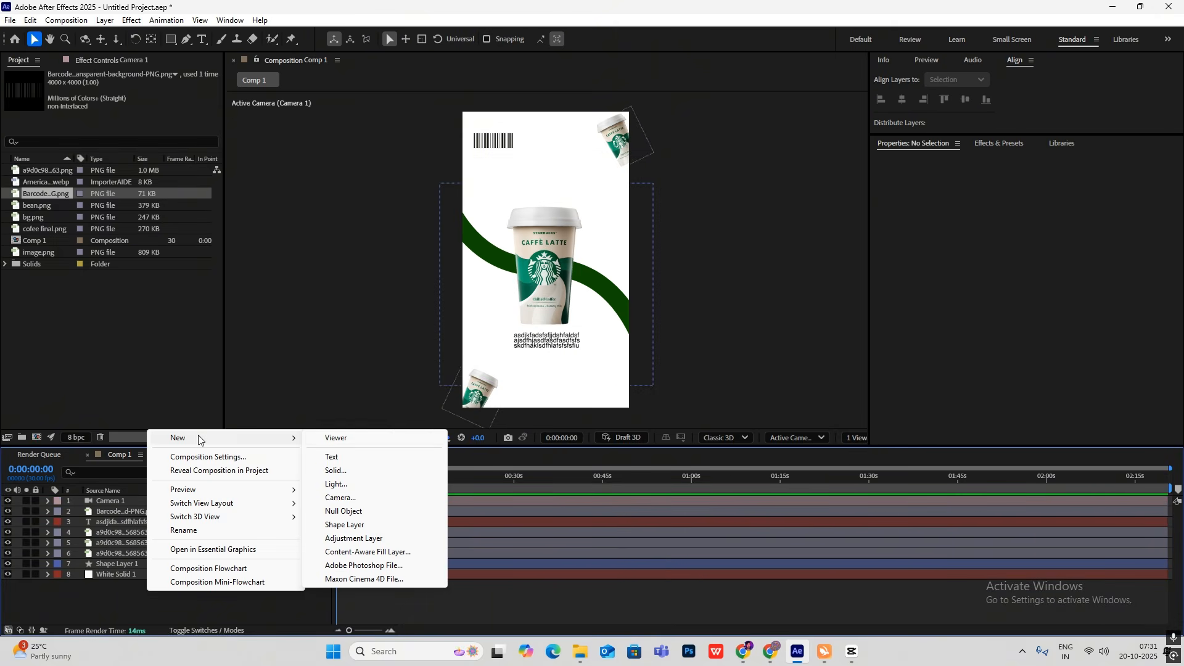
left_click(346, 510)
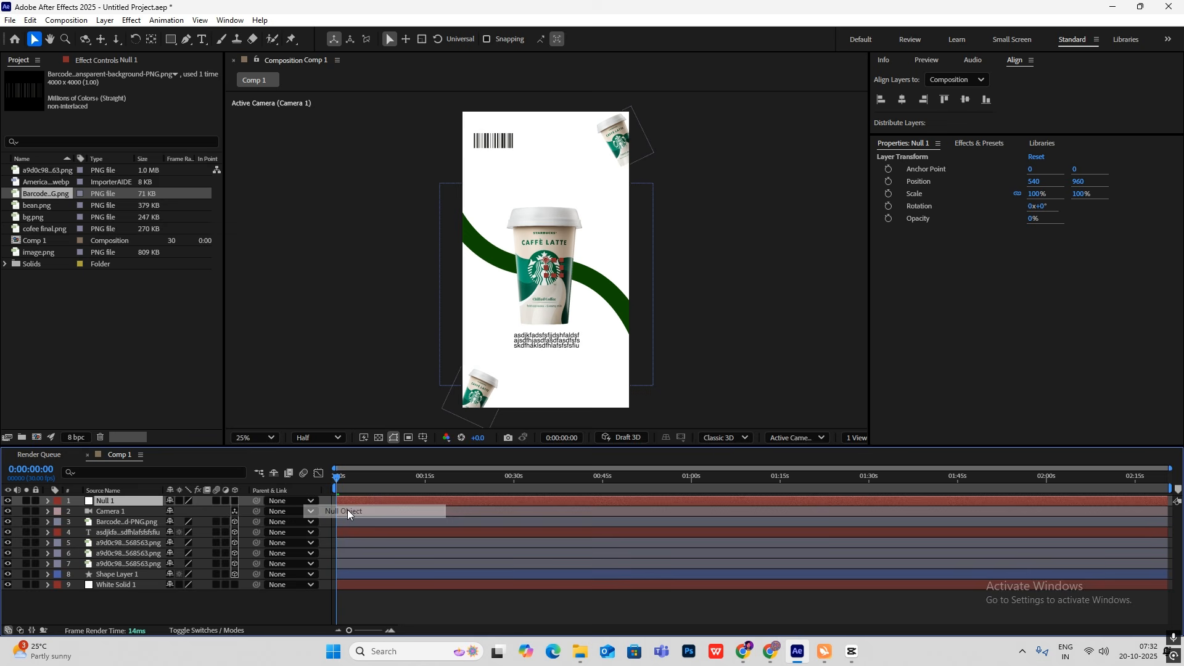
left_click(234, 501)
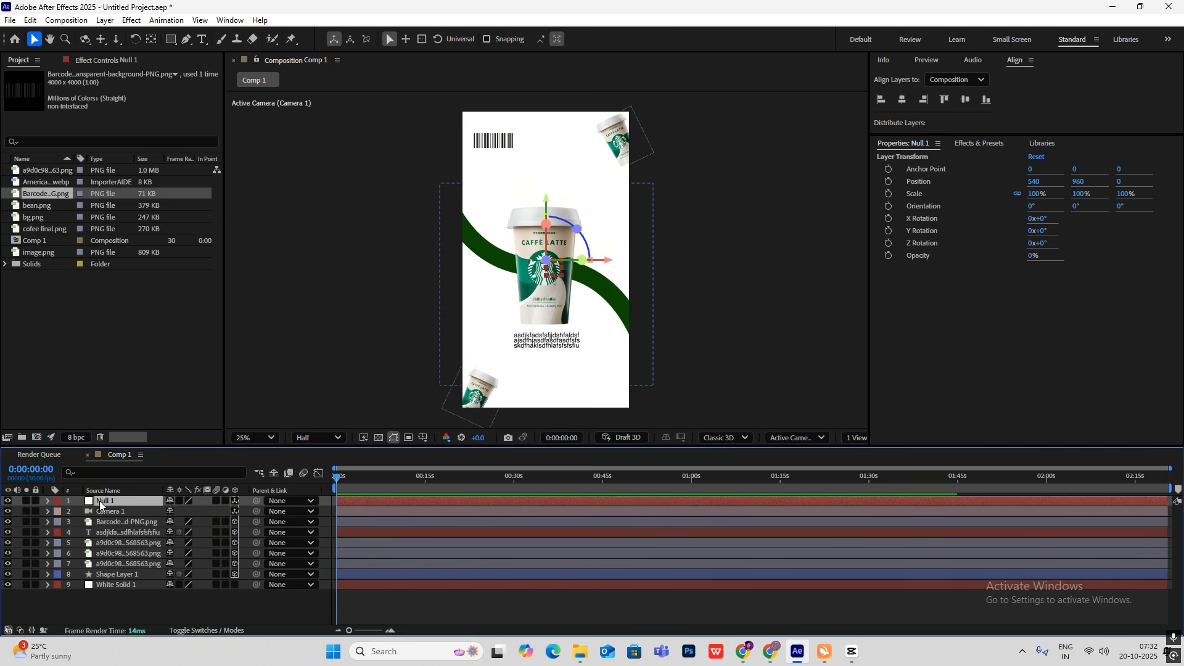
Rename the null layer "cam control" and parent Camera 1 to it.
key("Return")
type("cam")
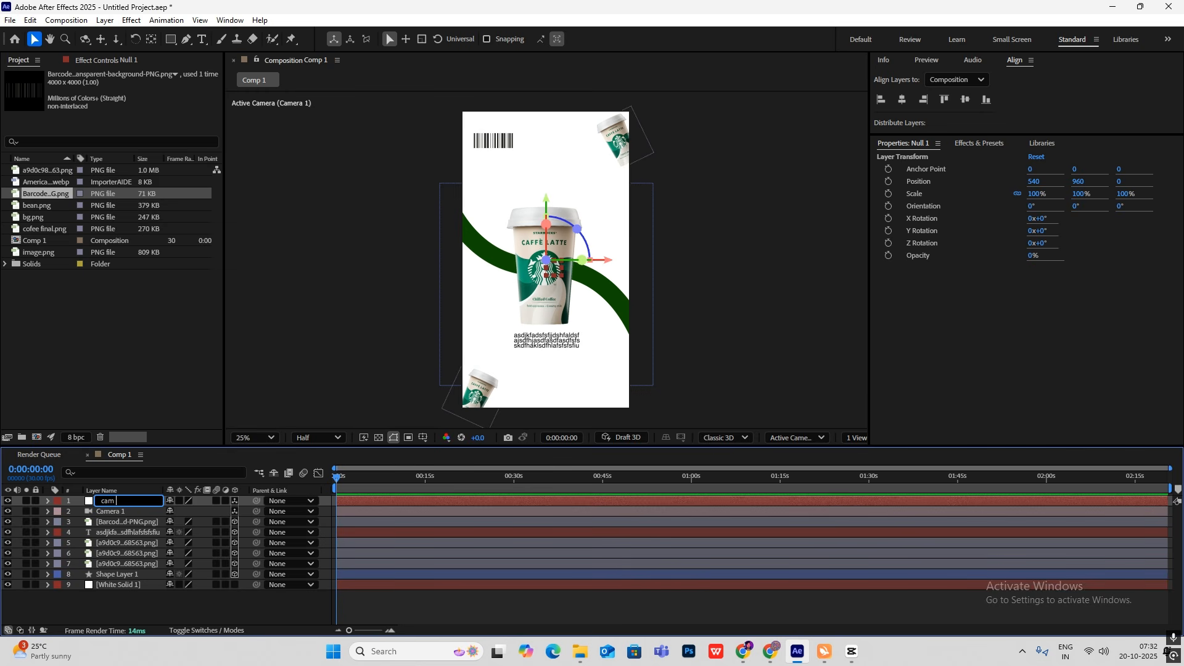
type(" control")
key("Return")
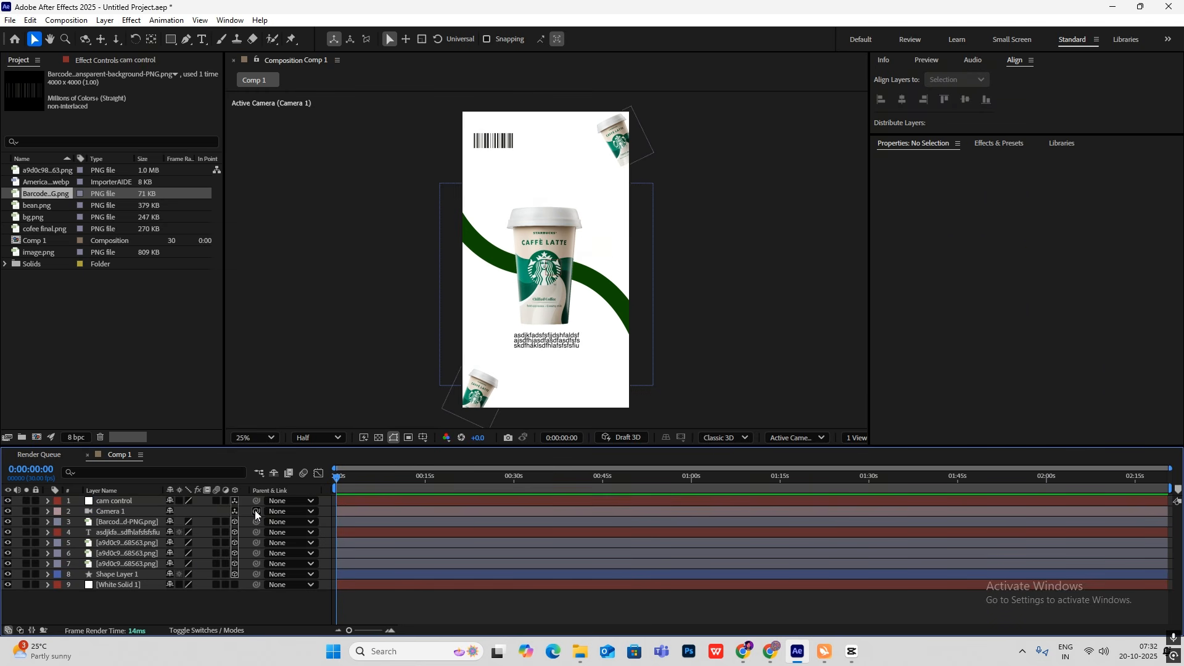
left_click_drag(254, 512, 118, 505)
Check the opening of the reference in CapCut and add Position keyframes for the large centre cup at 0 and 1 second.
left_click(852, 651)
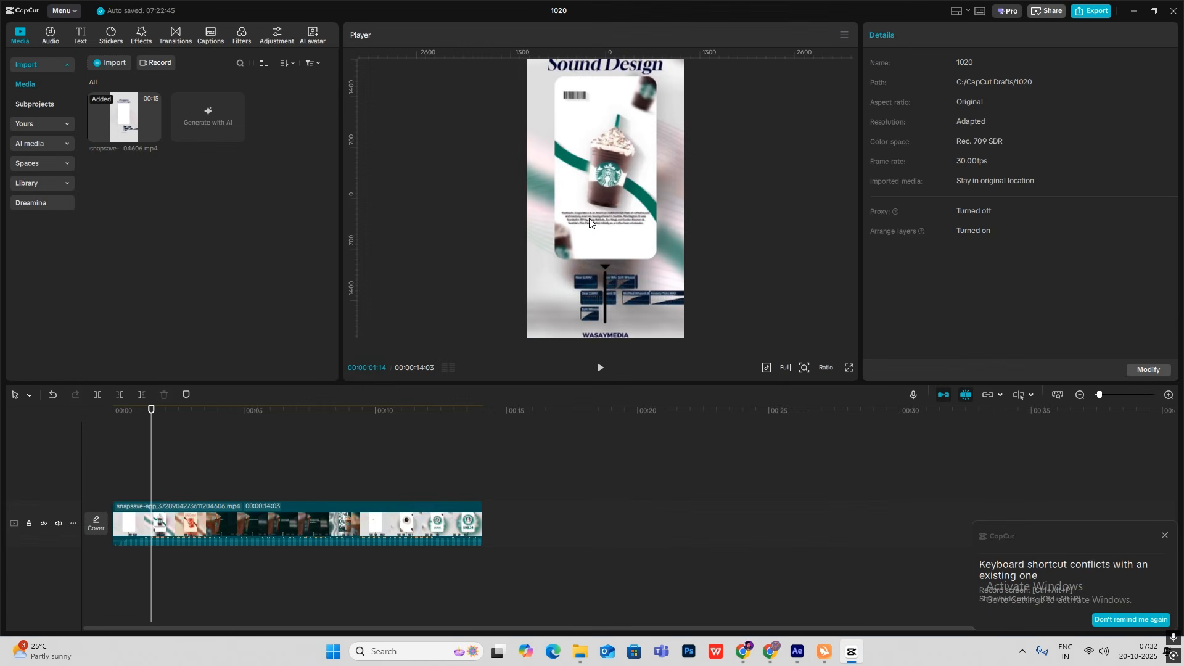
left_click_drag(151, 490, 125, 492)
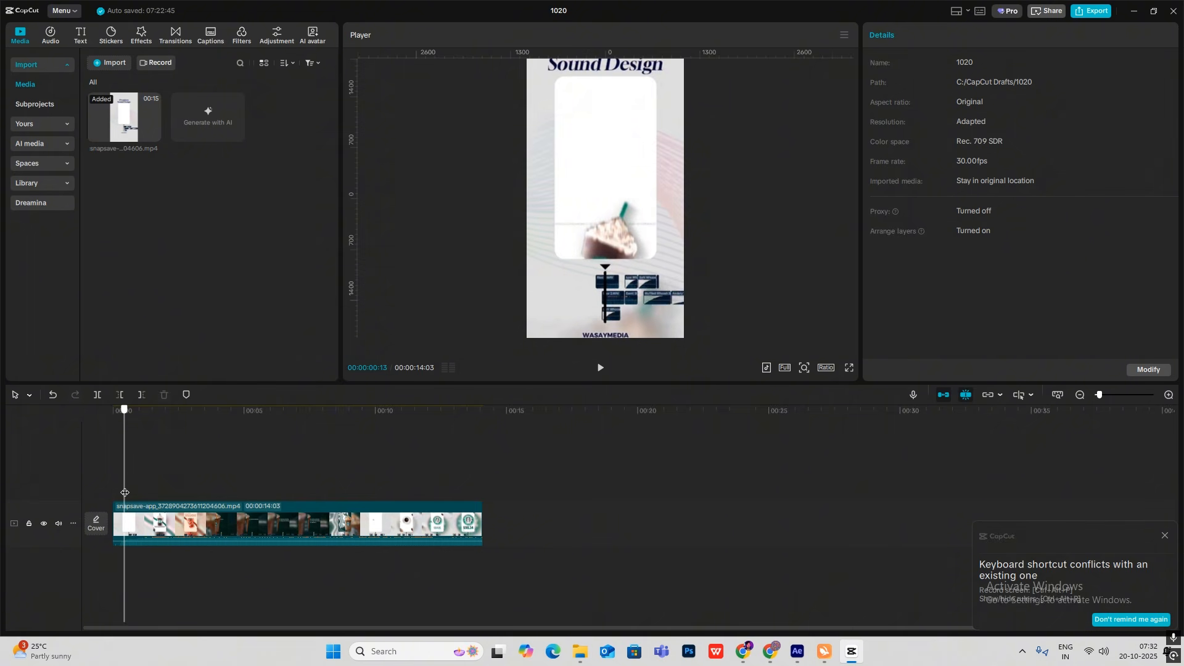
left_click(849, 656)
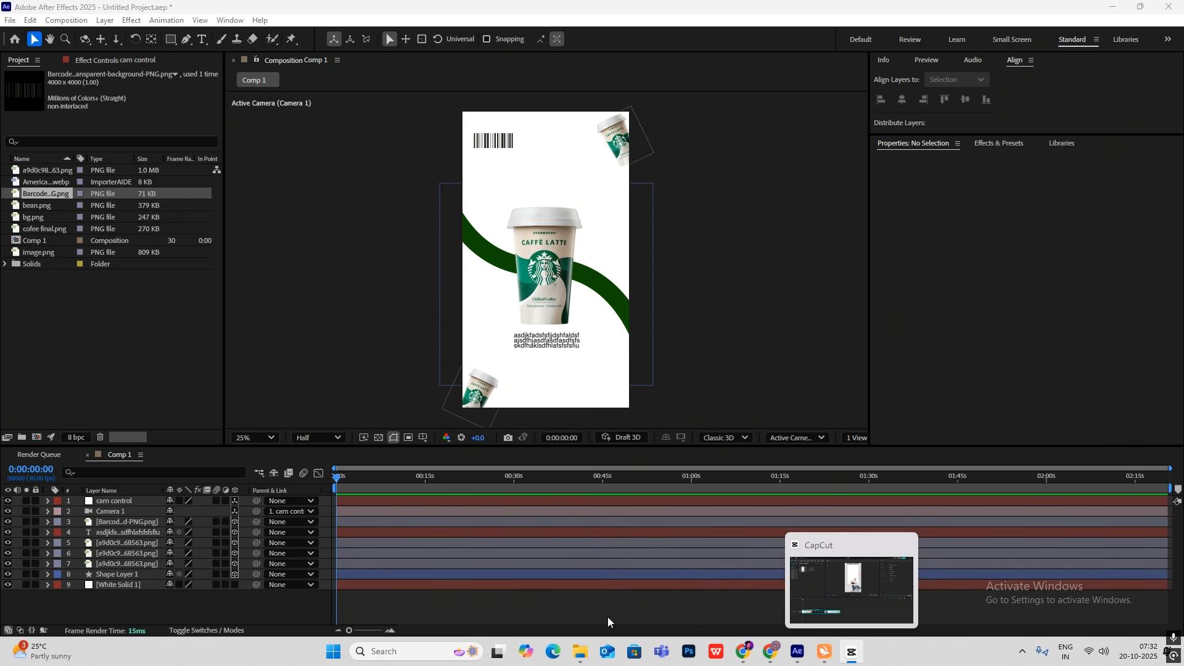
left_click(124, 561)
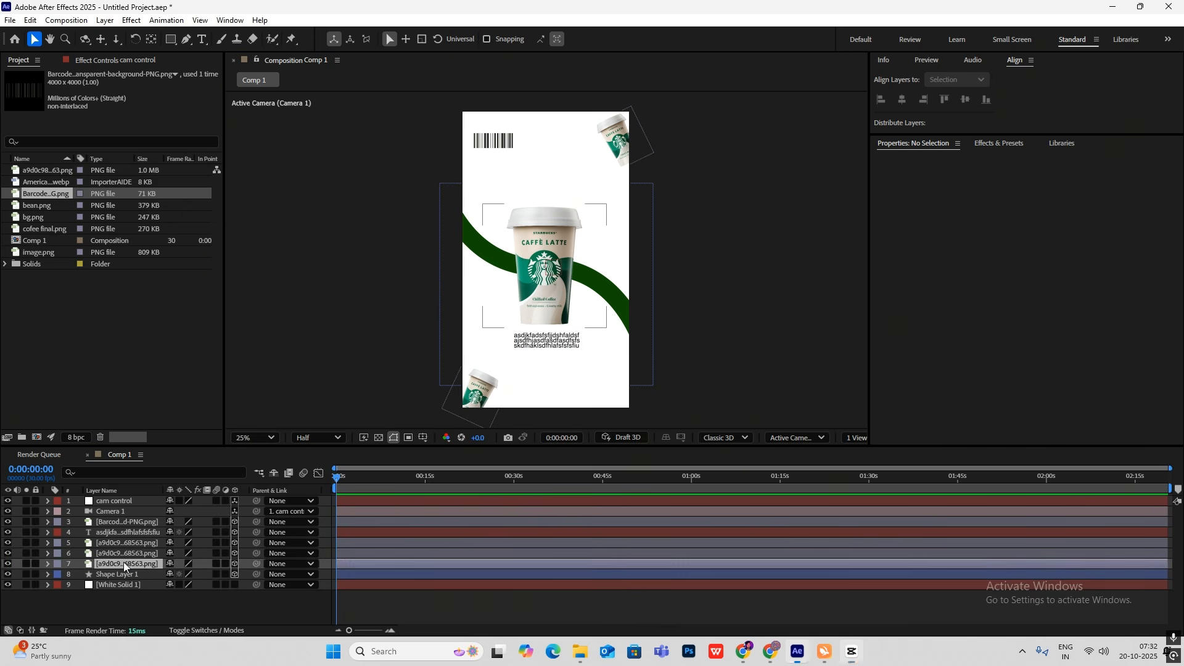
left_click(131, 551)
left_click(127, 564)
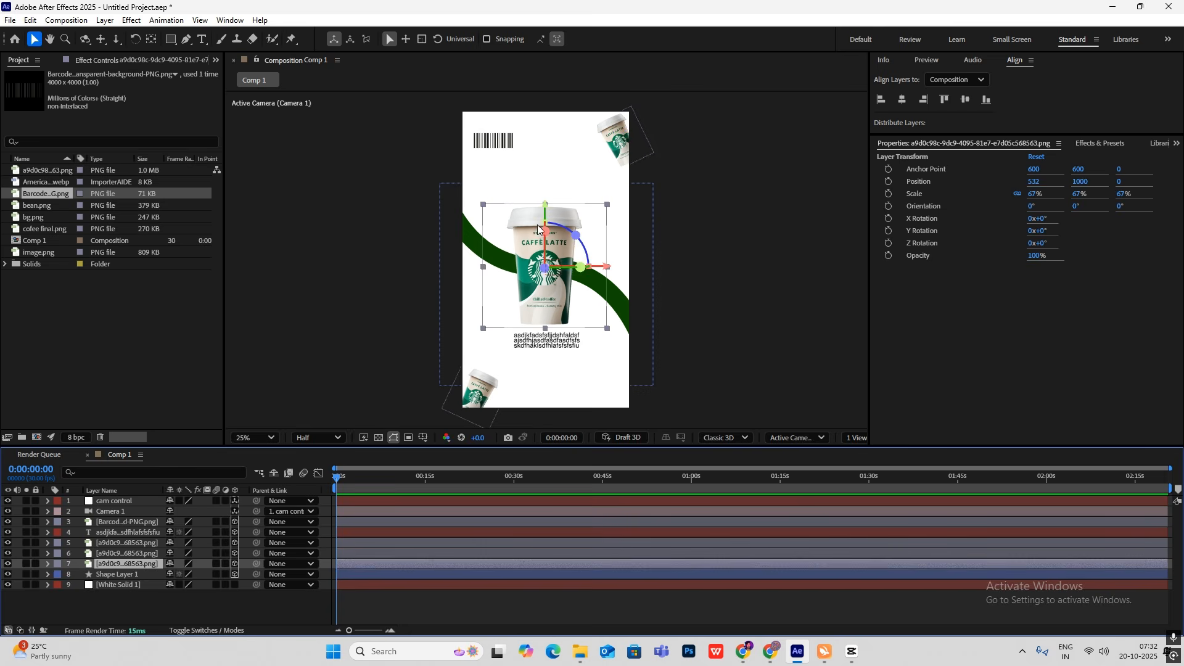
key("p")
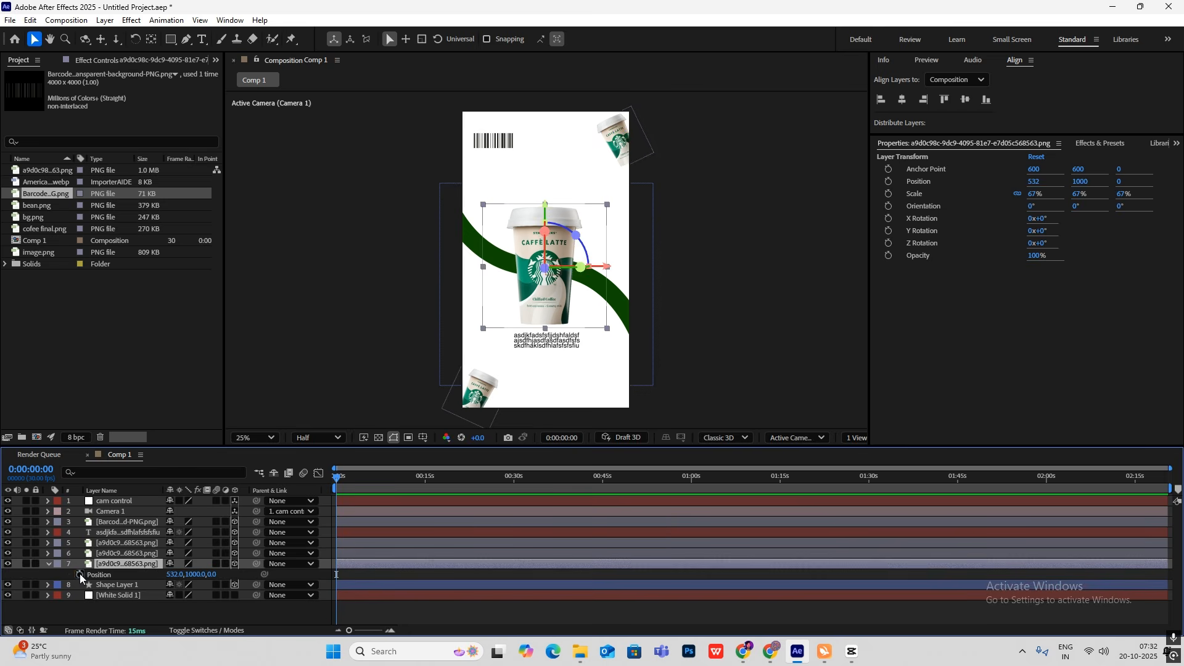
left_click(79, 574)
left_click_drag(336, 482, 393, 487)
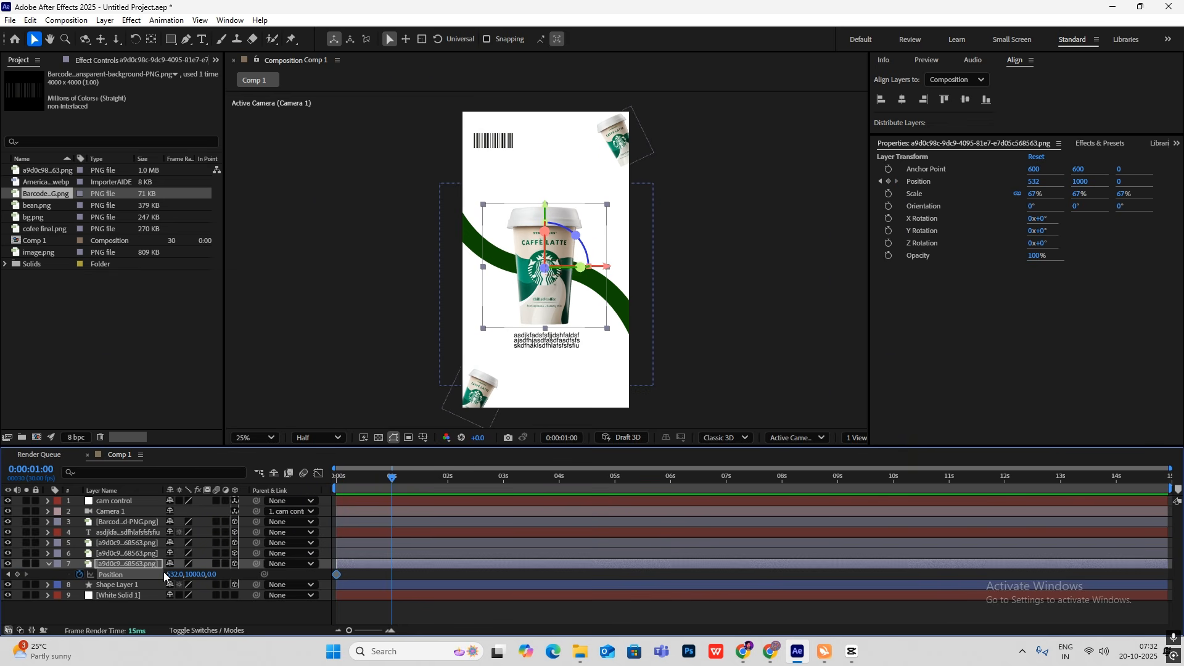
left_click(17, 574)
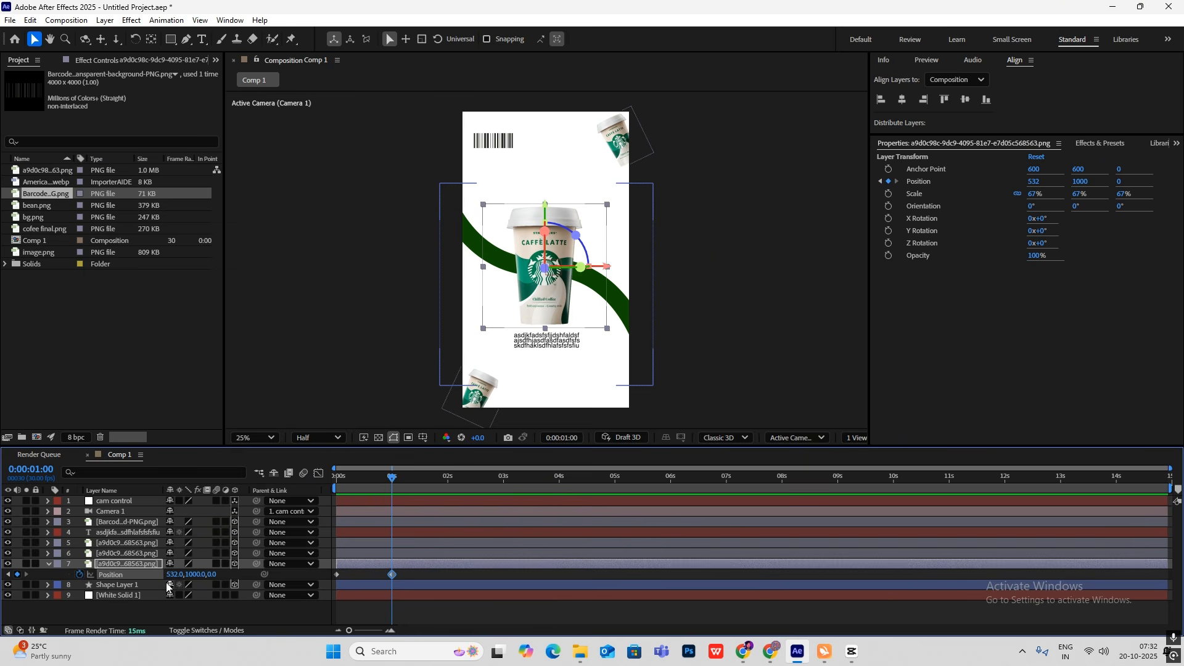
Keyframe the centre cup's Z Rotation from 21° at 0 seconds to 0° at 1 second, and set its starting Y position to 2380.
key("shift+r")
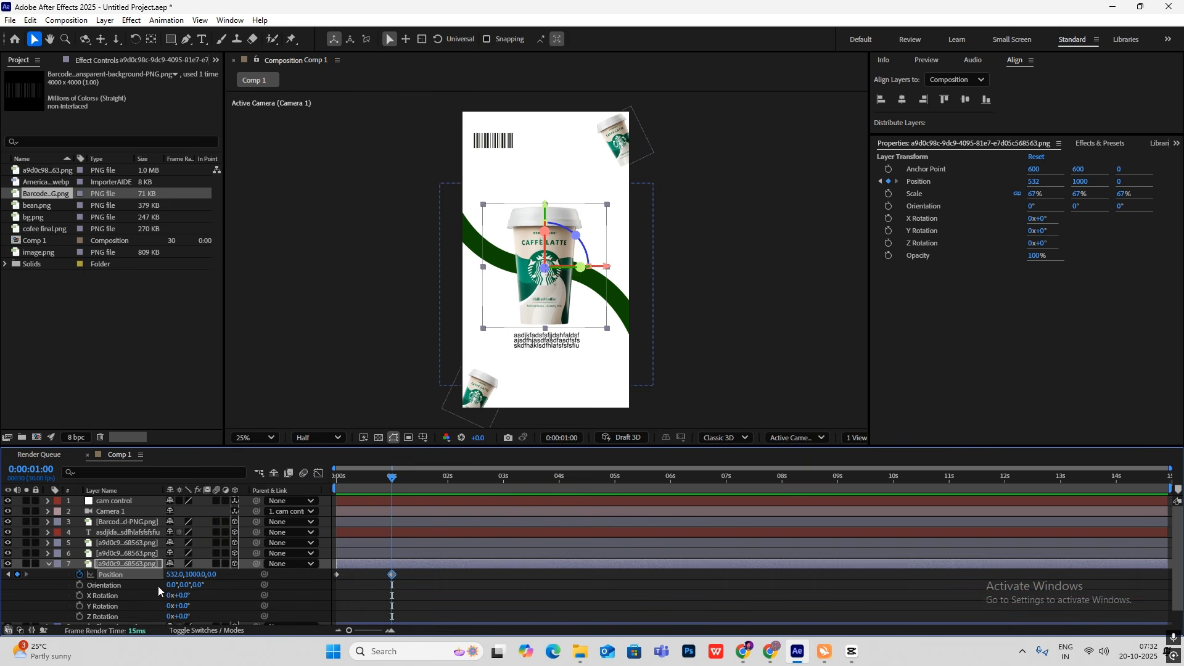
scroll(158, 591, "down", 1)
left_click_drag(390, 482, 337, 492)
left_click(80, 599)
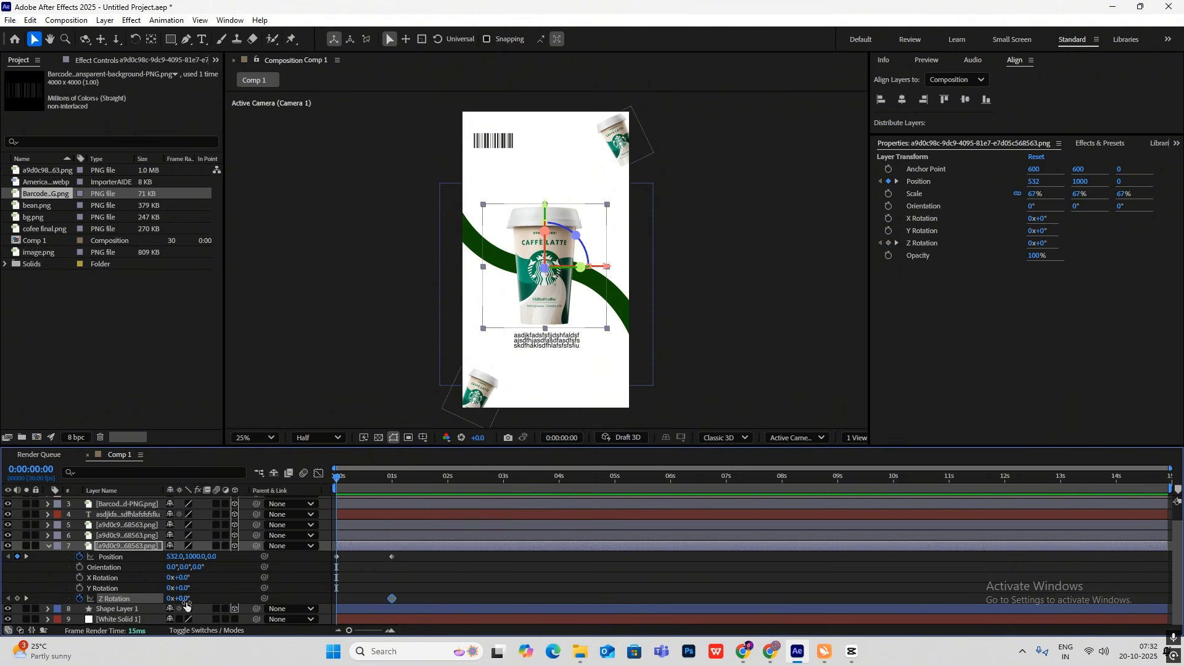
left_click_drag(187, 599, 200, 599)
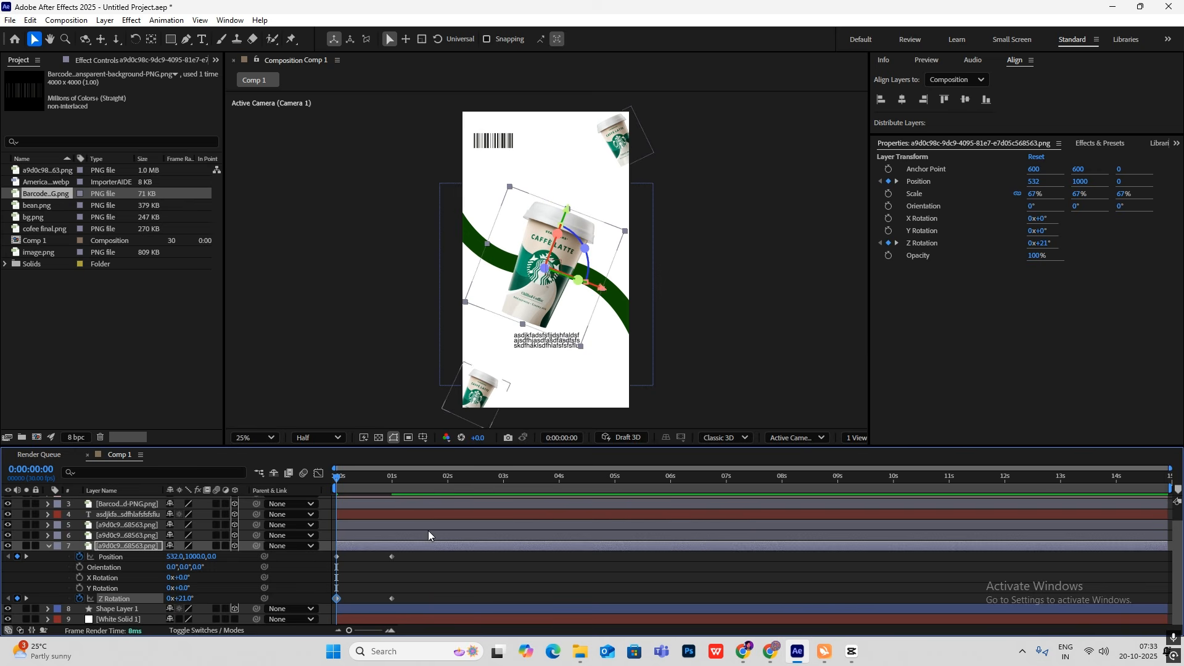
left_click_drag(191, 557, 957, 645)
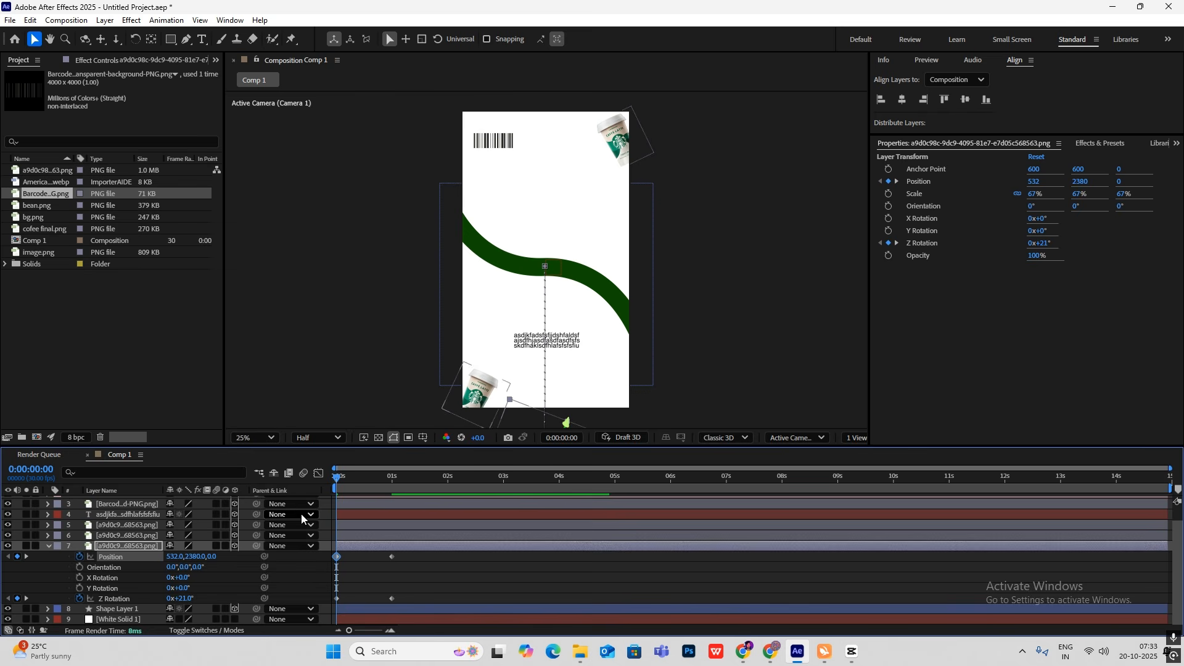
left_click_drag(336, 477, 391, 514)
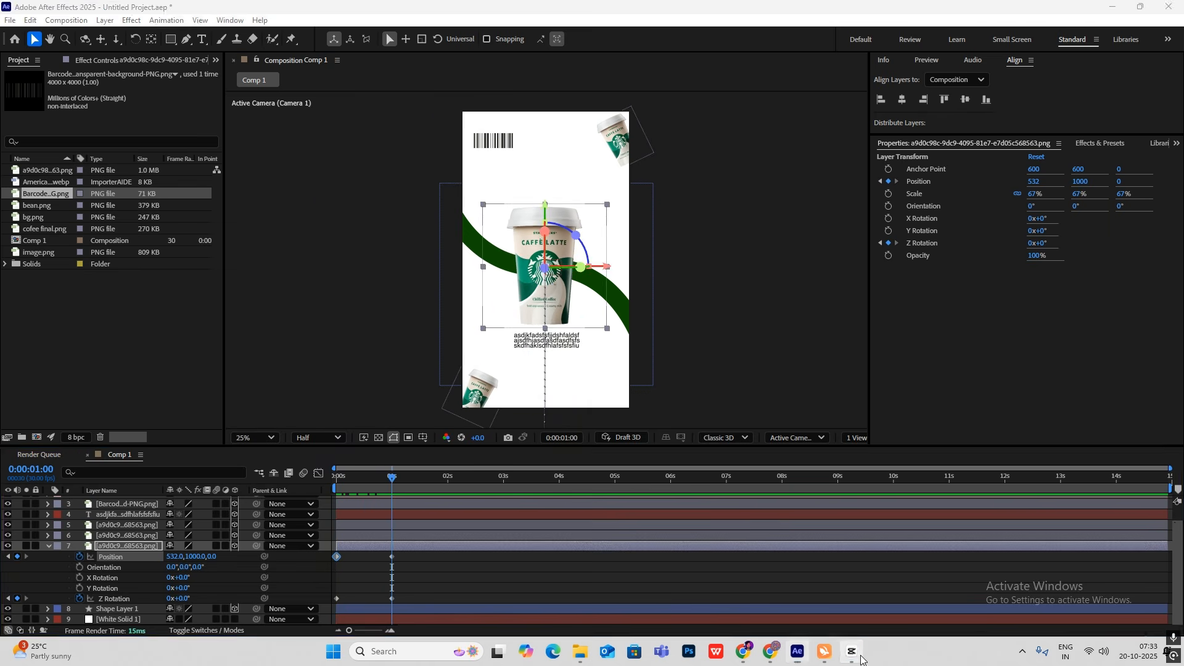
Check the ribbon's reveal in the CapCut reference and add Trim Paths to Shape Layer 1.
key("alt+Tab")
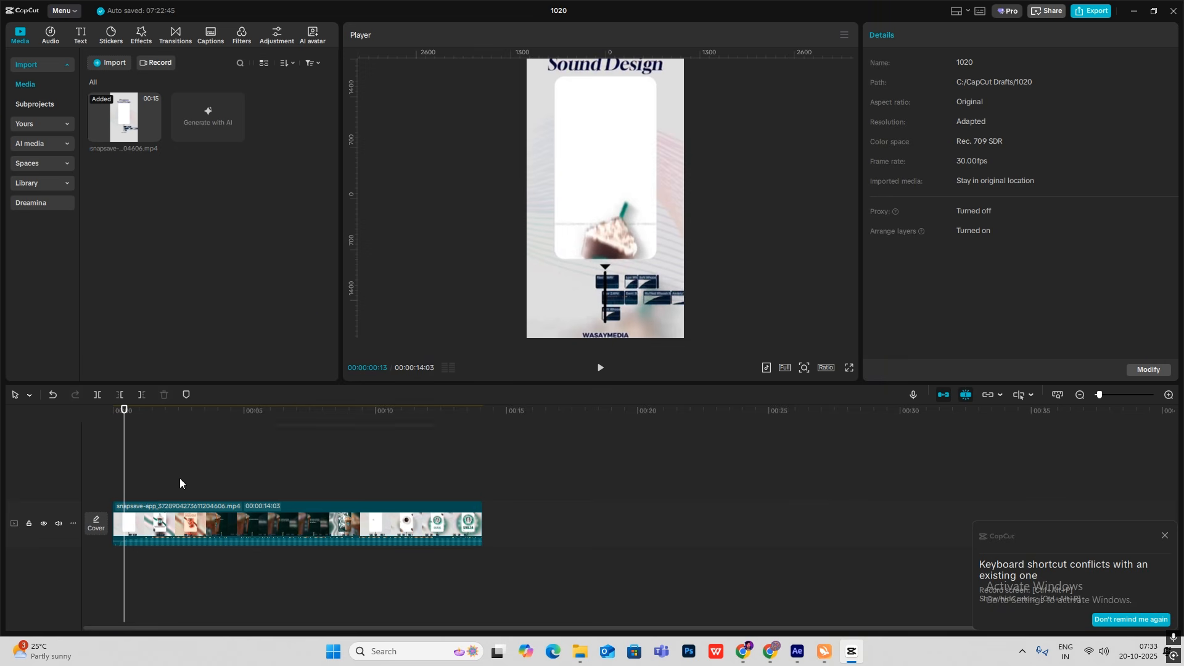
left_click_drag(126, 486, 153, 488)
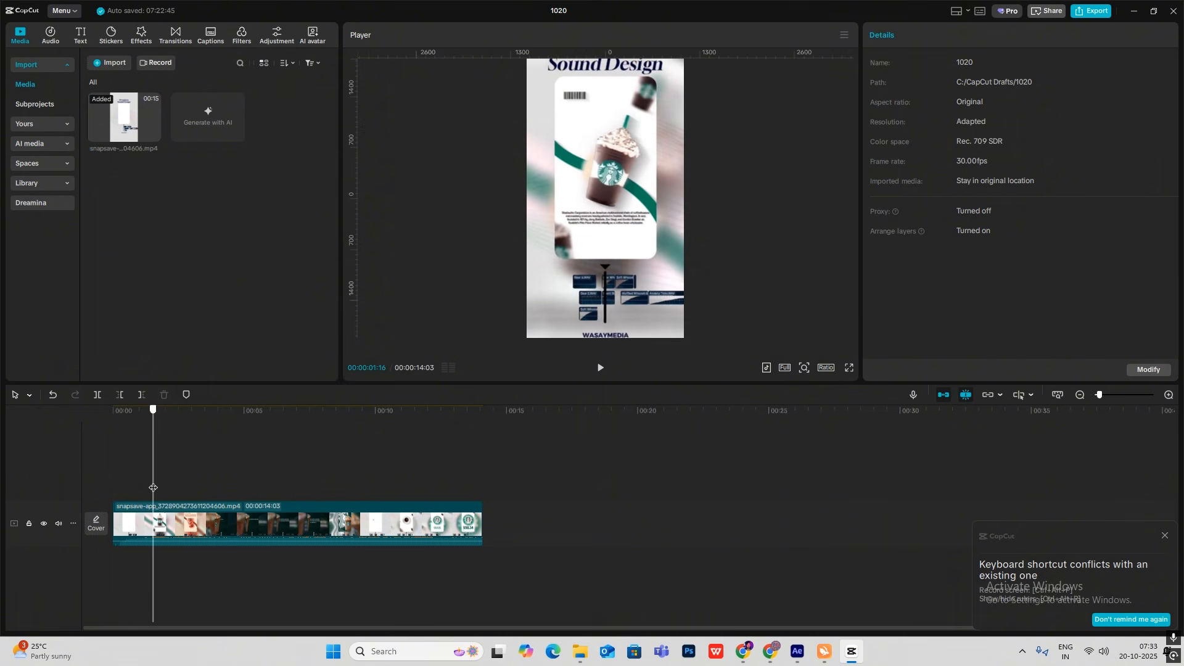
left_click(850, 655)
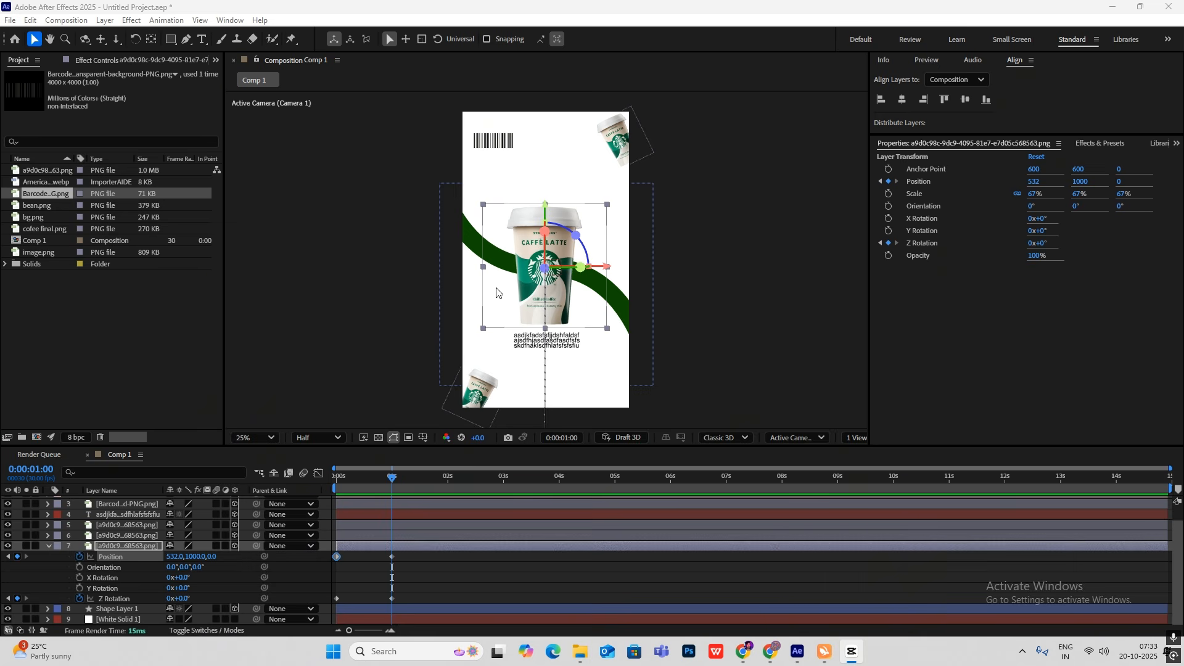
scroll(93, 536, "up", 2)
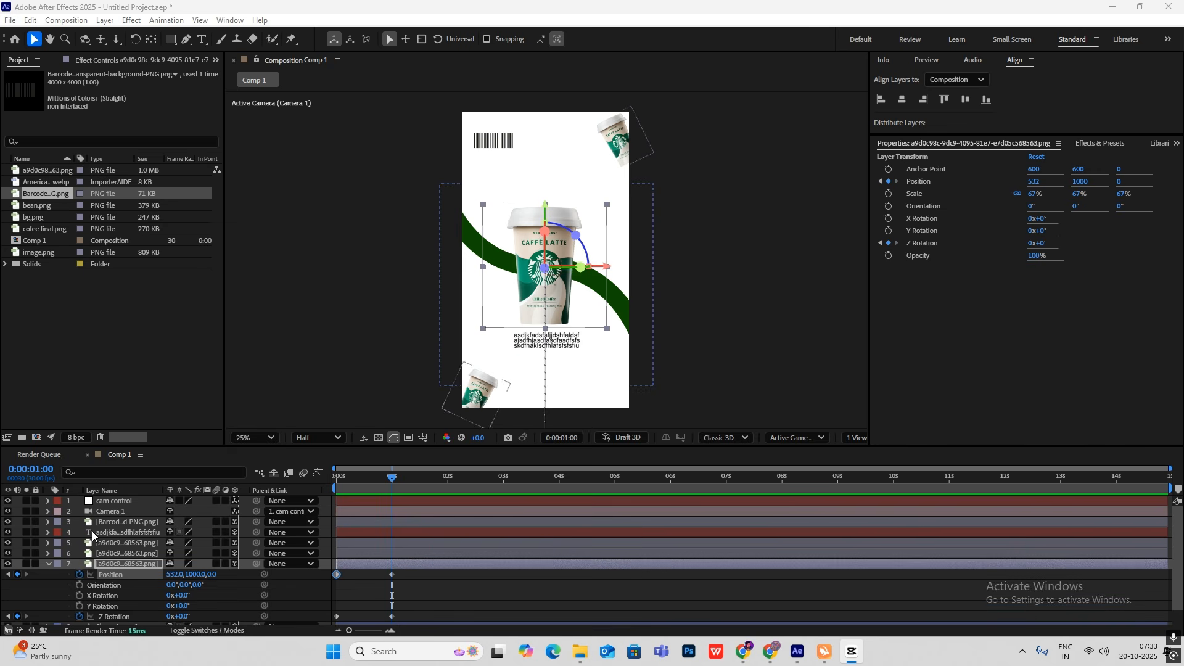
scroll(117, 555, "down", 2)
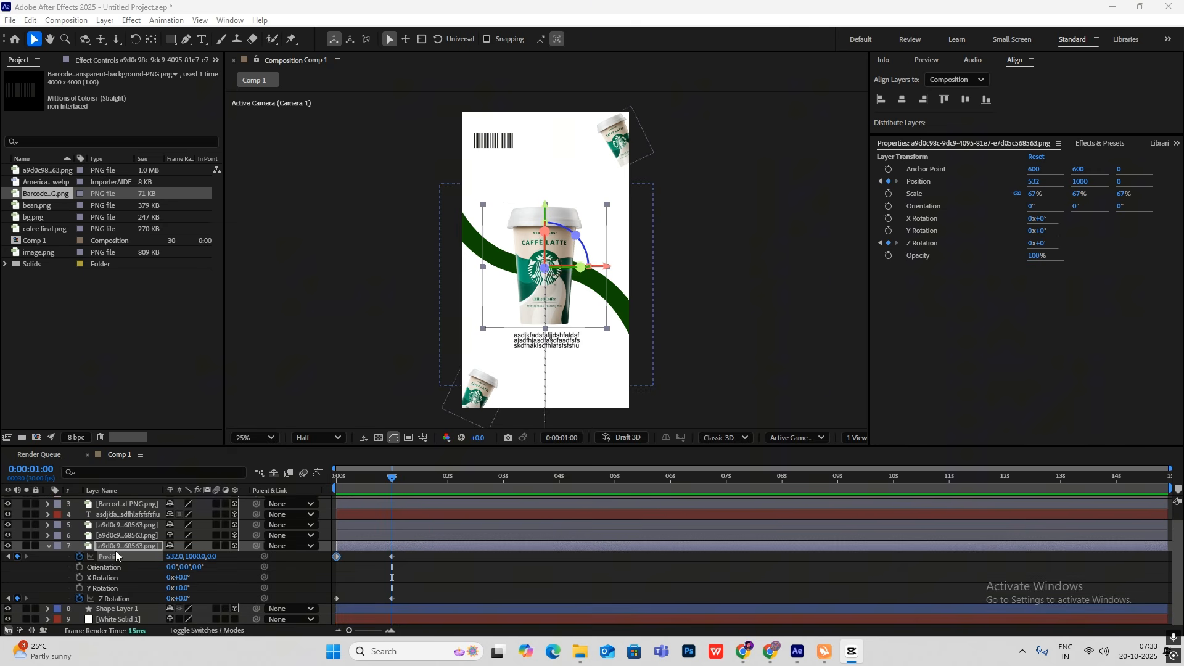
left_click(122, 612)
left_click(708, 40)
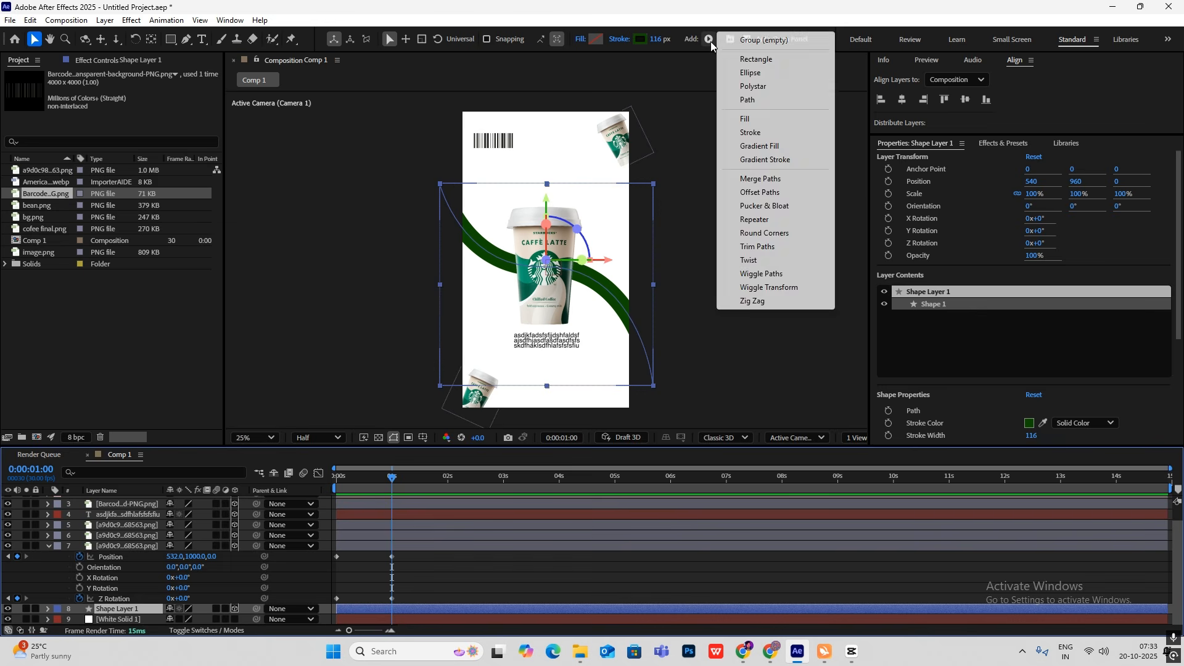
left_click(772, 247)
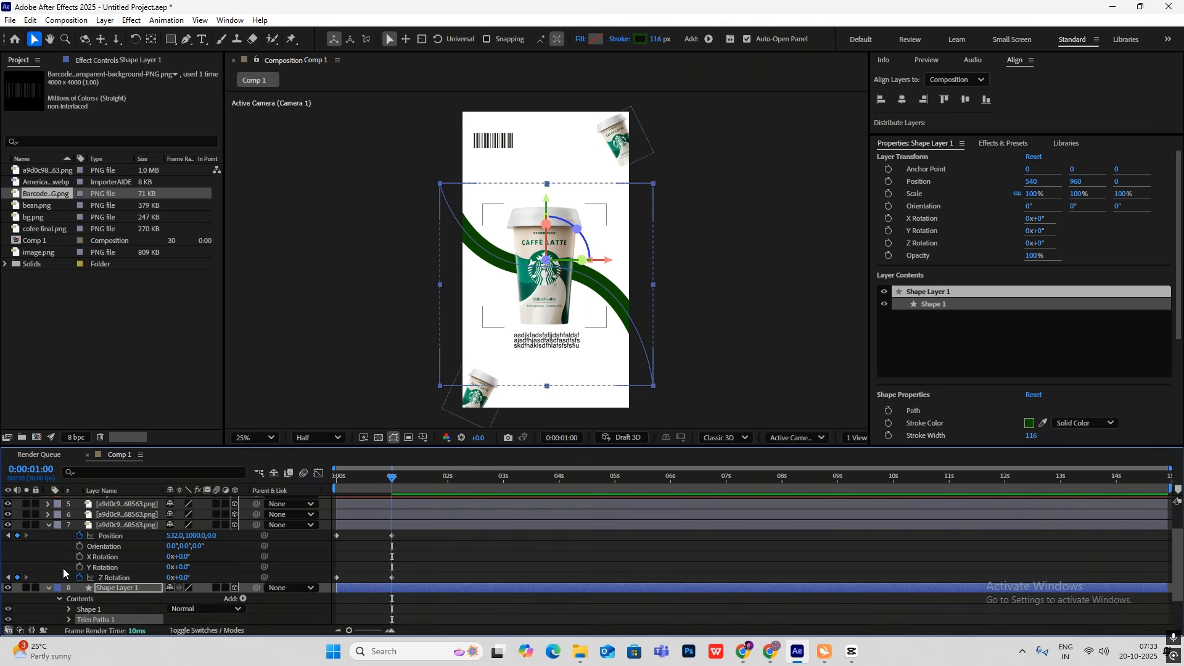
Keyframe the ribbon's Trim Paths End from 0% at 0 seconds to 100% at 1 second.
left_click(68, 619)
scroll(125, 590, "down", 4)
left_click(91, 567)
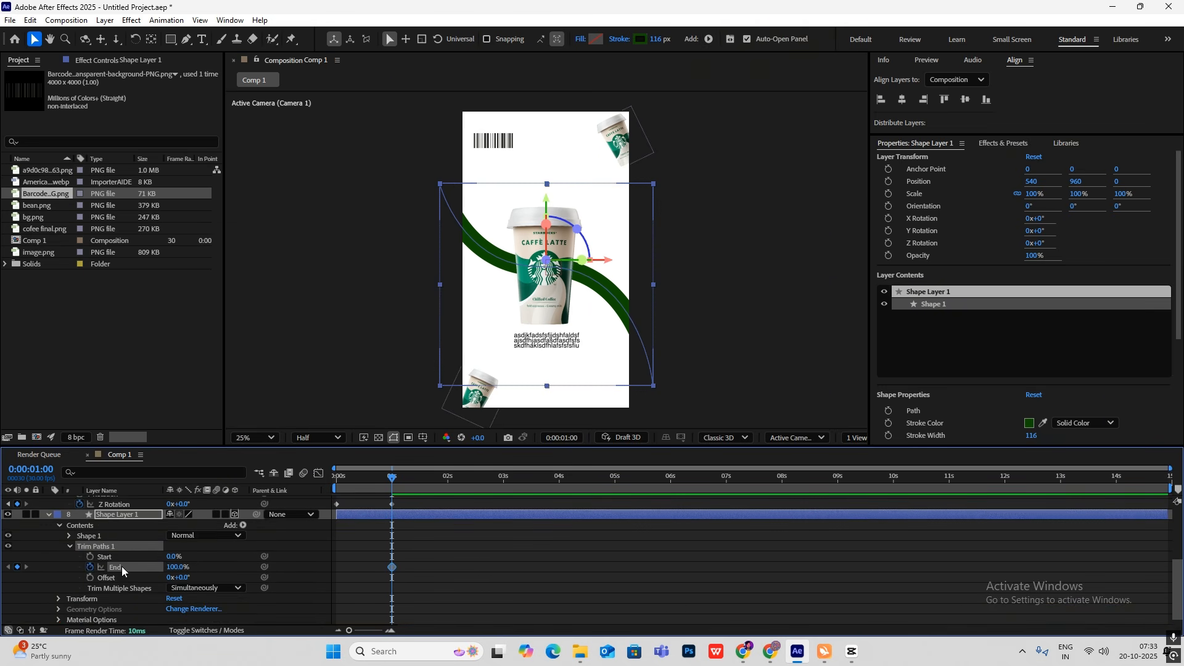
left_click_drag(390, 568, 337, 568)
left_click_drag(392, 478, 334, 484)
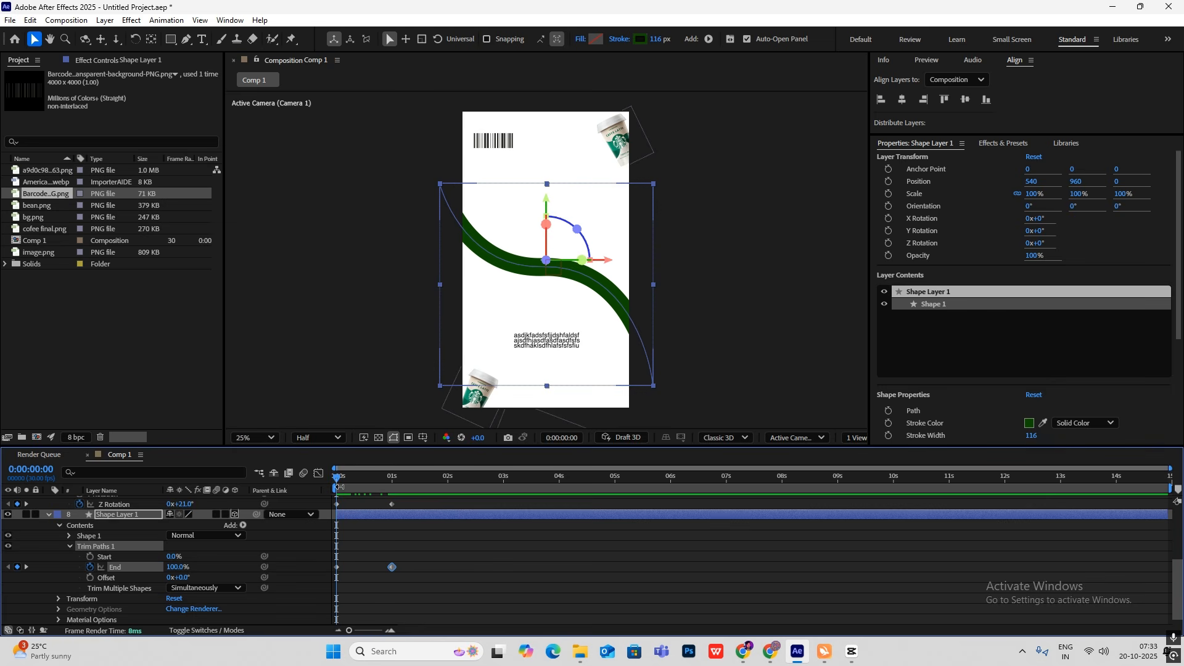
left_click_drag(176, 567, 145, 568)
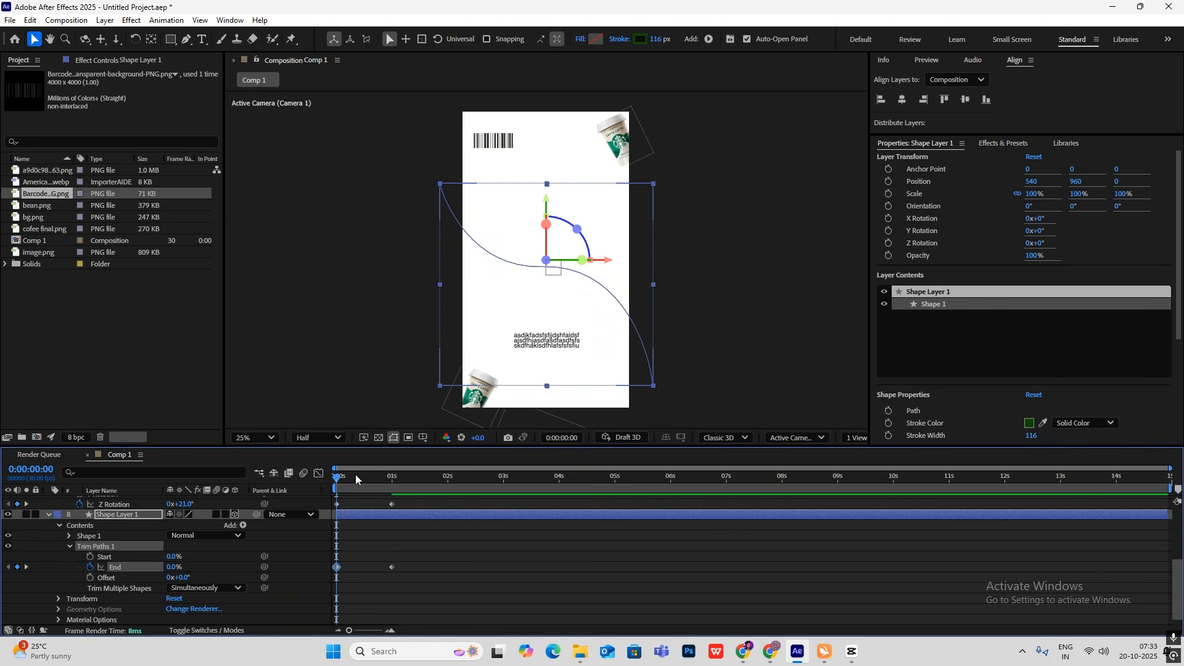
Ease the cup and ribbon keyframes, lengthen the incoming ease at 1 second in the Graph Editor, and switch to the CapCut reference.
left_click_drag(341, 486, 327, 616)
scroll(409, 525, "up", 2)
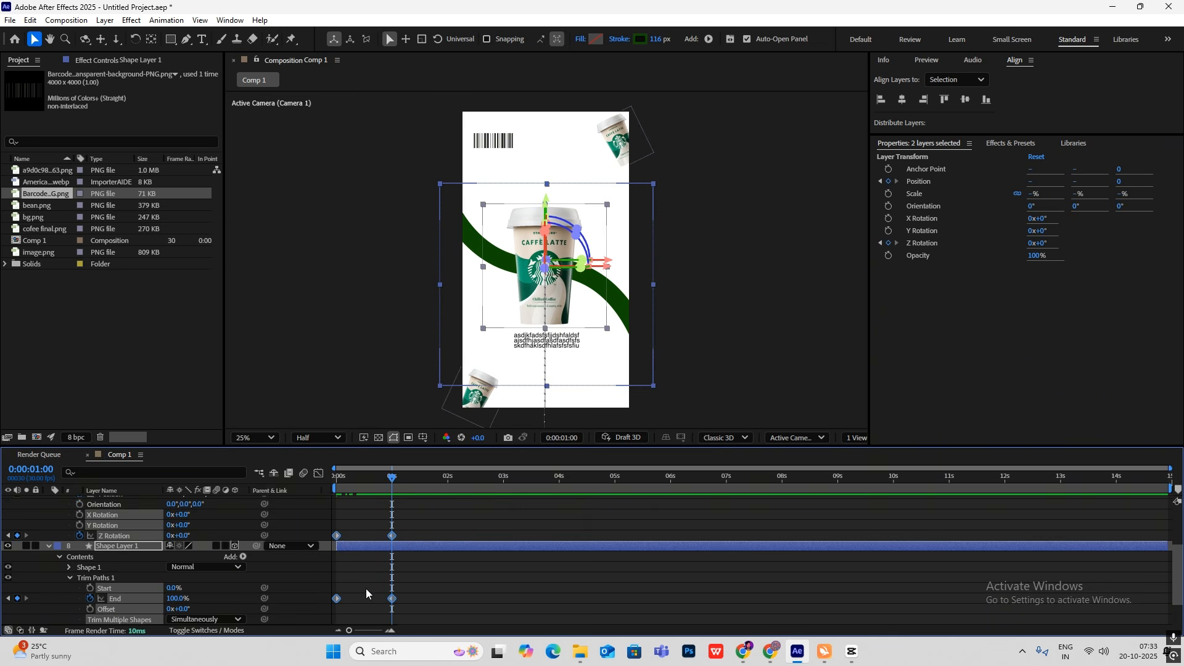
left_click(320, 473)
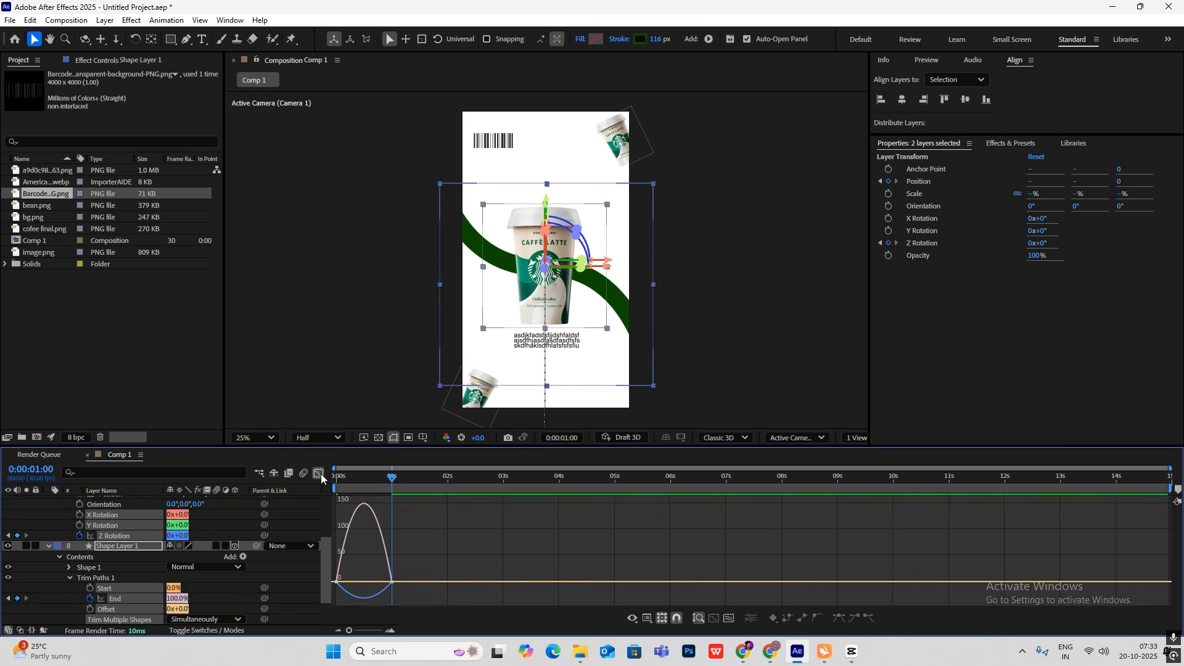
left_click_drag(384, 584, 356, 582)
left_click(851, 651)
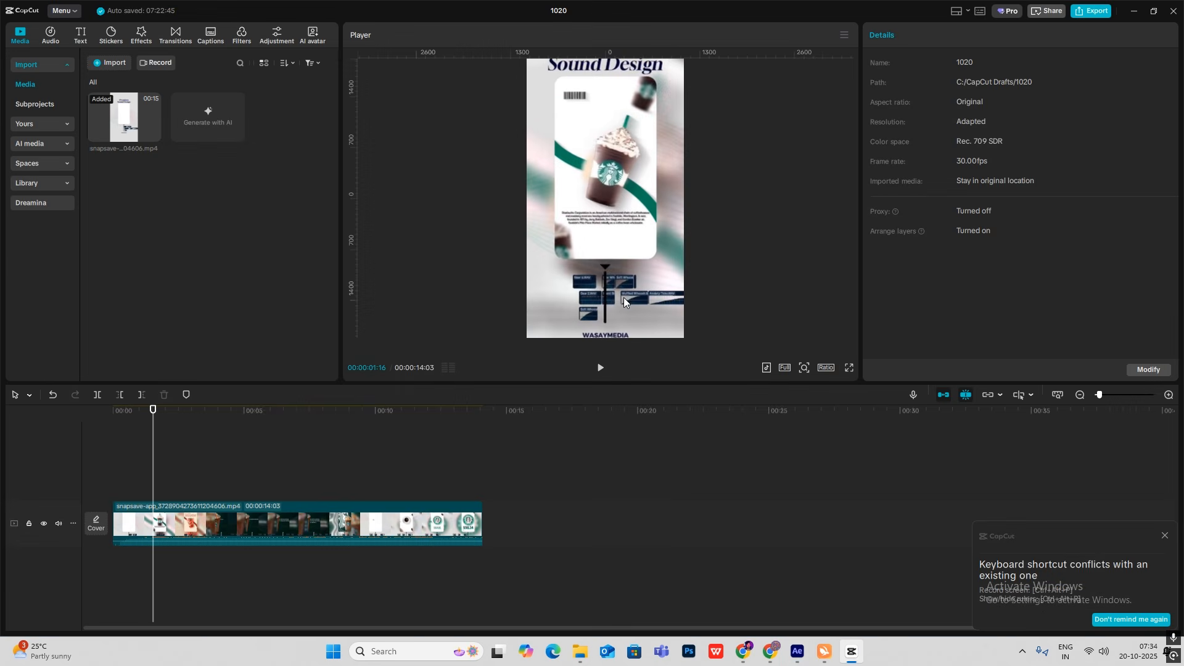
Check the text reveal in the reference, switch to After Effects, and add a 0% Opacity animator to the paragraph text below the cup.
left_click_drag(153, 479, 133, 479)
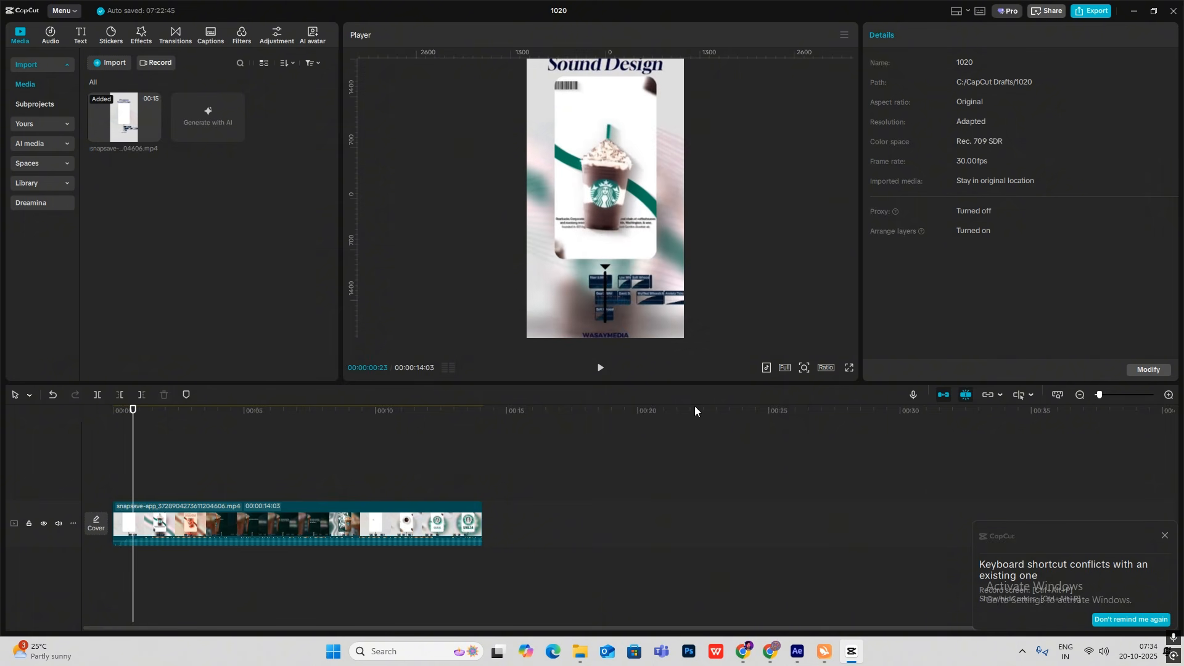
left_click(860, 658)
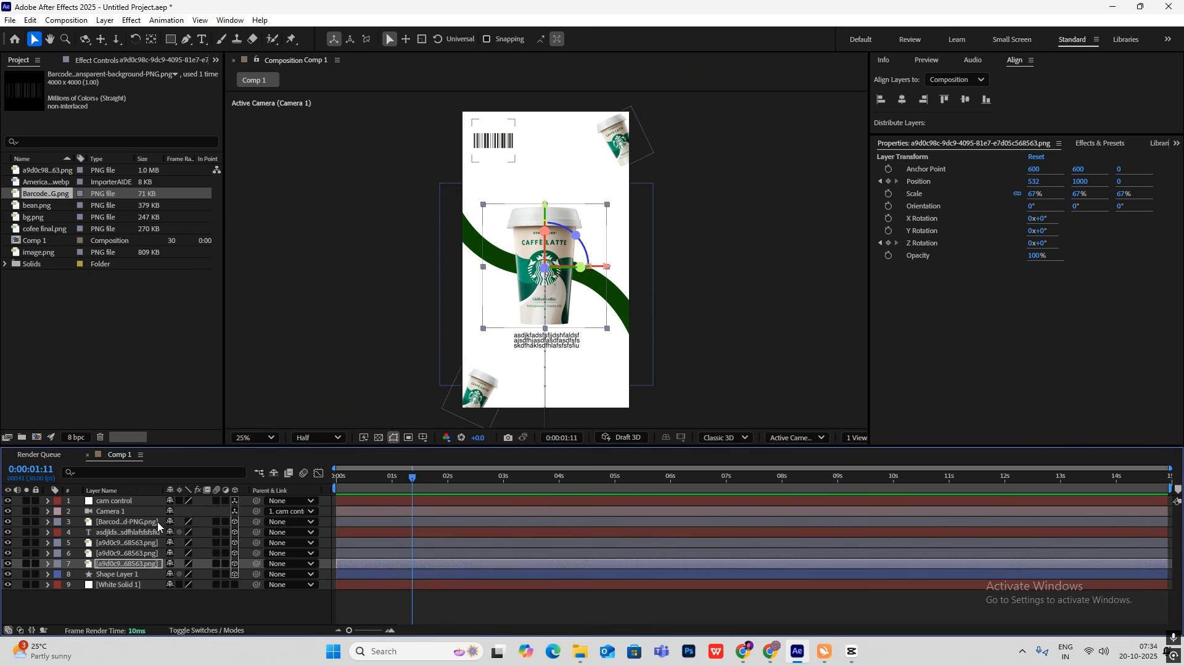
left_click(527, 339)
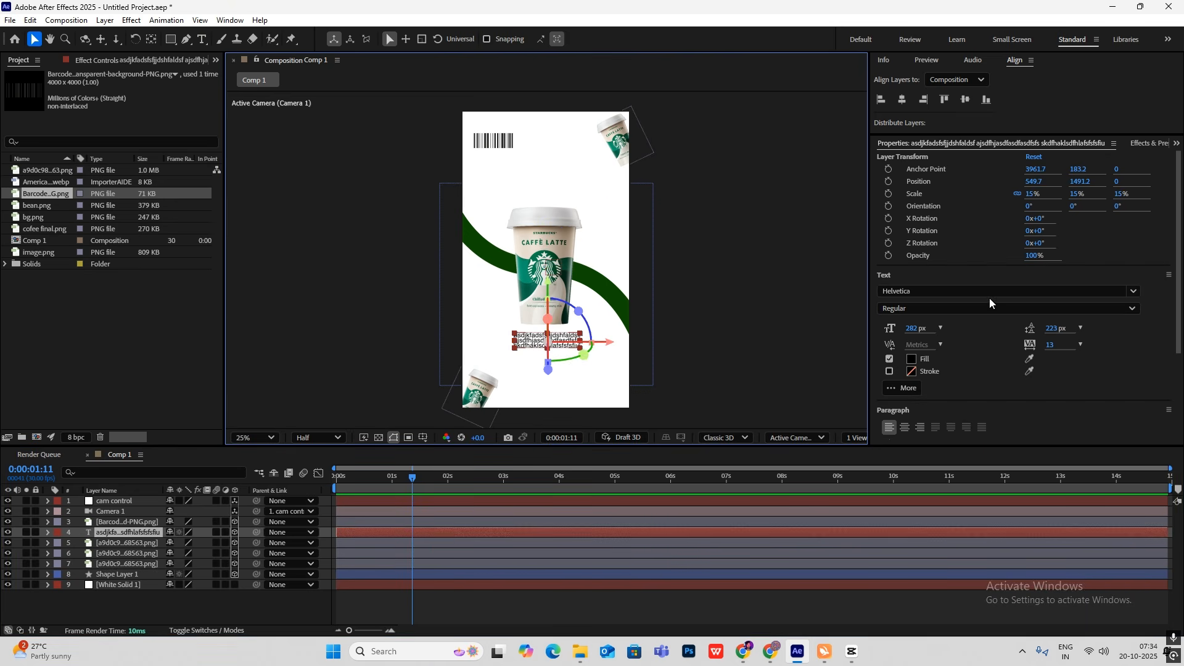
left_click(48, 532)
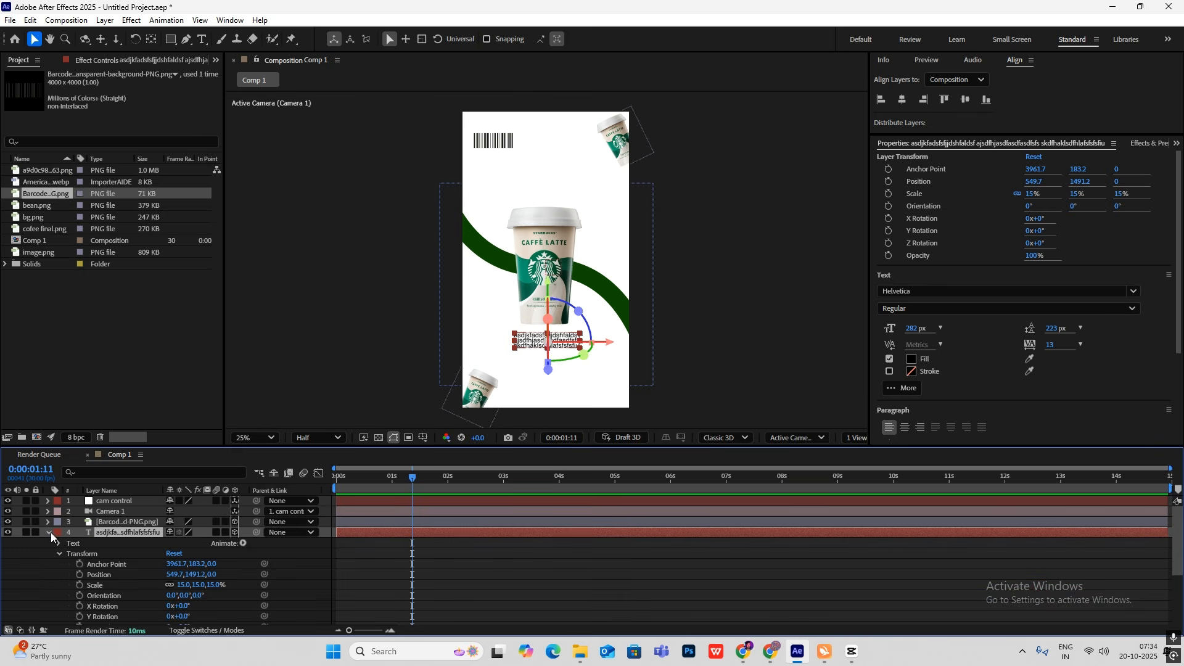
left_click(242, 543)
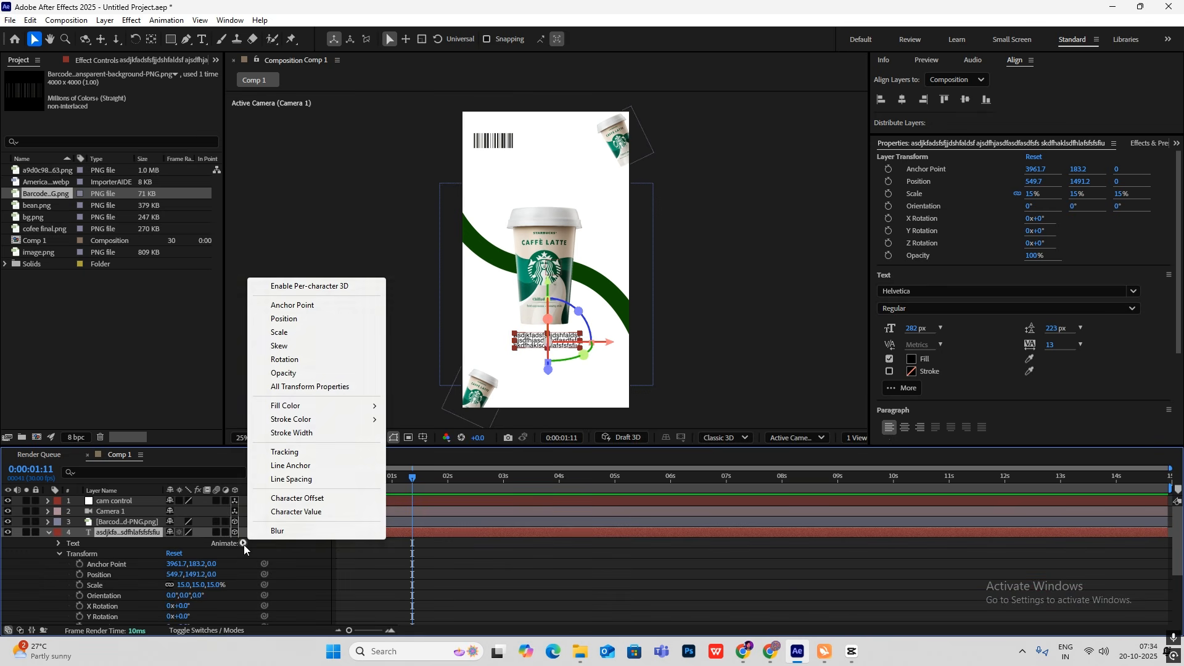
left_click(283, 373)
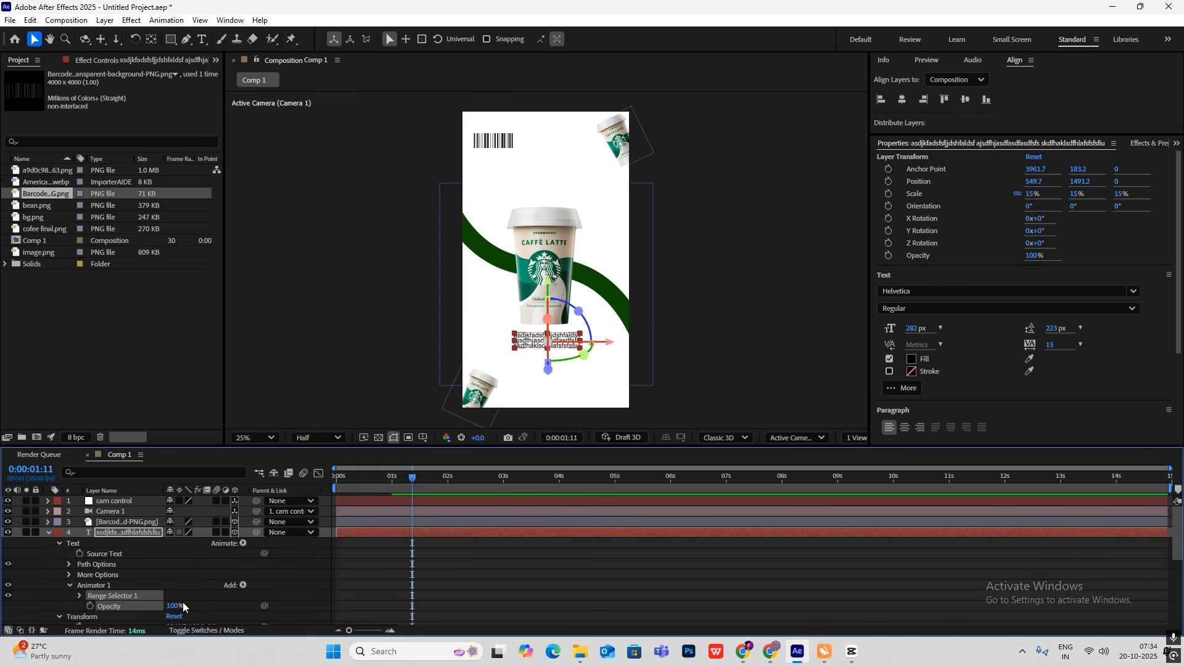
left_click_drag(174, 606, 67, 603)
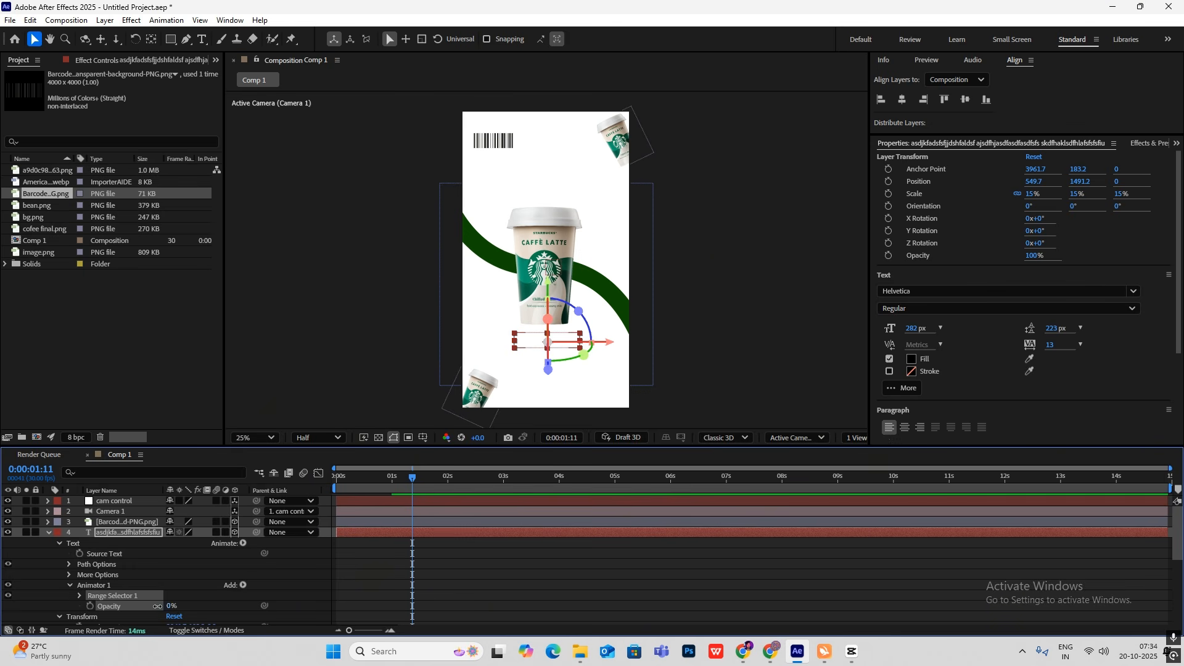
Set the text animator's Range Selector 1 to End 0% and Start 100%.
left_click(79, 596)
scroll(99, 597, "down", 2)
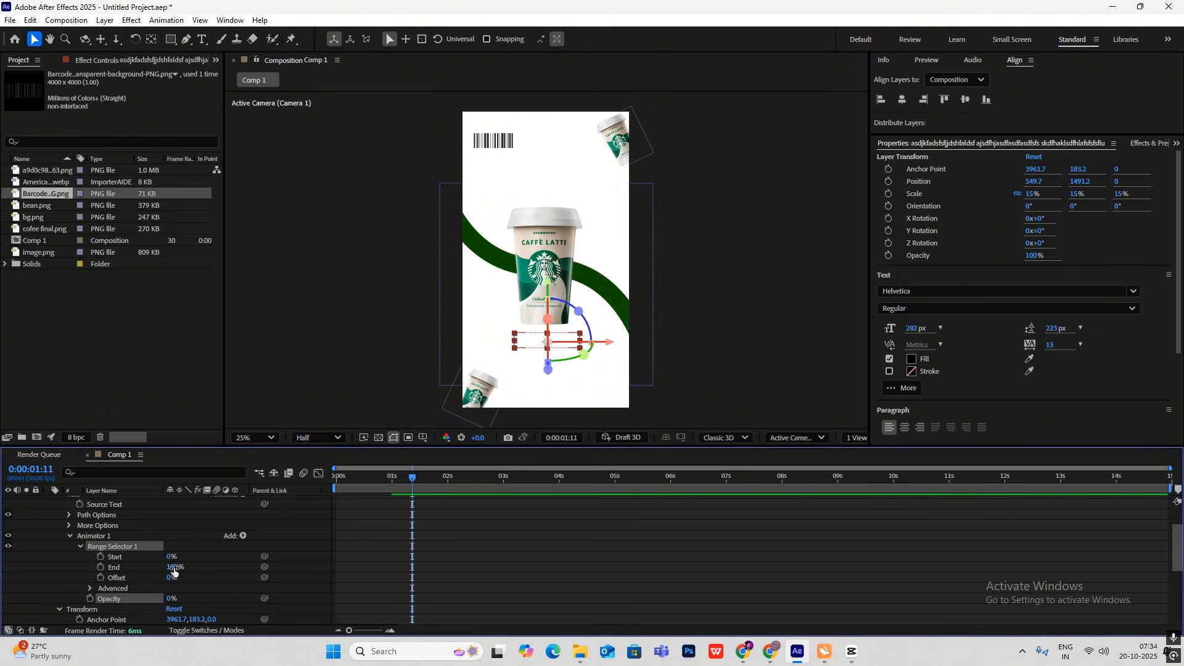
left_click_drag(174, 568, 44, 572)
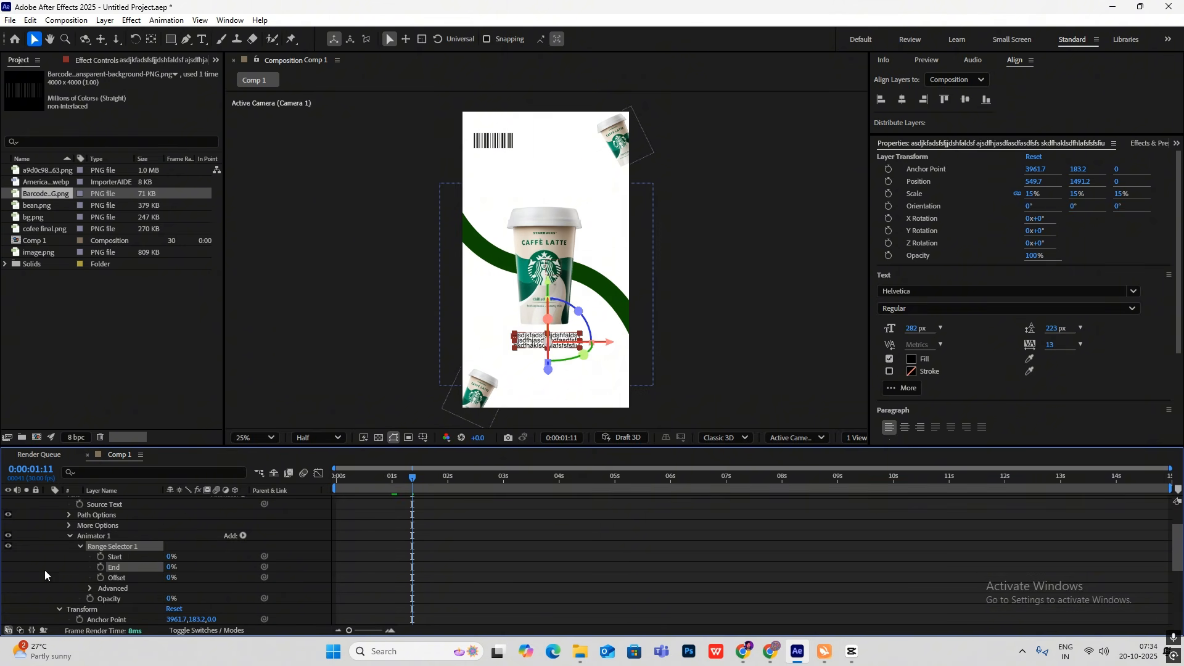
left_click_drag(171, 556, 396, 558)
Keyframe the text range selector's End from 0% at 0 seconds to 100% at 0:00:01:14.
left_click_drag(410, 477, 330, 484)
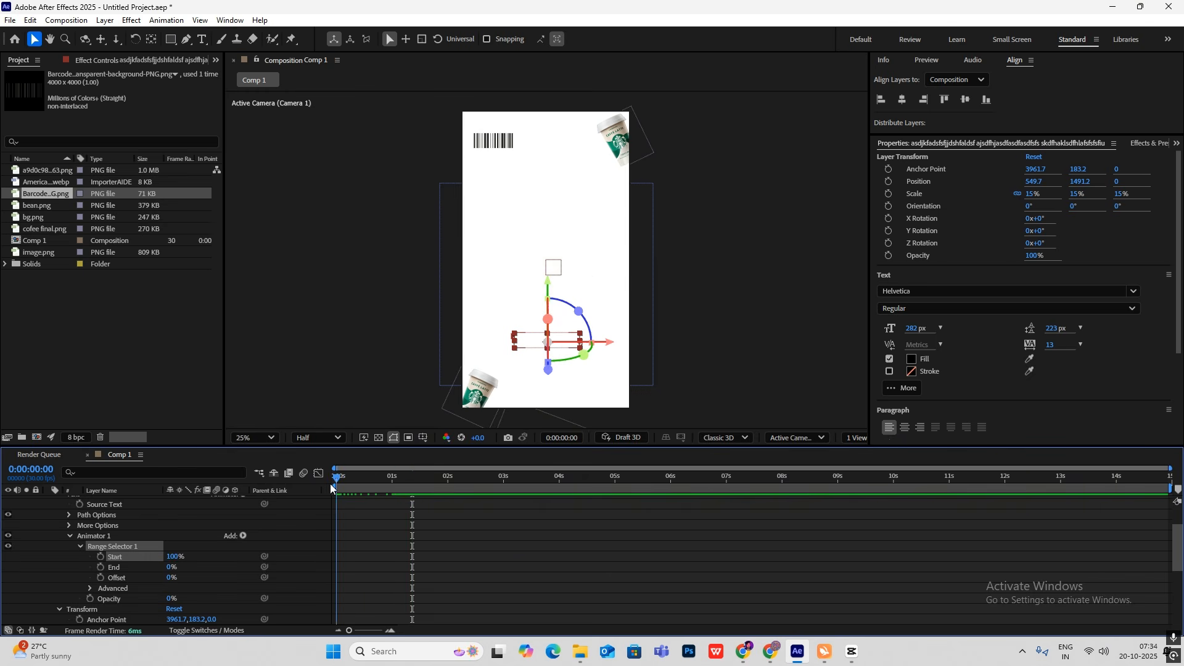
left_click(100, 567)
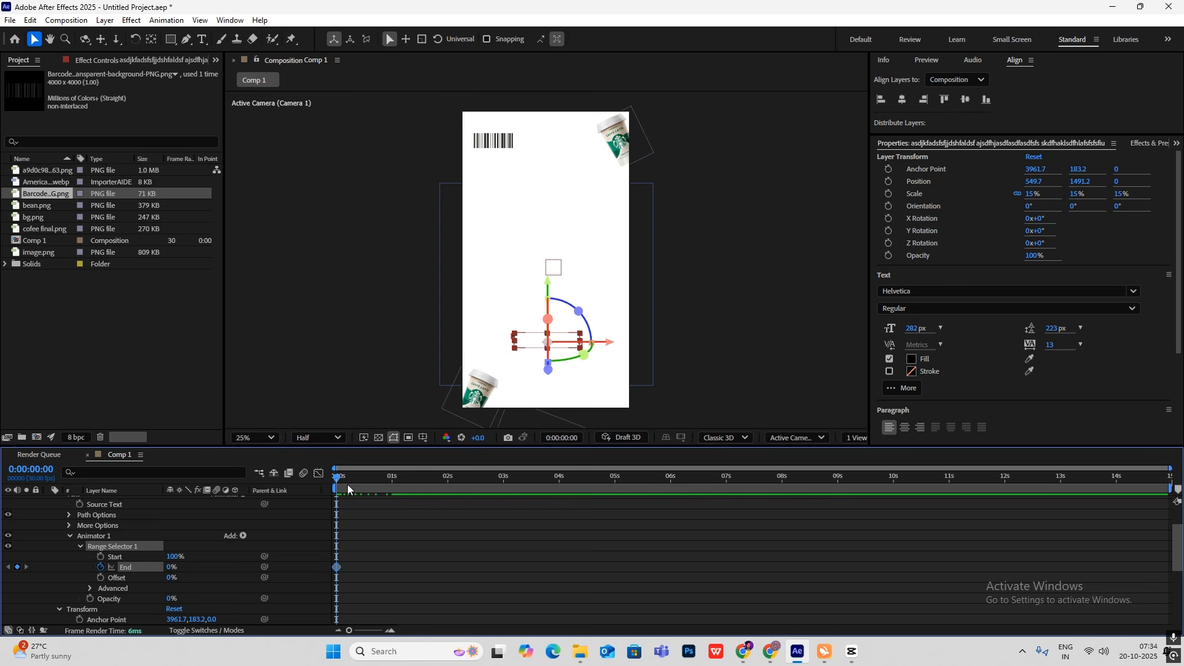
left_click_drag(338, 483, 417, 494)
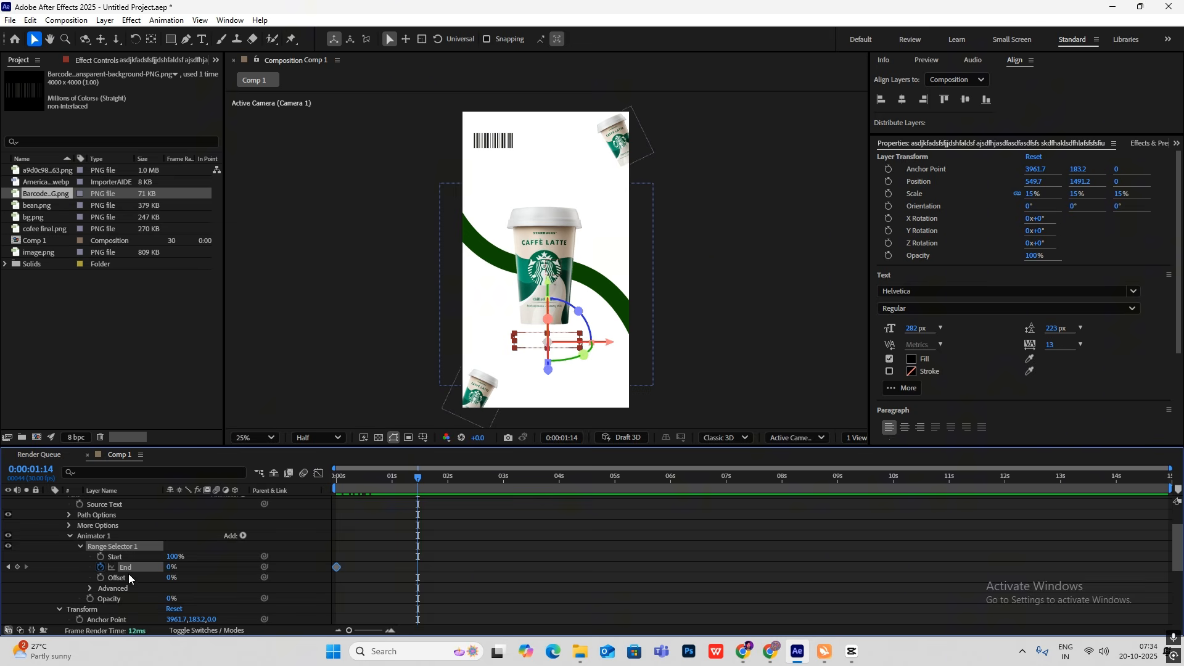
left_click(17, 567)
left_click_drag(169, 568, 275, 570)
Ease the text's End keyframes, lengthen the incoming ease in the Graph Editor so the speed peaks early, and preview the reveal.
left_click_drag(475, 542, 317, 594)
key("F9")
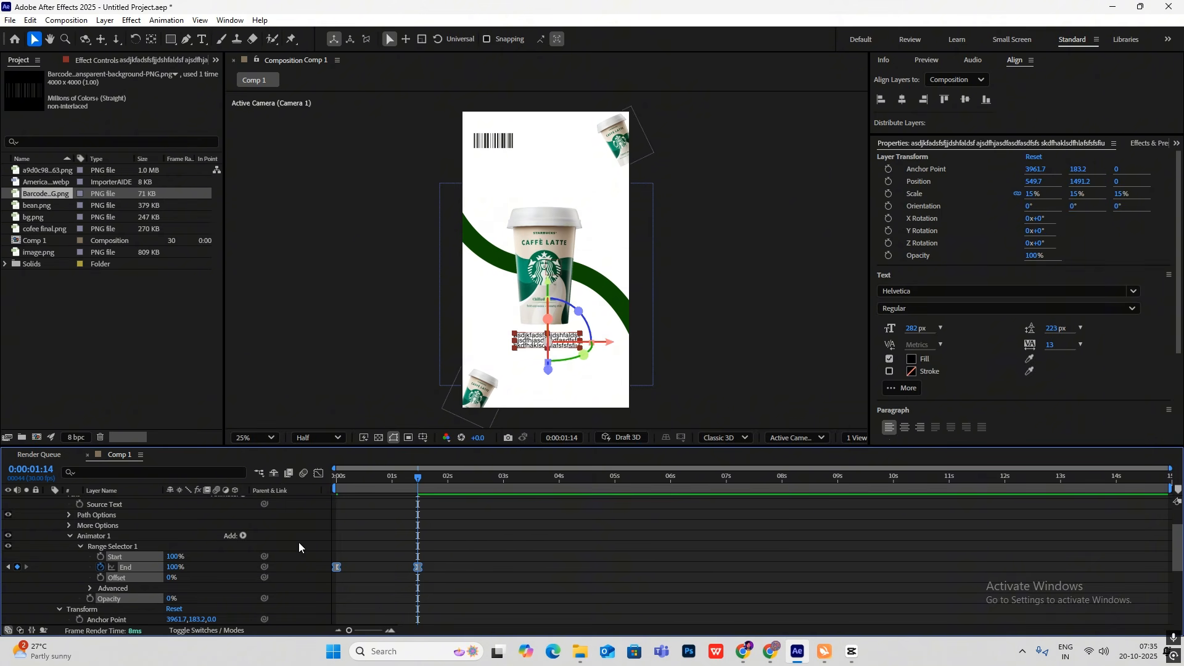
left_click(318, 473)
left_click_drag(401, 595, 377, 575)
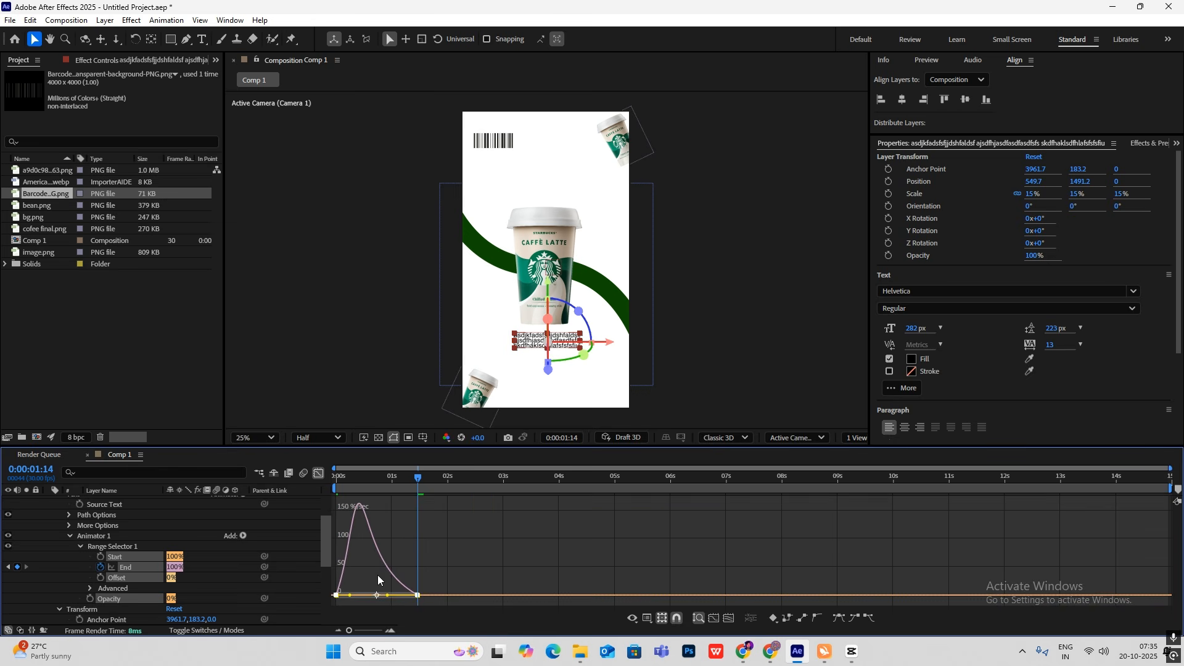
left_click(318, 473)
left_click_drag(418, 480, 305, 506)
key("space")
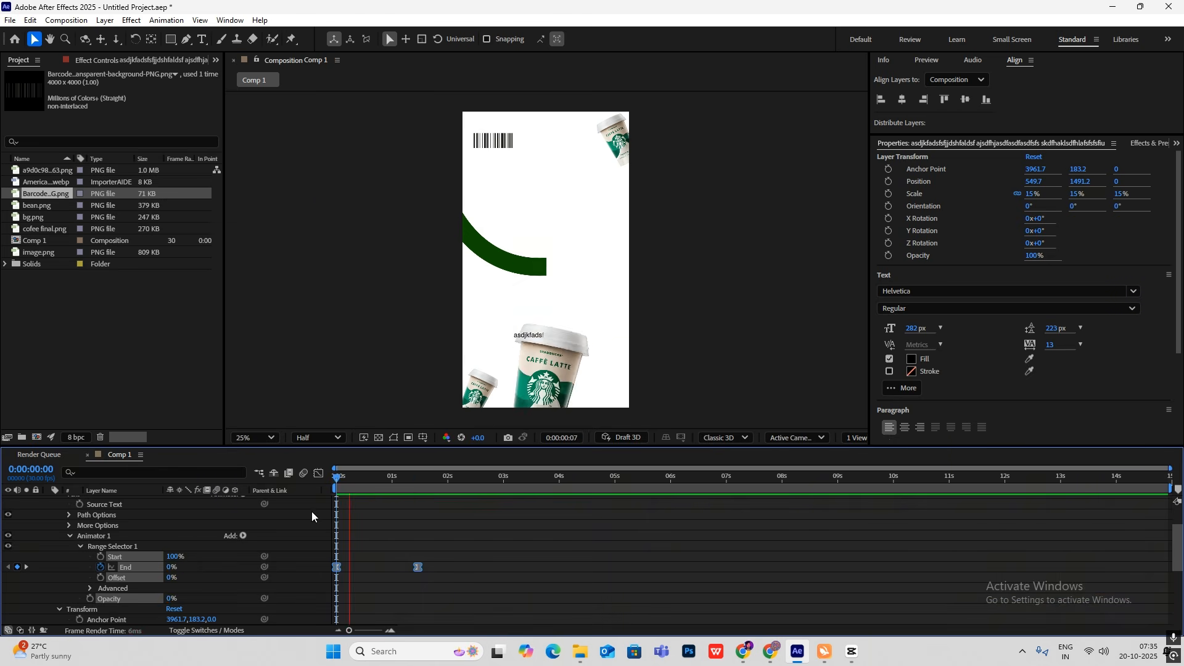
left_click(576, 353)
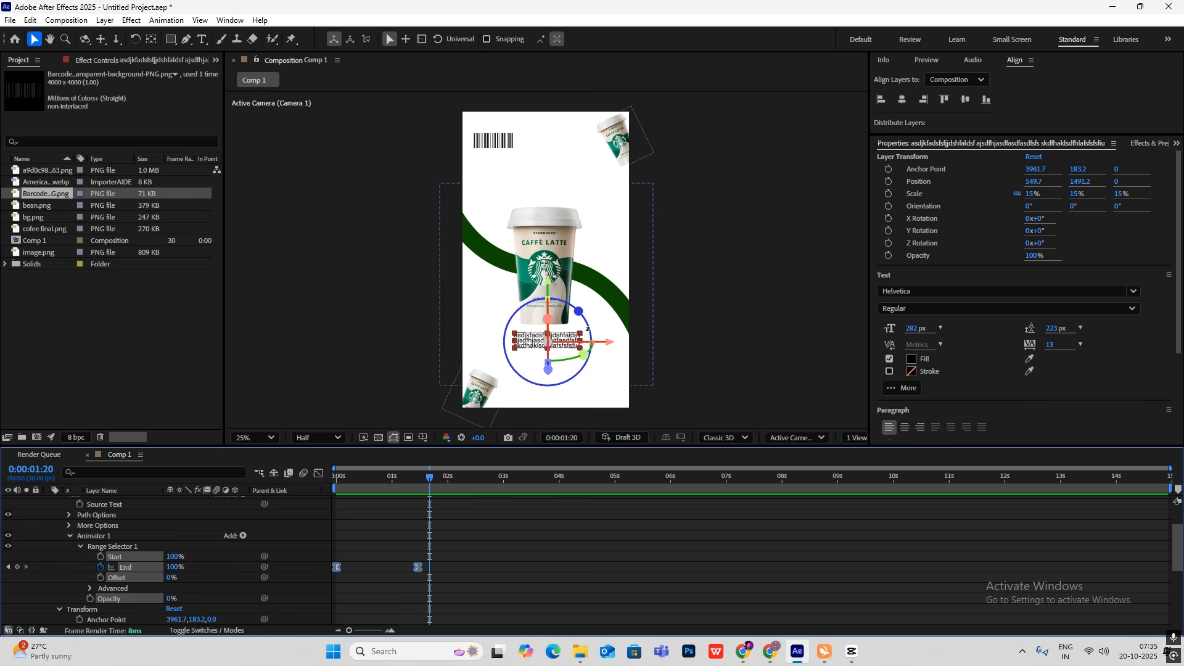
In the range selector's Advanced options, set Ease Low to 54%, Ease High to 16% and Based On to Lines, and replay from the start.
scroll(123, 583, "down", 1)
left_click(91, 558)
scroll(93, 557, "down", 1)
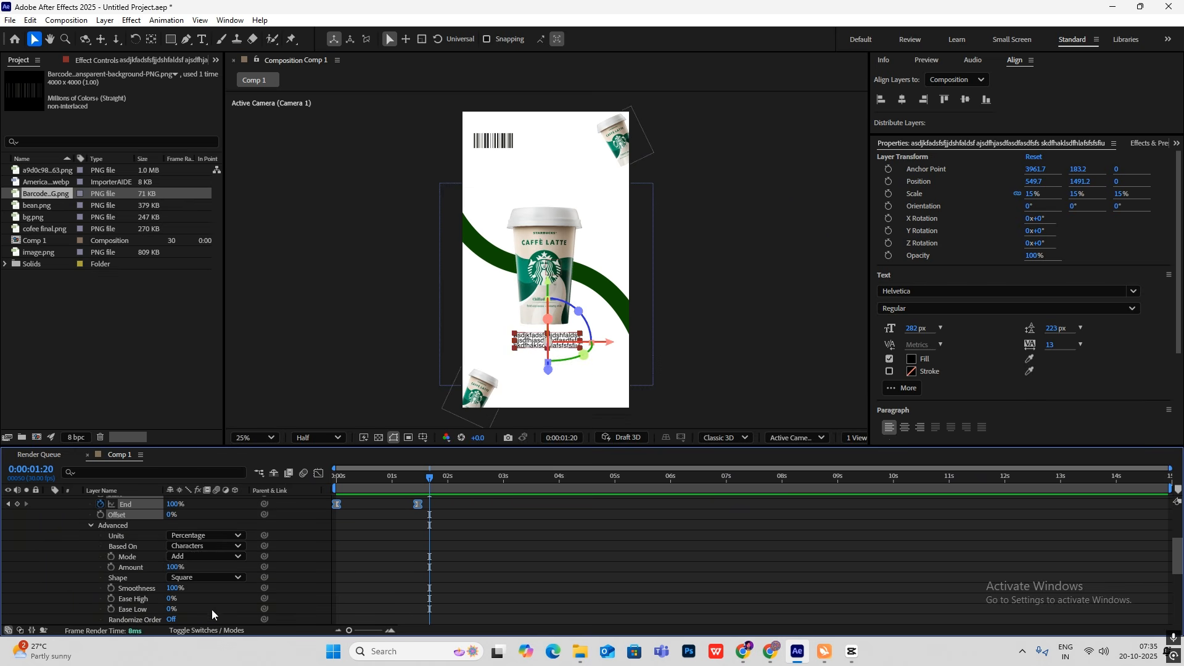
scroll(187, 566, "down", 1)
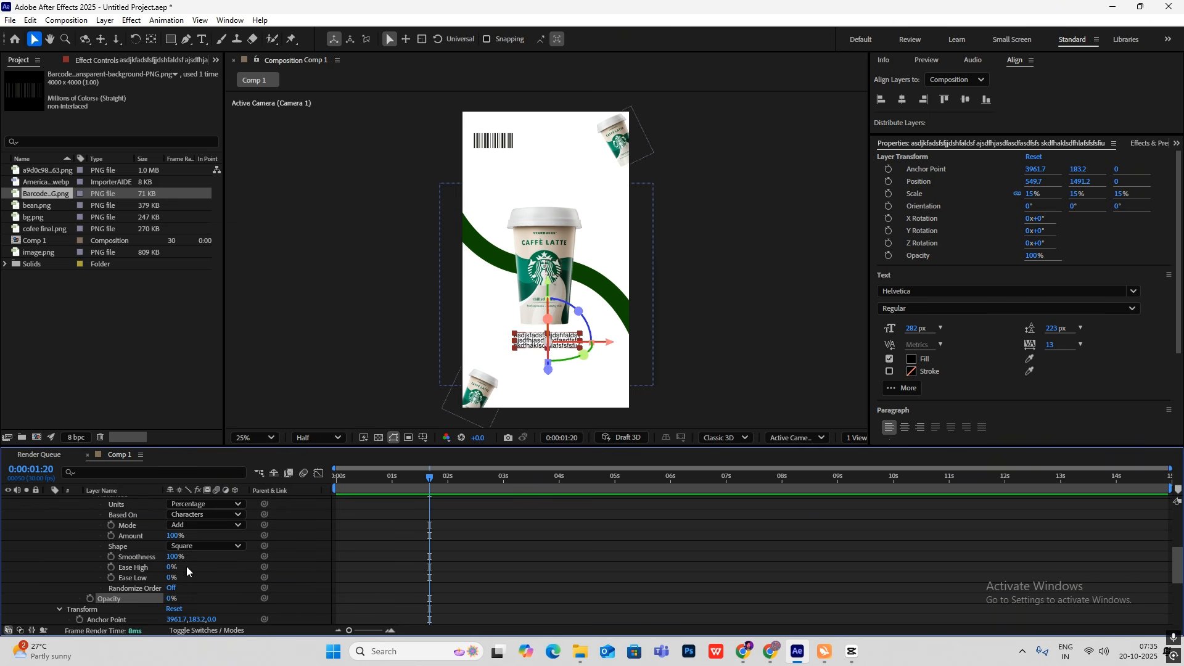
left_click_drag(172, 577, 204, 578)
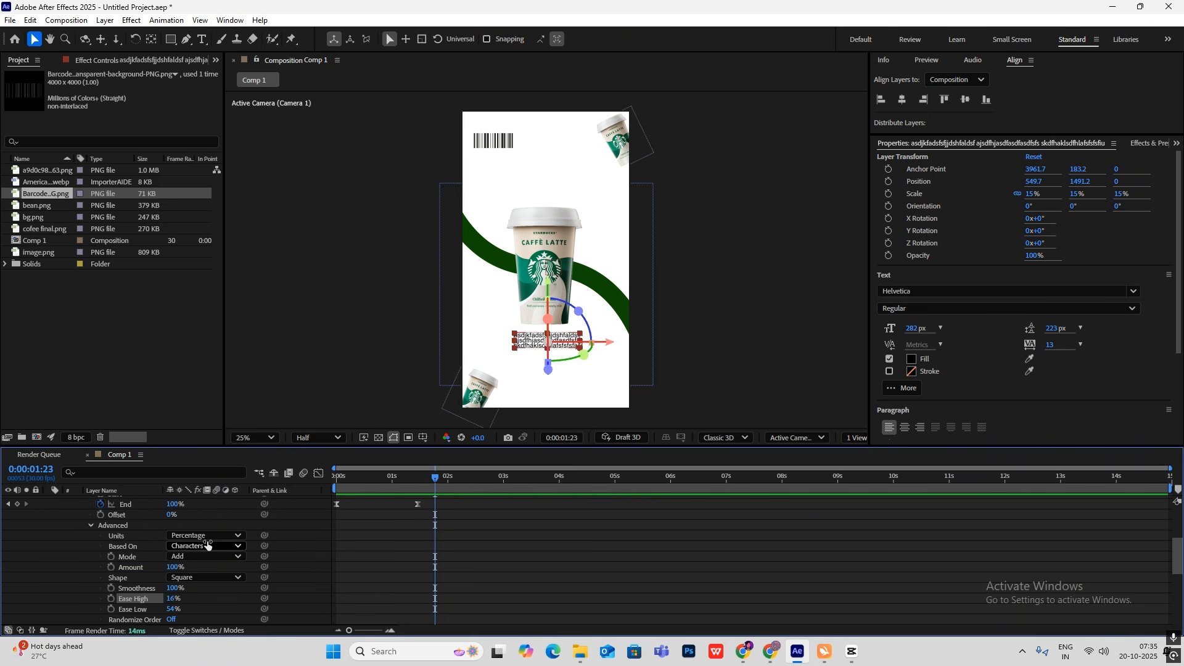
left_click(207, 545)
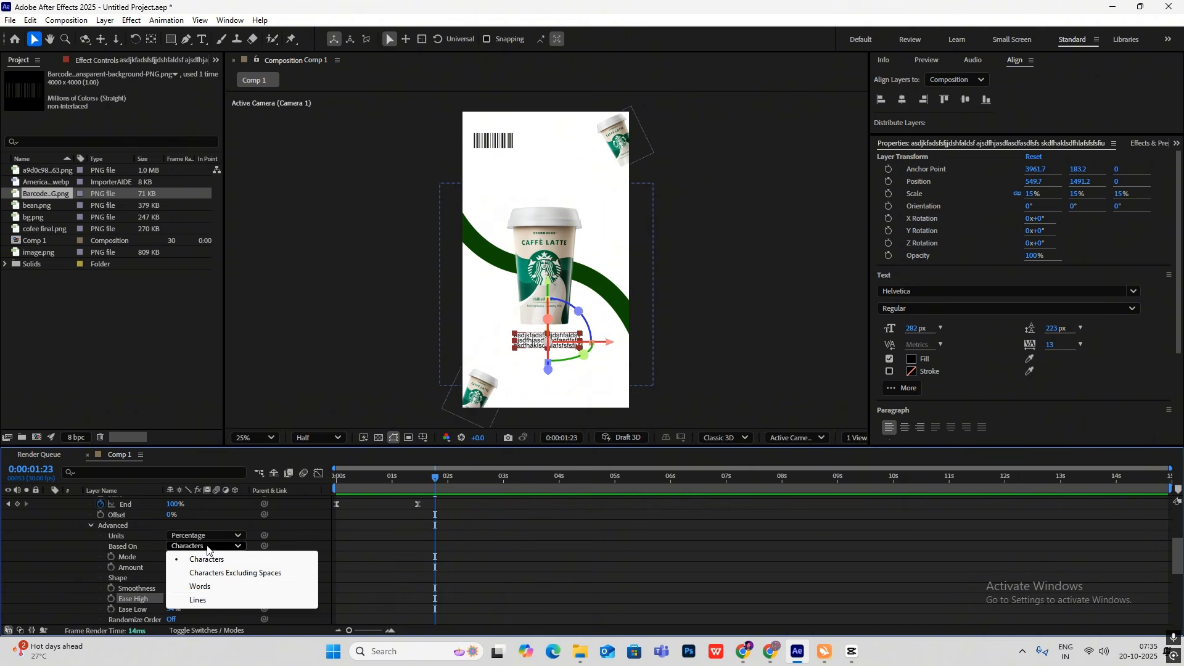
left_click(201, 600)
left_click_drag(433, 477, 335, 515)
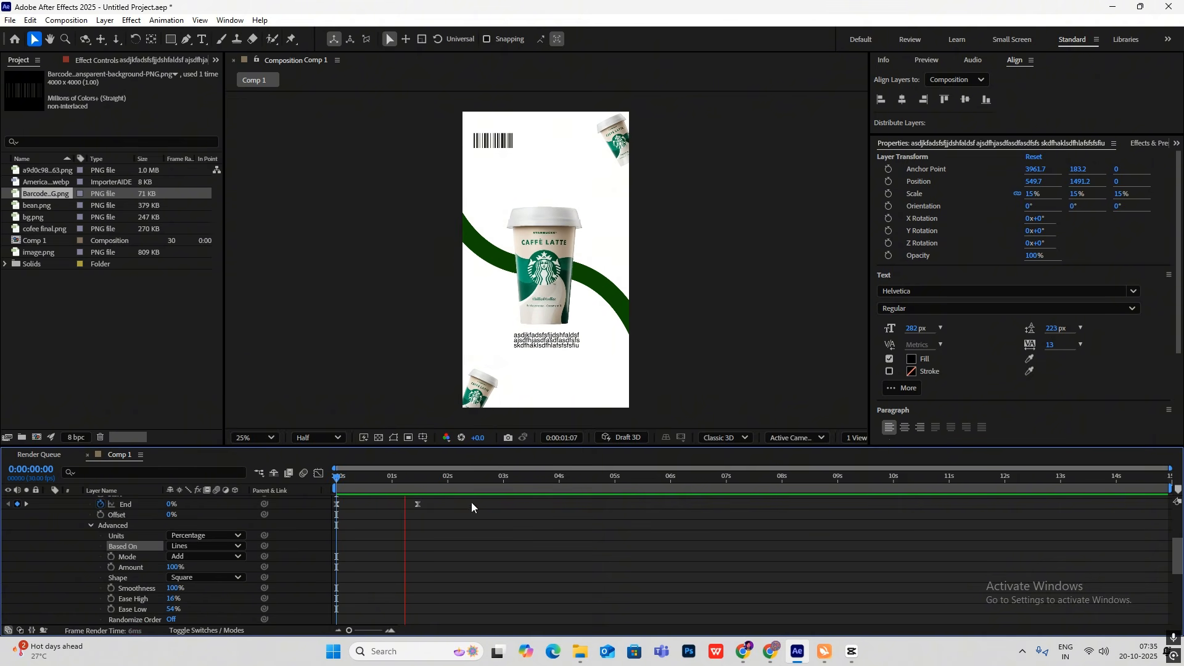
Check the opening camera move in the CapCut reference, return to After Effects, and start keyframing cam control's Position at 0 seconds.
key("alt+Tab")
mouse_move(143, 469)
left_mouse_down()
mouse_move(120, 471)
mouse_move(143, 474)
left_mouse_up()
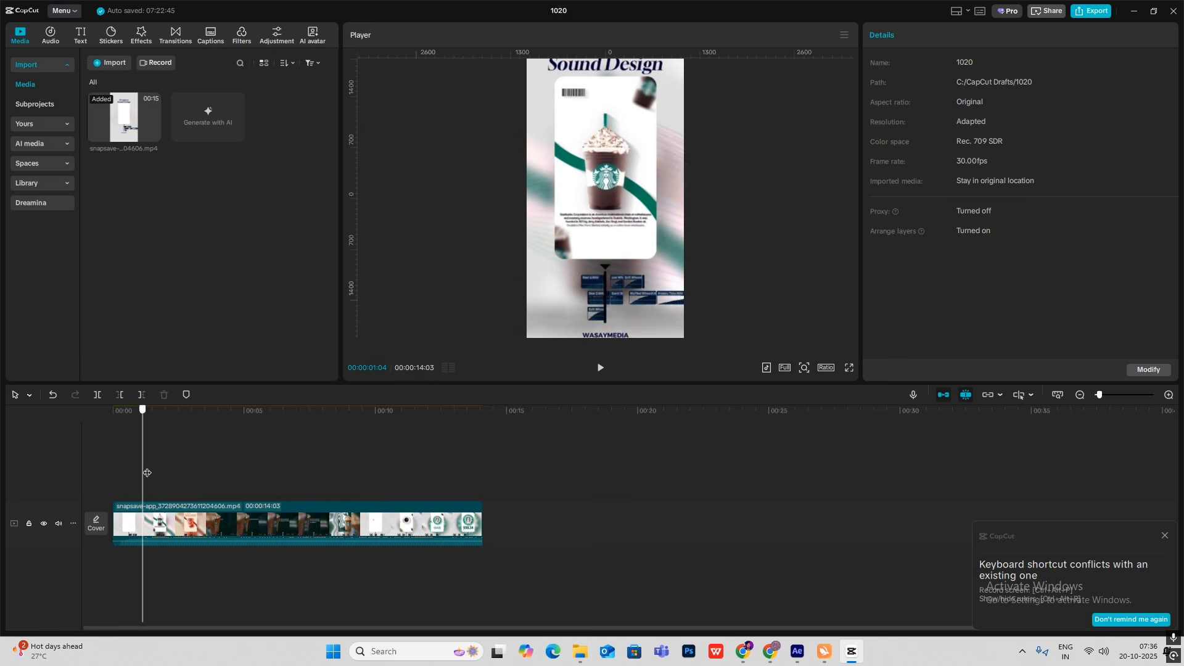
left_click(847, 656)
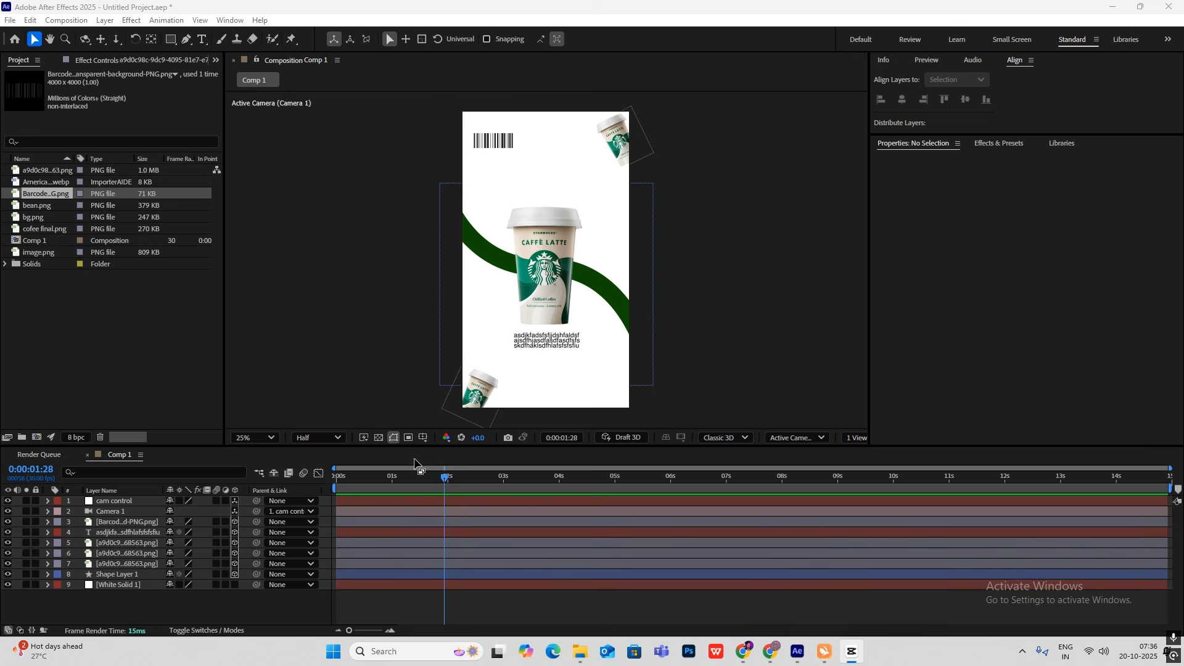
left_click_drag(395, 476, 117, 507)
left_click(121, 501)
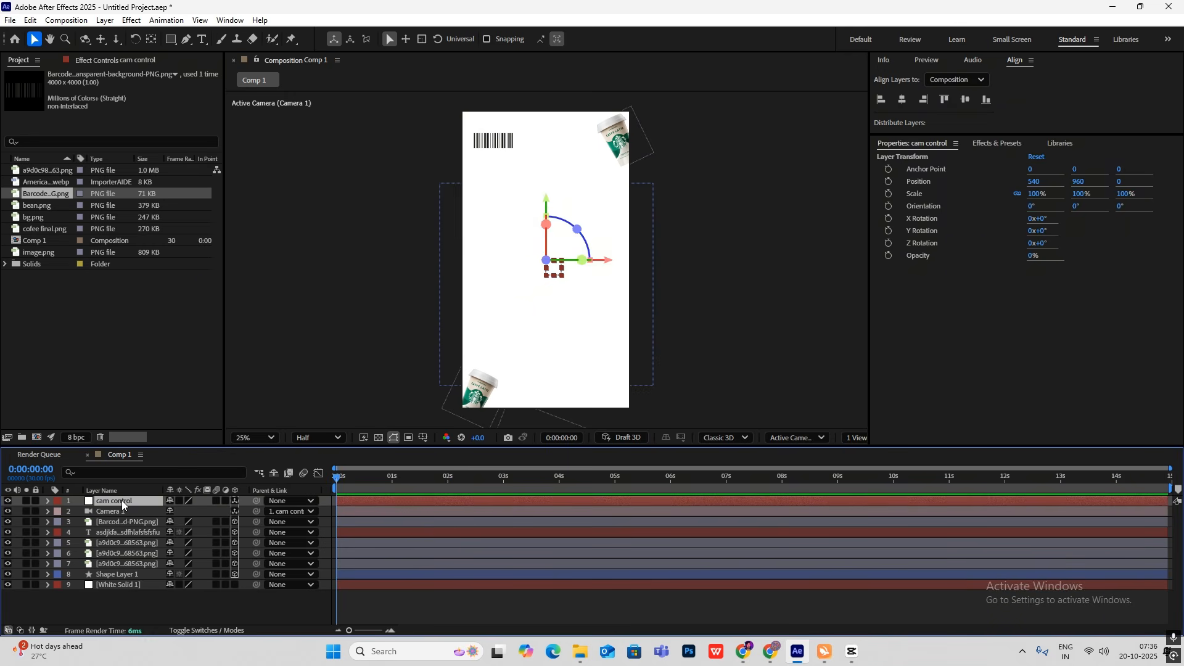
key("p")
left_click(80, 512)
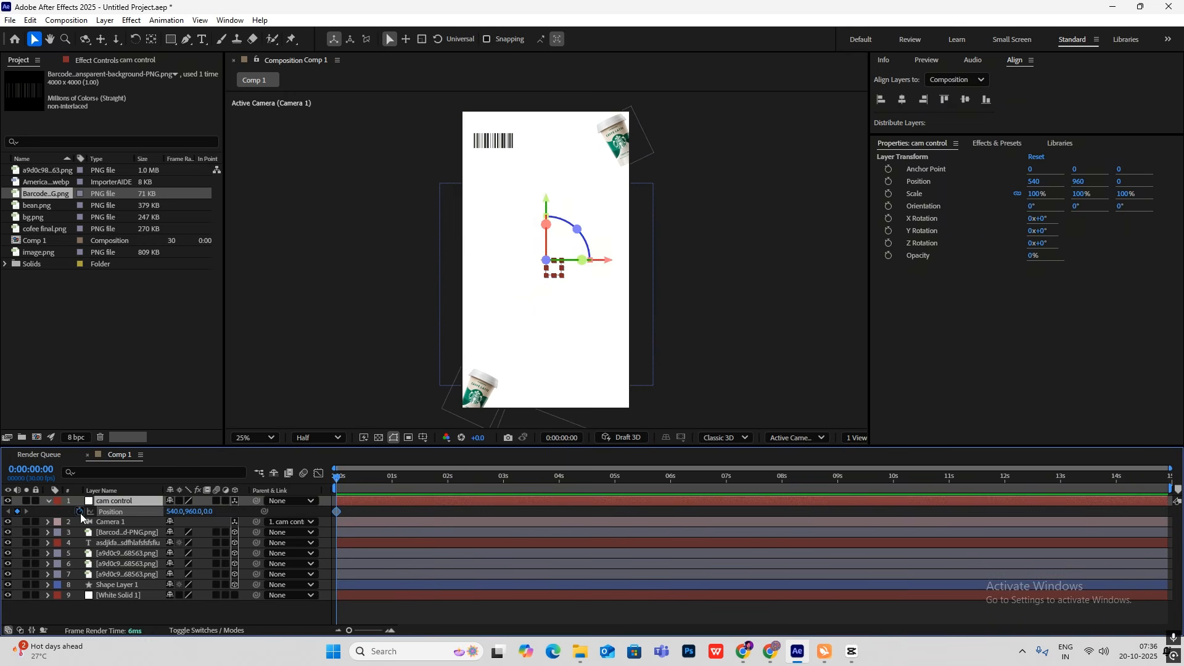
Add a cam control Position keyframe at 0:00:01:08 and set the starting keyframe's Z position to 632.
left_click_drag(336, 488, 405, 490)
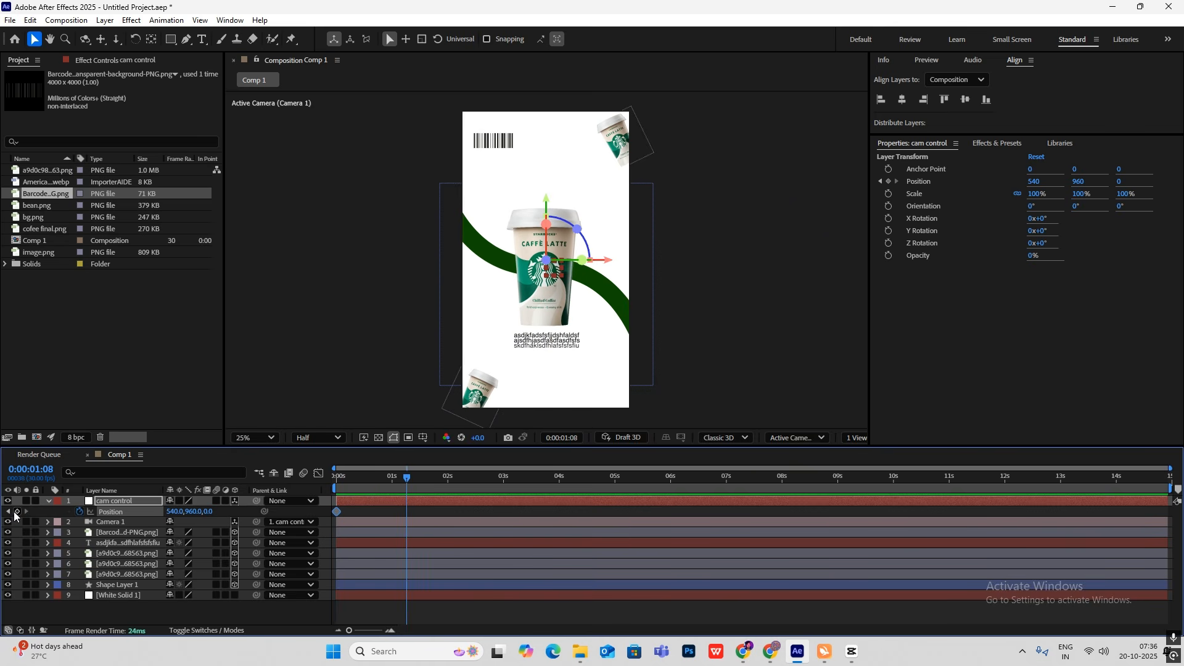
left_click(17, 512)
left_click(8, 512)
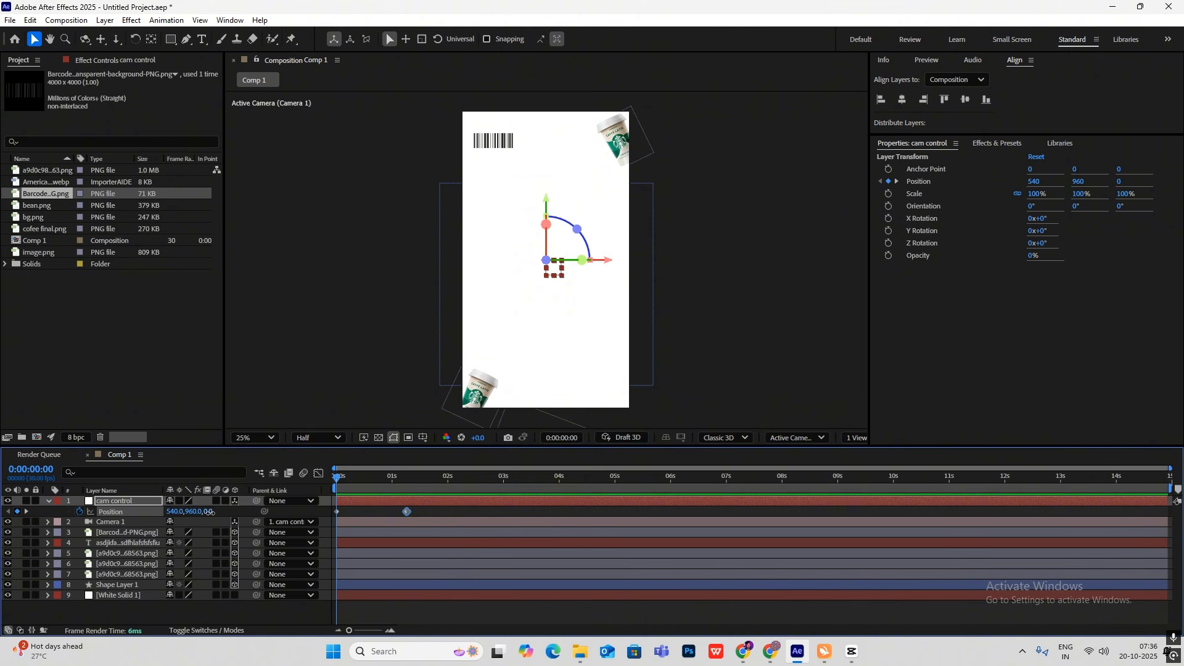
left_click_drag(209, 512, 593, 506)
Ease cam control's Position keyframes and reshape the speed curve to peak near the start with a long ease into the final keyframe.
left_click(406, 511)
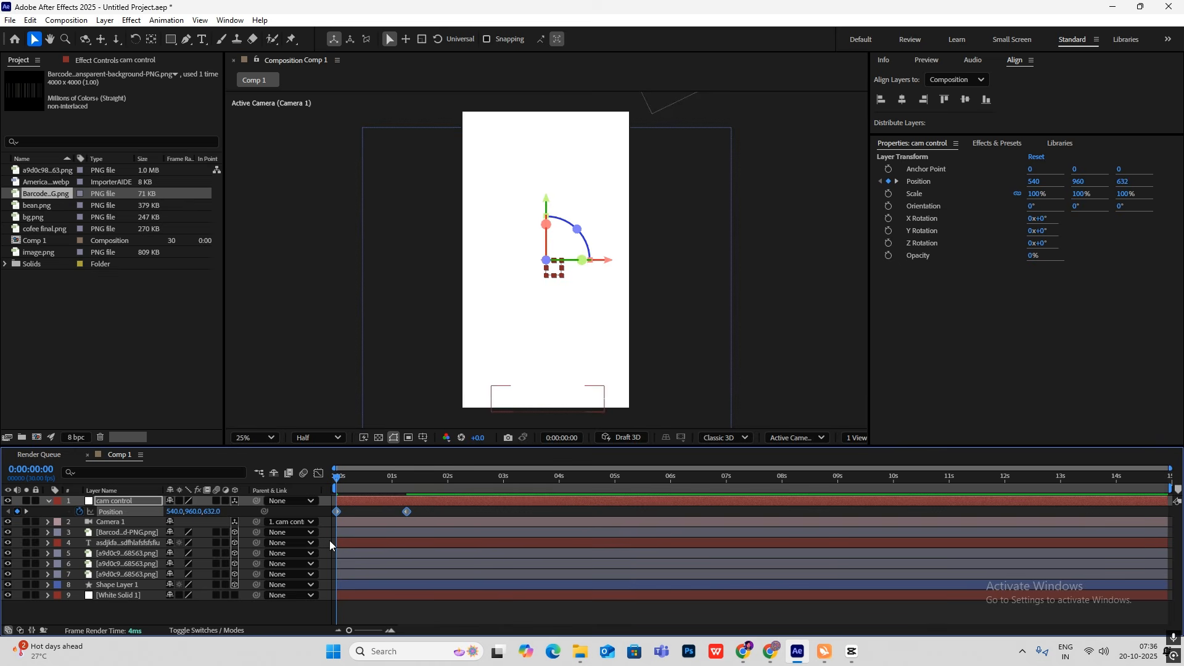
left_click(319, 473)
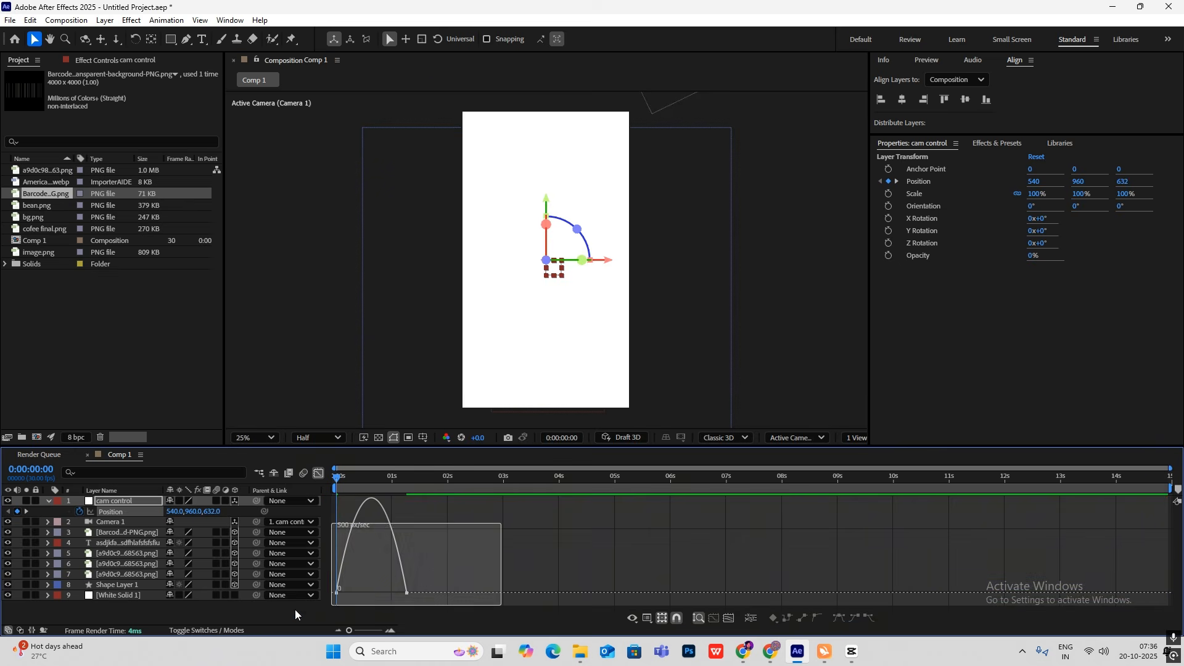
left_click_drag(295, 614, 337, 603)
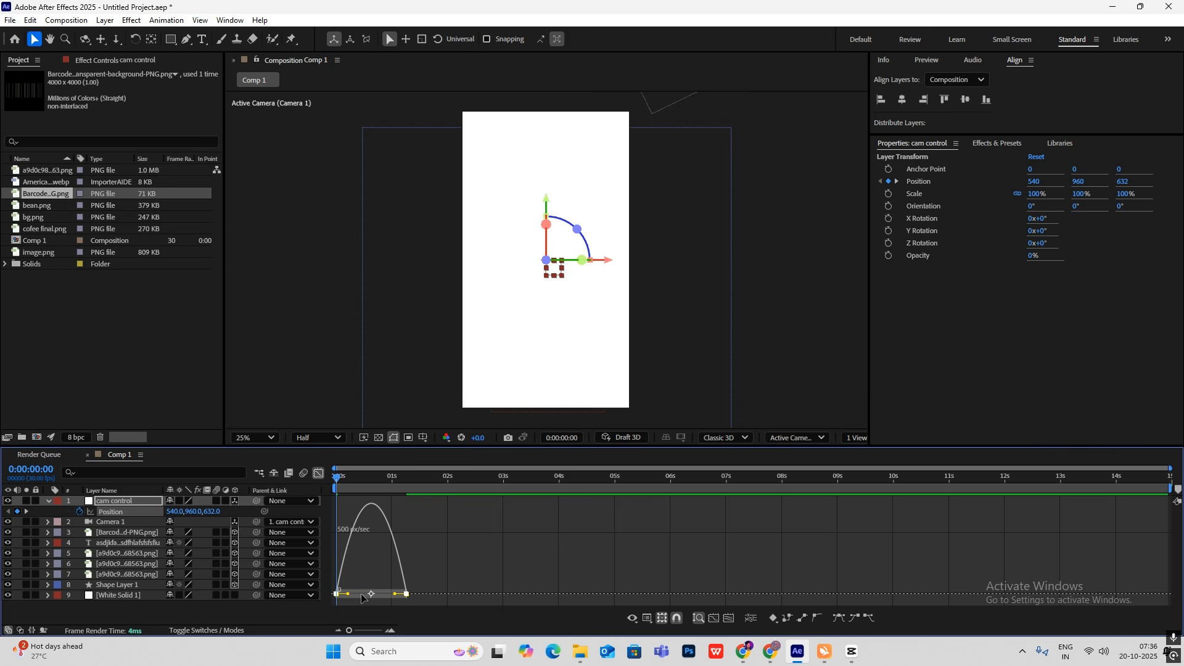
left_click_drag(349, 595, 370, 596)
key("space")
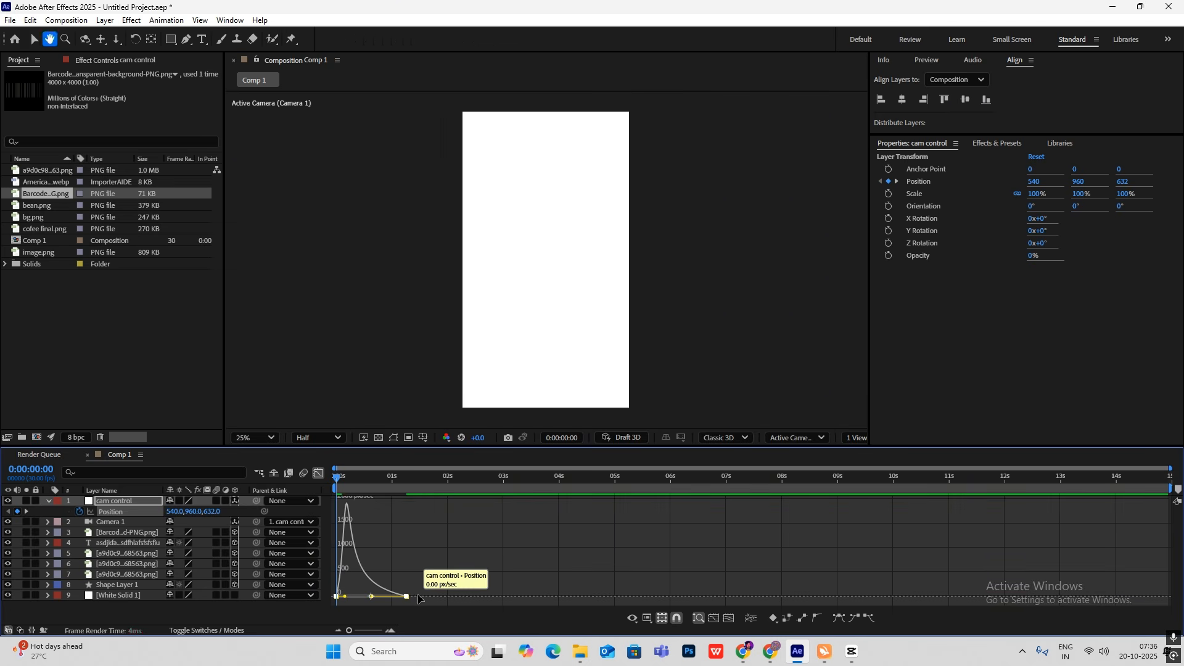
key("space")
left_click(414, 513)
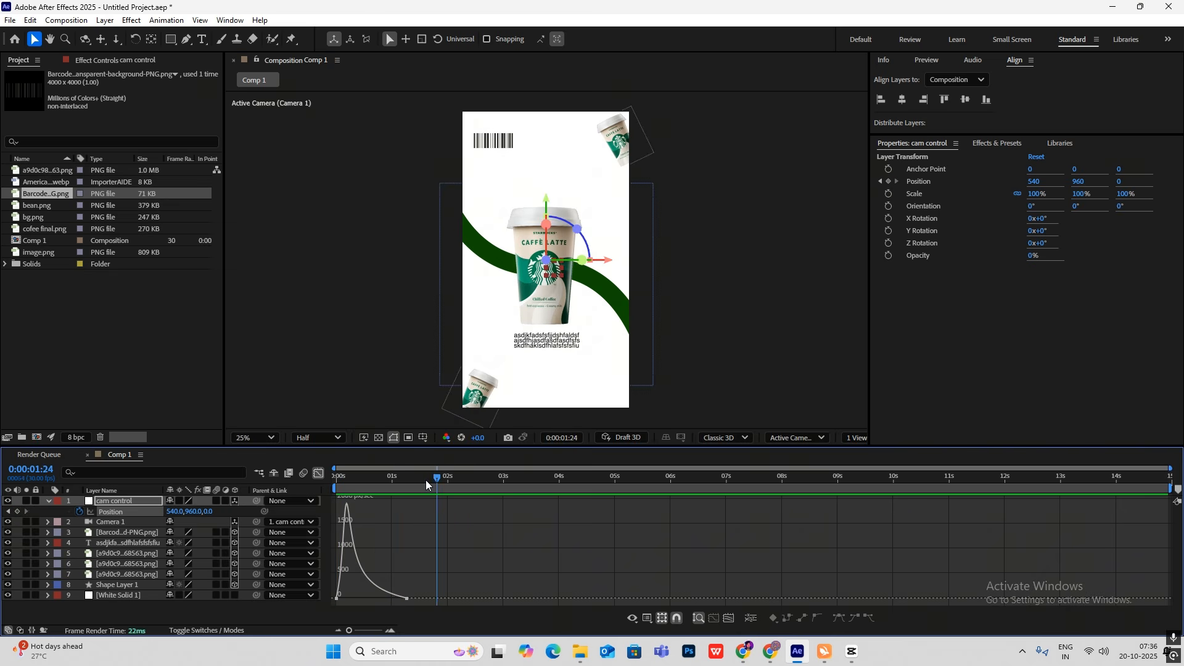
Preview the camera move from 0 seconds and compare it with the CapCut reference before returning to After Effects.
left_click_drag(427, 485, 331, 496)
key("space")
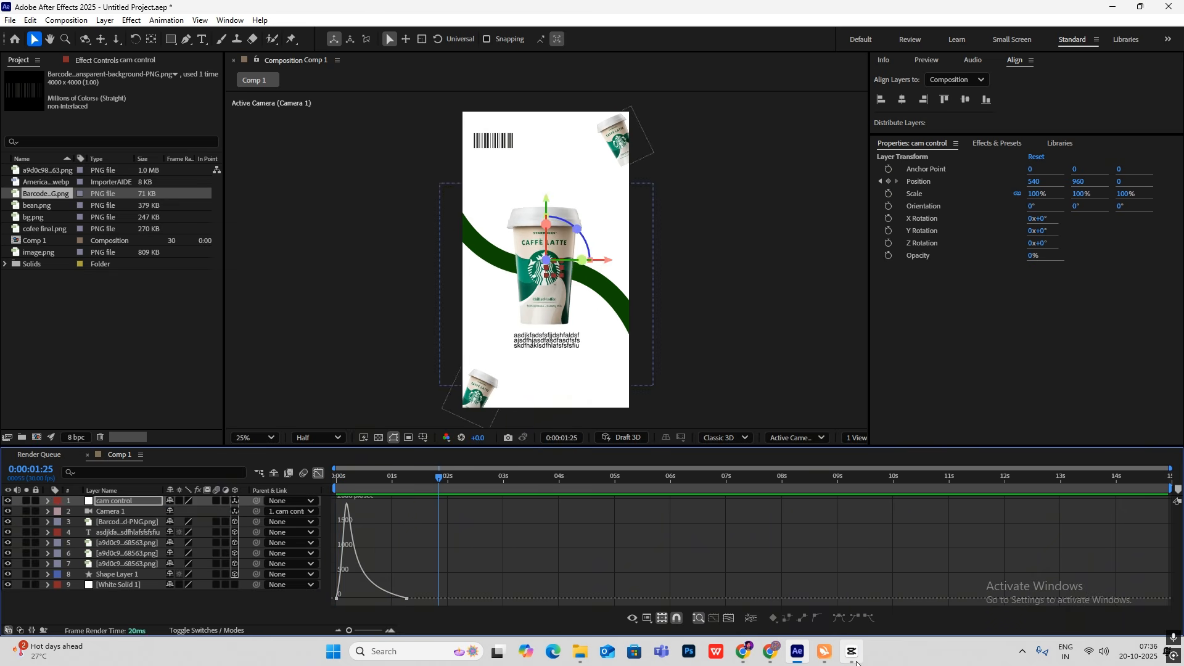
left_click(852, 651)
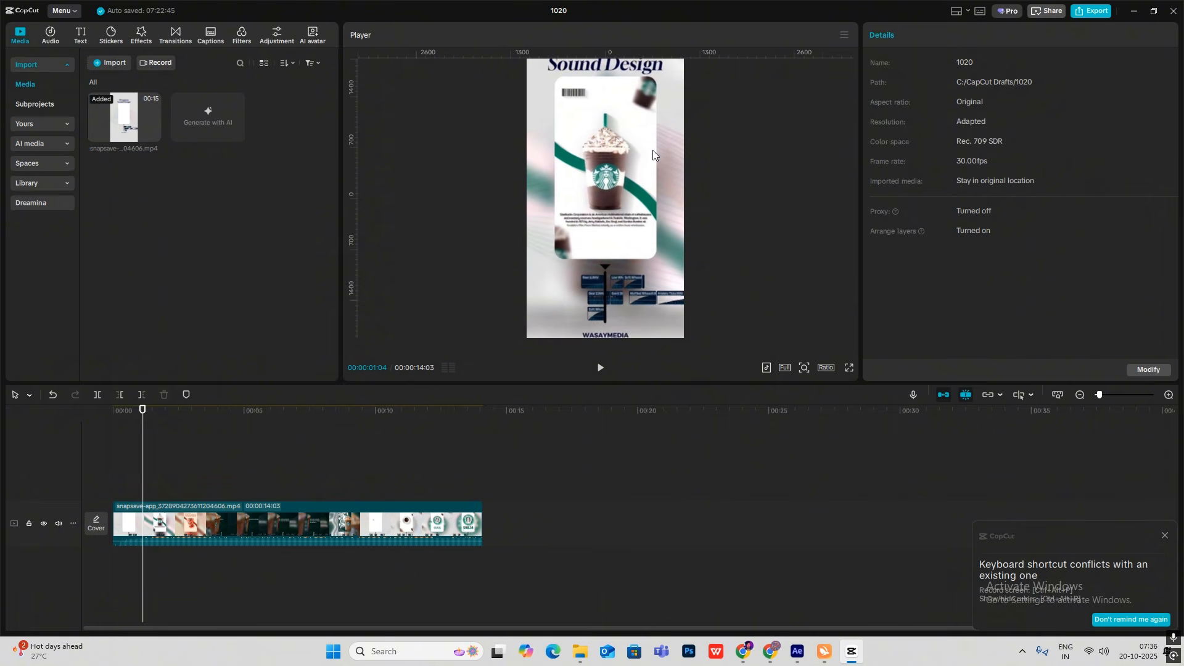
left_click(849, 650)
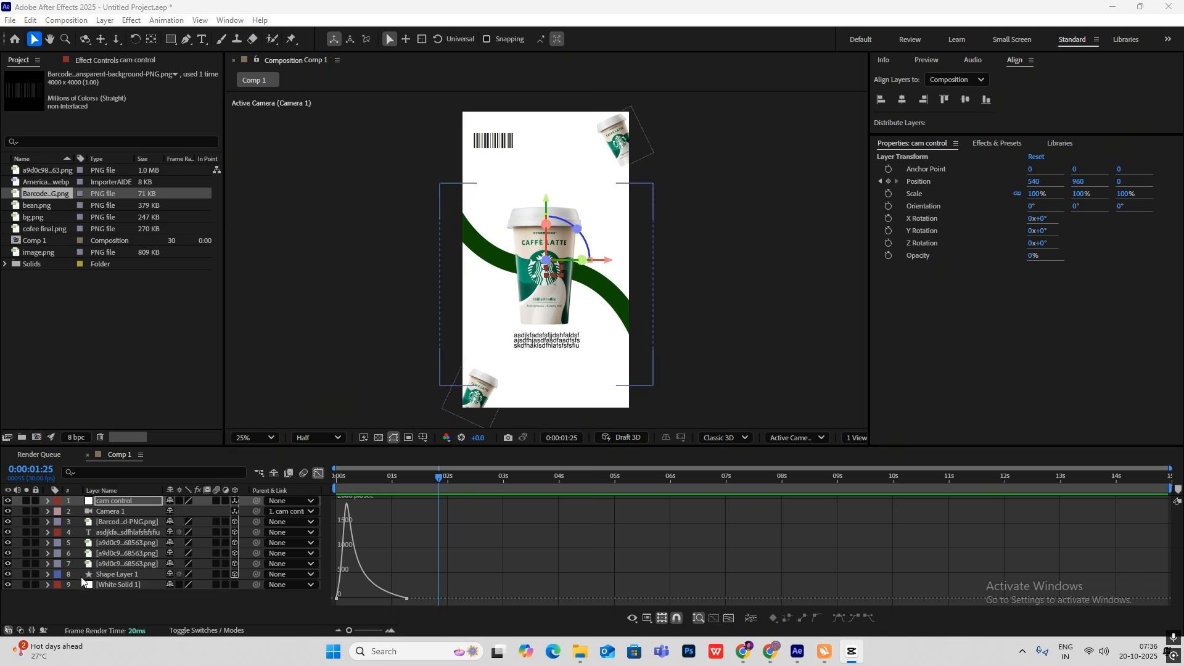
Create an adjustment layer above cam control in Comp 1 and rename it blur.
right_click(114, 608)
mouse_move(185, 456)
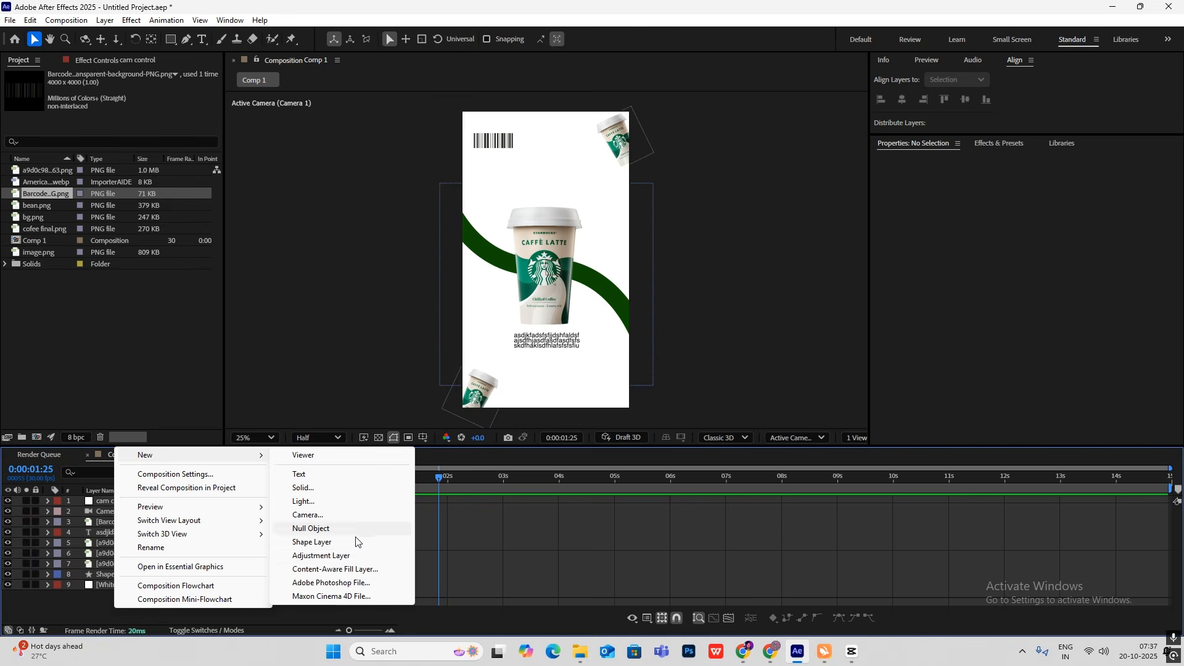
left_click(327, 555)
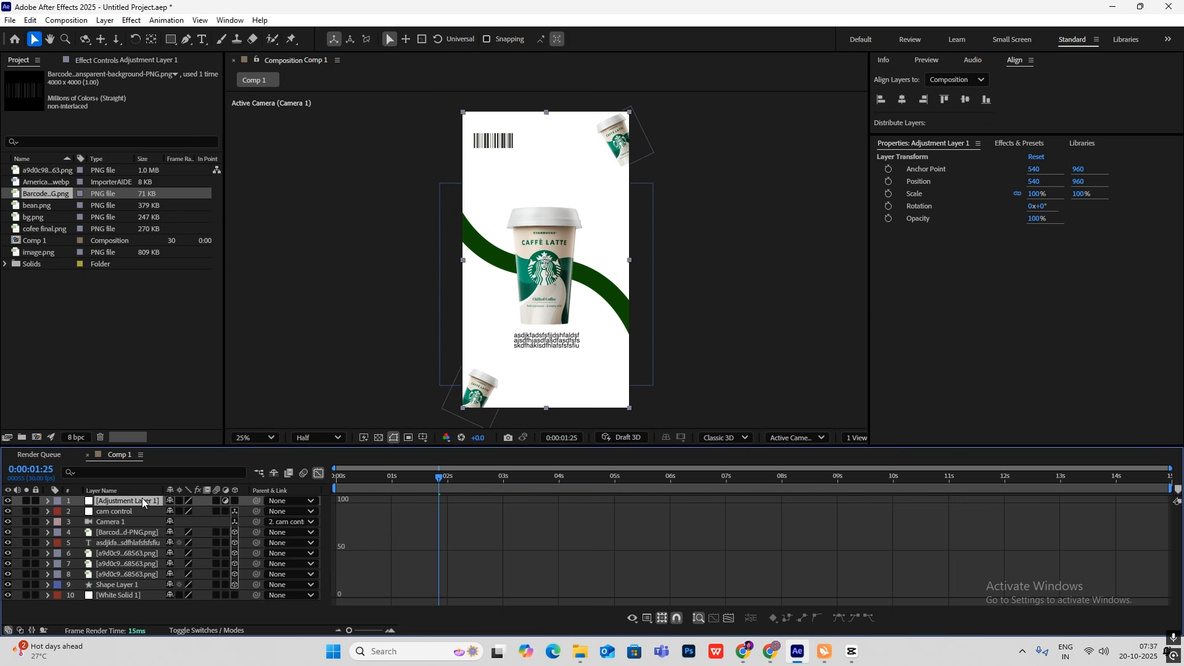
key("Return")
type("blur")
key("Return")
Apply Gaussian Blur (Legacy) to the blur layer and set its Blurriness to 18.2.
left_click(1012, 143)
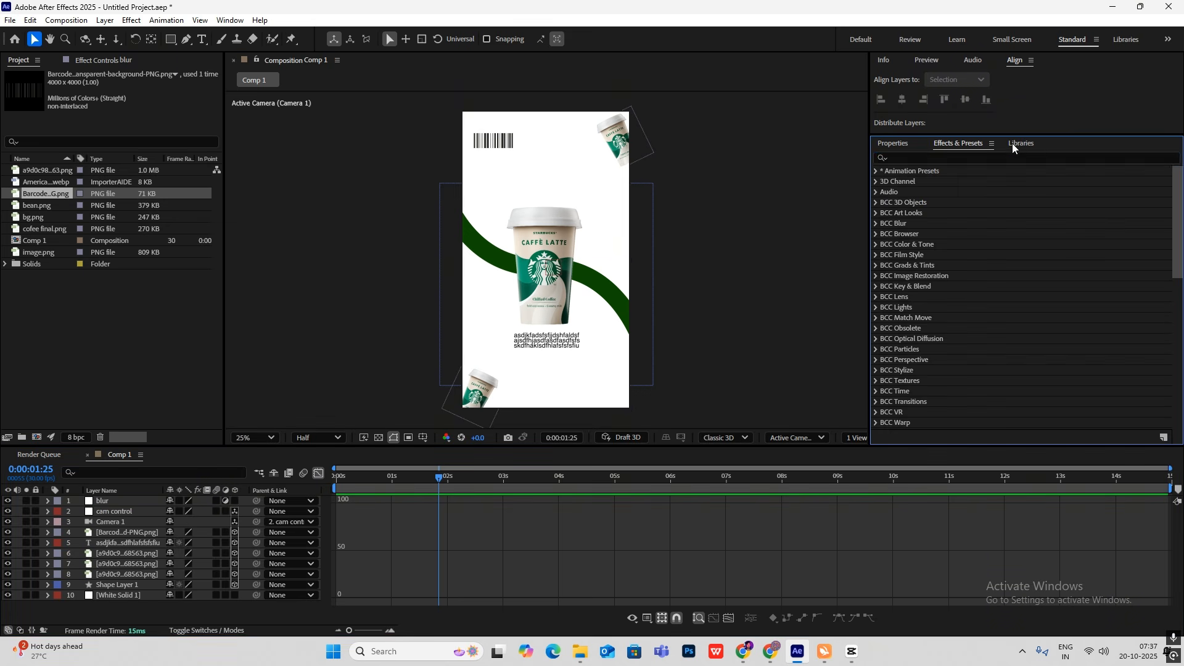
left_click(949, 159)
type("gaus")
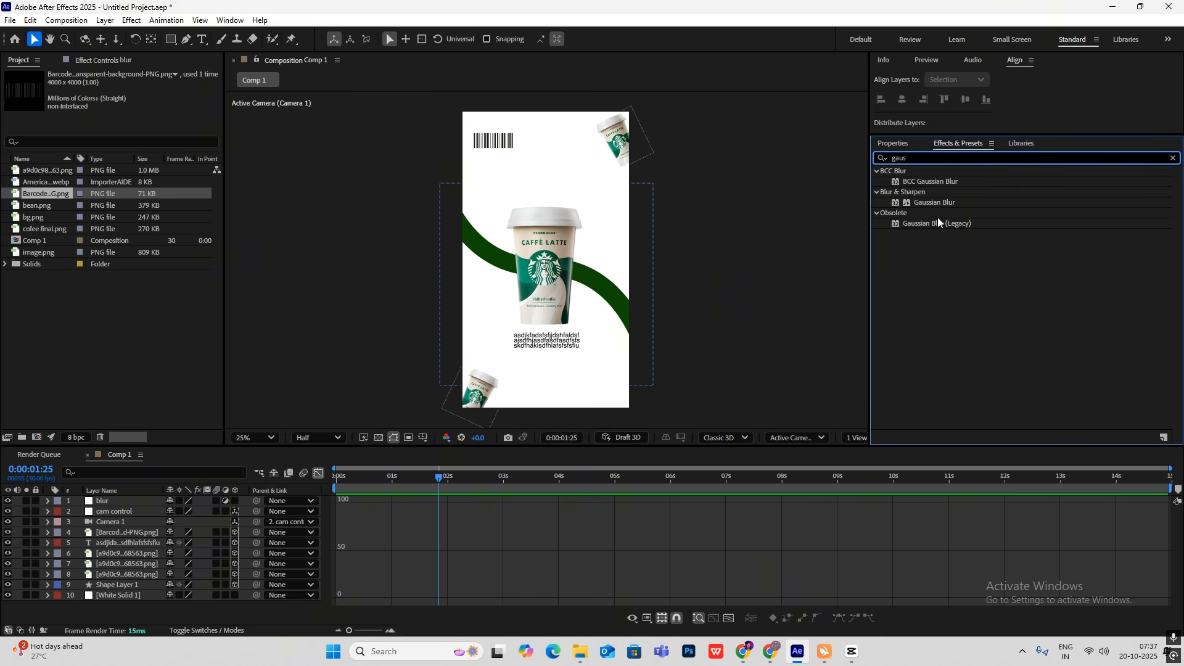
left_click_drag(938, 223, 109, 498)
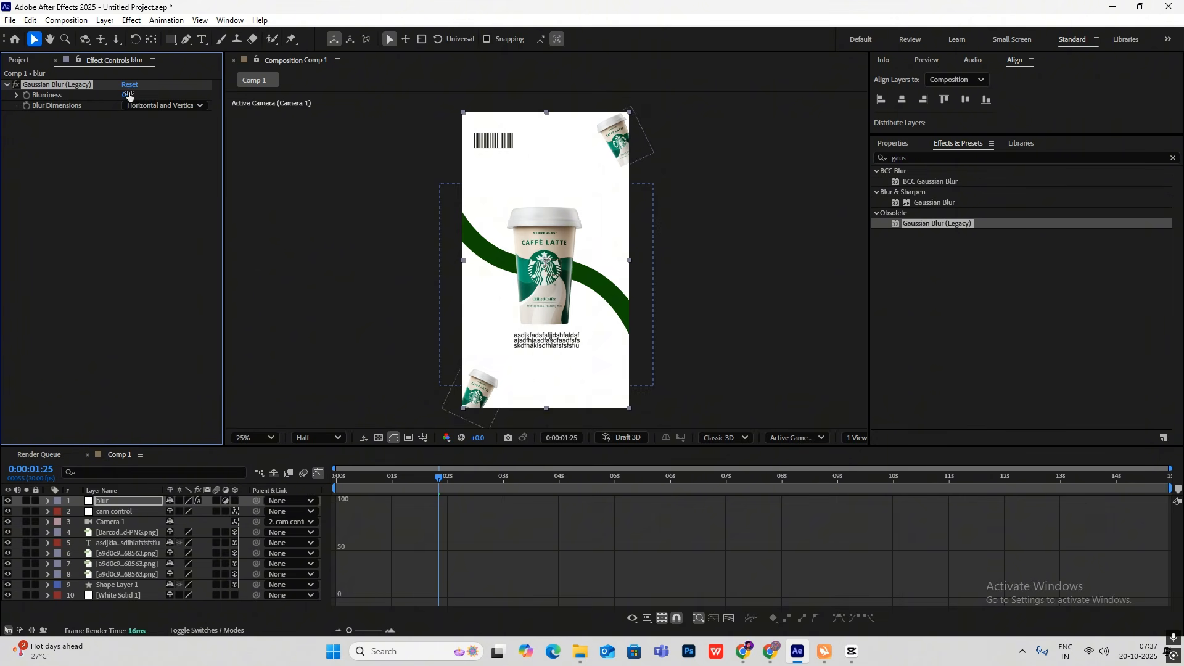
left_click_drag(128, 95, 255, 107)
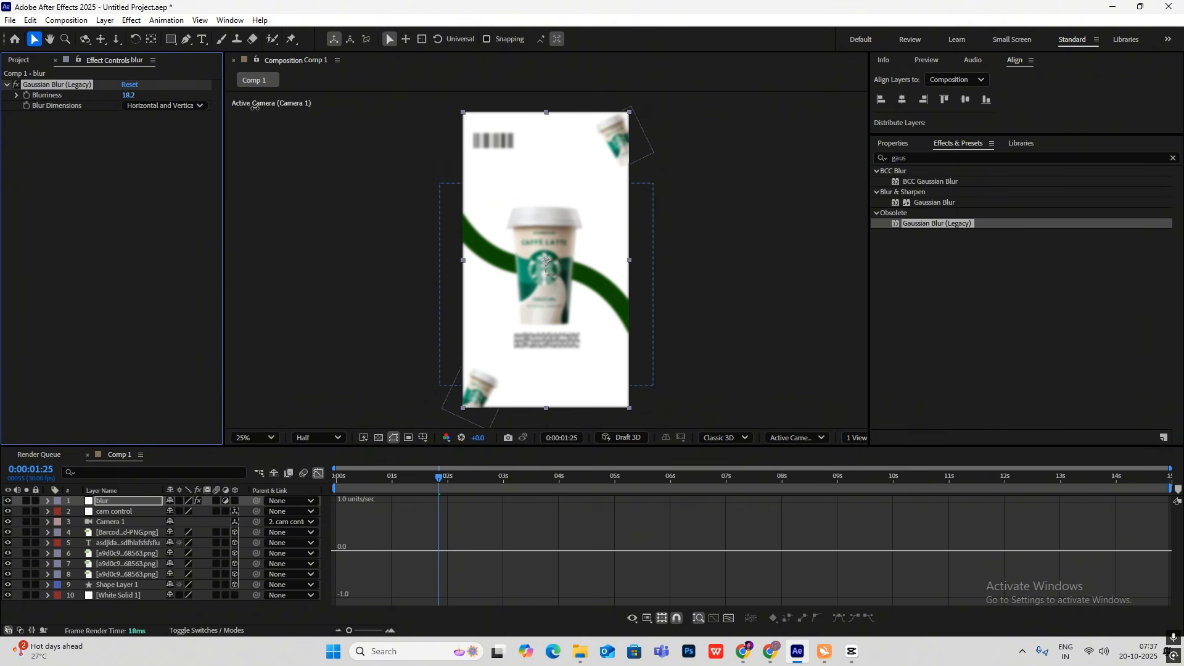
Add a full-frame elliptical mask to the blur layer, then invert and feather it to keep the poster's centre sharp.
left_click(170, 39)
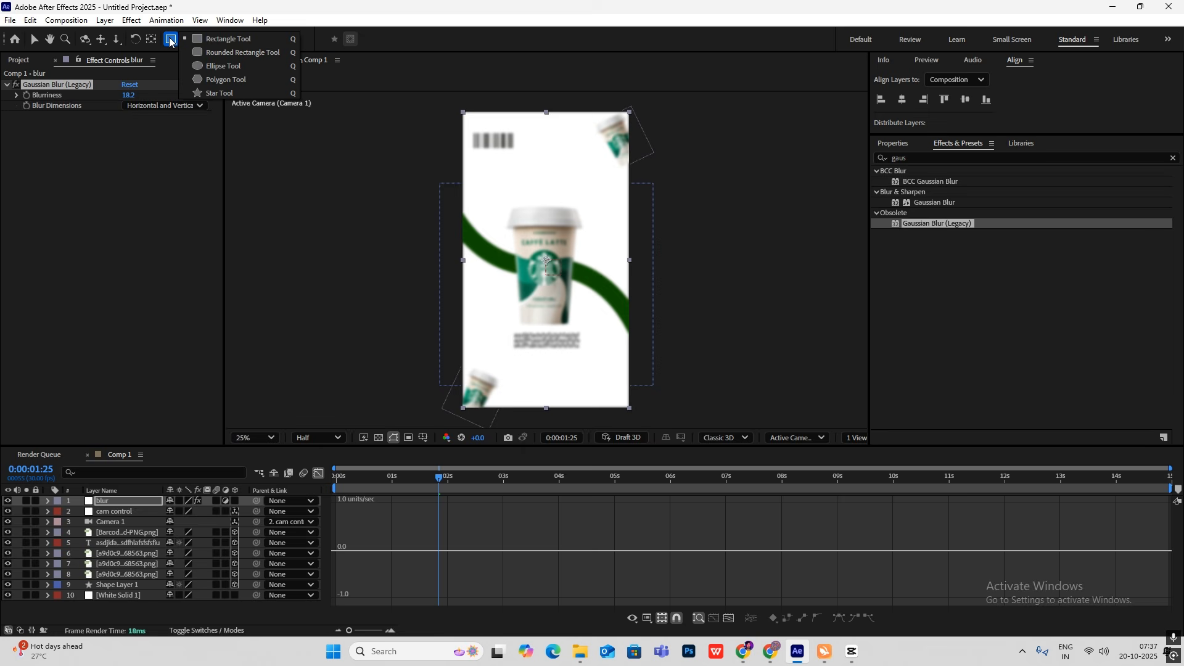
left_click(217, 66)
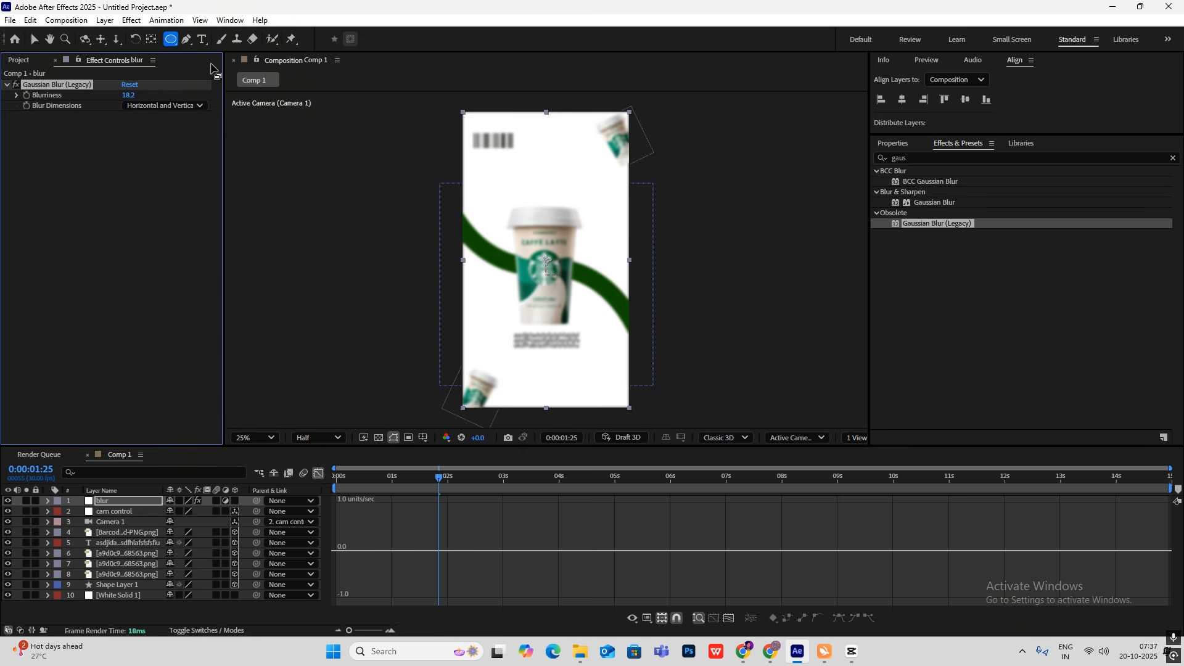
double_click(170, 39)
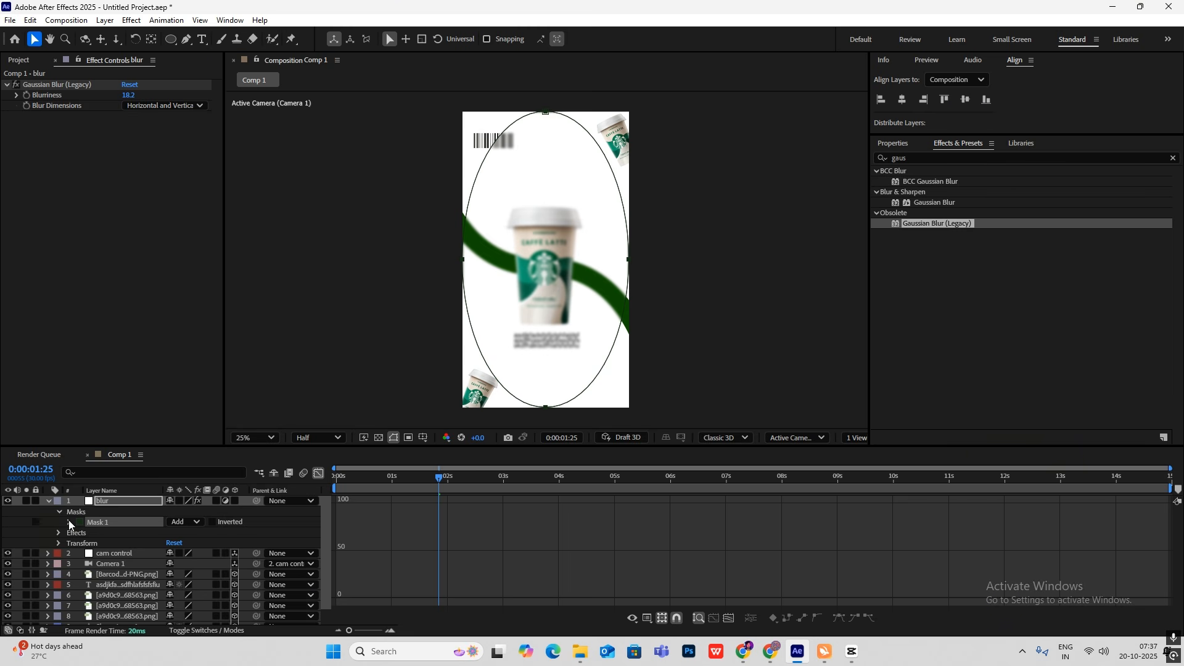
left_click(213, 522)
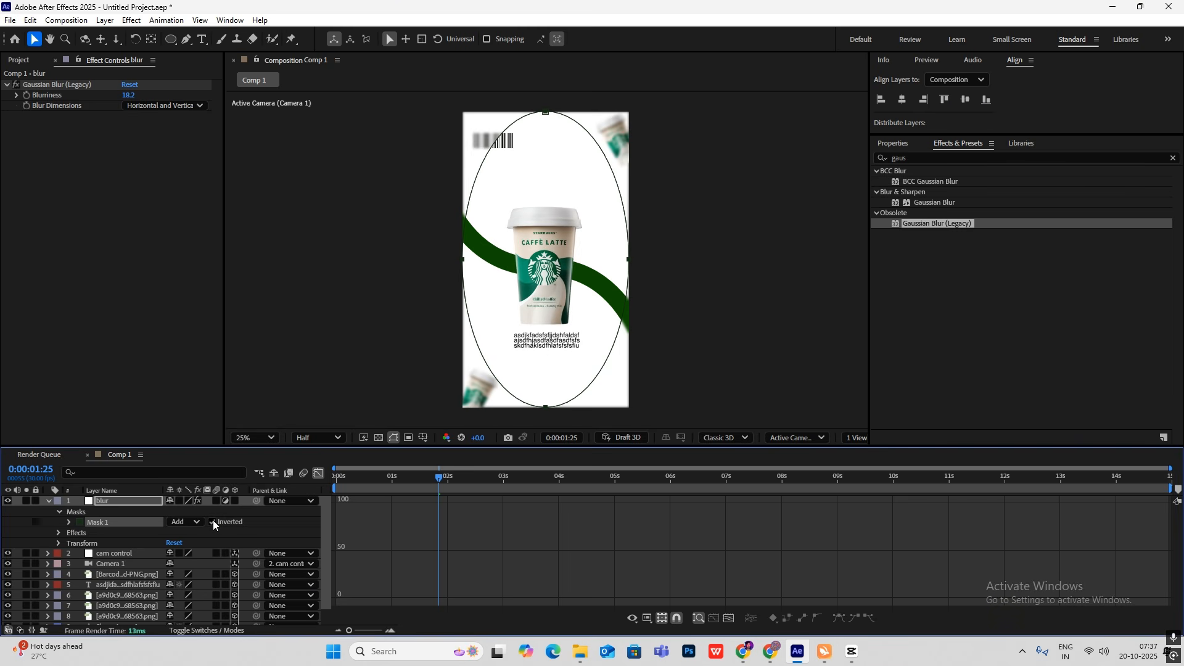
left_click(68, 521)
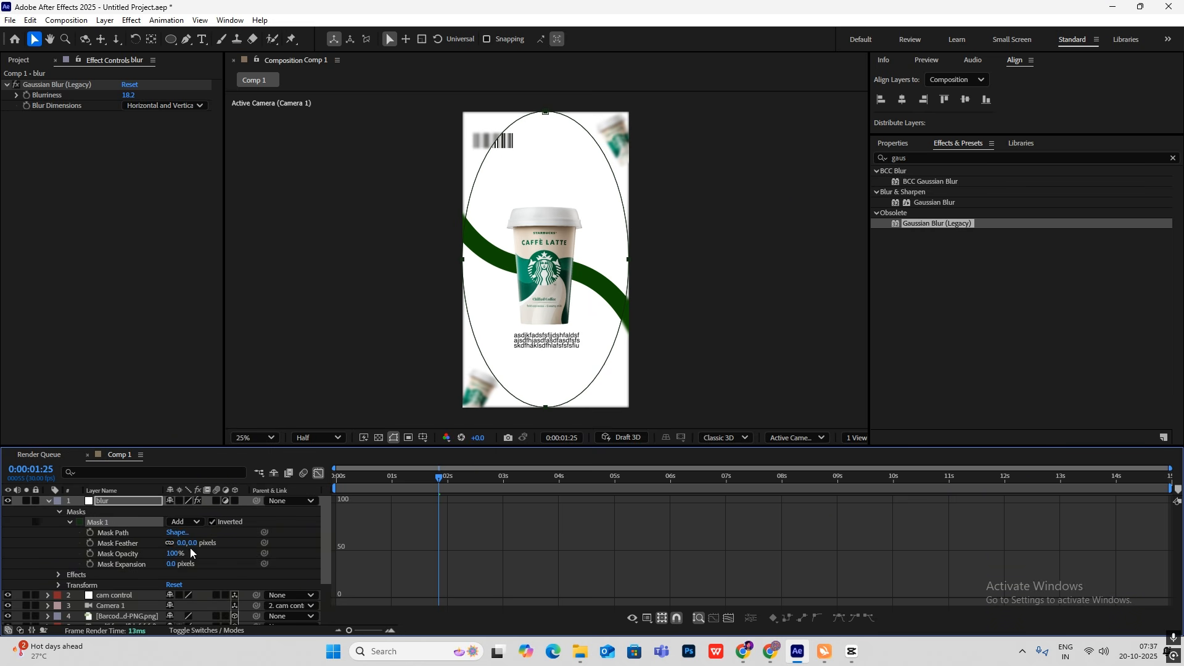
left_click_drag(190, 547, 273, 543)
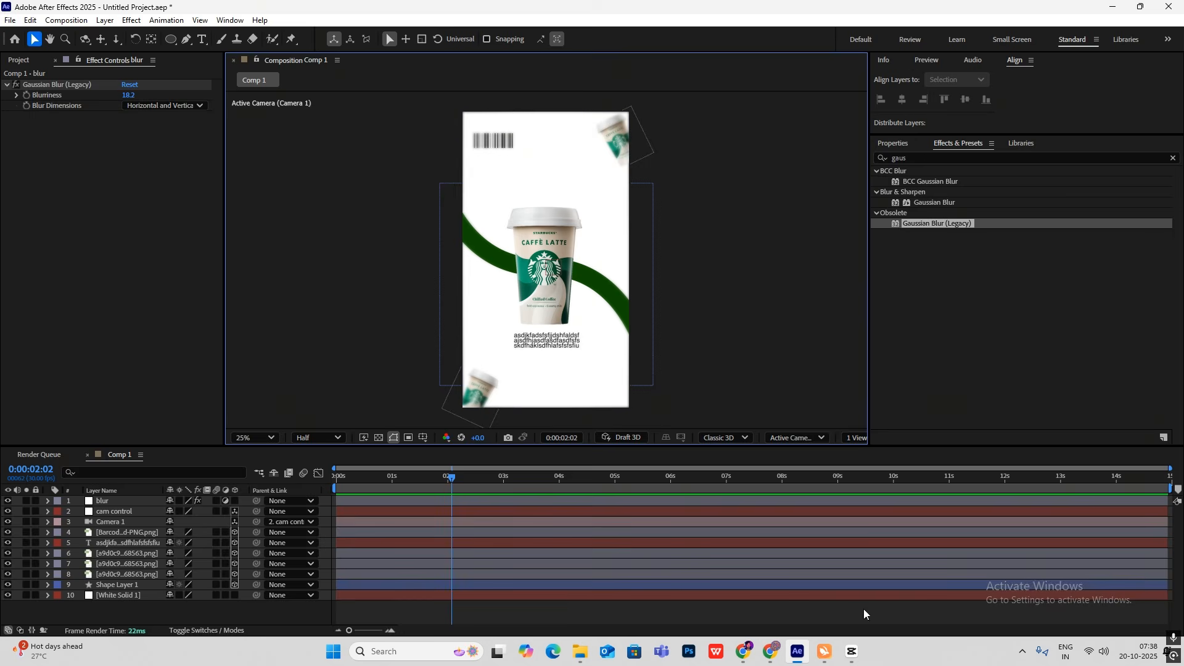
Check the settled poster around 00:00:01:11 in the CapCut reference and return to After Effects.
left_click(851, 652)
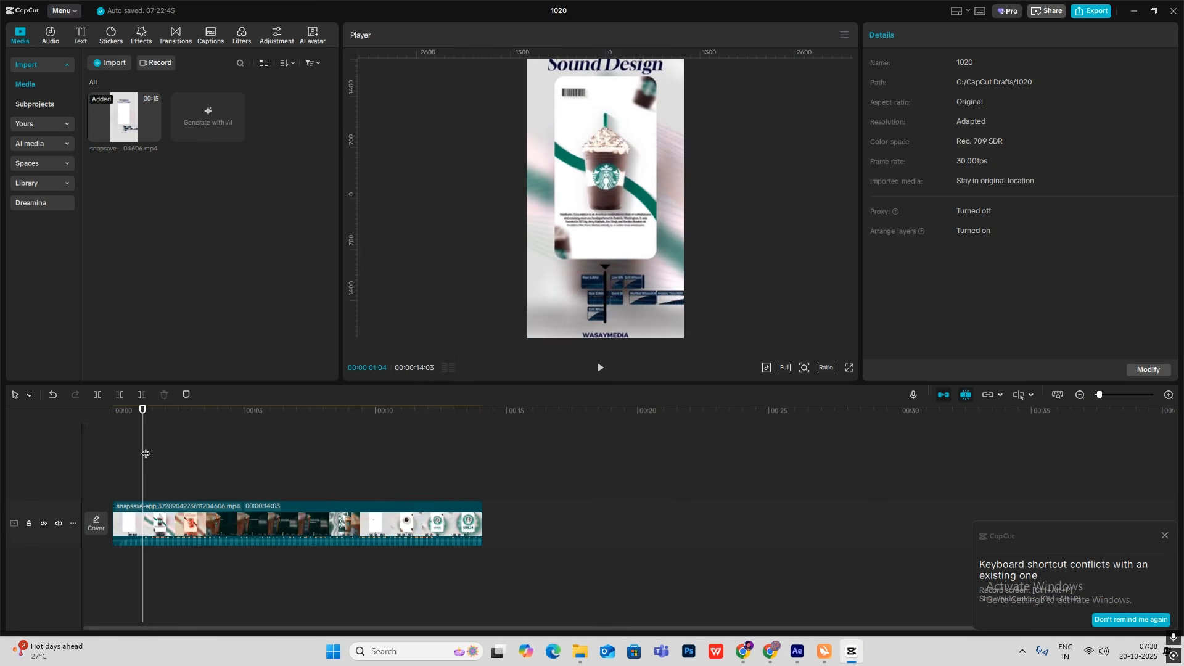
left_click_drag(146, 455, 148, 497)
left_click(844, 660)
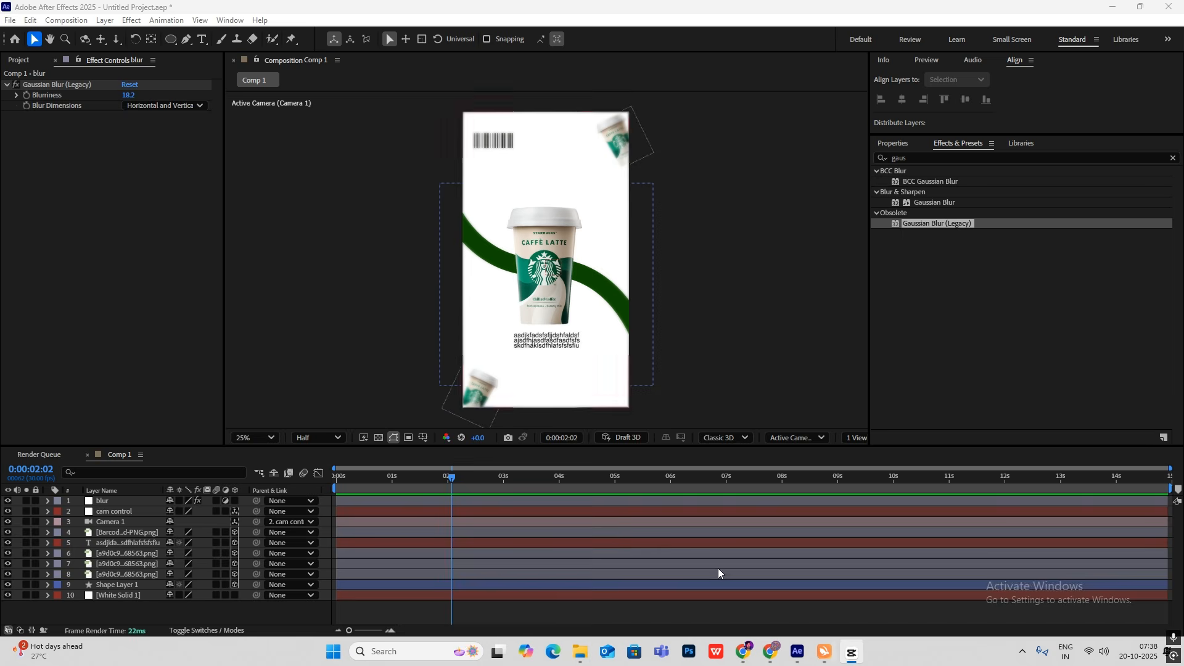
Add hold-position keyframes for the main cup's Position and Z Rotation at 0:00:01:17.
left_click(121, 576)
left_click_drag(456, 479, 417, 497)
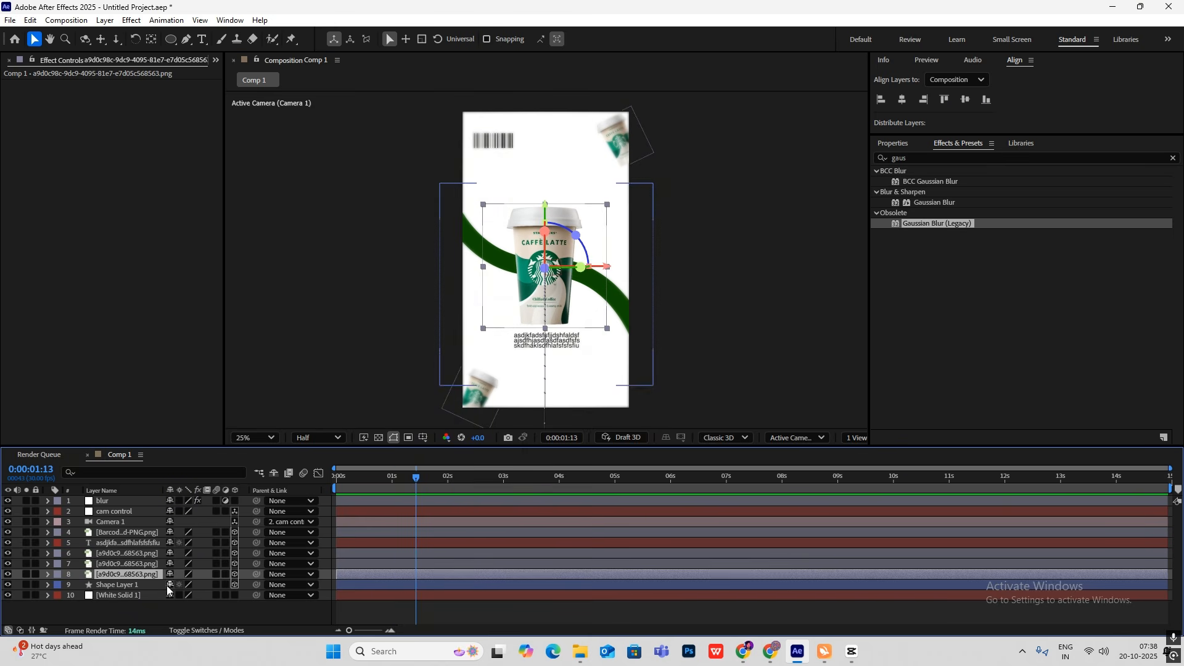
key("u")
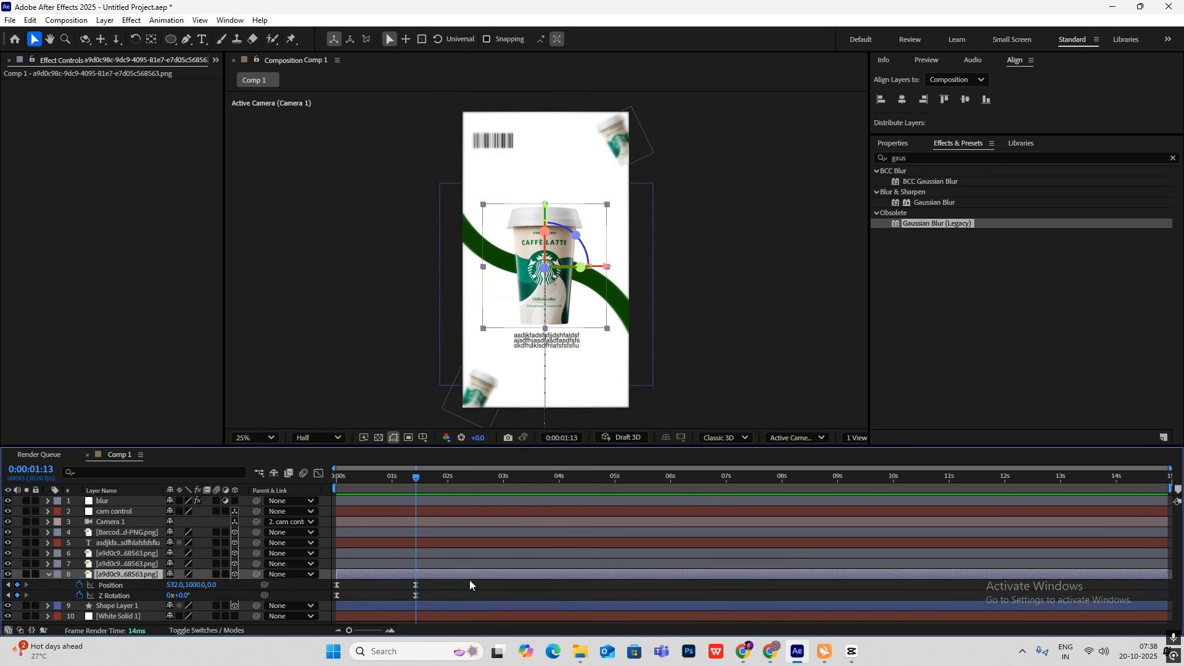
left_click_drag(415, 477, 423, 482)
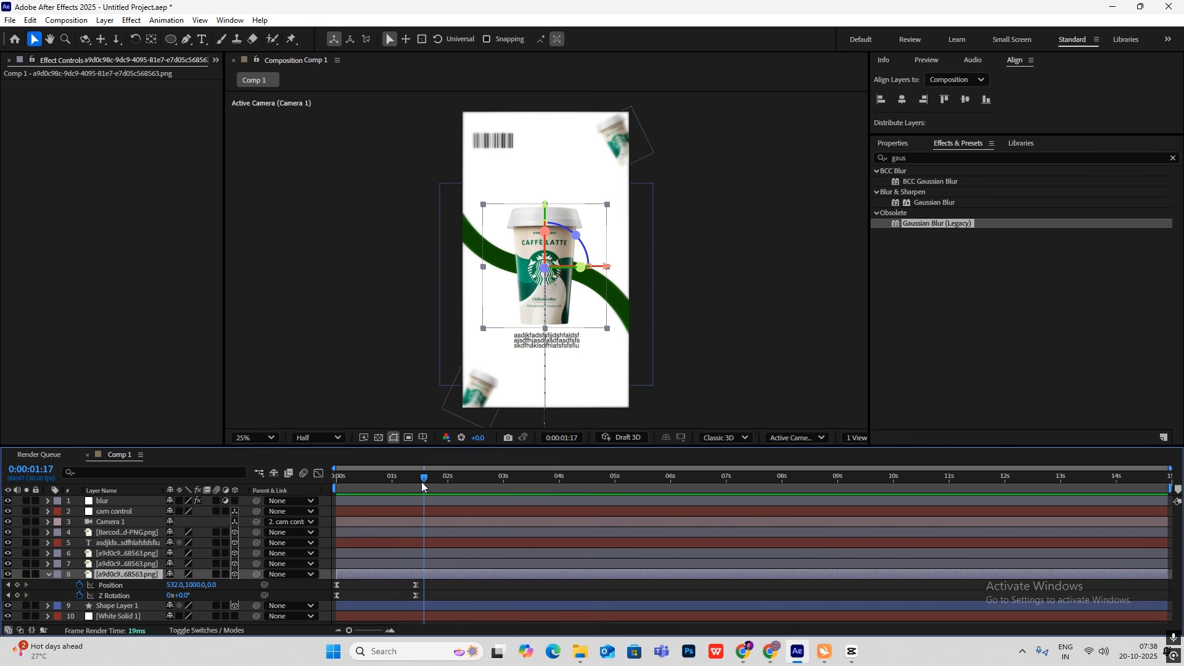
left_click(17, 584)
left_click(17, 595)
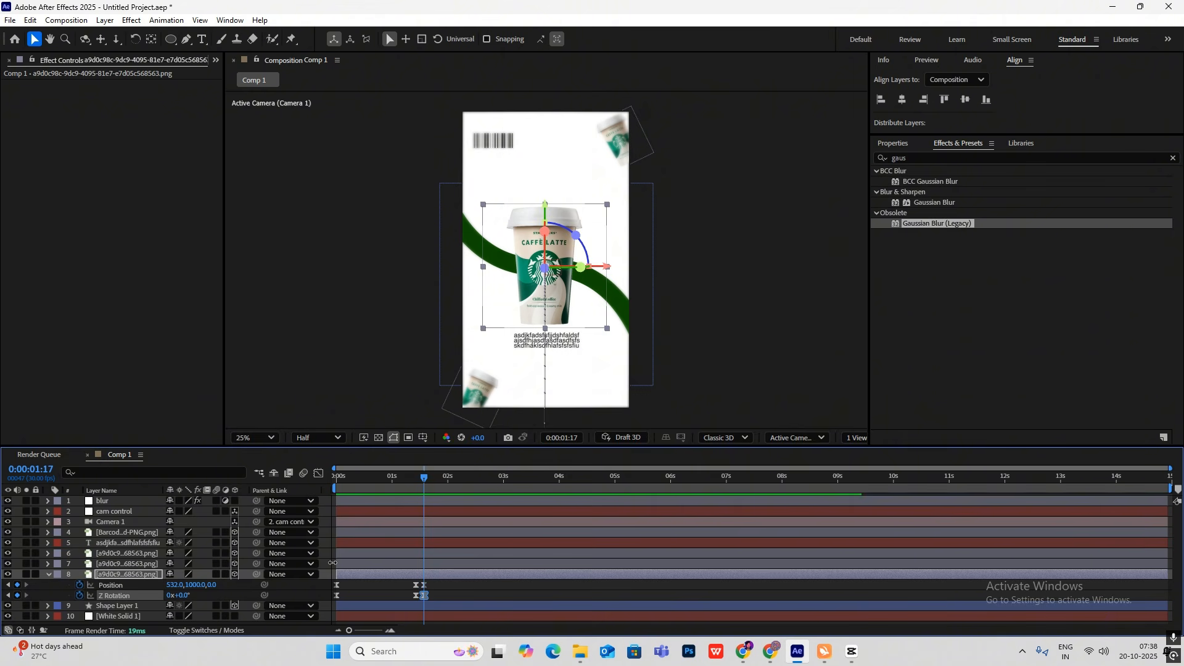
At 0:00:02:26, set the main cup's Z Rotation to 90° and move it beyond the poster's right edge to about 1572, 1020.
left_click_drag(424, 479, 496, 490)
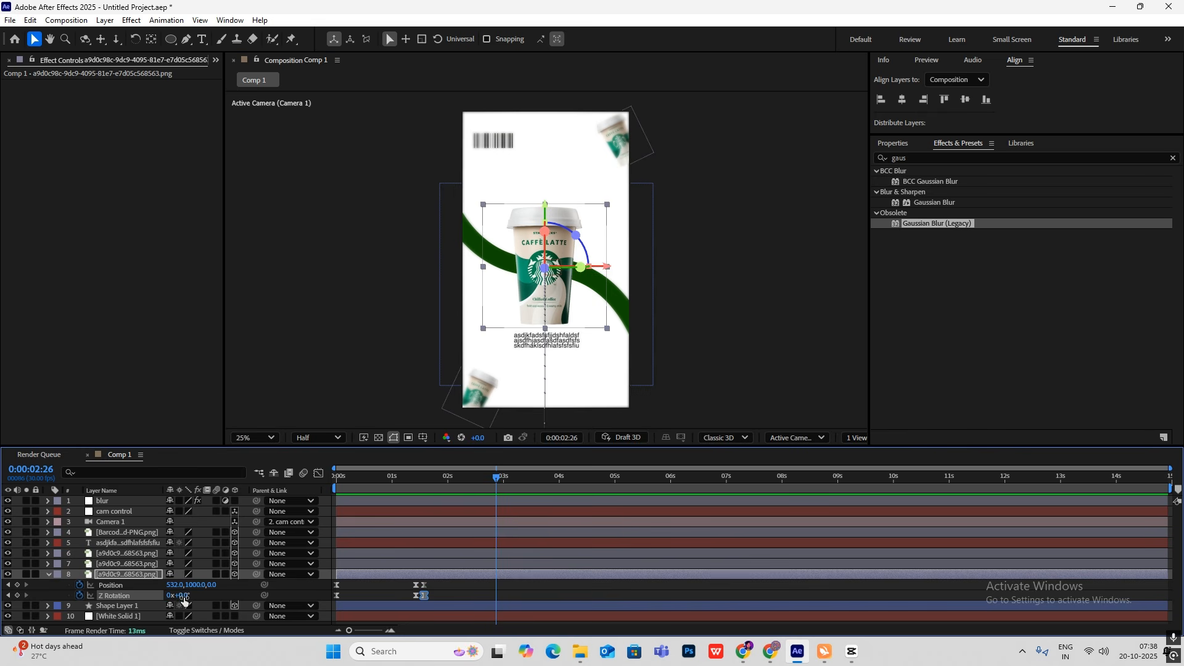
left_click_drag(185, 596, 240, 601)
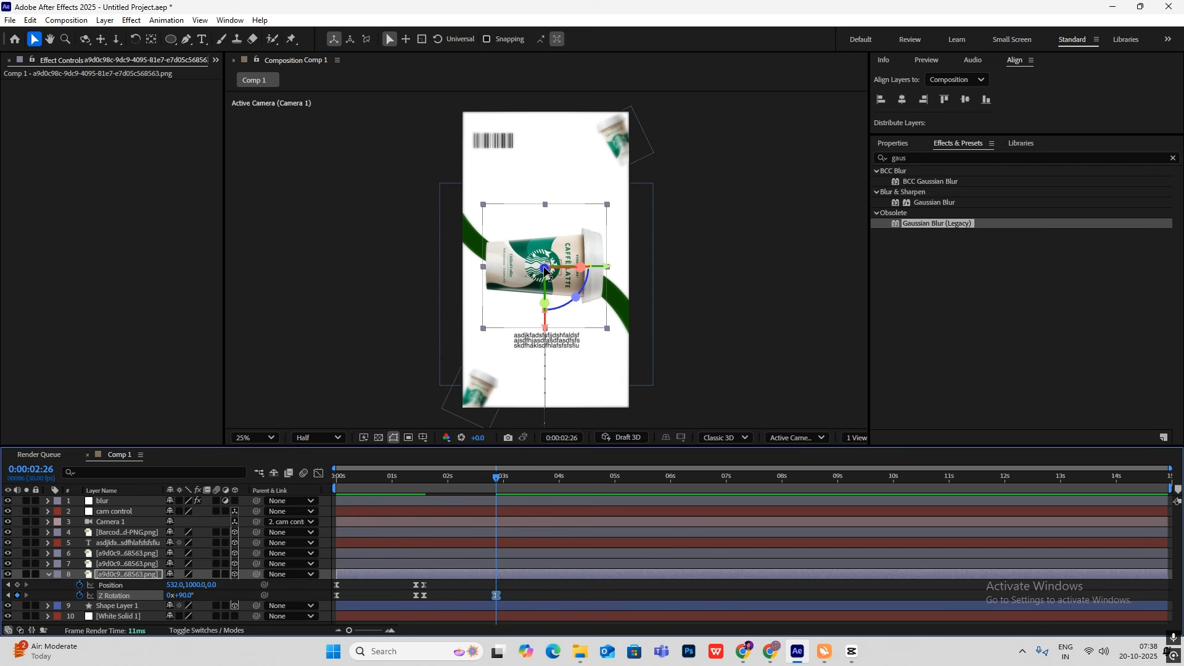
left_click_drag(545, 266, 706, 269)
Ease the main cup's exit keyframes between 0:00:01:17 and 0:00:02:26 and shape the Position speed curve to peak early.
left_click_drag(507, 580, 421, 608)
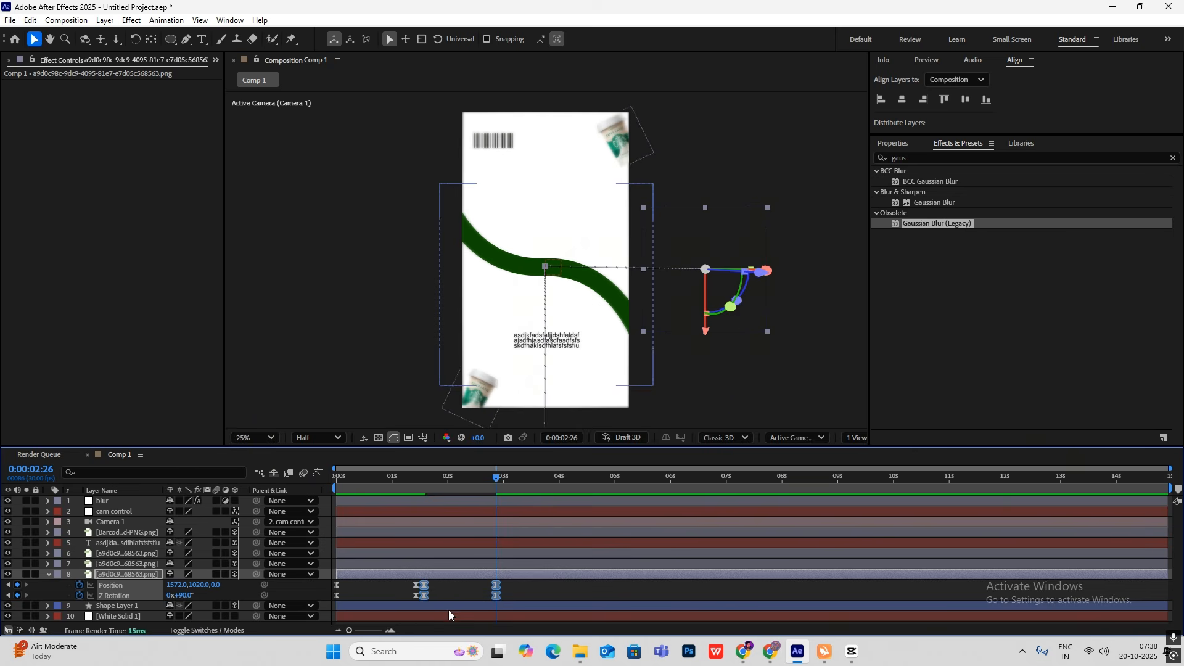
left_click(318, 473)
scroll(450, 590, "up", 3)
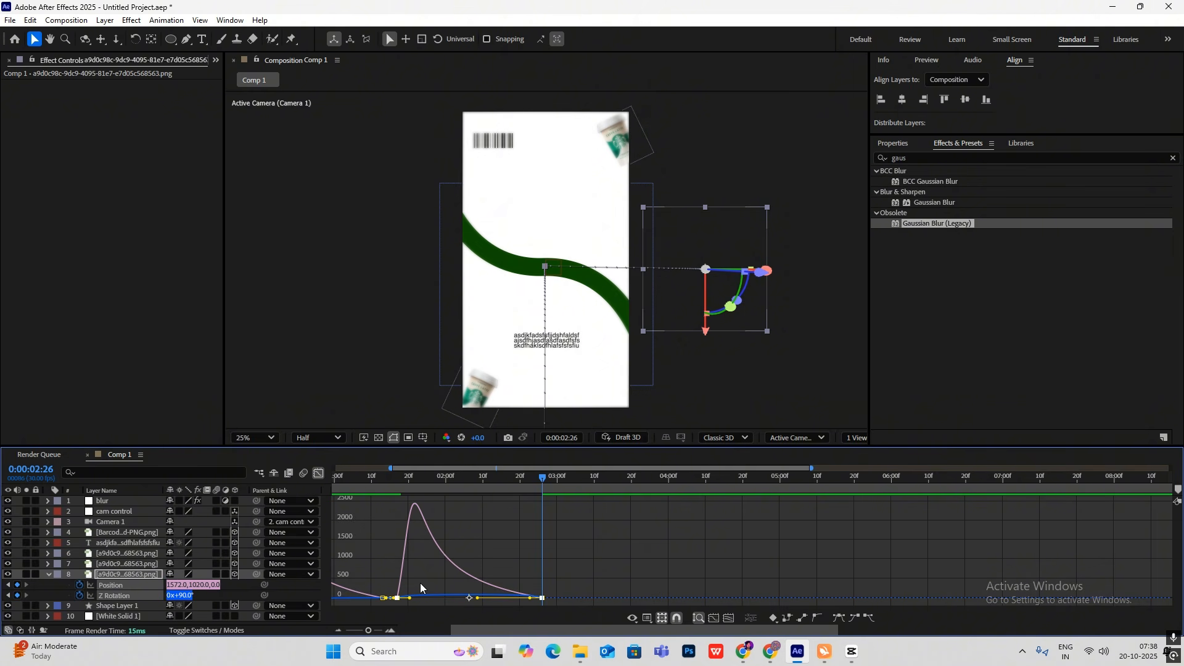
Play the cup transition in the CapCut reference from 00:00:01:11 and return to After Effects.
left_click(851, 651)
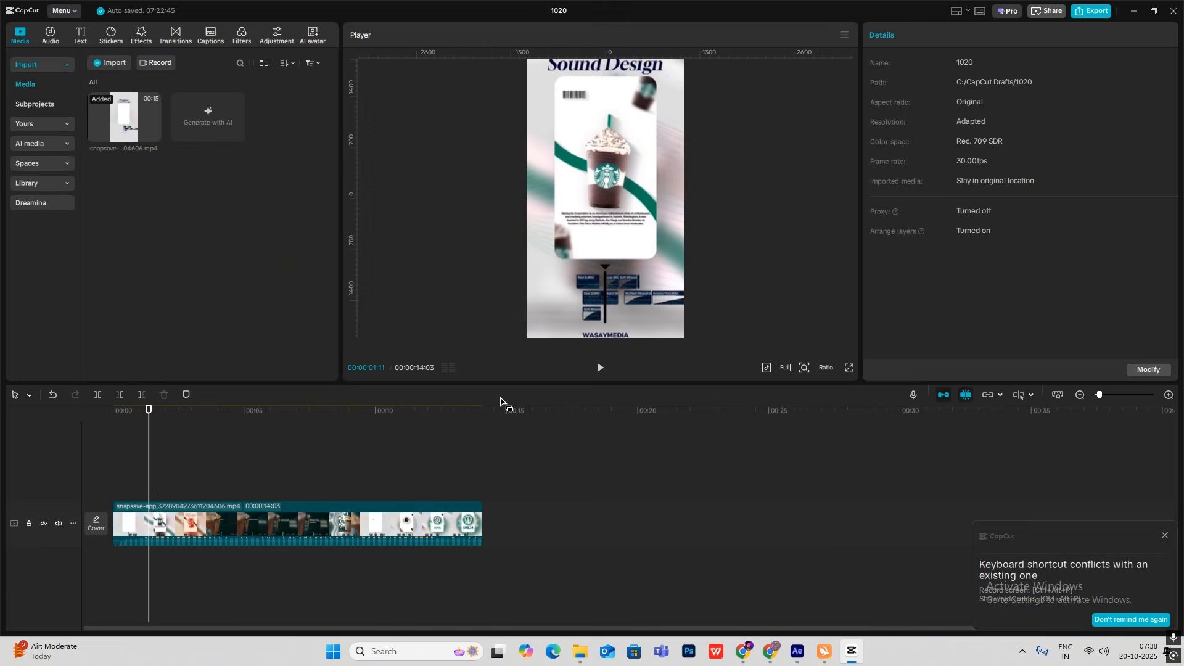
left_click_drag(155, 483, 149, 485)
key("space")
key("space")
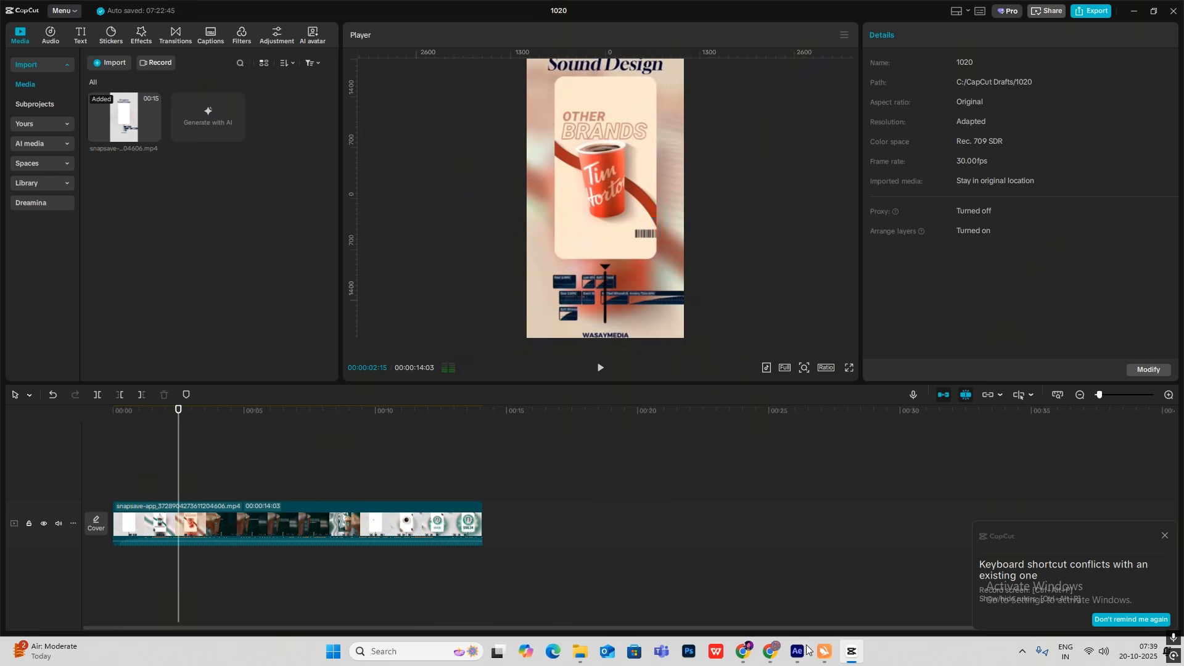
left_click(849, 652)
Refine the speed curves of the main cup's exit keyframes and return to layer view at 0:00:01:17.
left_click_drag(419, 575, 386, 609)
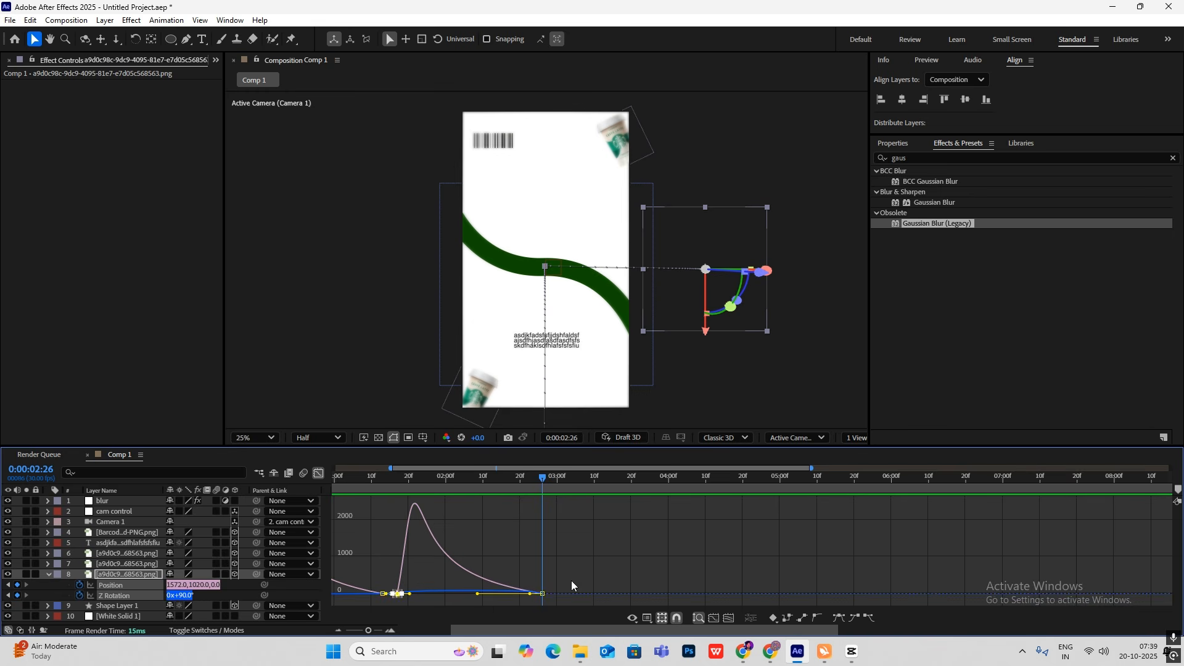
left_click_drag(571, 584, 504, 596)
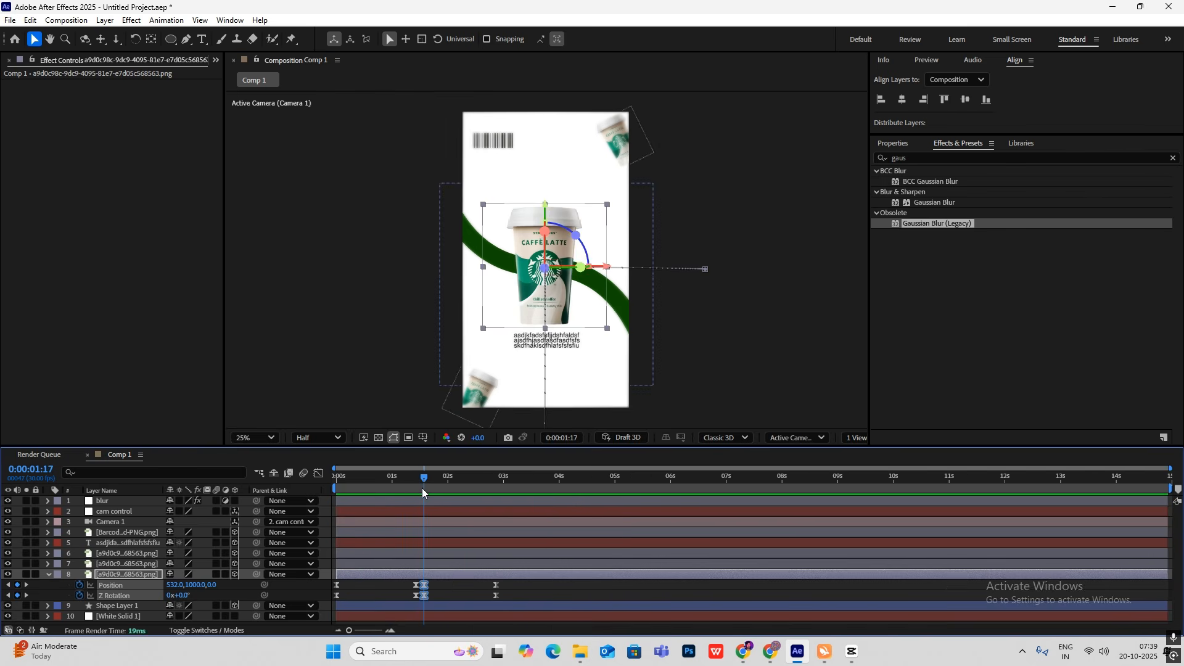
Scrub past 00:00:02:15 in the CapCut reference to study the second cup, then return to After Effects.
left_click(852, 651)
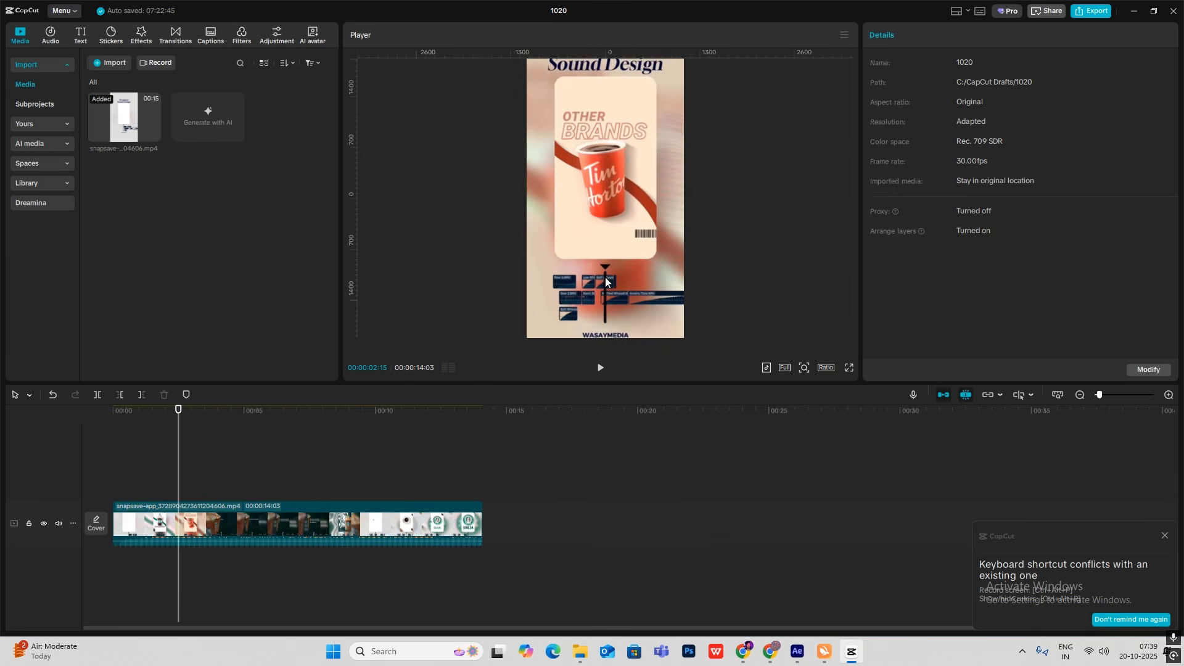
mouse_move(178, 467)
left_mouse_down()
mouse_move(153, 475)
mouse_move(187, 483)
left_mouse_up()
key("alt+Tab")
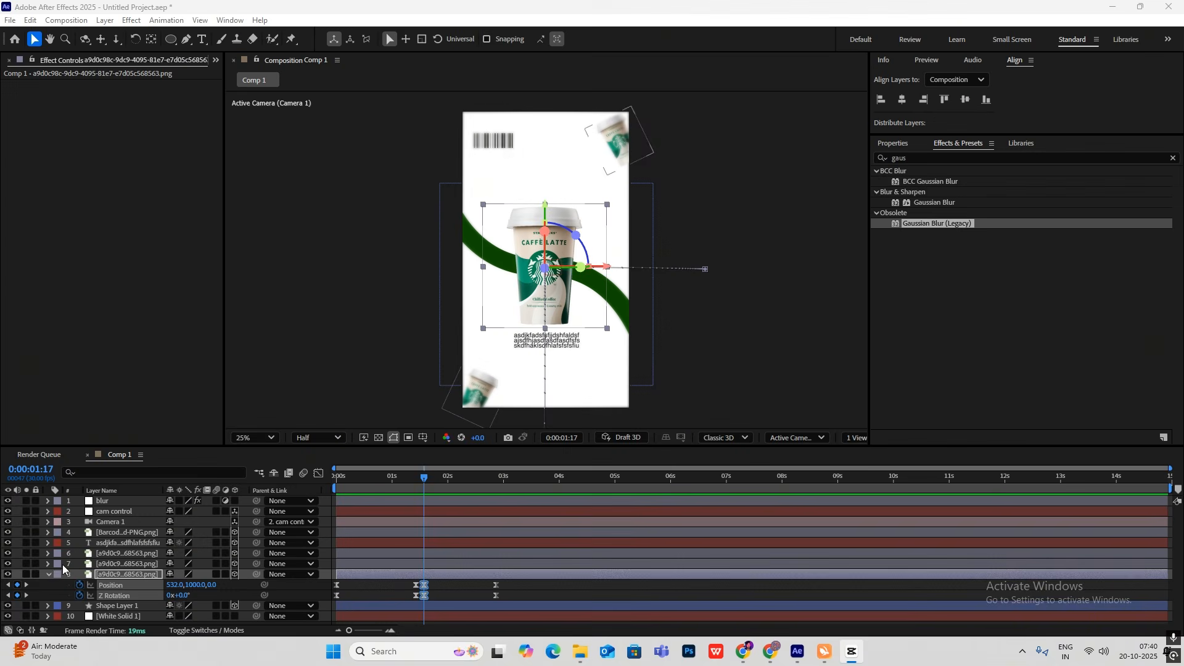
Add Americano-min-300x300.webp to Comp 1 directly above Camera 1 and make it a 3D layer.
left_click(49, 575)
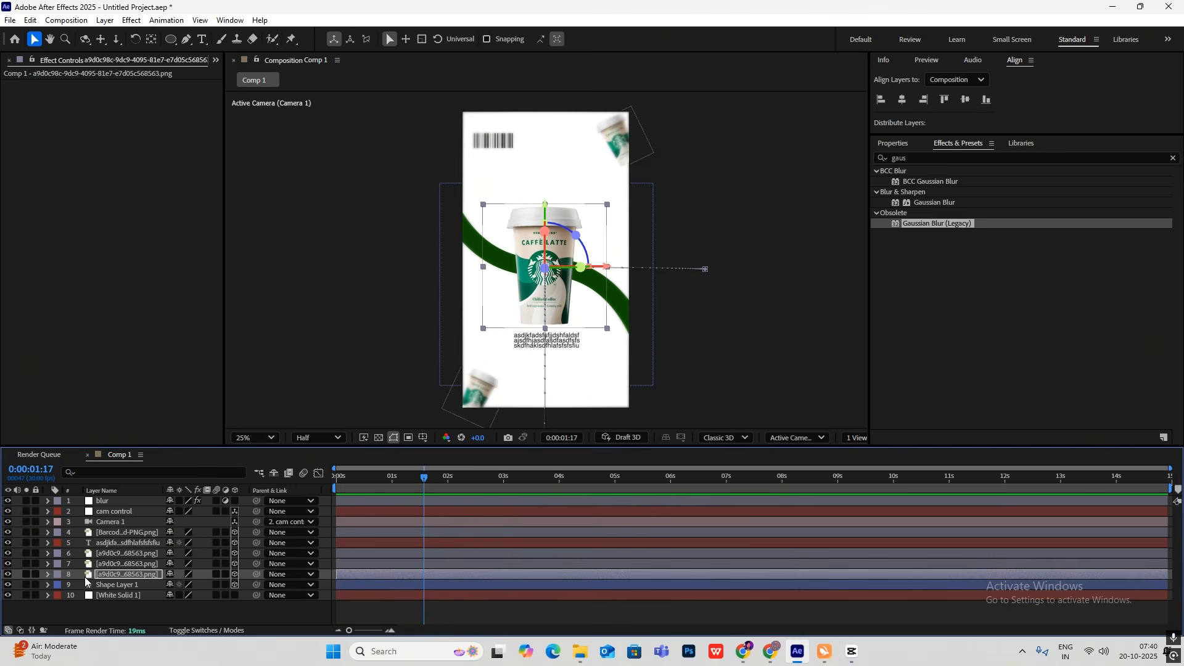
left_click(219, 62)
left_click(232, 78)
left_click_drag(35, 252, 104, 520)
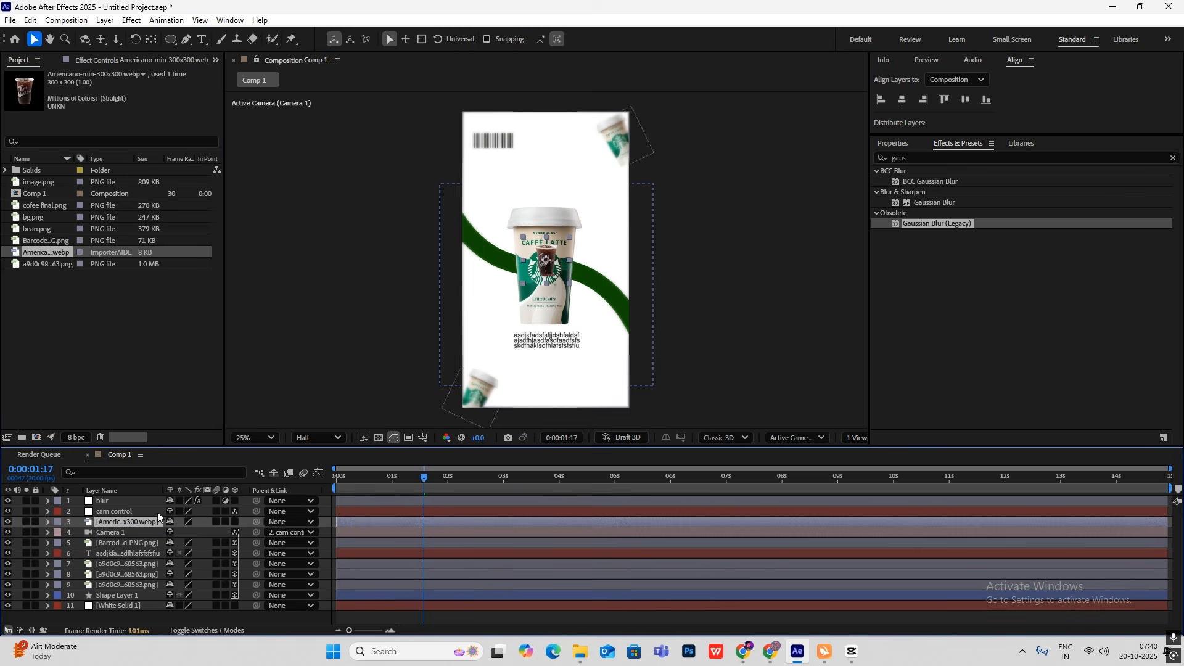
left_click(235, 522)
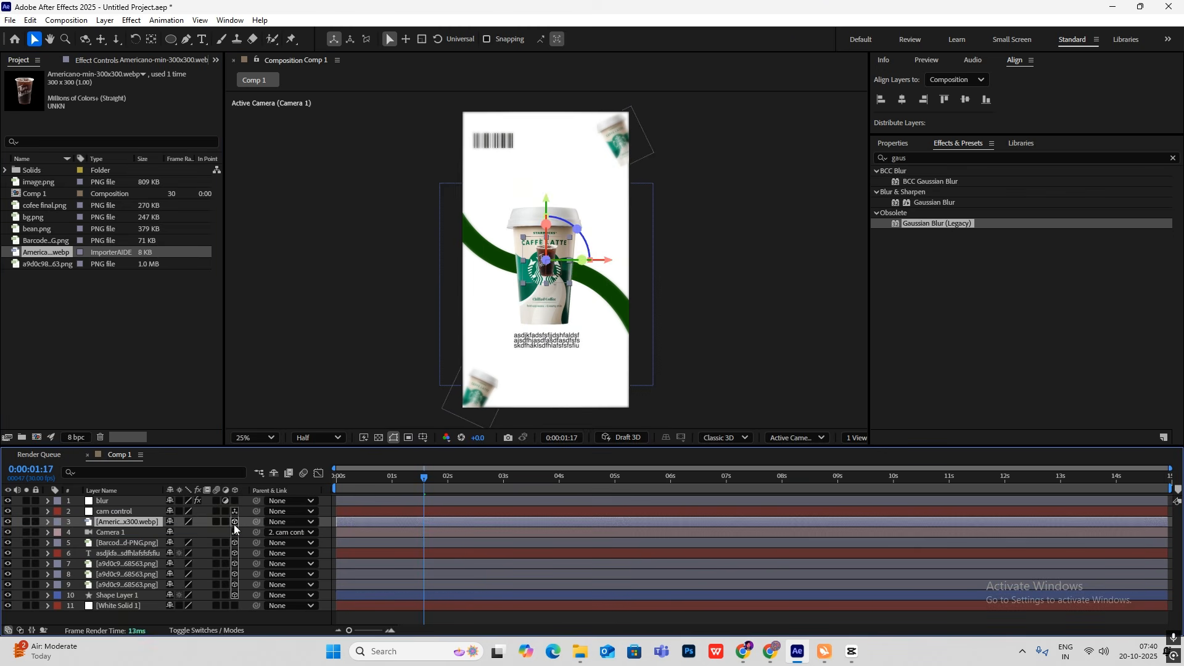
Scale up the Americano cup and move it straight down below the poster frame.
key("s")
left_click_drag(214, 533, 468, 534)
left_click_drag(545, 339, 550, 391)
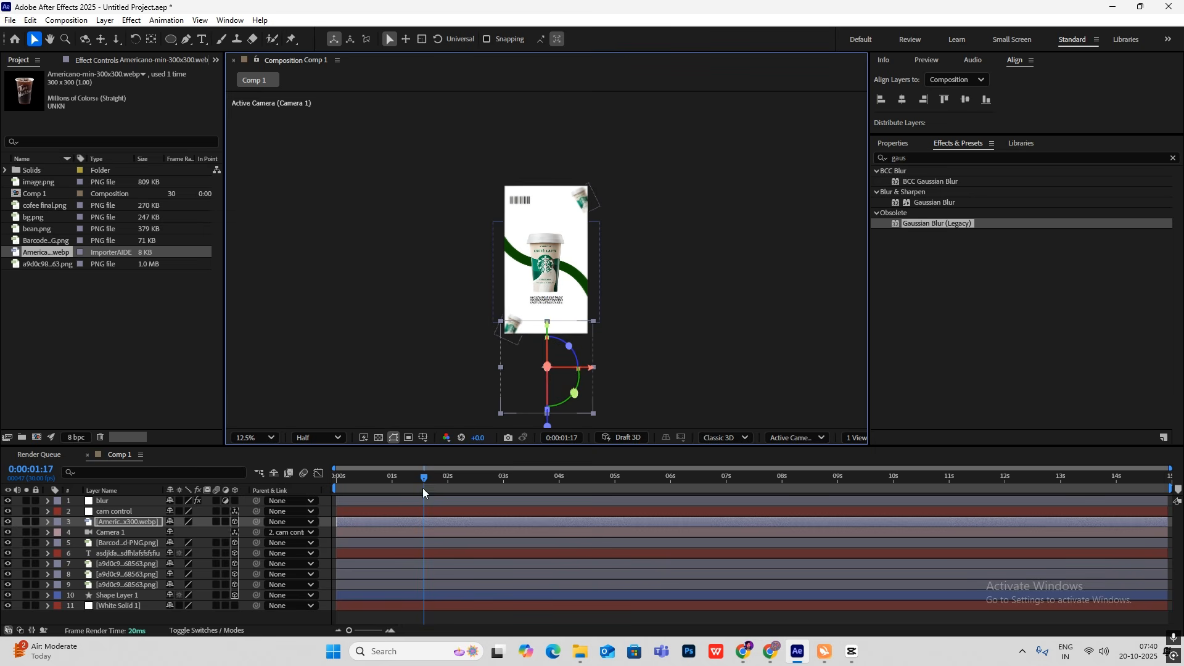
Reveal the main cup layer's animated properties and align the current time with its exit keyframes at 0:00:01:17.
left_click_drag(421, 480, 423, 503)
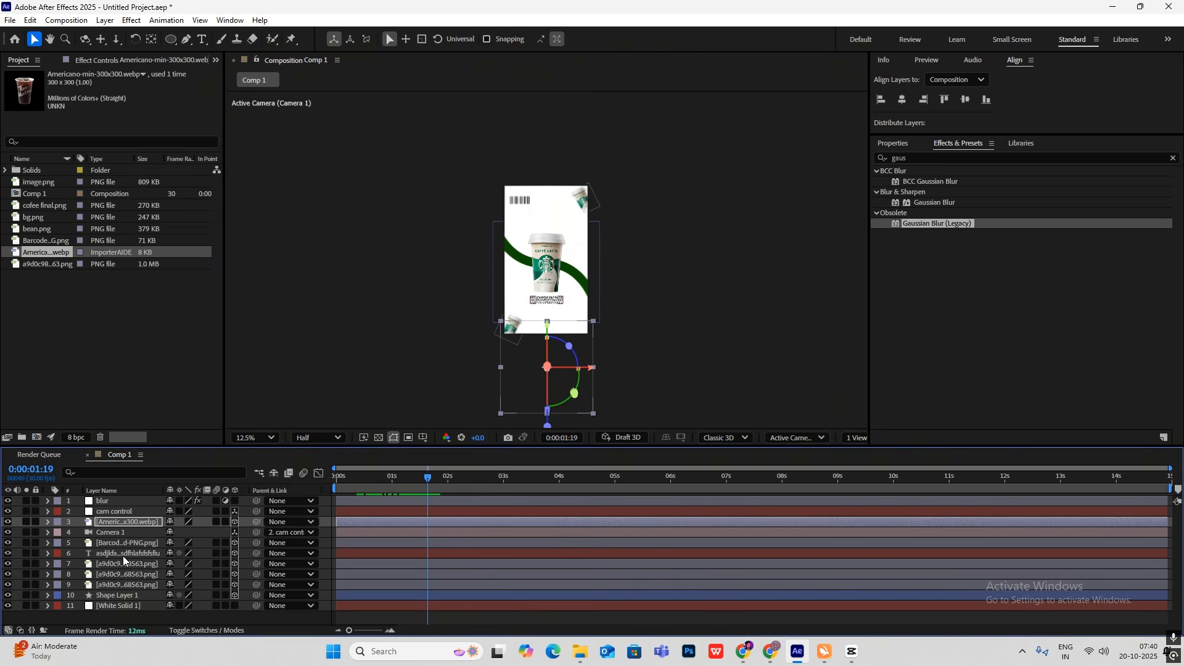
left_click(123, 584)
key("u")
scroll(456, 568, "down", 1)
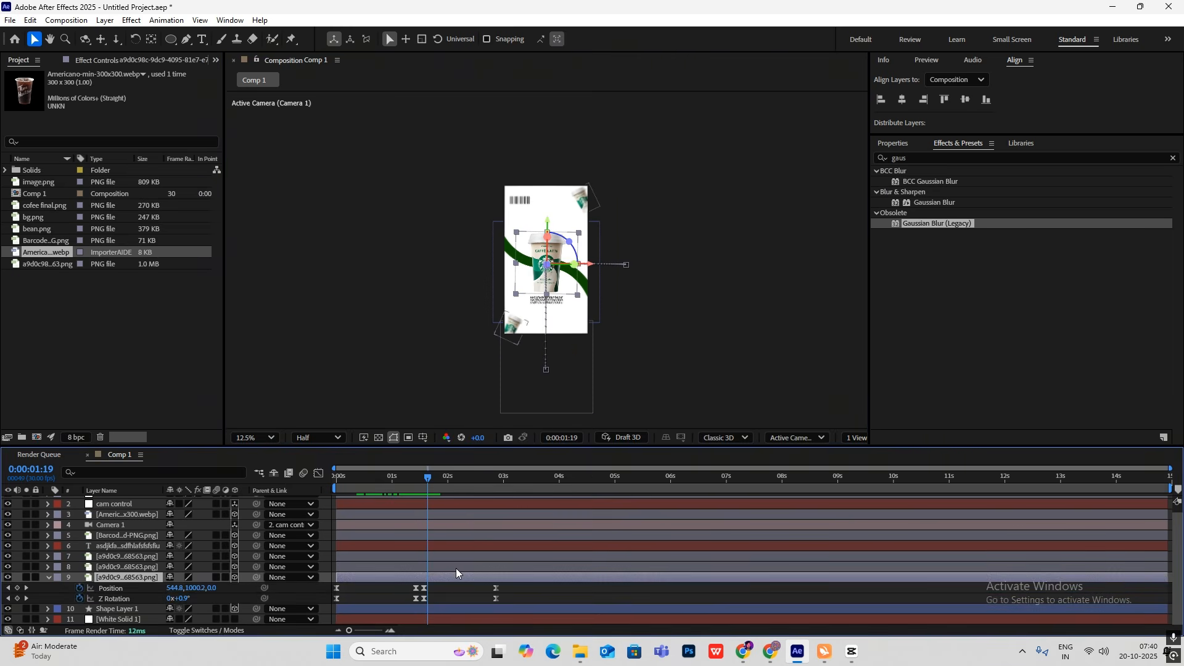
left_click_drag(425, 476, 424, 476)
scroll(120, 514, "up", 1)
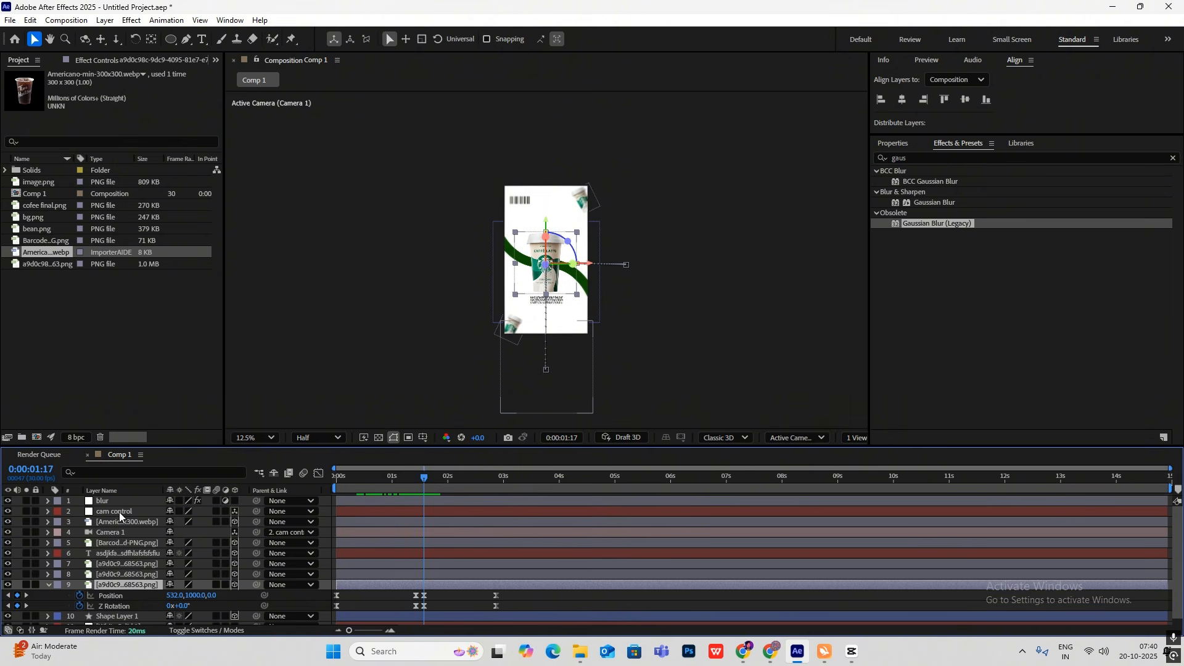
Start Position and Z Rotation keyframes on the Americano cup layer at 0:00:01:17.
left_click(130, 523)
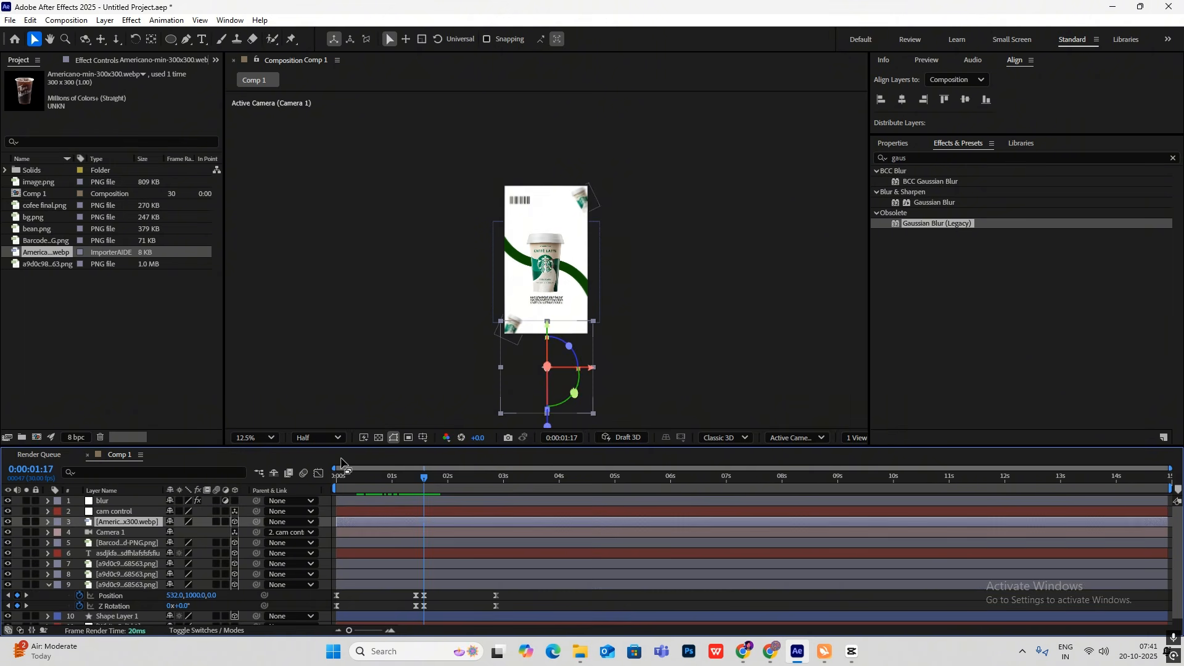
key("p")
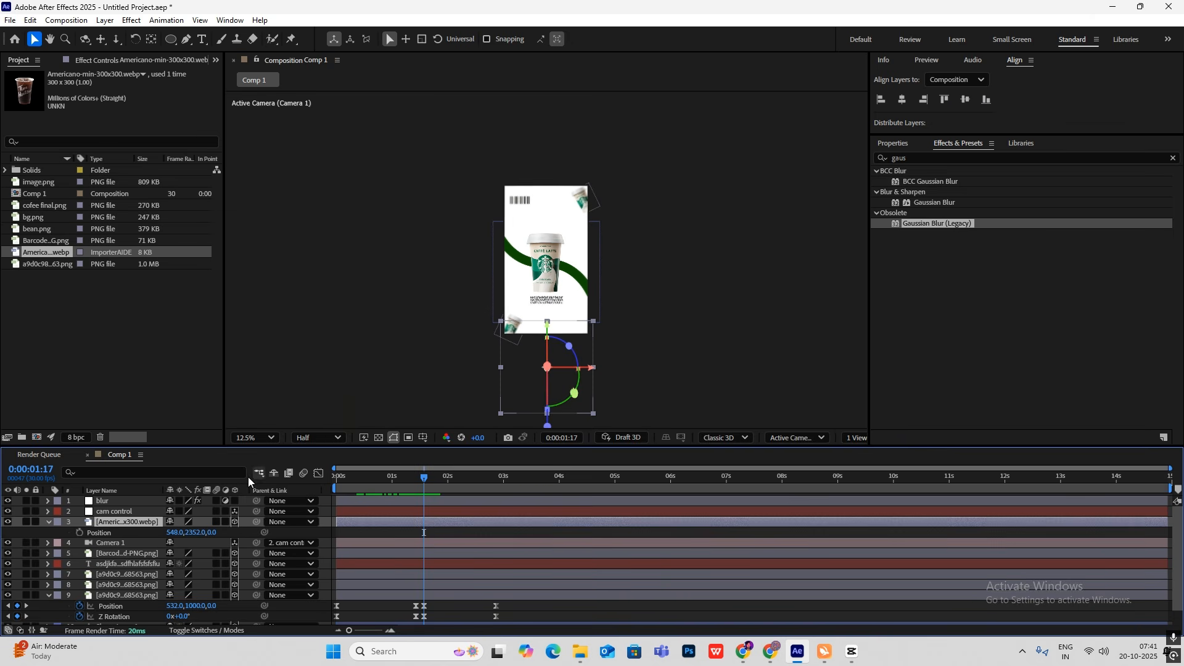
key("shift+r")
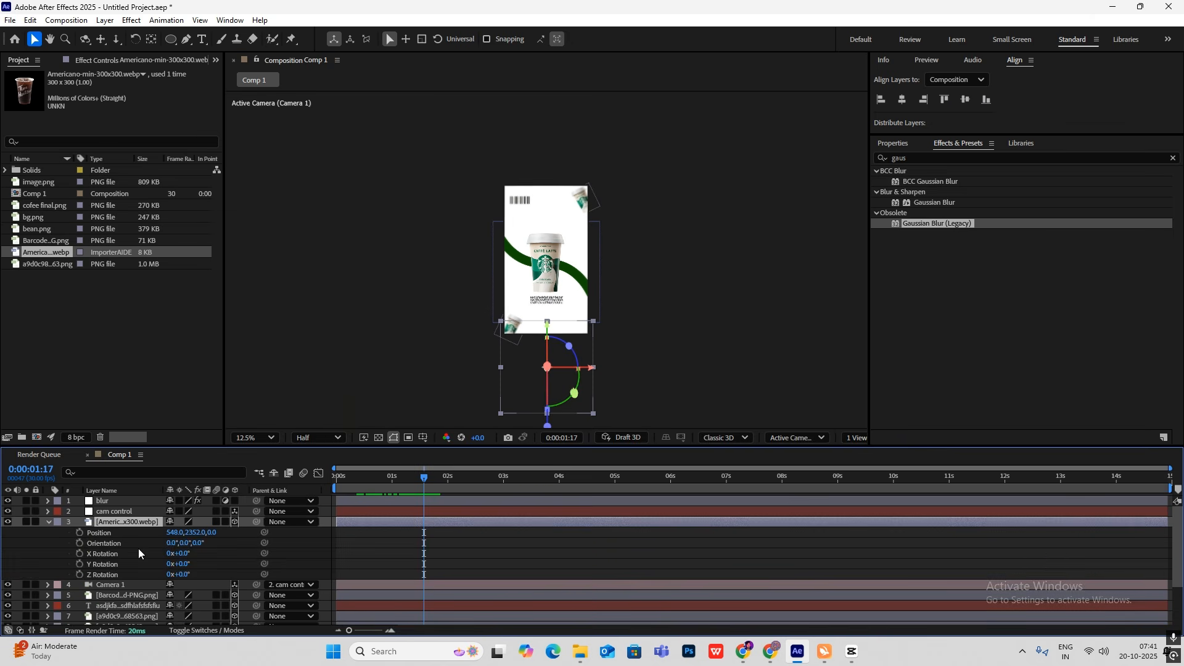
left_click(79, 533)
left_click(79, 574)
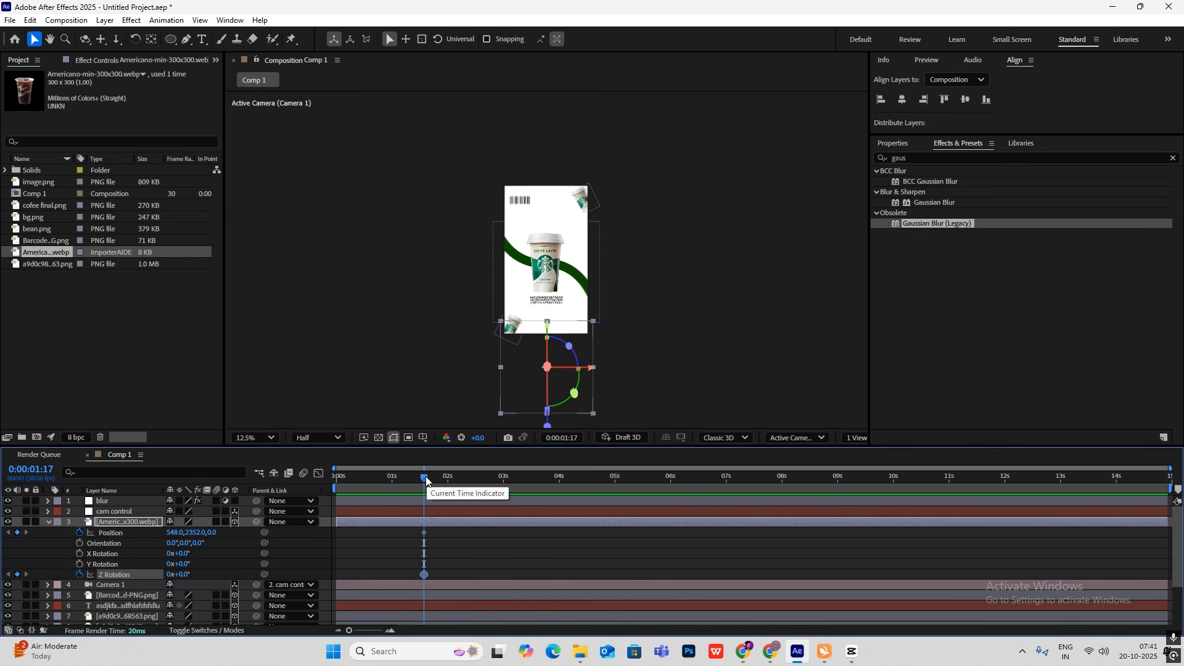
Add Position and Z Rotation keyframes to the Americano cup at 0:00:02:26, in line with the main cup's last keyframes.
scroll(468, 509, "down", 3)
left_click(469, 476)
left_click_drag(478, 500, 496, 508)
scroll(478, 543, "up", 2)
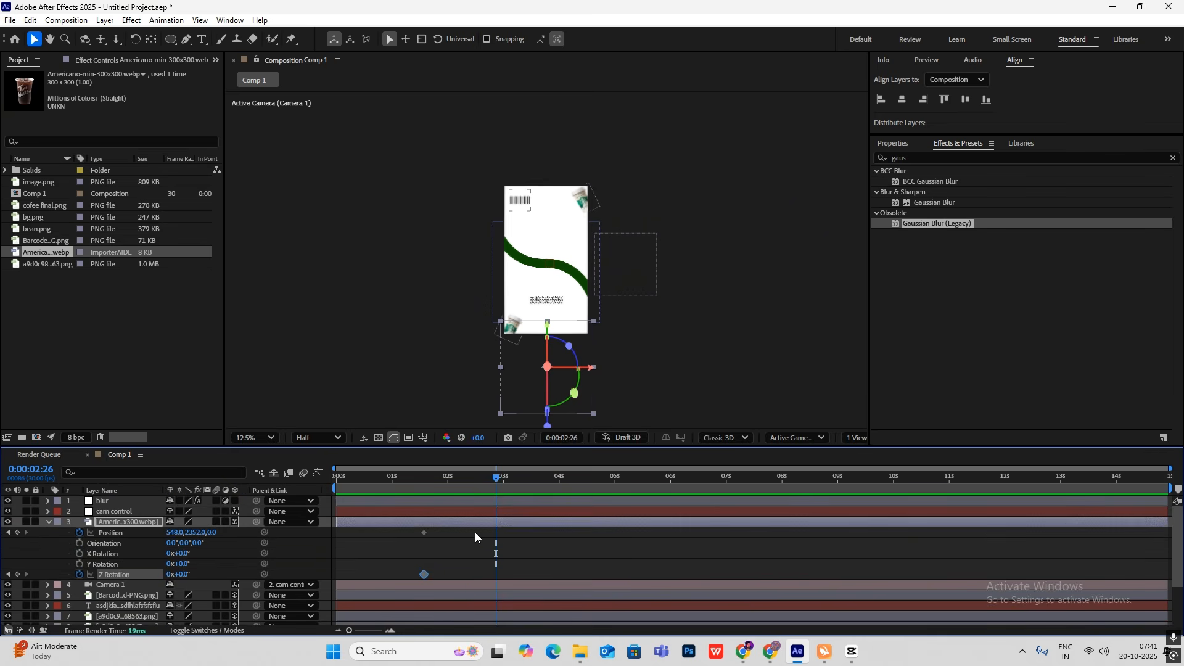
left_click(17, 533)
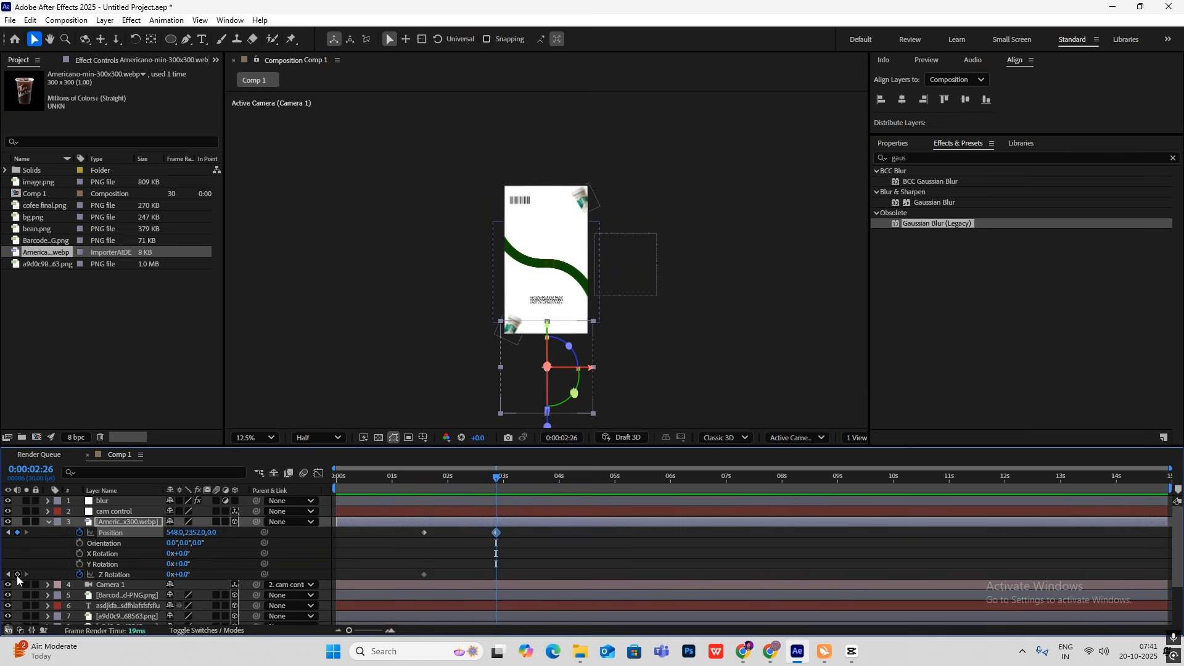
left_click(17, 575)
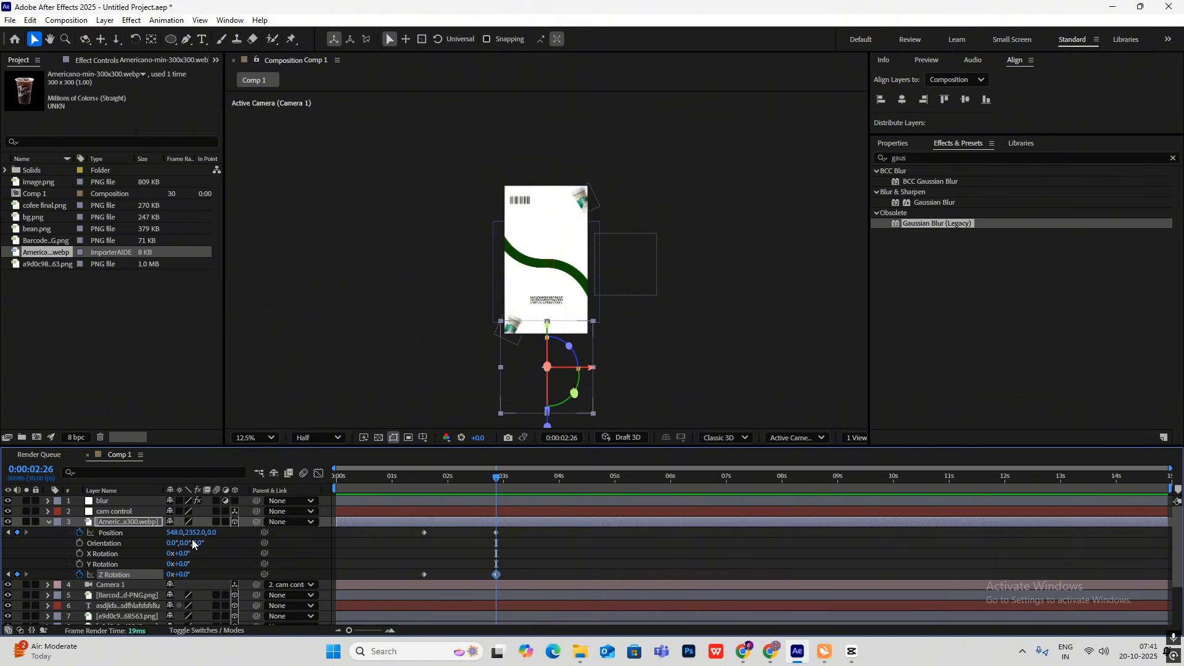
Raise the Americano cup to Position 548, 1015, 0 at 0:00:02:26 so it sits in the poster's centre.
left_click_drag(192, 533, 154, 535)
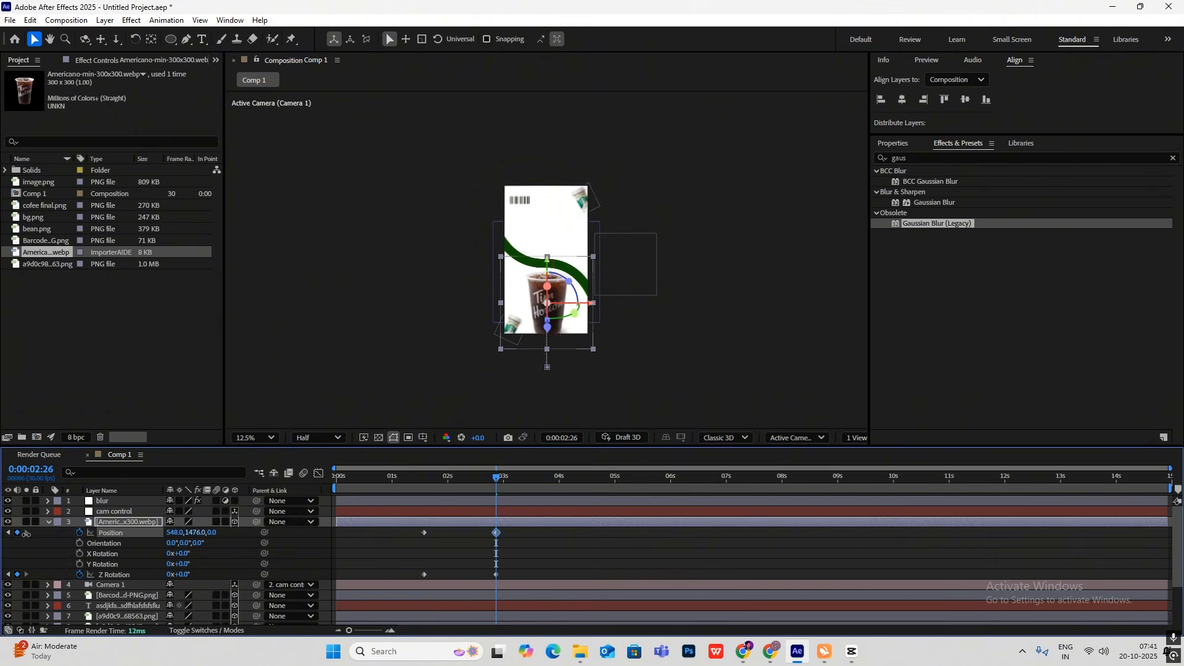
left_click_drag(26, 534, 1, 534)
left_click_drag(196, 536, 3, 536)
left_click_drag(195, 537, 144, 537)
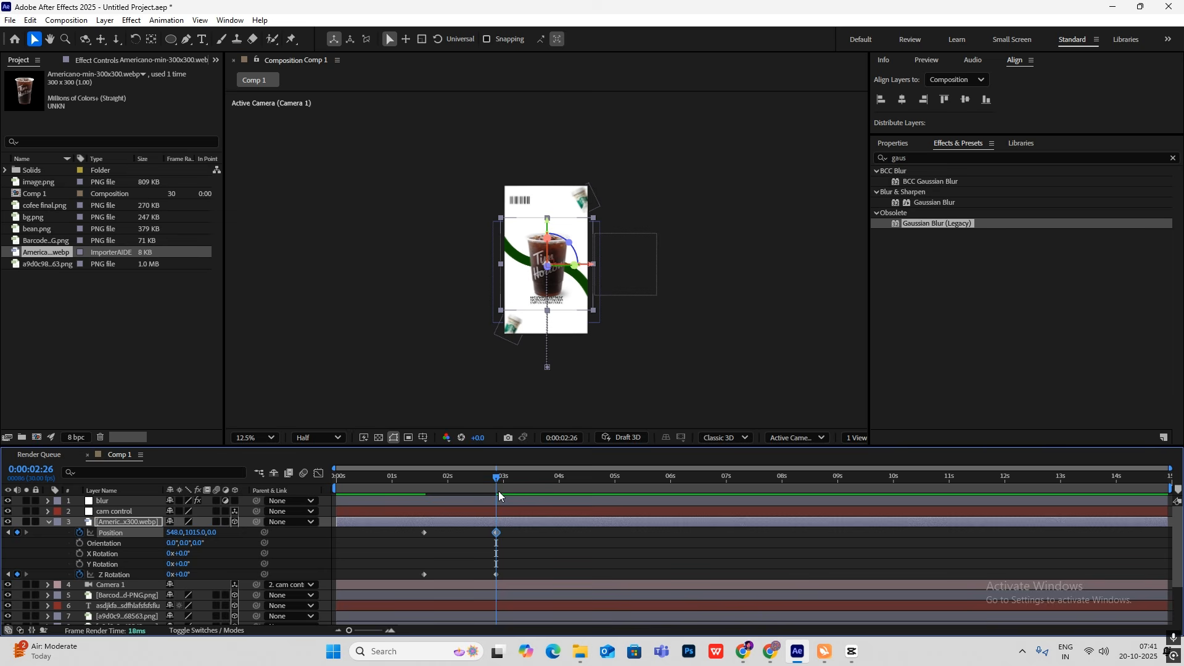
Set the Americano cup's Z Rotation to -76° at its starting keyframe at 0:00:01:17 and preview the entrance.
left_click_drag(475, 480, 424, 486)
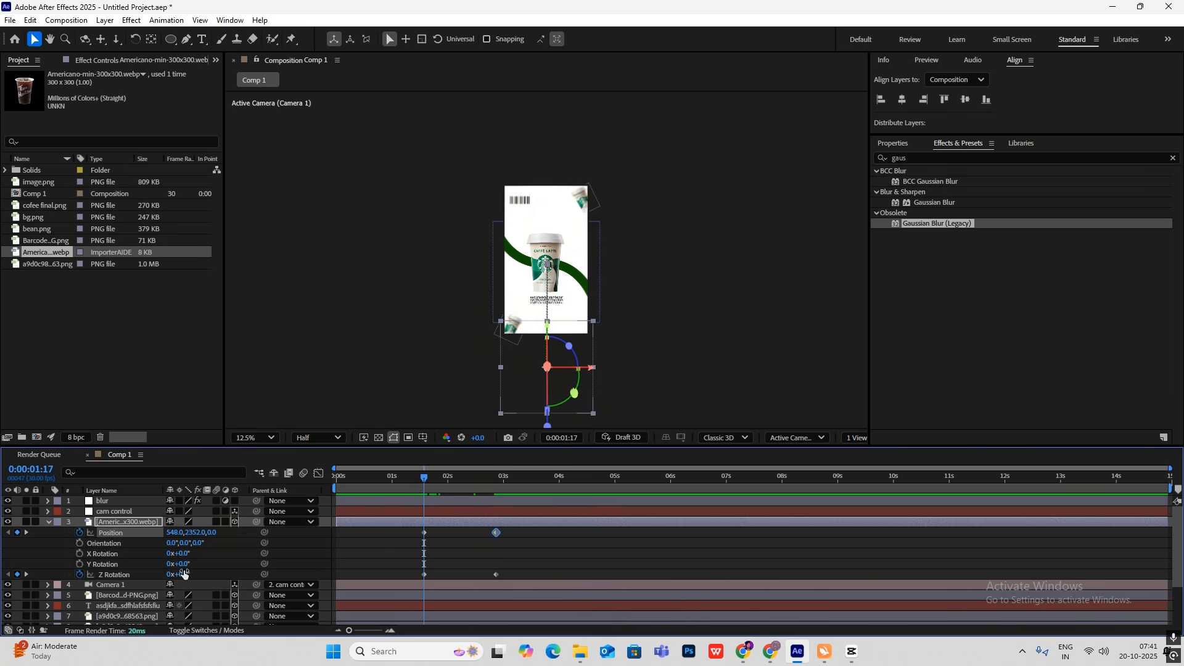
left_click_drag(183, 574, 315, 551)
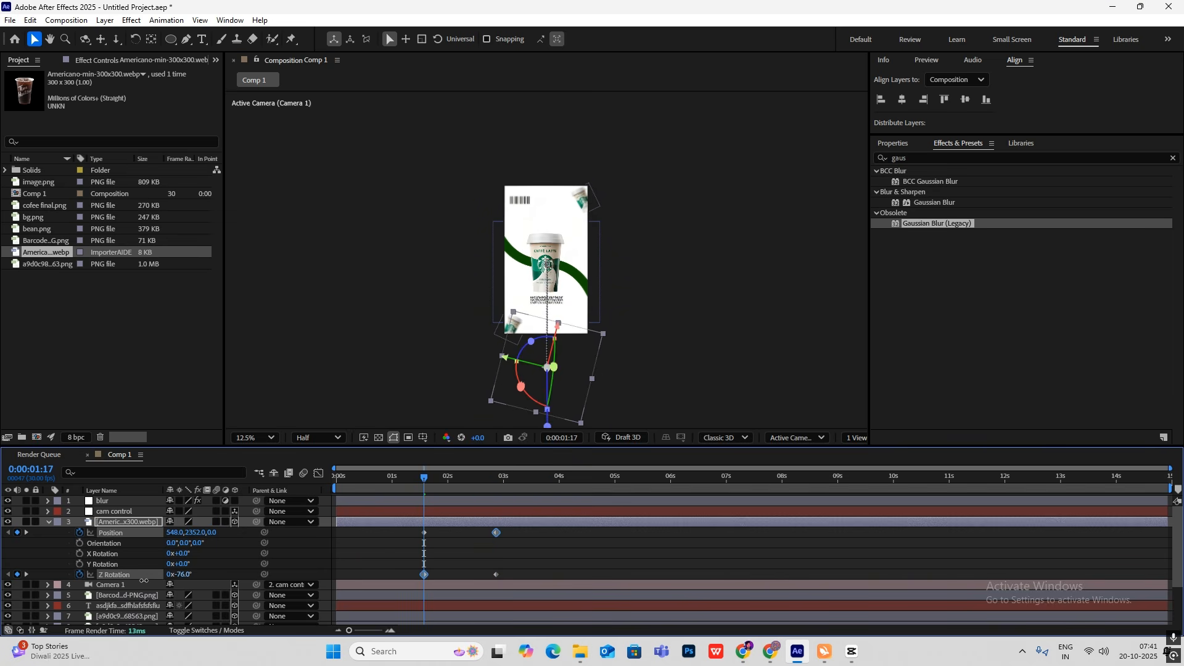
key("space")
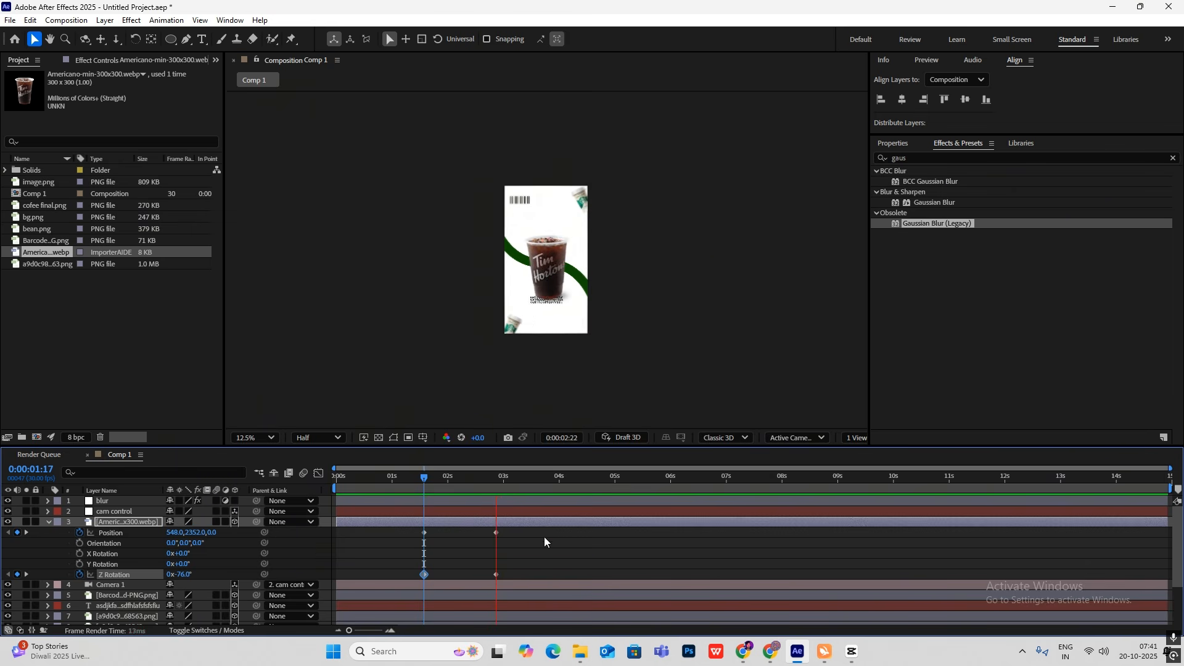
Apply Easy Ease to all the Americano cup's keyframes and adjust the end influence so its speed peaks early.
left_click_drag(517, 538, 400, 579)
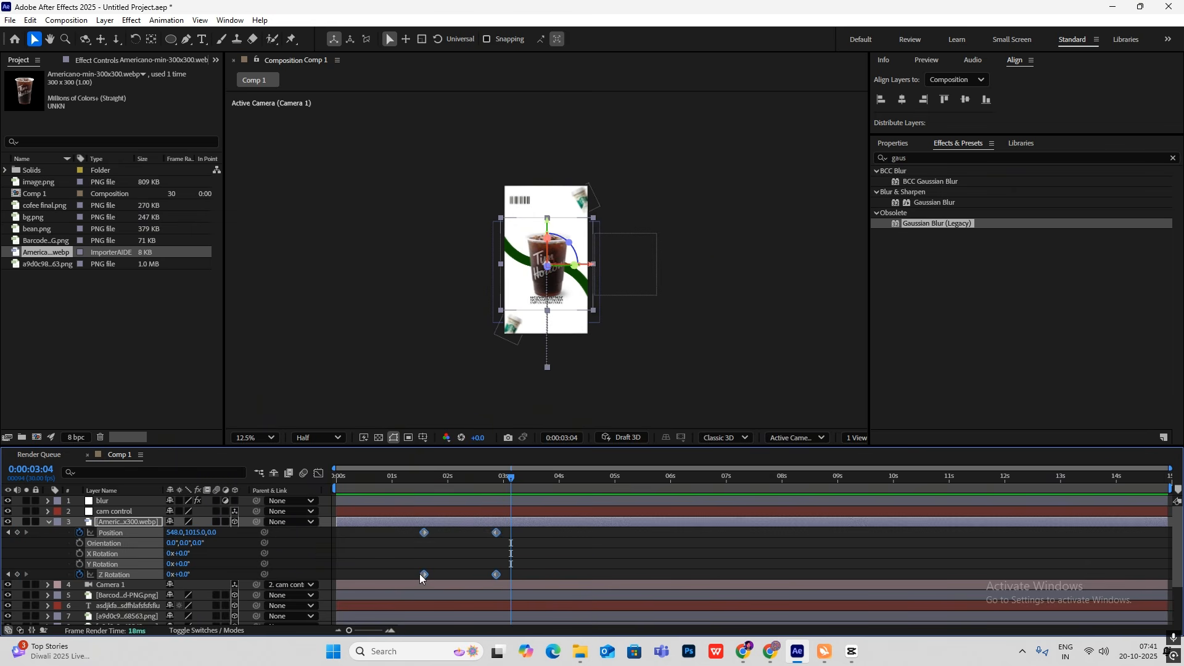
key("F9")
left_click(318, 473)
left_click_drag(579, 543, 346, 623)
left_click_drag(484, 593, 461, 596)
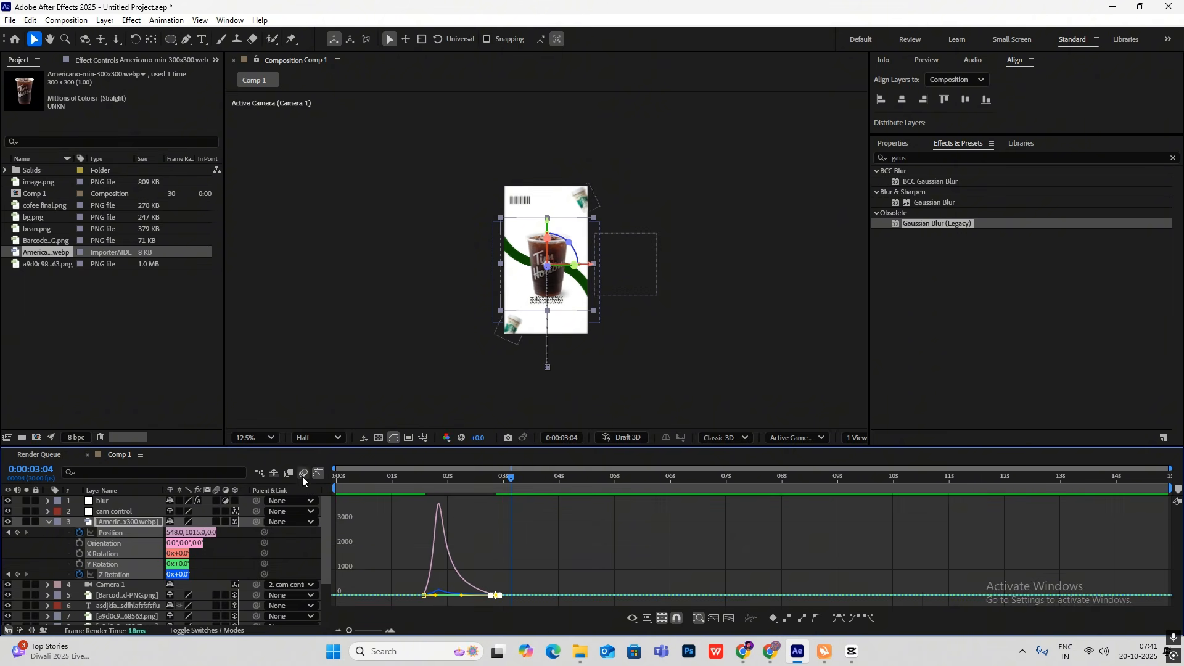
left_click(319, 474)
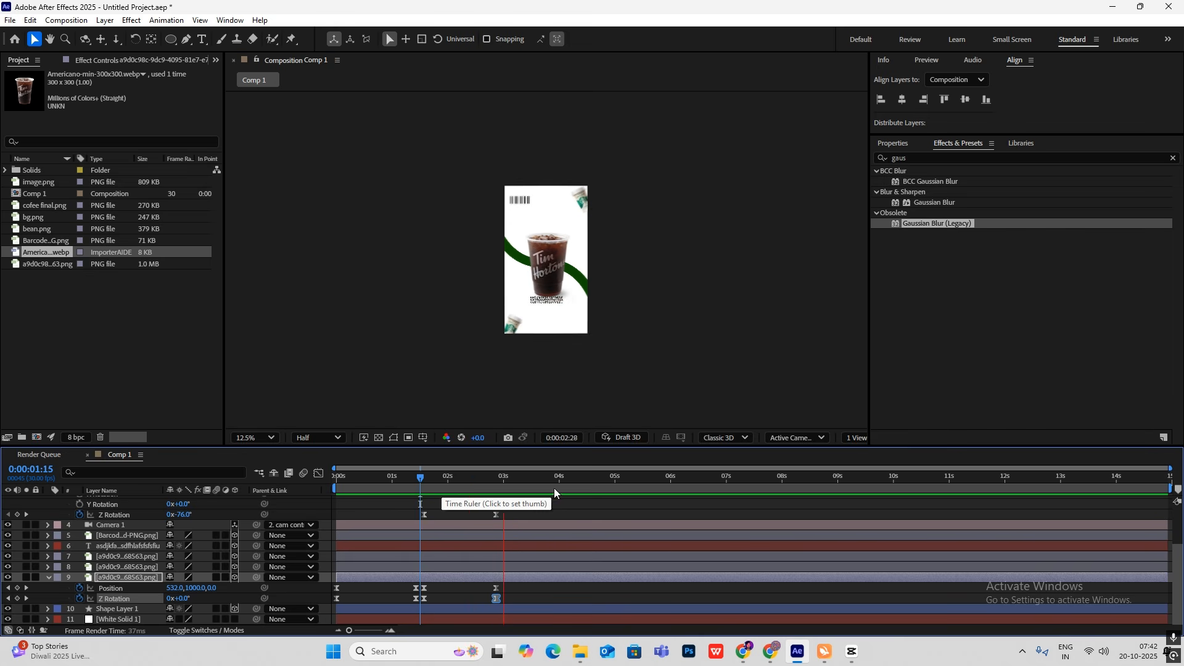
Finish previewing the cup transition, return to 0:00:01:17 and collapse both cup layers.
key("space")
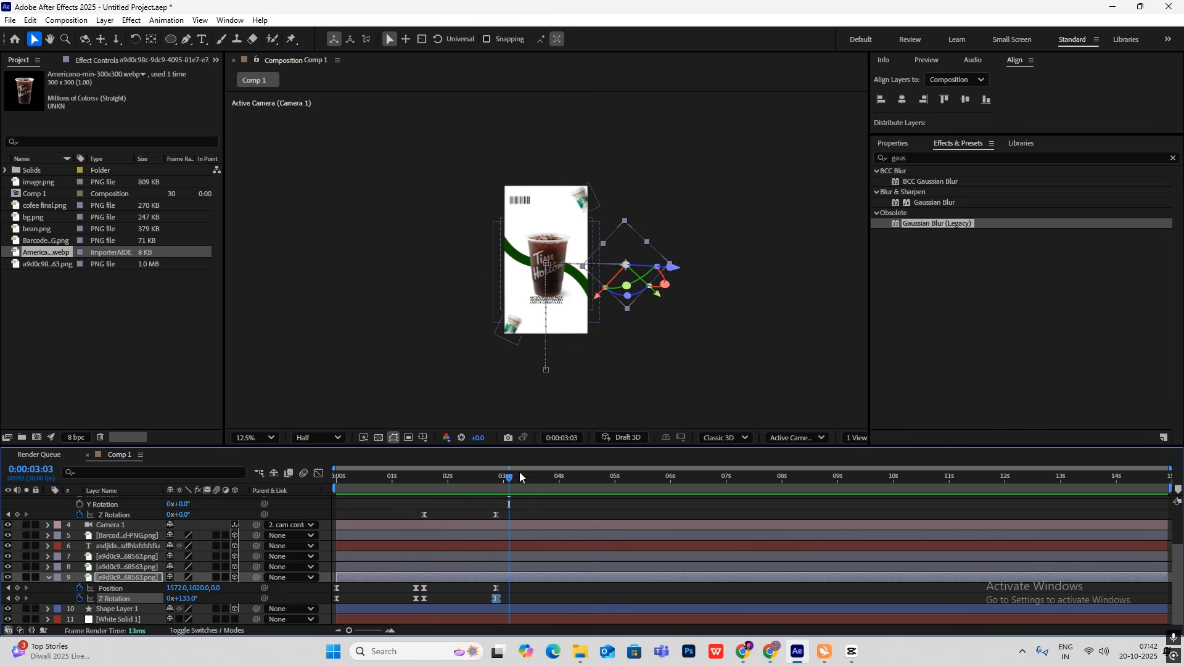
left_click_drag(510, 476, 420, 486)
scroll(144, 528, "up", 2)
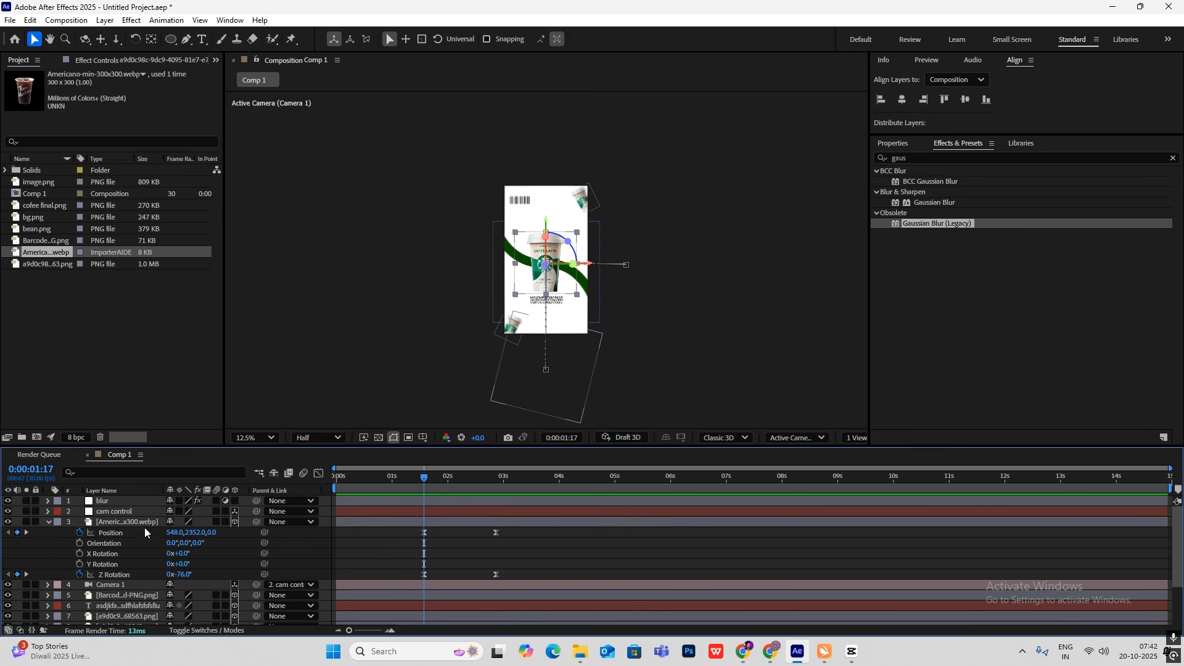
left_click(47, 522)
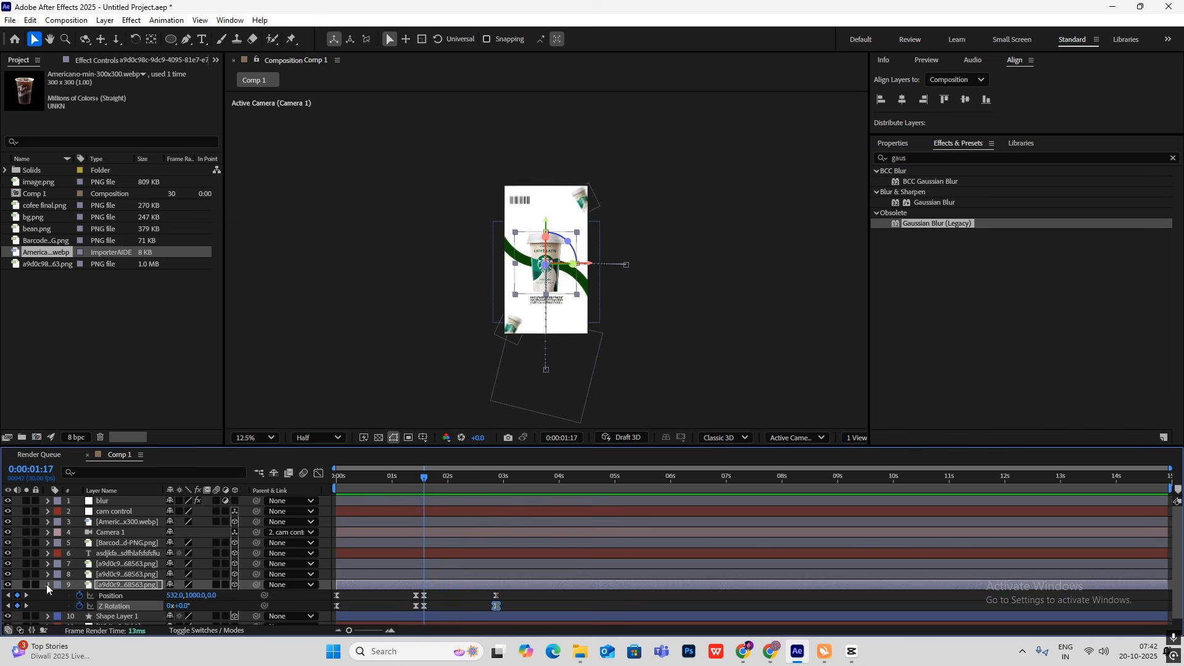
left_click(672, 304)
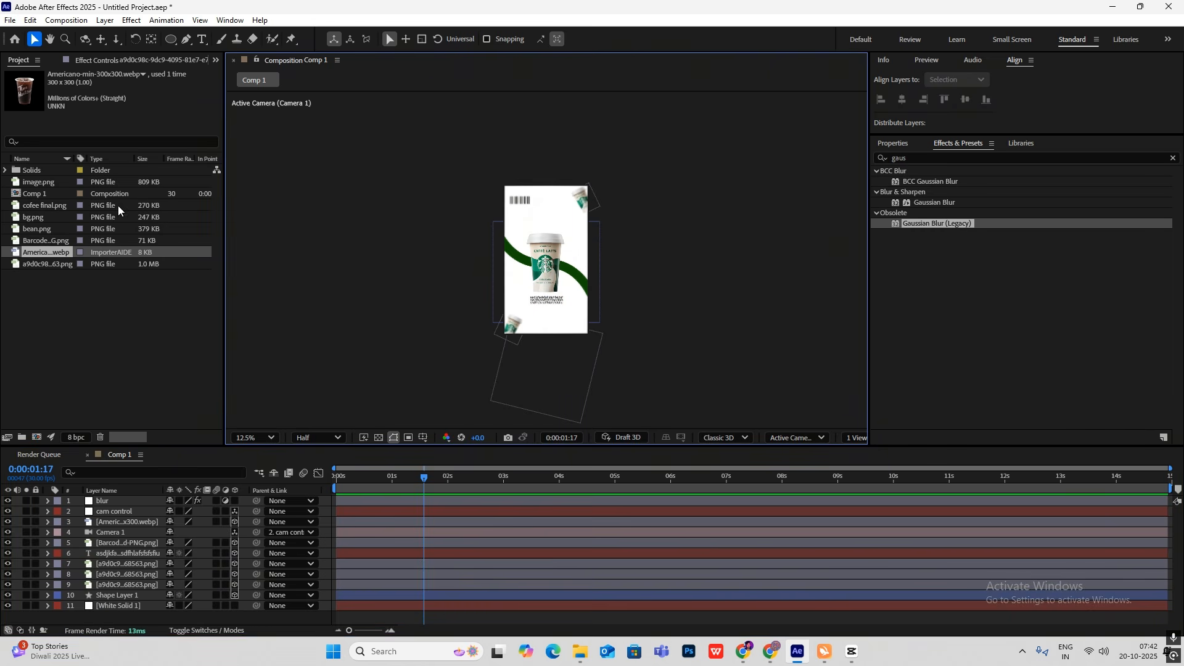
Scrub the CapCut reference back to 00:00:01:16 to study the small corner cups, and return to After Effects.
left_click(852, 651)
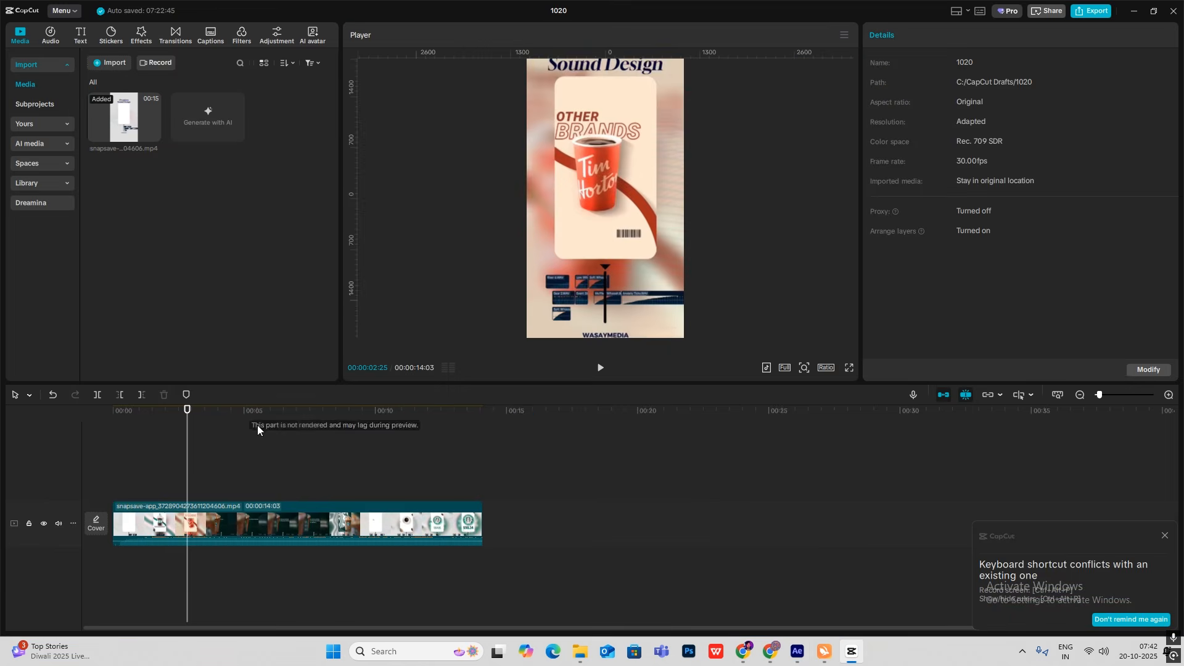
left_click_drag(185, 456, 153, 449)
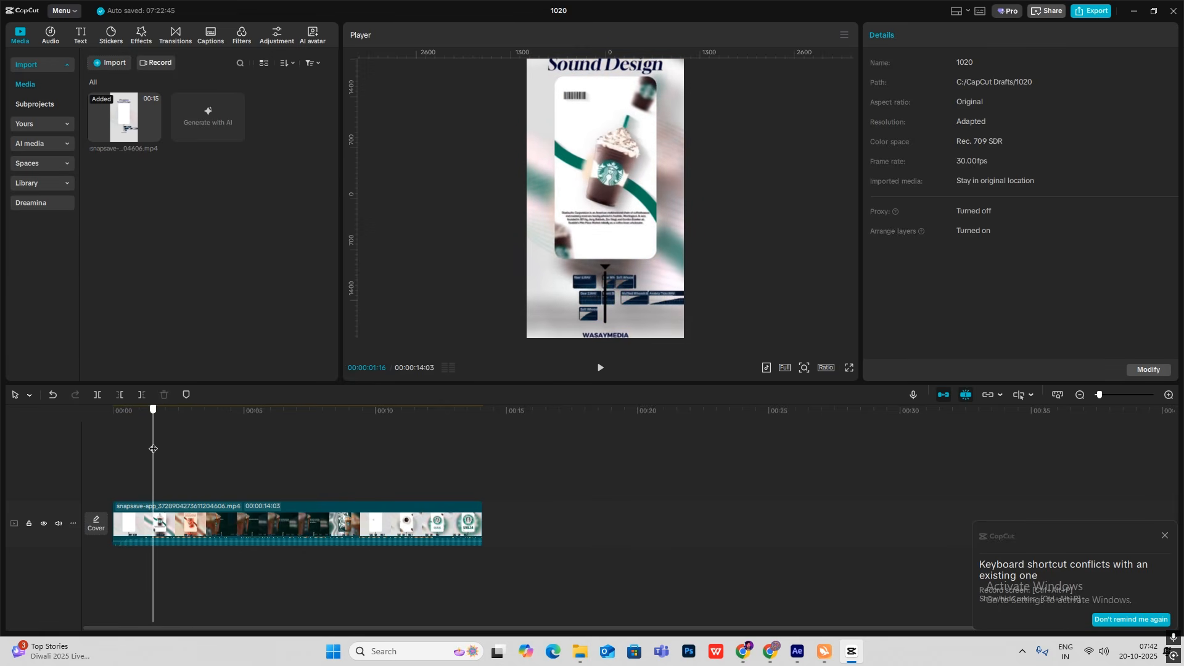
left_click(852, 651)
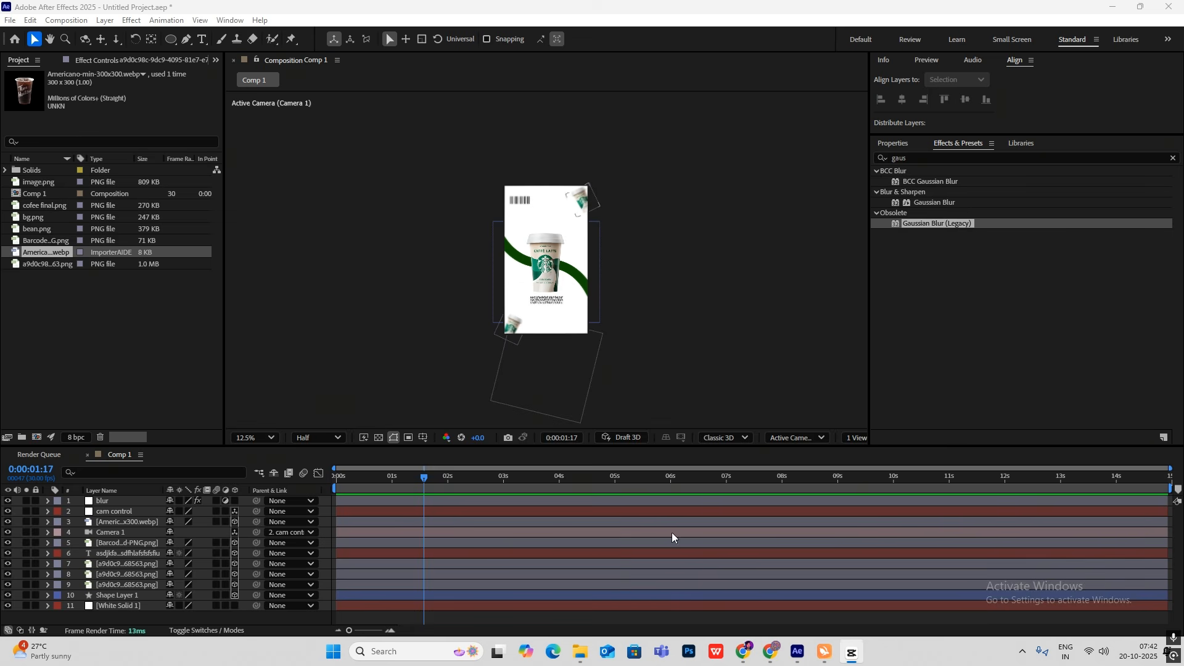
Start Position and Z Rotation keyframes at 0:00:01:19 on the two small corner cup layers, 7 and 8.
mouse_move(424, 482)
left_mouse_down()
mouse_move(408, 482)
mouse_move(428, 488)
left_mouse_up()
left_click(131, 572)
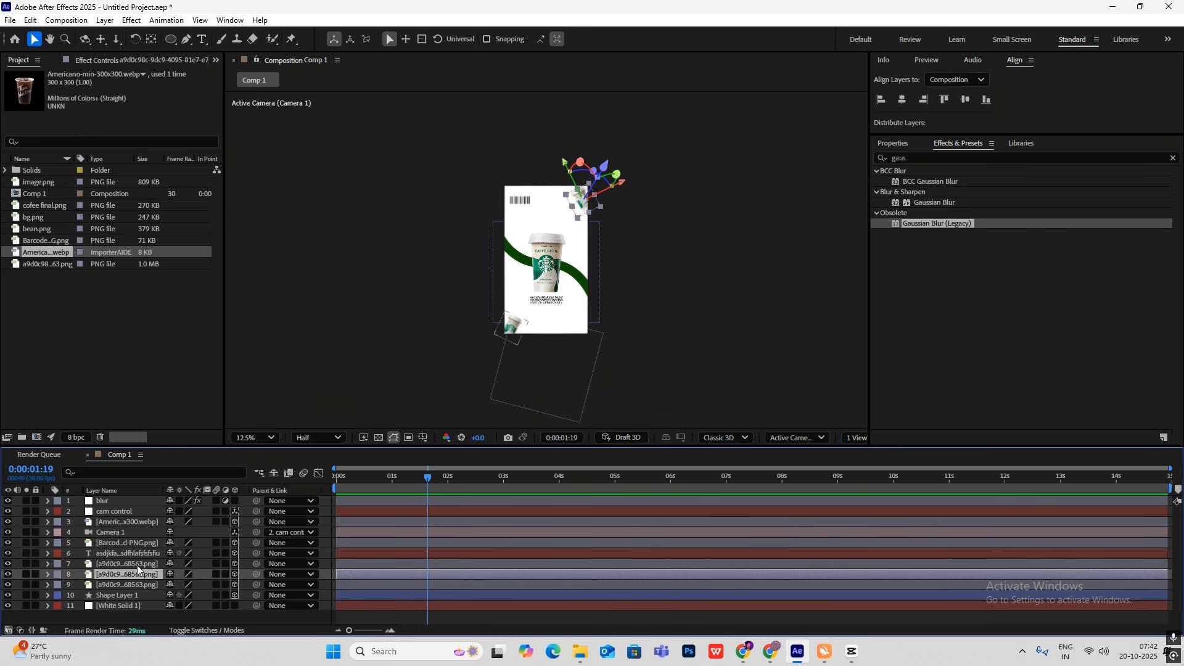
left_click(137, 565, "ctrl")
key("p")
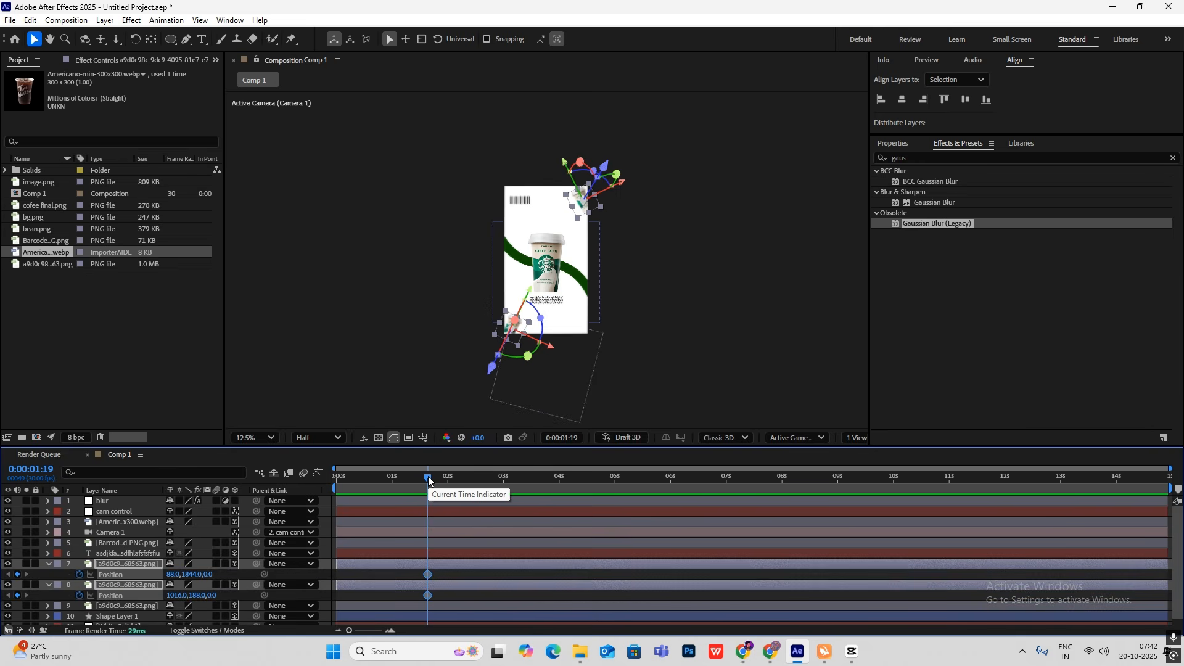
key("shift+r")
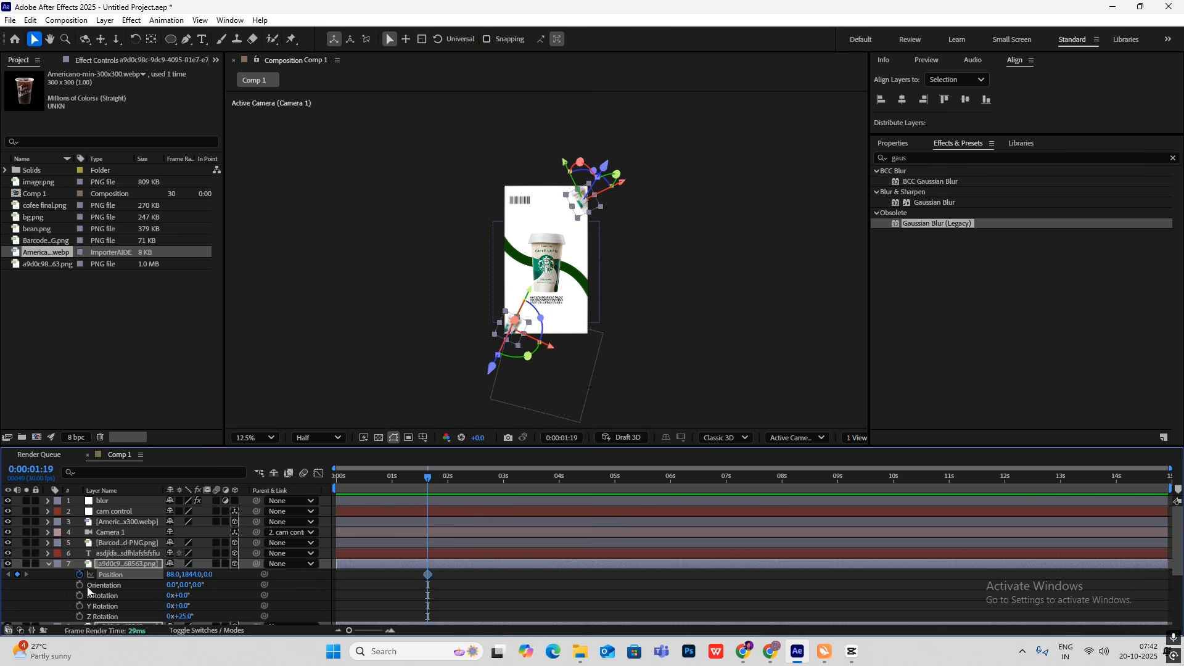
scroll(87, 586, "down", 3)
left_click(80, 553)
left_click(80, 616)
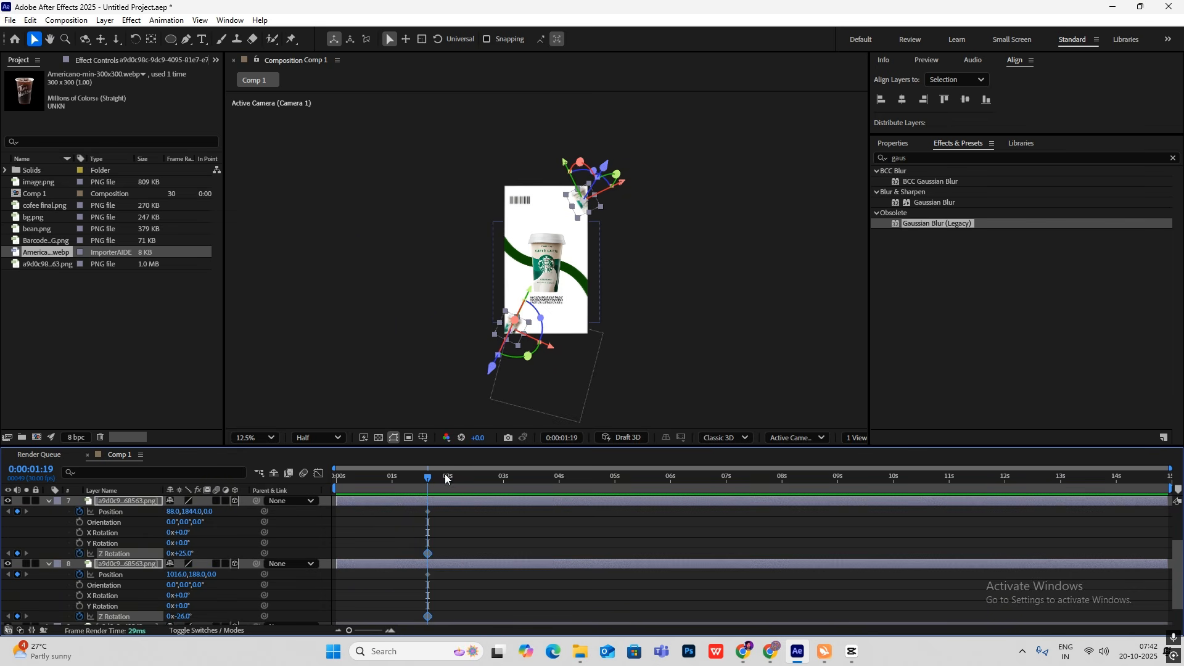
At 0:00:02:07, add Z Rotation keyframes to both small corner cups and a Position keyframe to the poster's upper-right cup.
scroll(425, 502, "up", 3)
left_click_drag(427, 476, 461, 488)
scroll(461, 487, "down", 3)
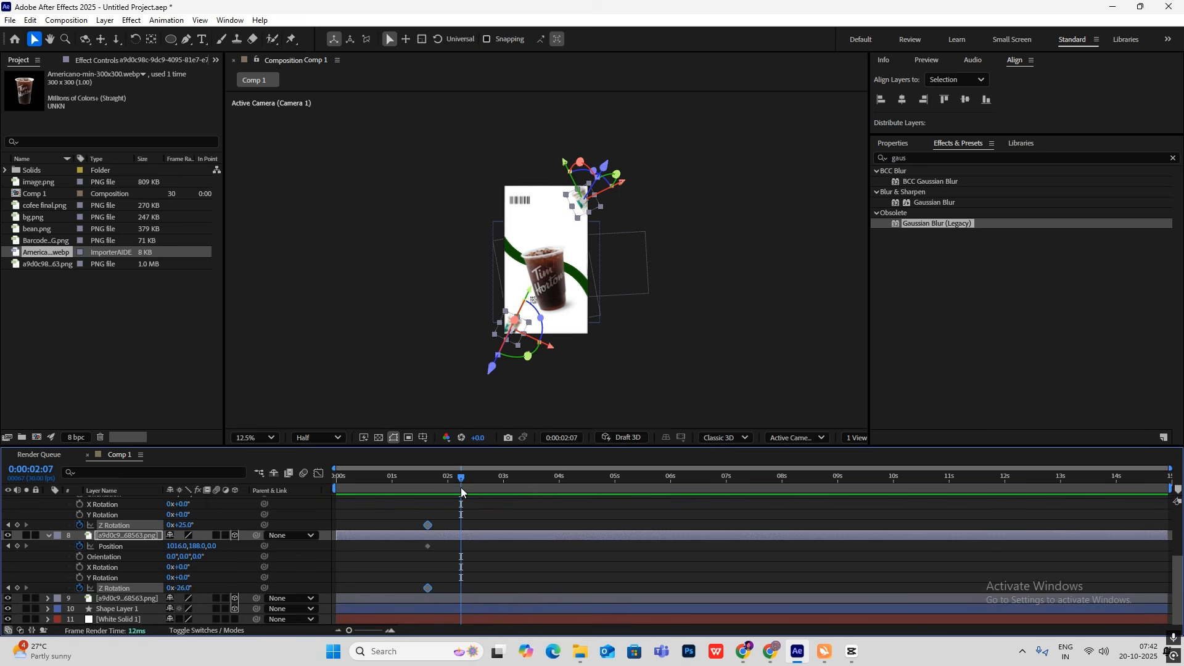
left_click(17, 588)
left_click(17, 525)
left_click(17, 547)
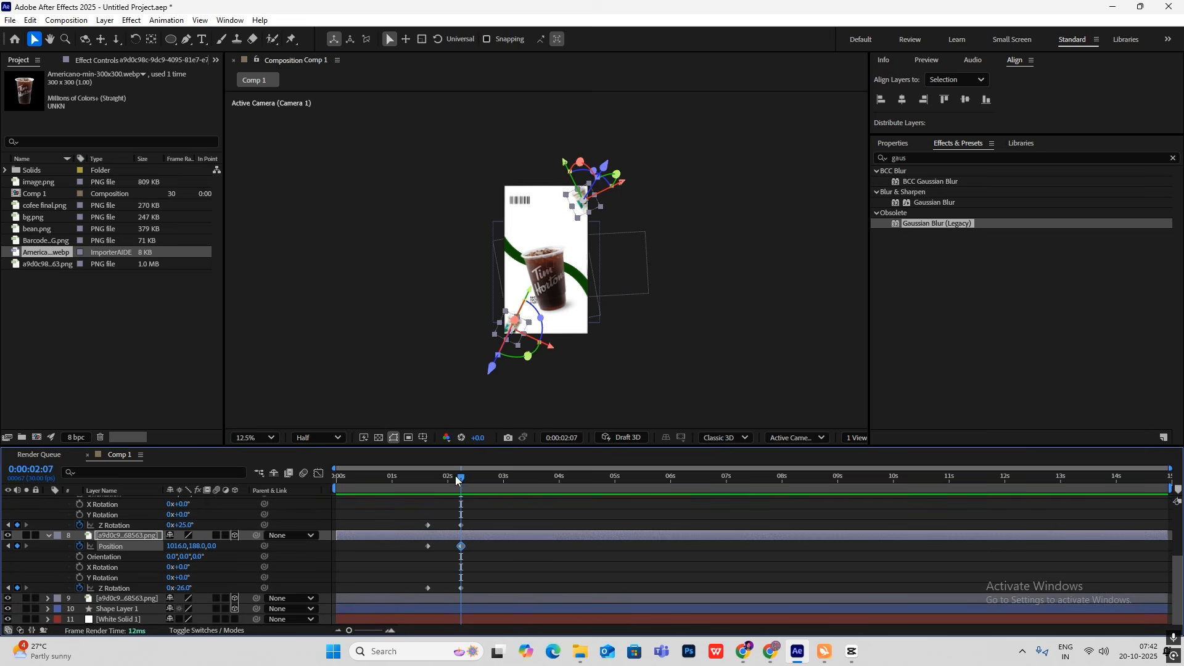
Move the upper-right corner cup off the poster to 1280, 108, 0 and set its Z Rotation to 32° at 0:00:02:07.
left_click(635, 353)
left_click(514, 328)
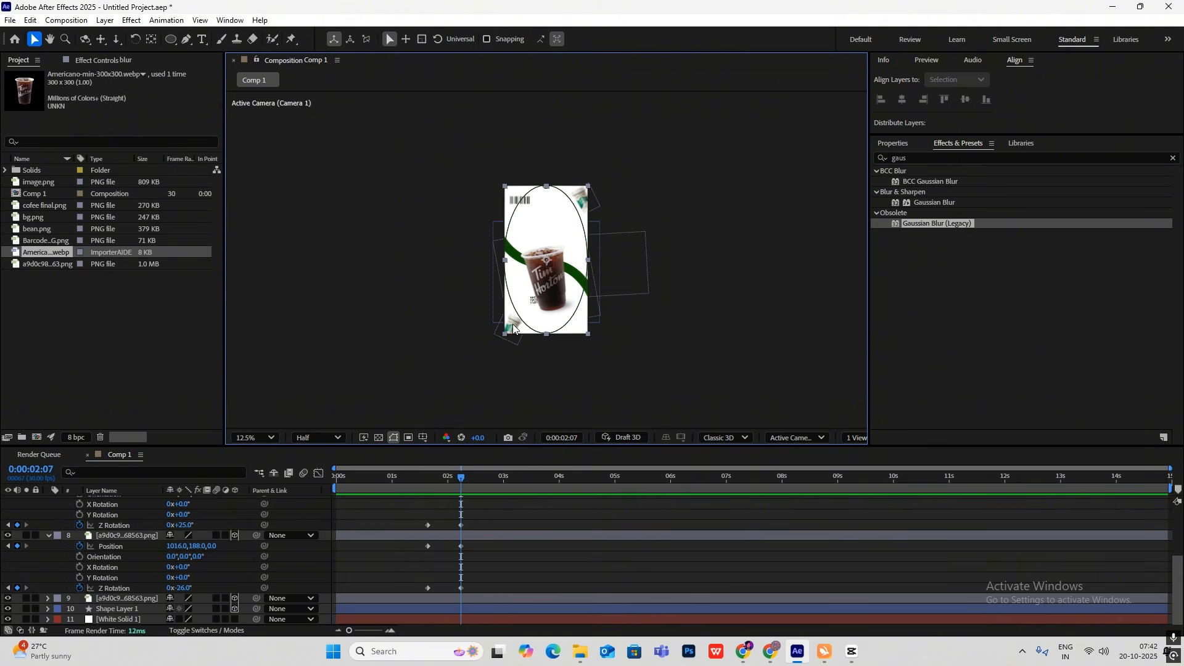
left_click(113, 537)
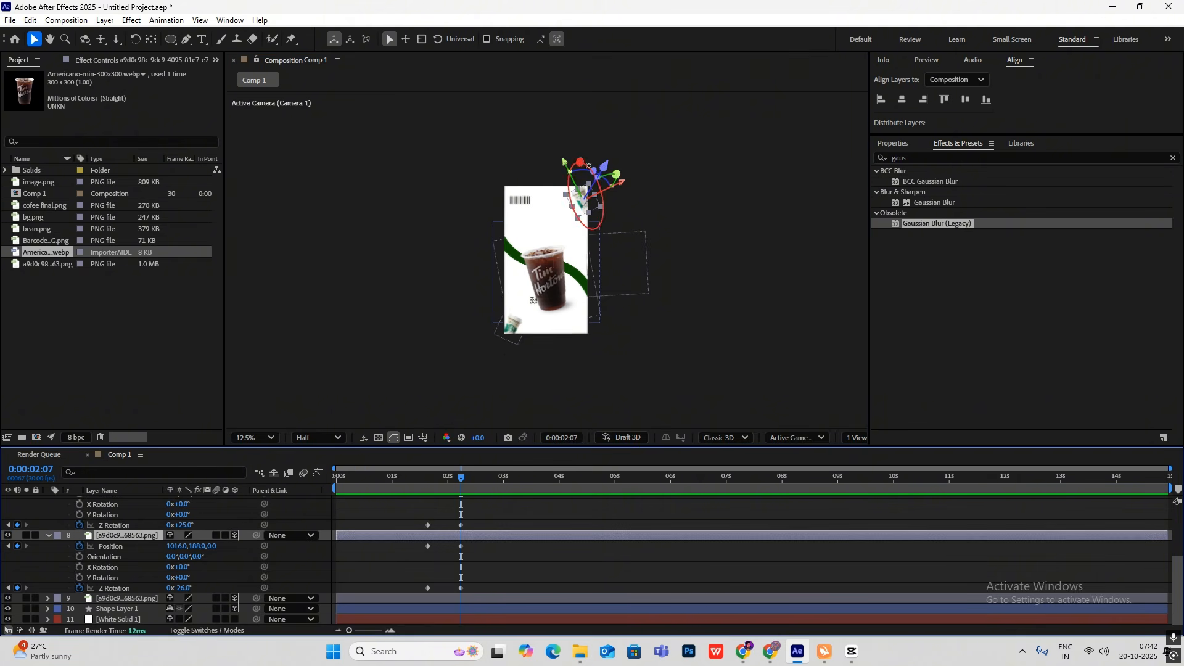
left_click_drag(584, 201, 603, 194)
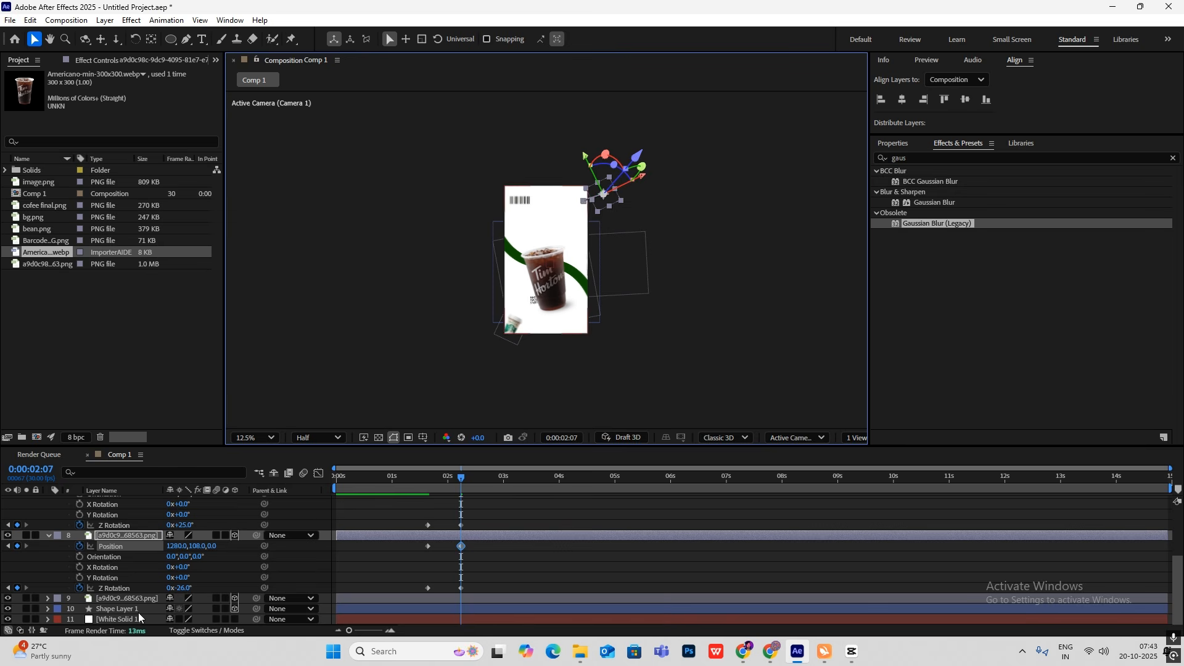
left_click_drag(181, 587, 338, 576)
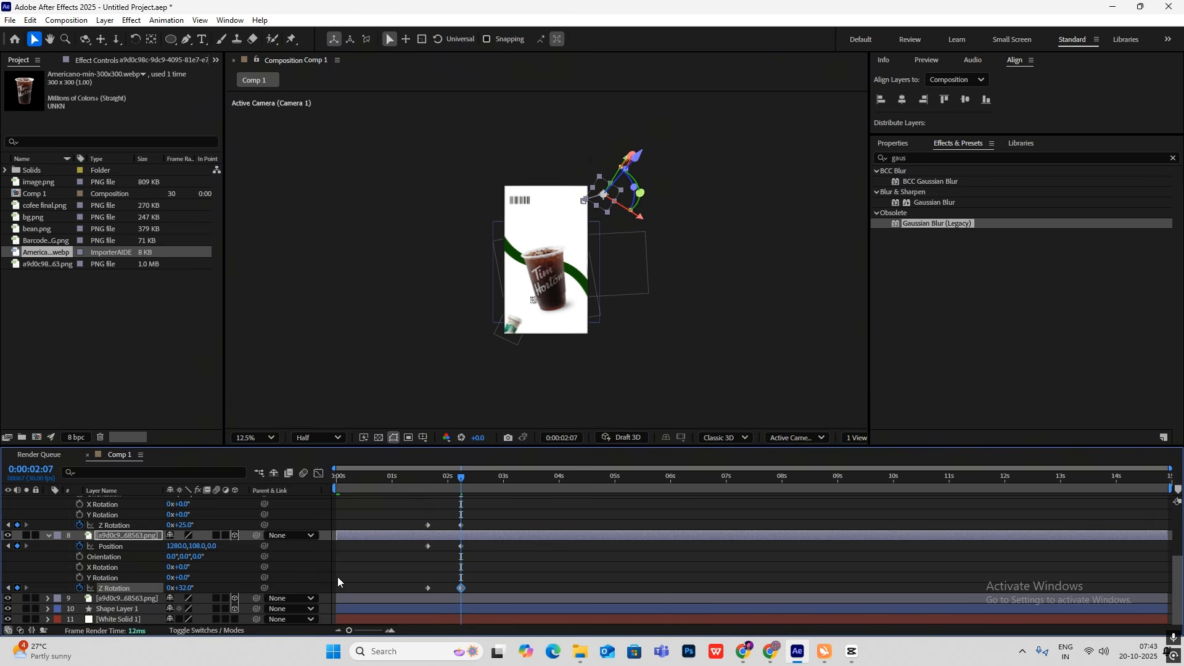
Move the lower corner cup (layer 7) off the poster to -200, 1860, 0 and set its Z Rotation to -31° at 0:00:02:07.
scroll(129, 536, "up", 3)
left_click(113, 534)
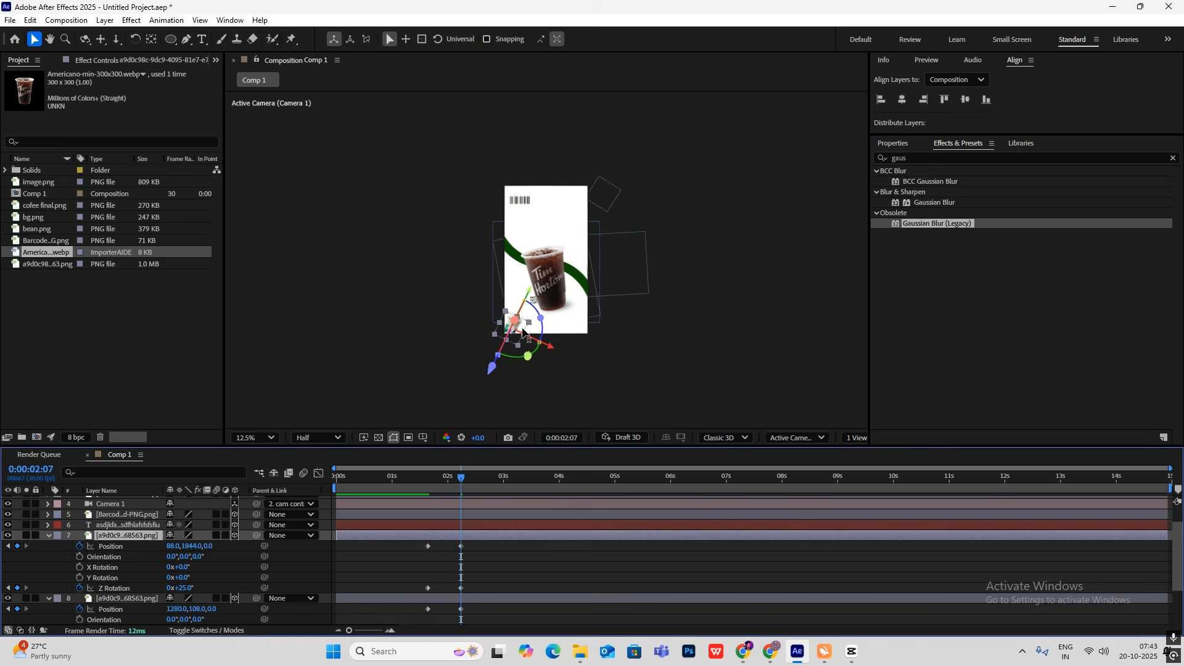
left_click_drag(518, 331, 488, 331)
left_click_drag(181, 589, 147, 589)
left_click(618, 379)
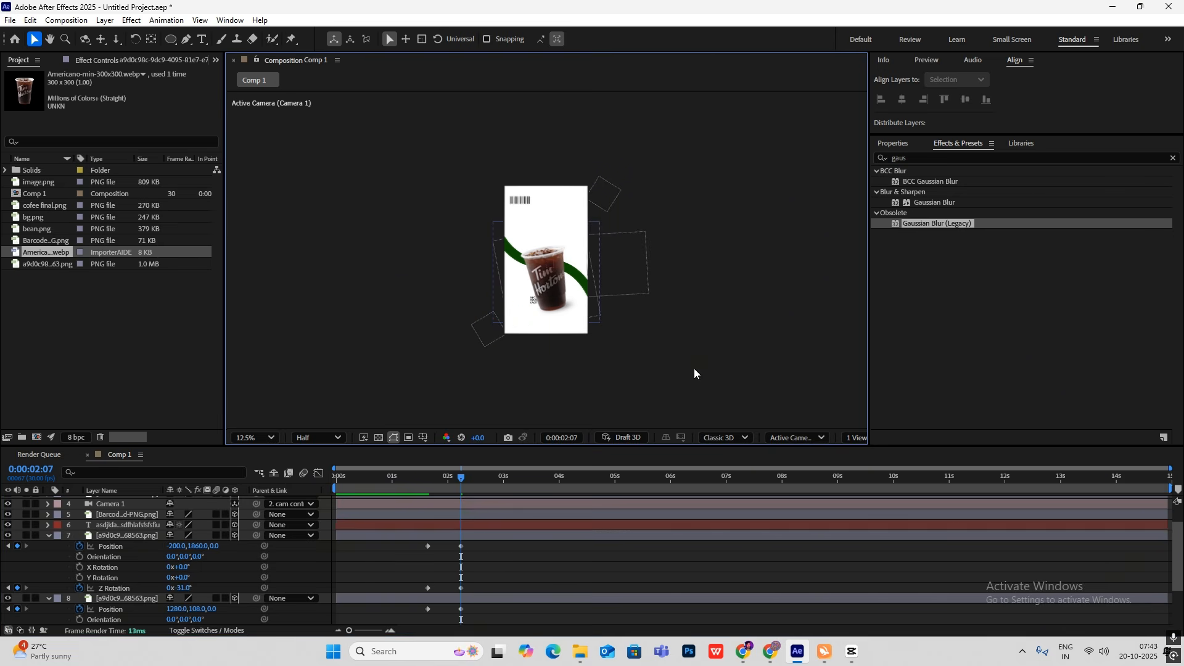
Ease both corner cups' Position and Z Rotation keyframes with a fast start and slow finish, and preview their exit.
scroll(483, 521, "up", 3)
left_click_drag(472, 573, 407, 624)
left_click(318, 472)
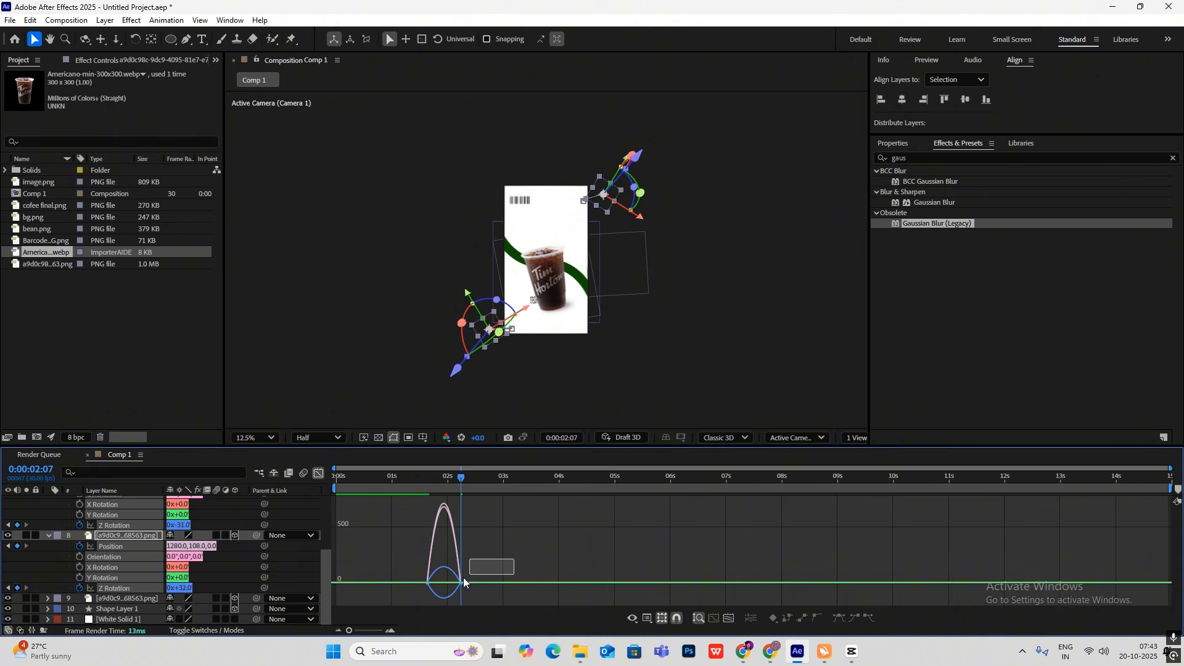
left_click_drag(464, 578, 433, 583)
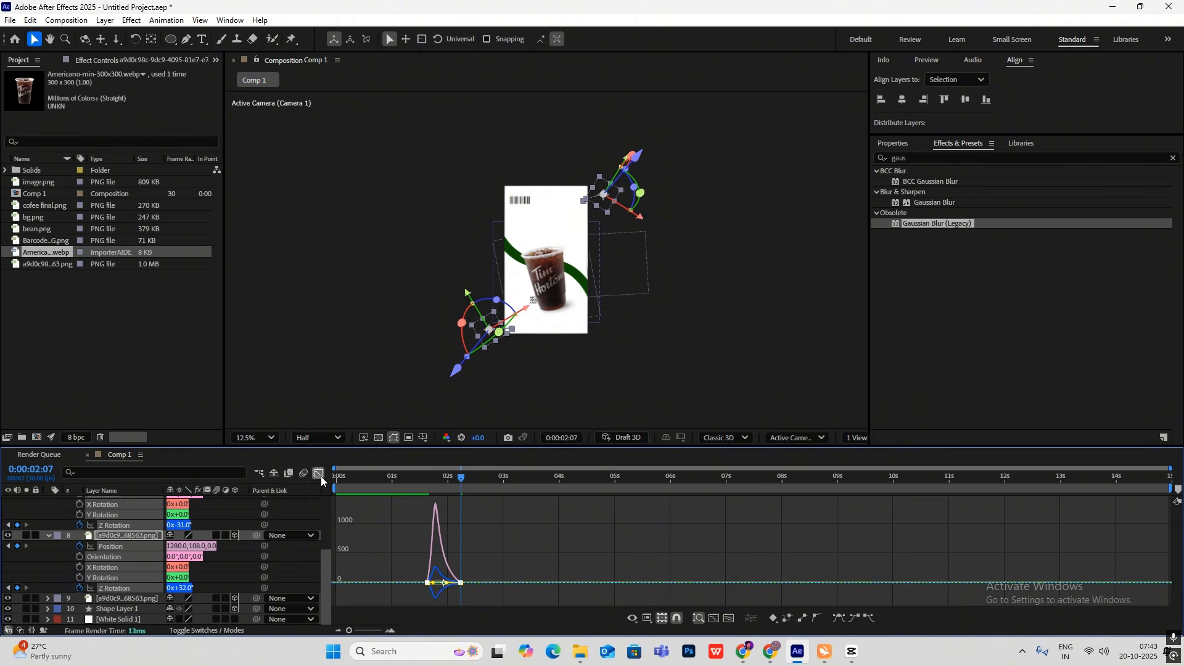
left_click(318, 472)
left_click(426, 485)
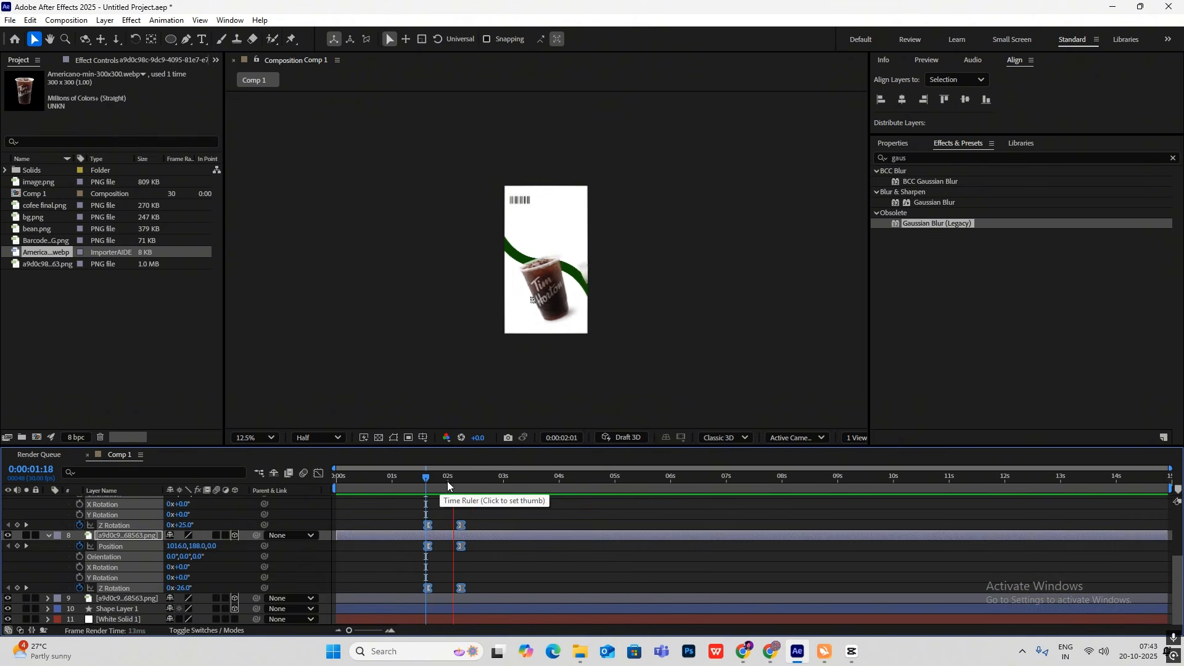
mouse_move(448, 485)
left_mouse_down()
mouse_move(555, 475)
mouse_move(450, 486)
left_mouse_up()
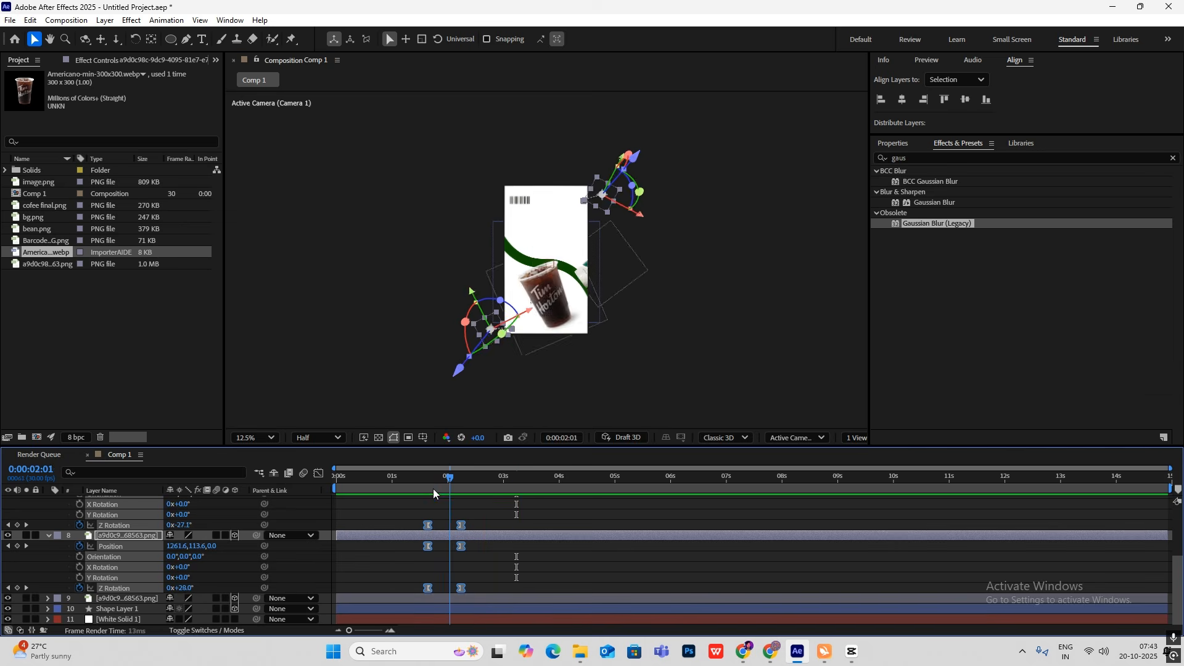
Go to 0:00:01:19, collapse the corner cup layer and set up the Ellipse tool with the stroke set to None.
left_click(427, 488)
scroll(78, 535, "up", 3)
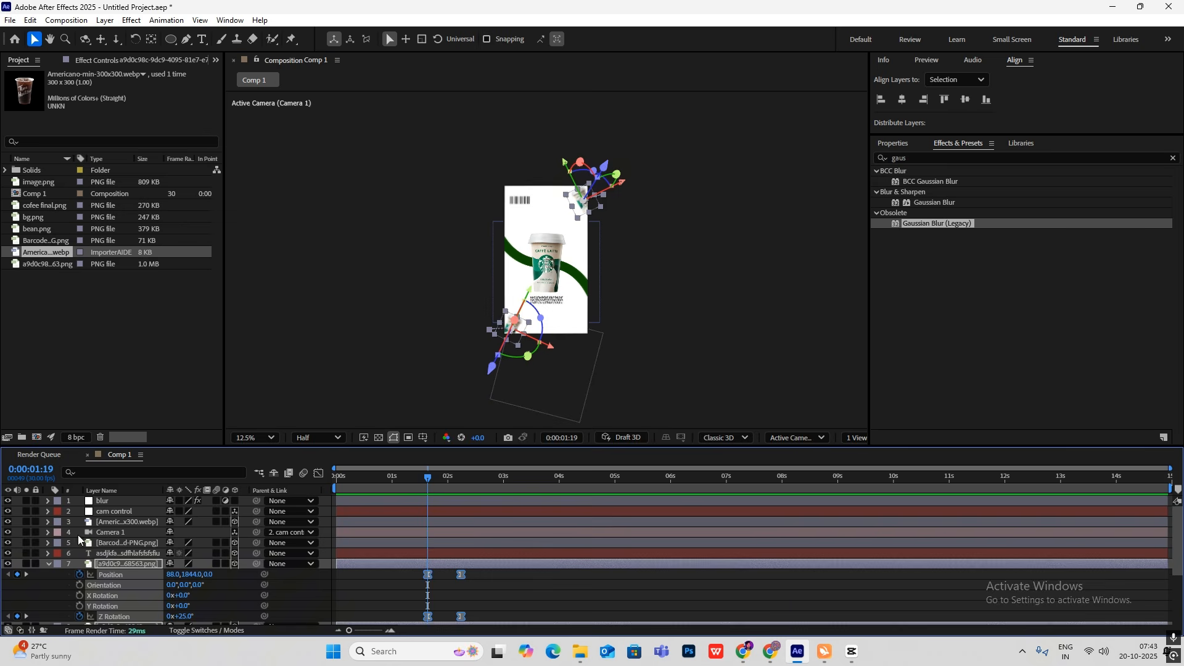
left_click(49, 564)
left_click_drag(171, 38, 230, 67)
left_click(228, 66)
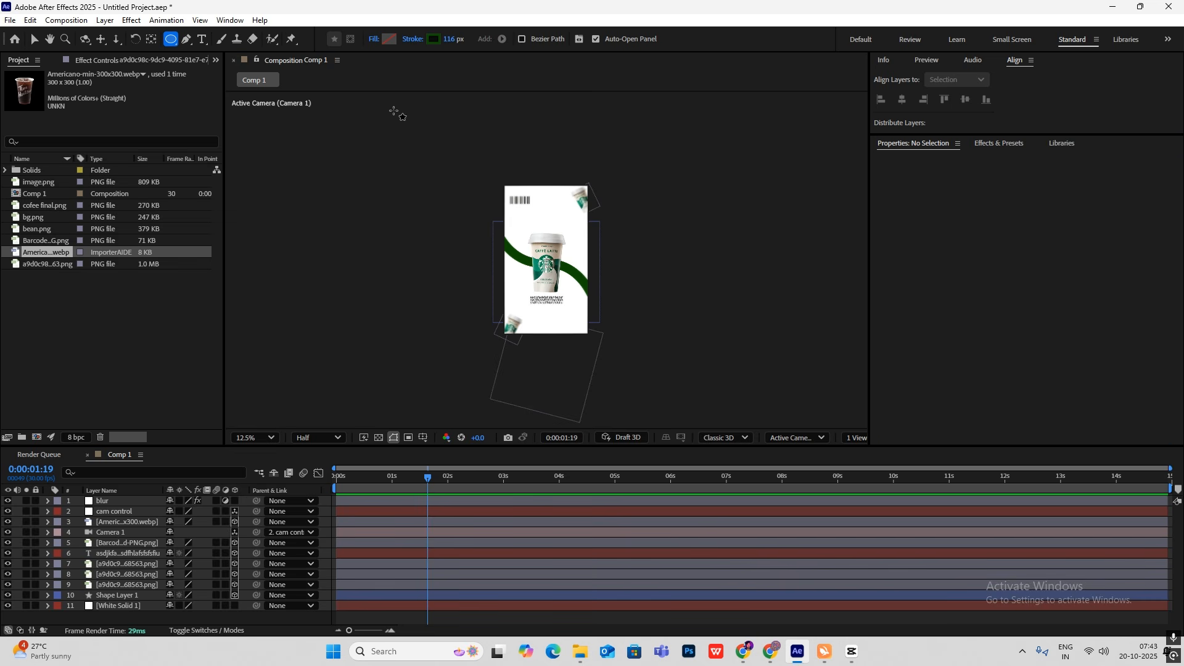
left_click(412, 39)
left_click(528, 289)
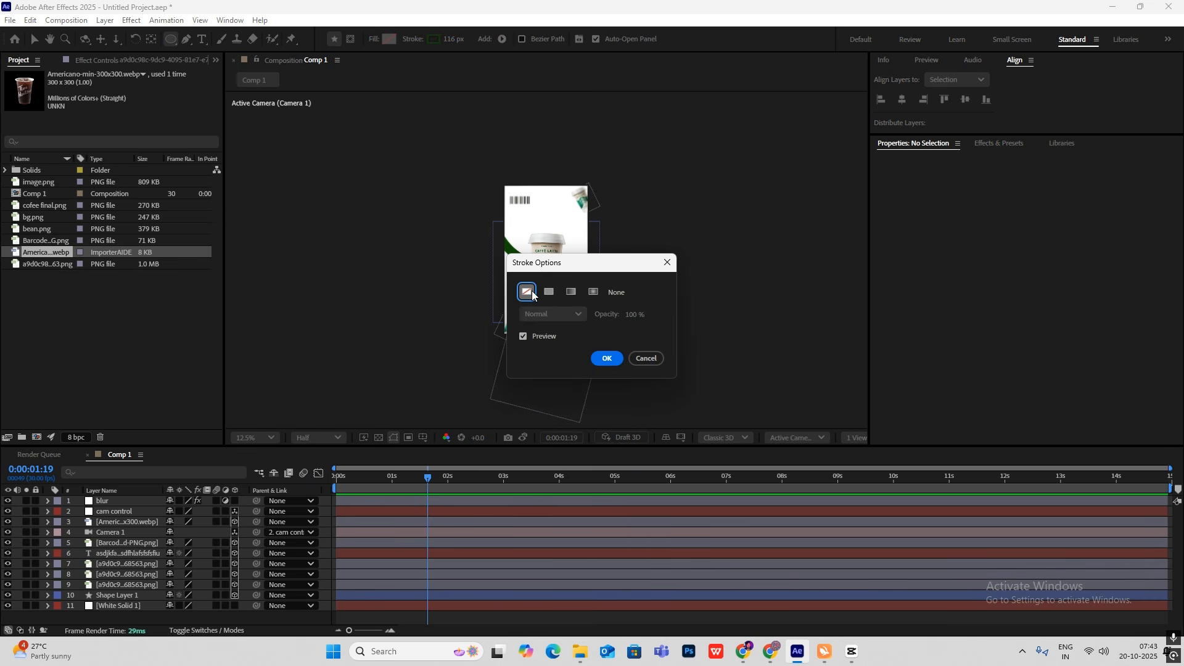
left_click(605, 357)
Set the shape fill to a tan brown and draw a circle about 312 px wide over the central latte cup.
left_click(384, 42)
left_click(492, 283)
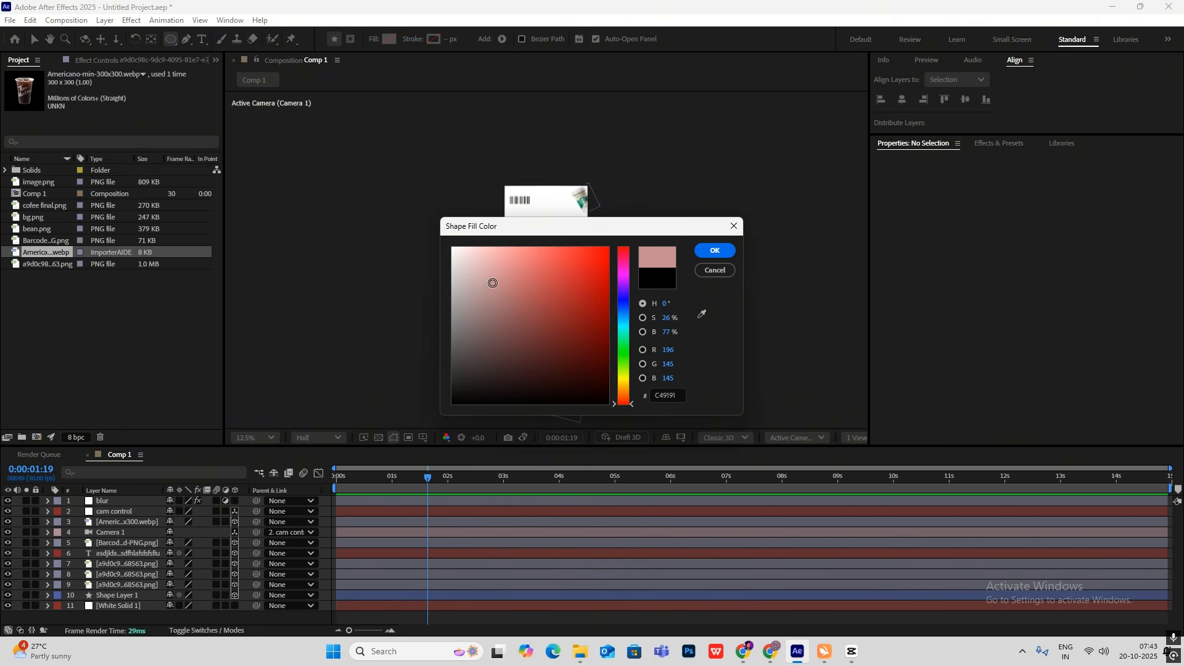
left_click(624, 389)
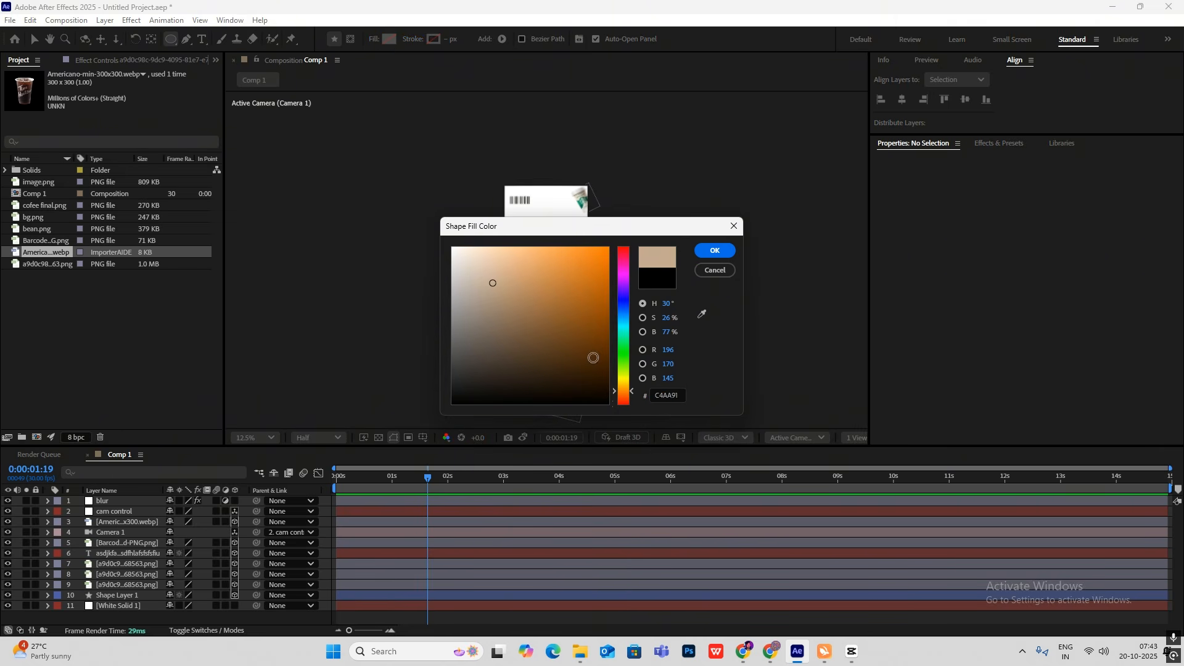
mouse_move(521, 265)
left_mouse_down()
mouse_move(508, 246)
mouse_move(535, 251)
mouse_move(559, 277)
left_mouse_up()
key("Return")
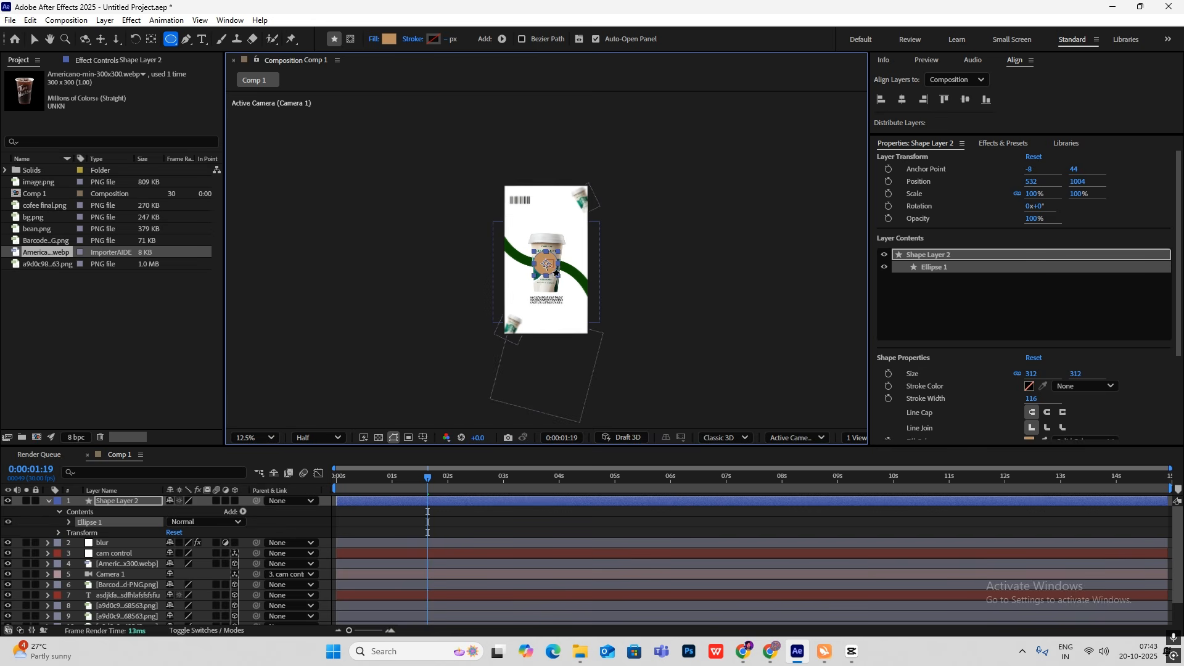
Rename the new ellipse layer "circle bg" and place it below the cup layers, directly above Shape Layer 1.
left_click(34, 39)
left_click(49, 501)
key("Return")
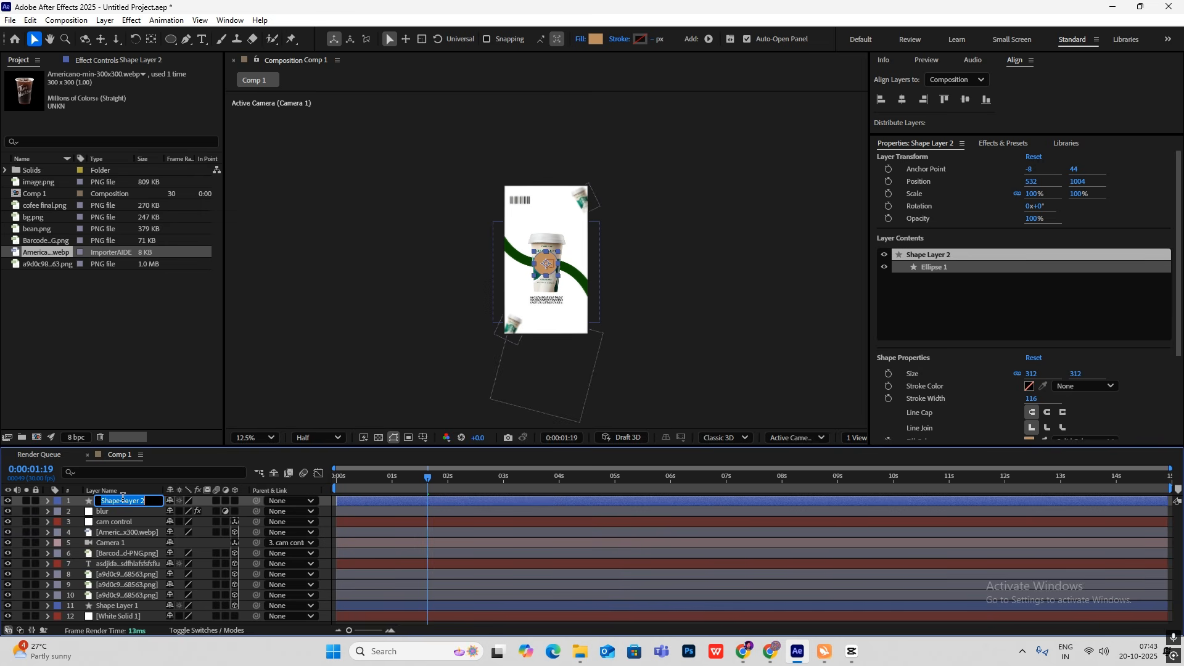
type("circle bg")
key("Return")
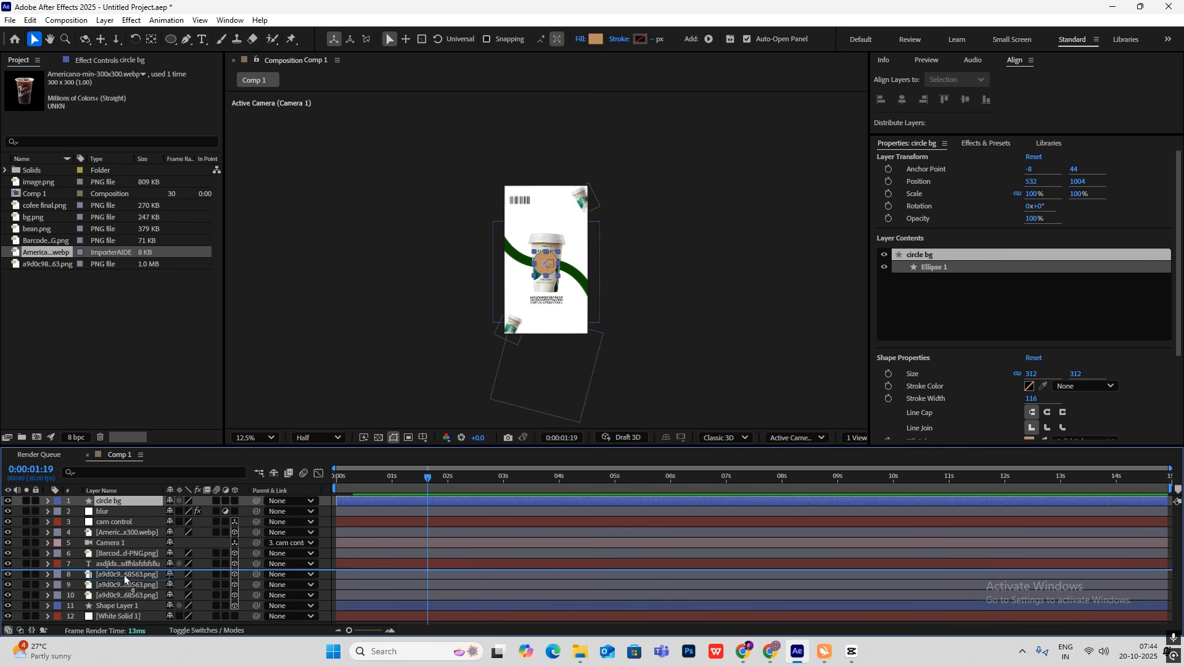
left_click_drag(124, 604, 124, 601)
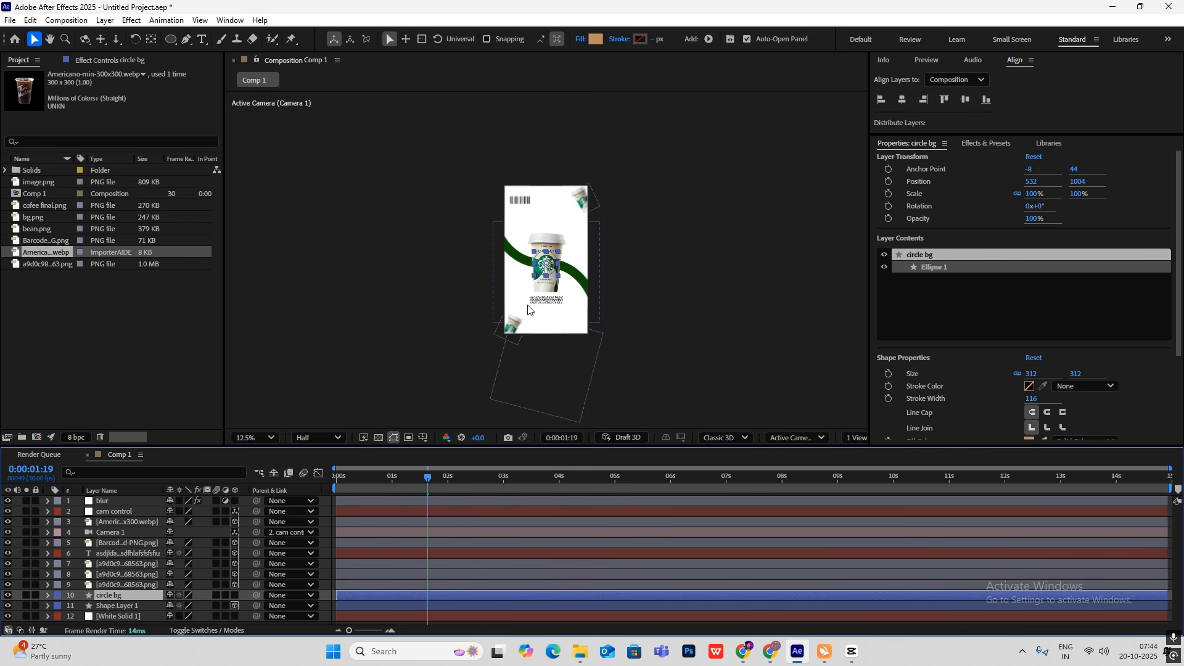
Make the circle bg layer 3D and add a Scale keyframe of 100% at 0:00:01:18.
scroll(537, 273, "up", 2)
mouse_move(442, 484)
left_mouse_down()
mouse_move(416, 485)
mouse_move(428, 487)
left_mouse_up()
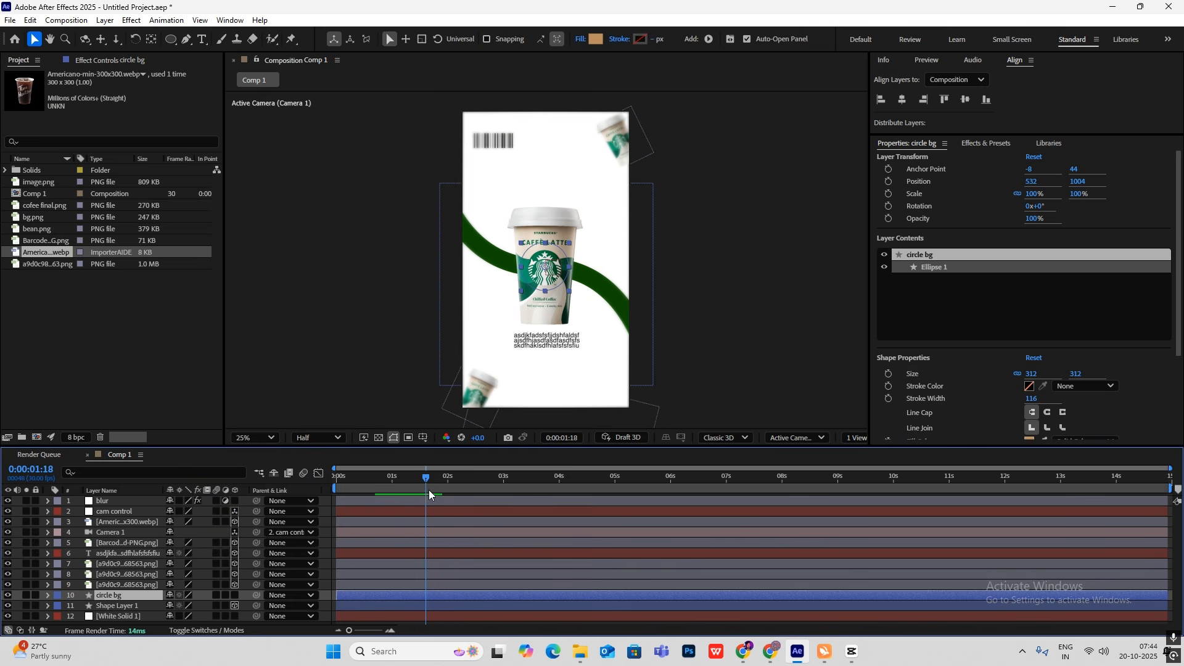
key("s")
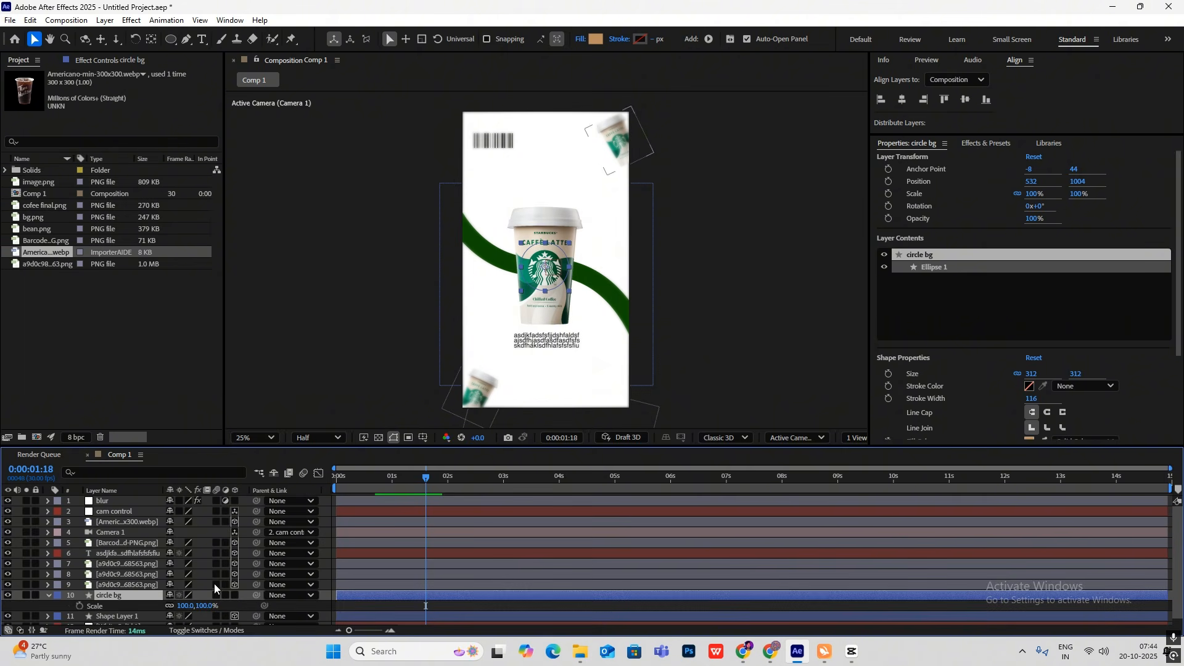
left_click(235, 595)
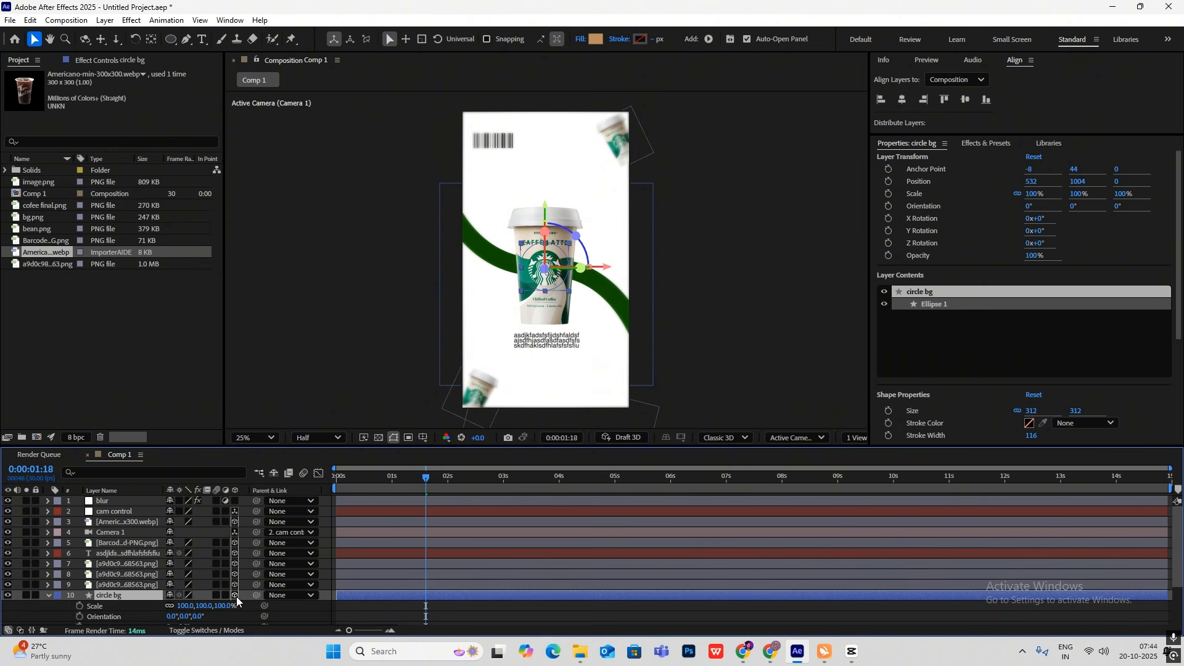
scroll(89, 572, "down", 3)
left_click(79, 547)
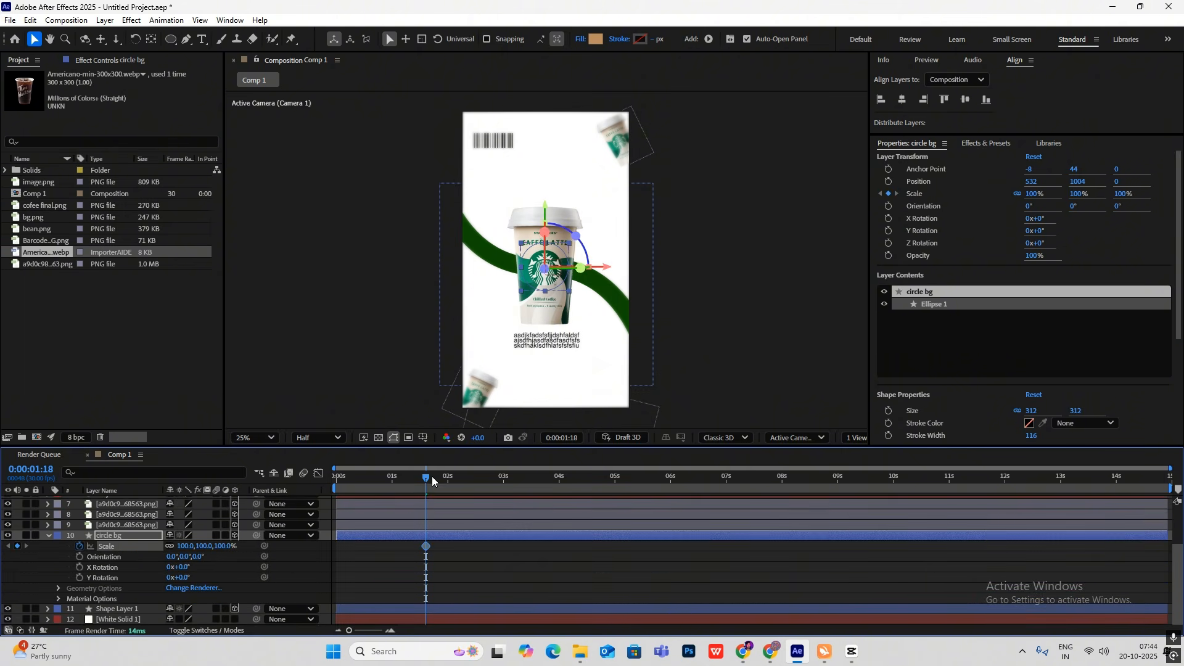
Scale circle bg up to 736% at 0:00:02:15 so it covers the whole poster.
left_click_drag(427, 481, 478, 494)
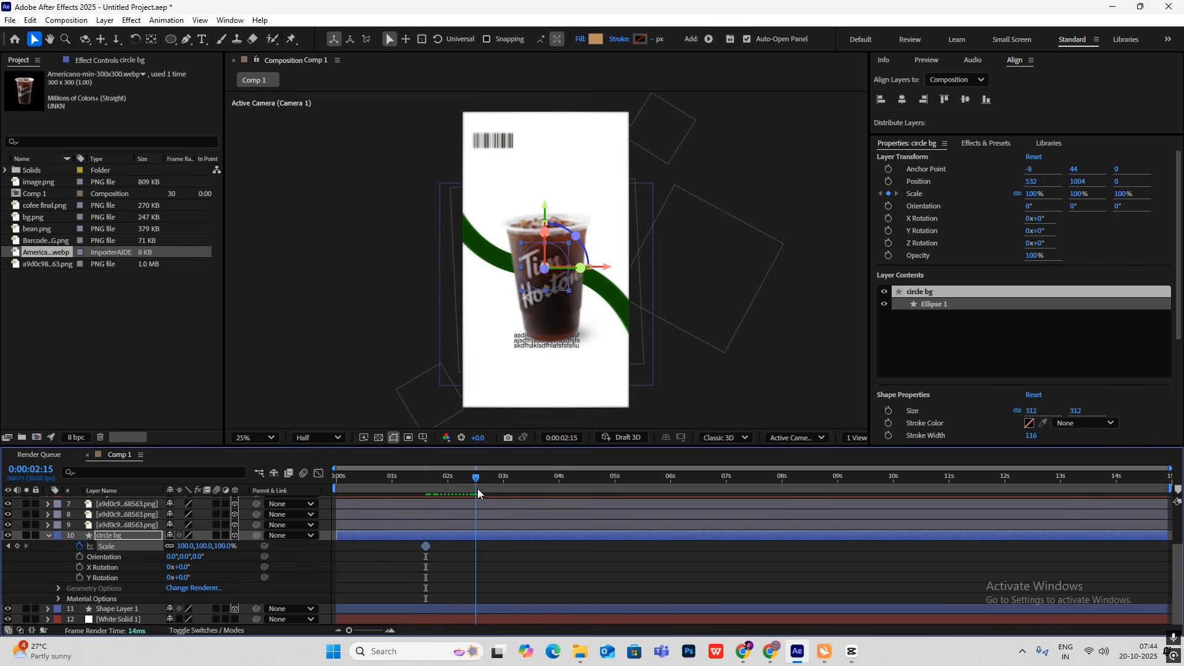
left_click_drag(222, 548, 623, 555)
left_click(472, 552)
Ease circle bg's Scale keyframes with a fast start and slow finish, and preview the transition from 0:00:01:16.
left_click_drag(472, 551, 431, 565)
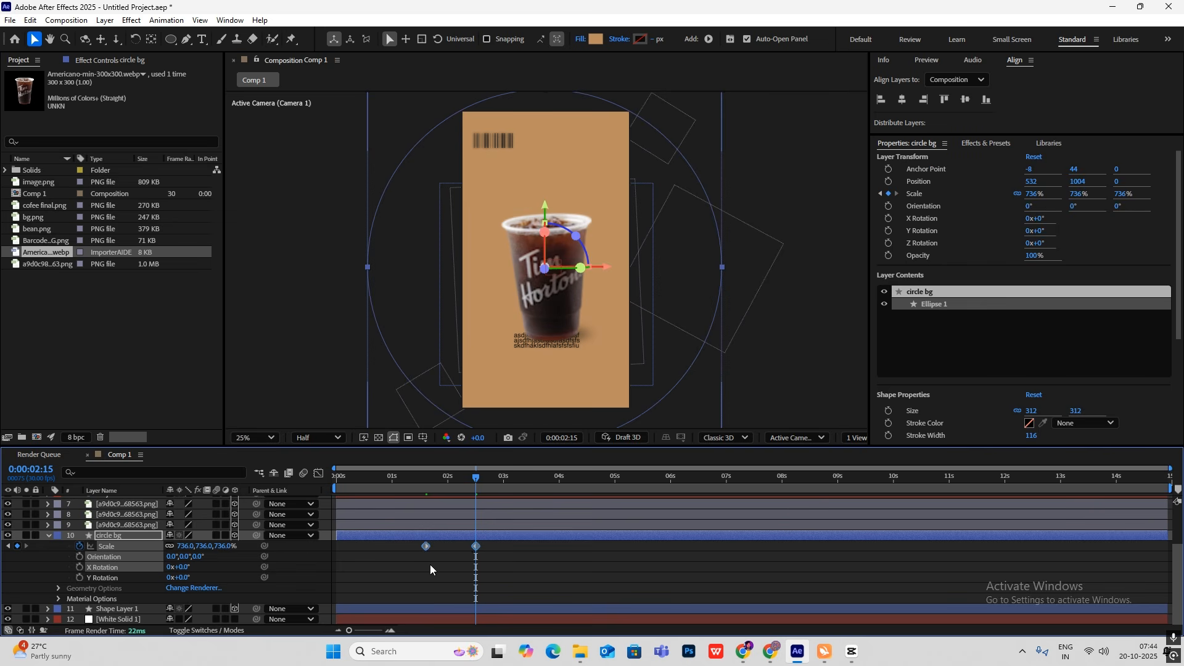
left_click(318, 473)
left_click_drag(520, 516, 374, 605)
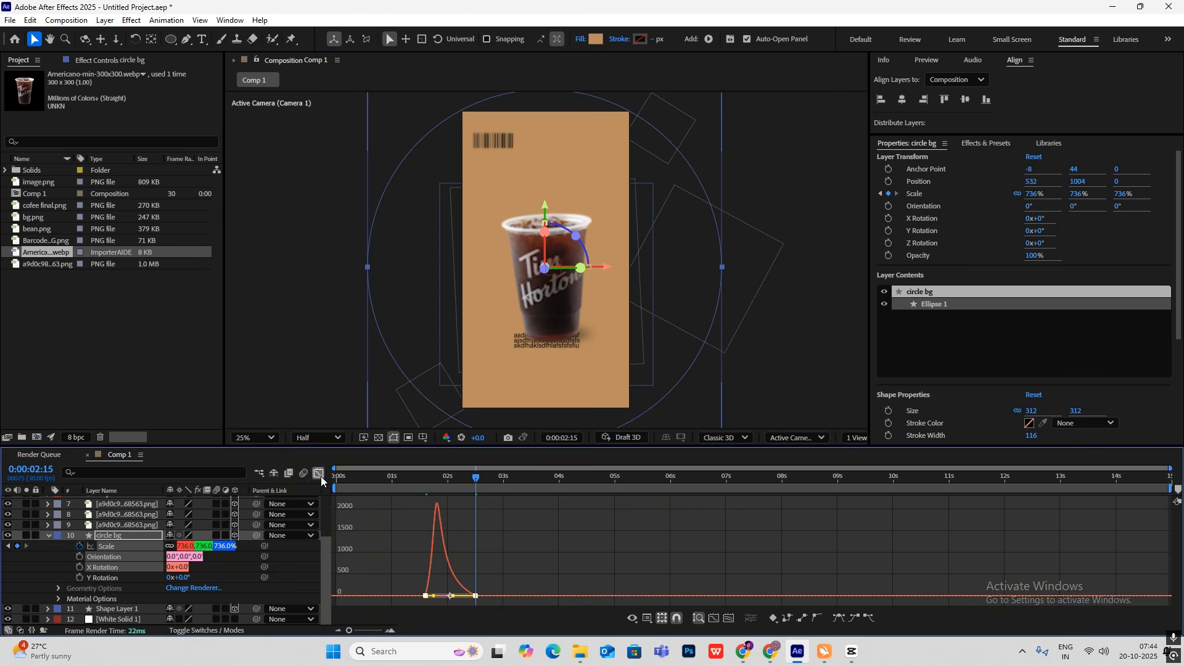
left_click(319, 473)
left_click(425, 486)
left_click_drag(424, 487, 422, 487)
key("space")
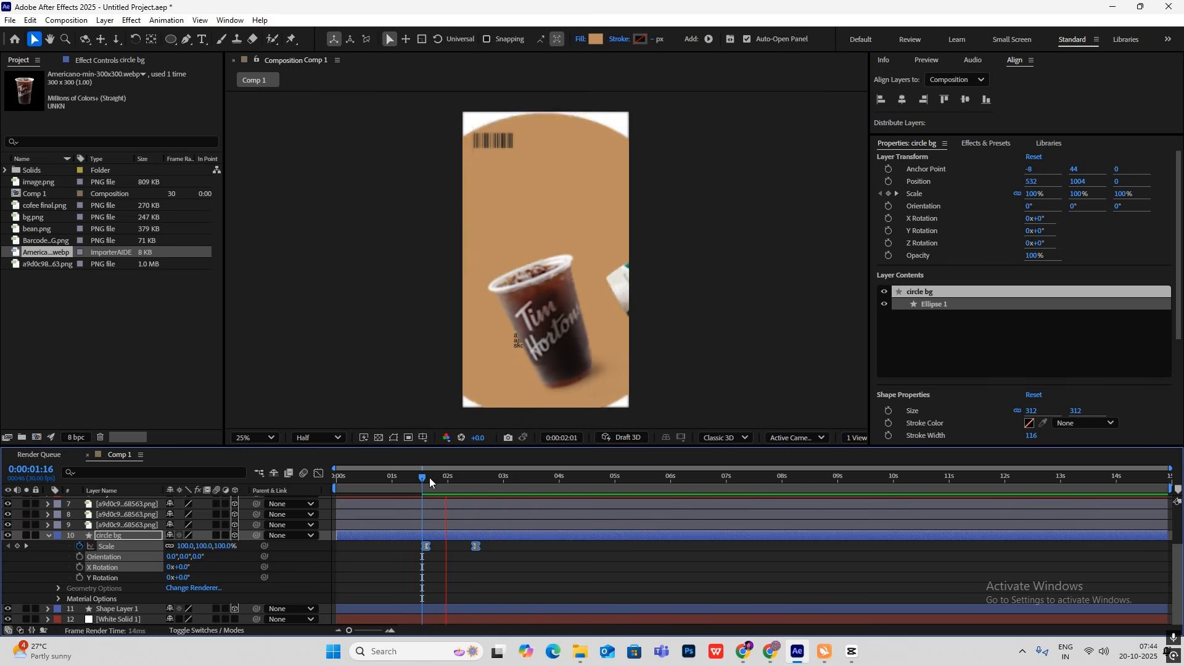
key("space")
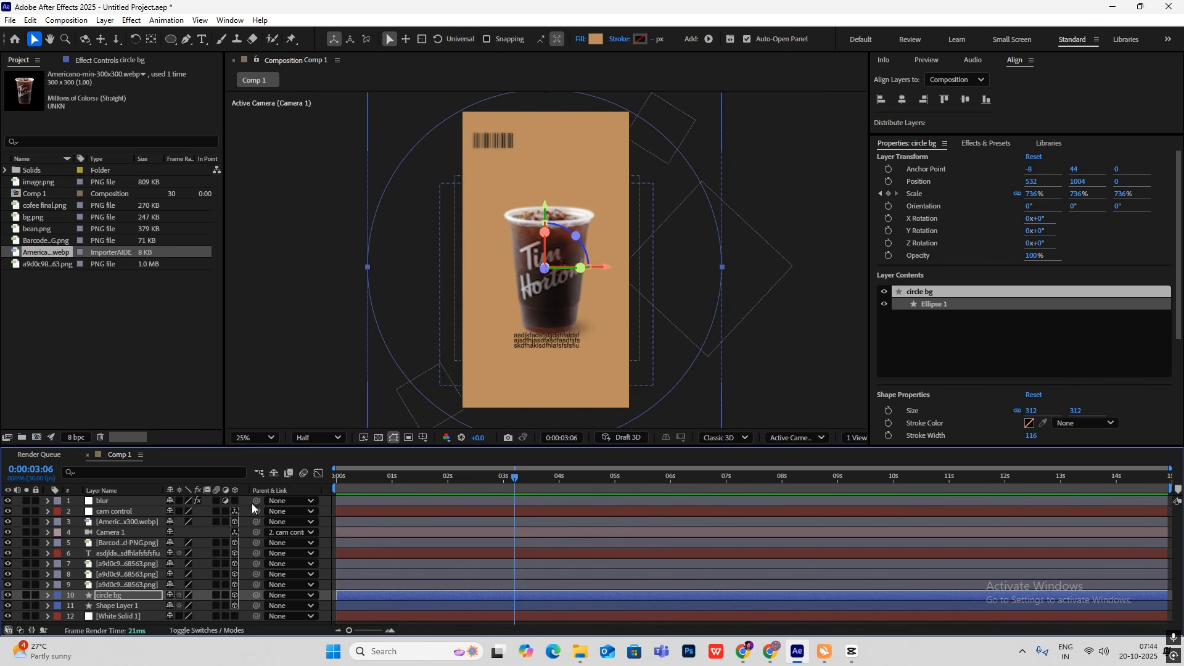
Move the placeholder text layer below circle bg, and trim circle bg to start at its first Scale keyframe.
left_click_drag(126, 557, 118, 598)
left_click(756, 349)
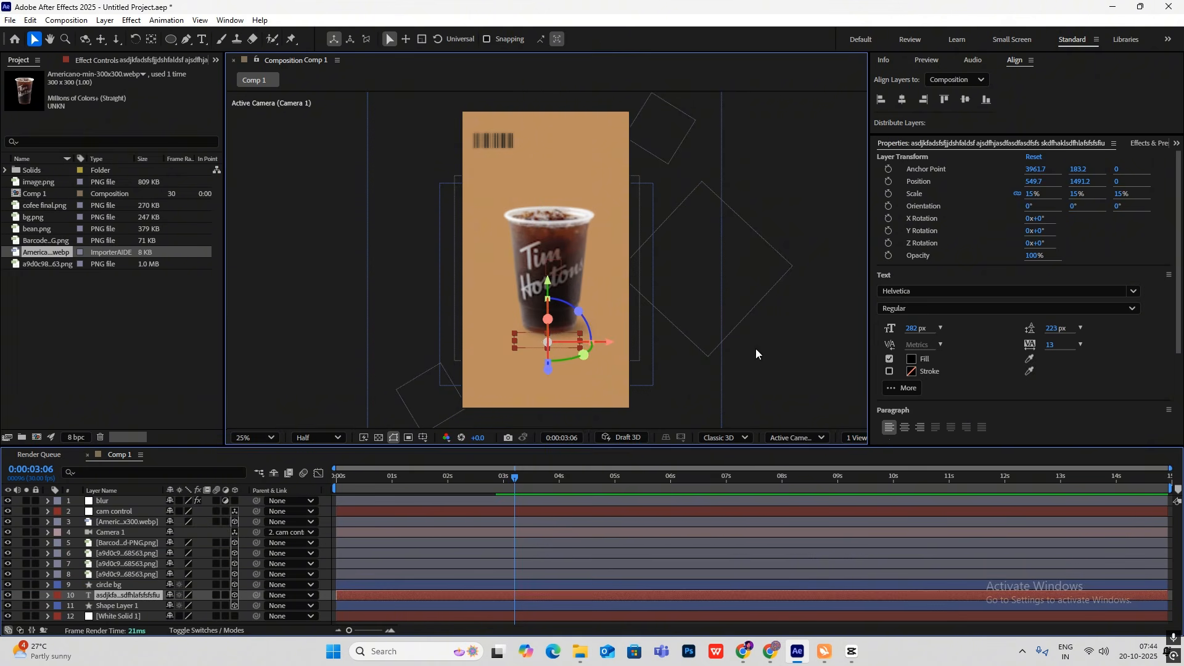
left_click_drag(513, 477, 487, 479)
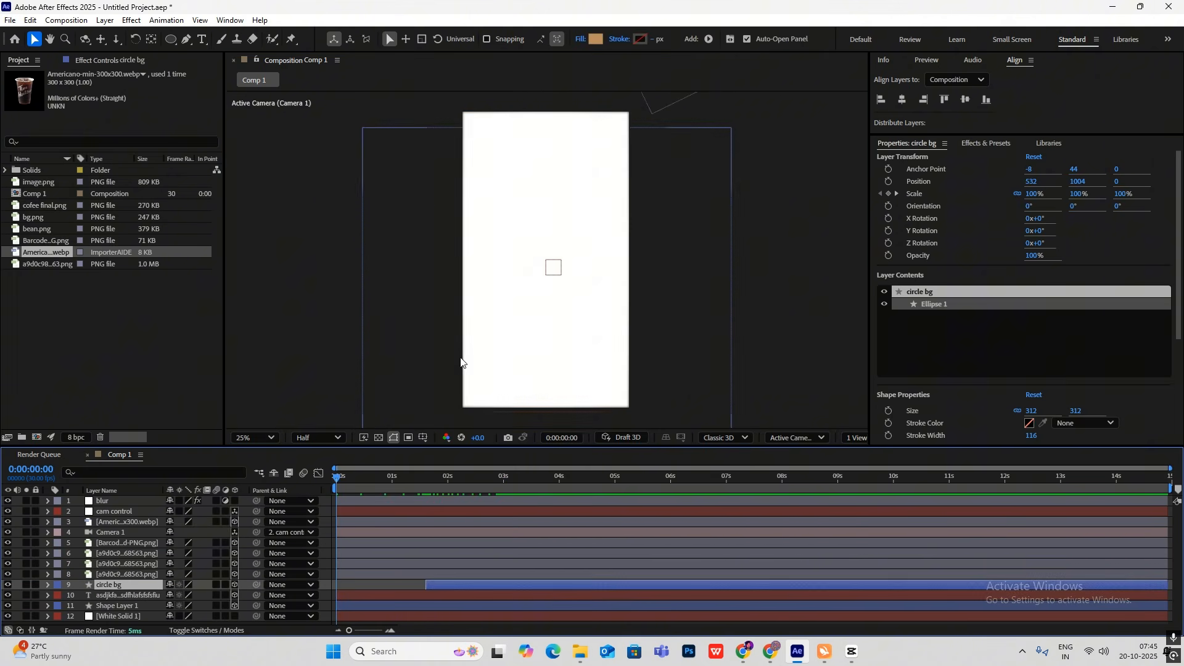
key("space")
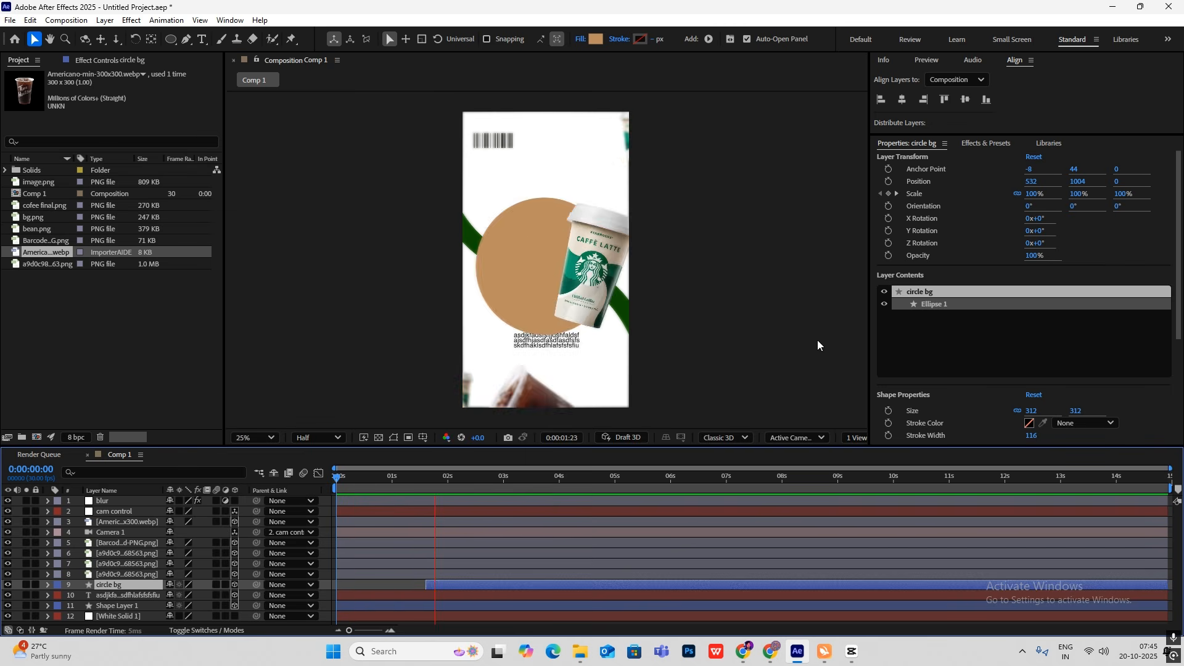
key("space")
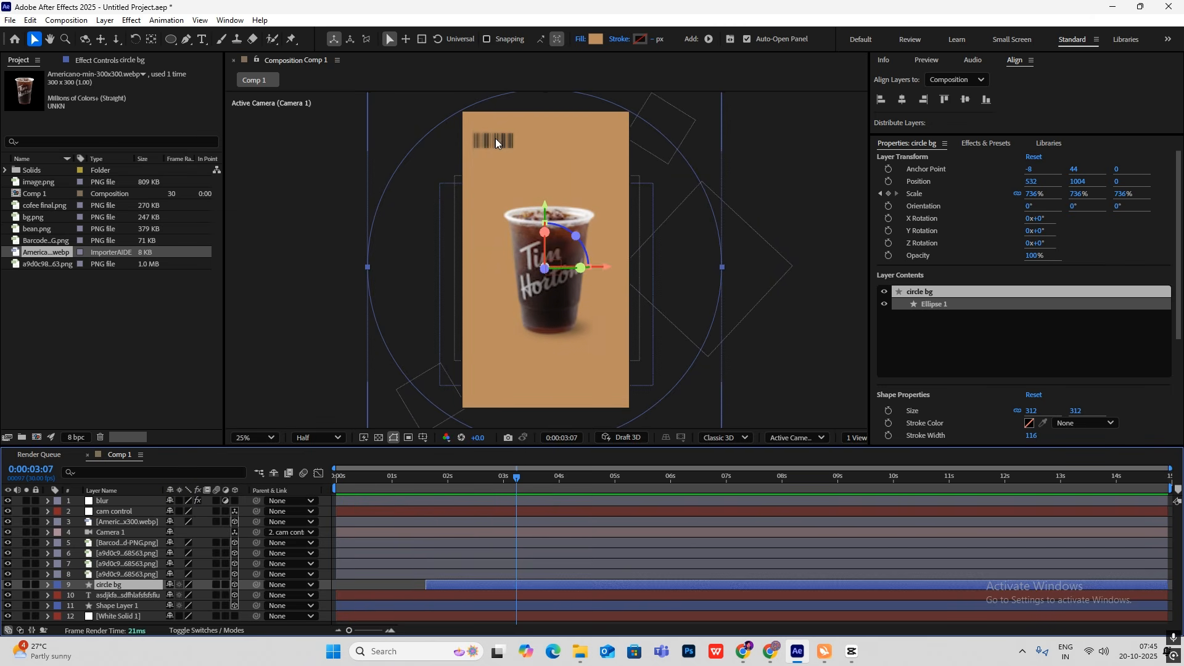
Check the CapCut reference at 00:00:02:11, and in After Effects move the barcode layer below the placeholder text layer.
left_click(853, 653)
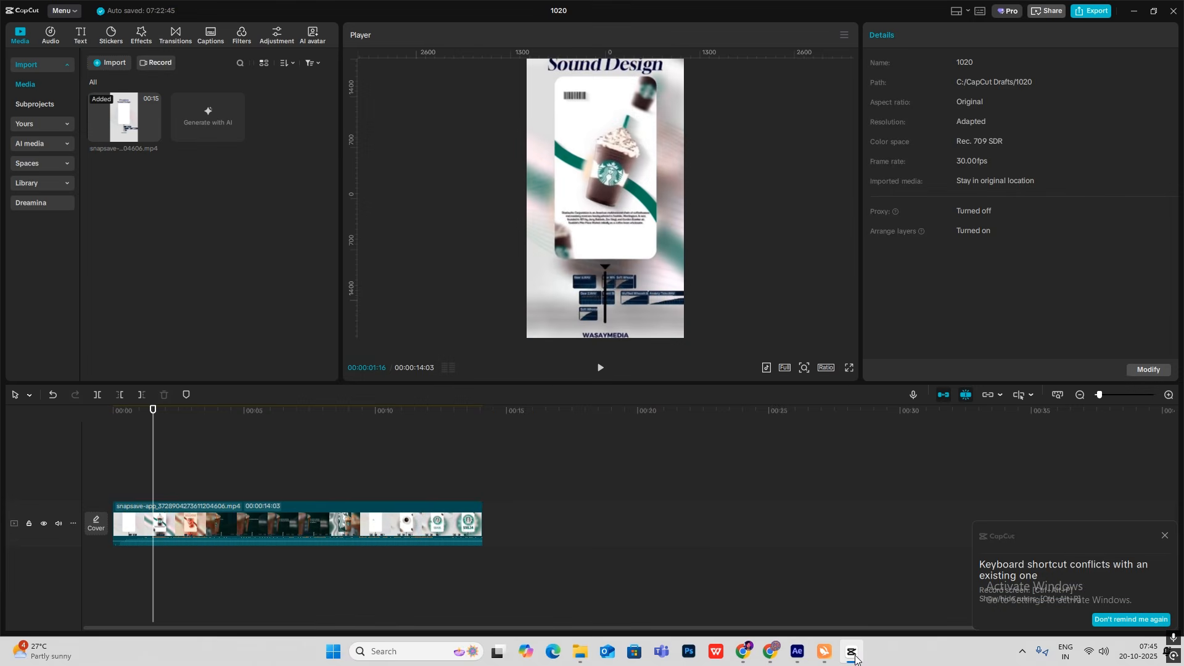
left_click_drag(152, 497, 175, 499)
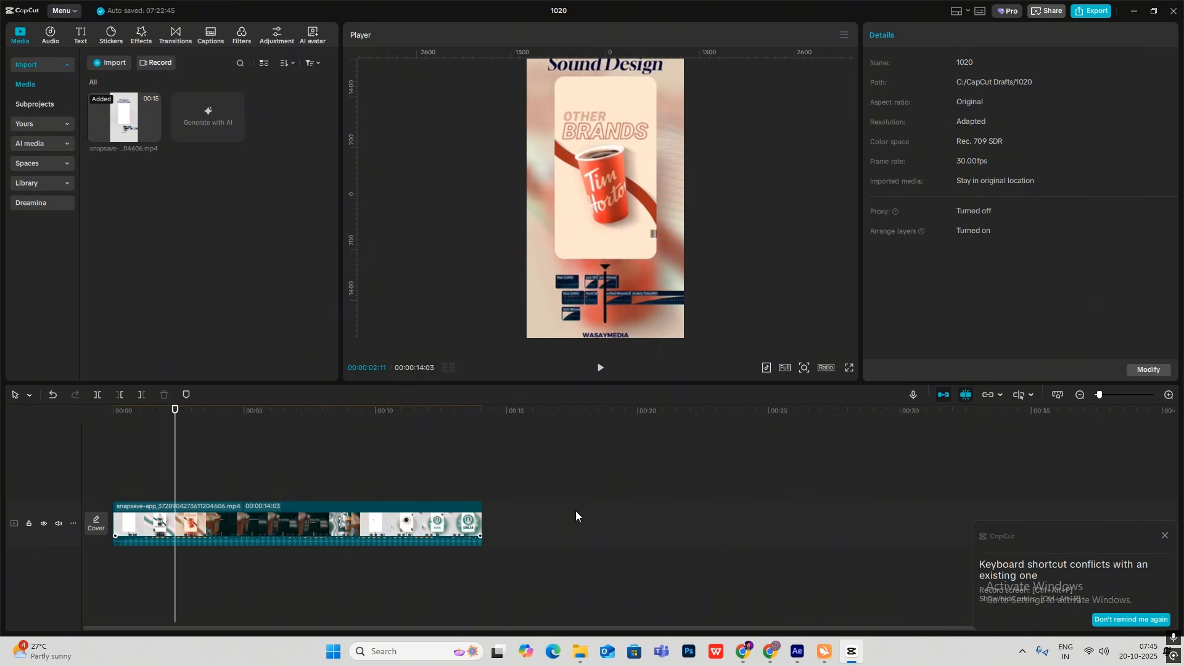
left_click(852, 652)
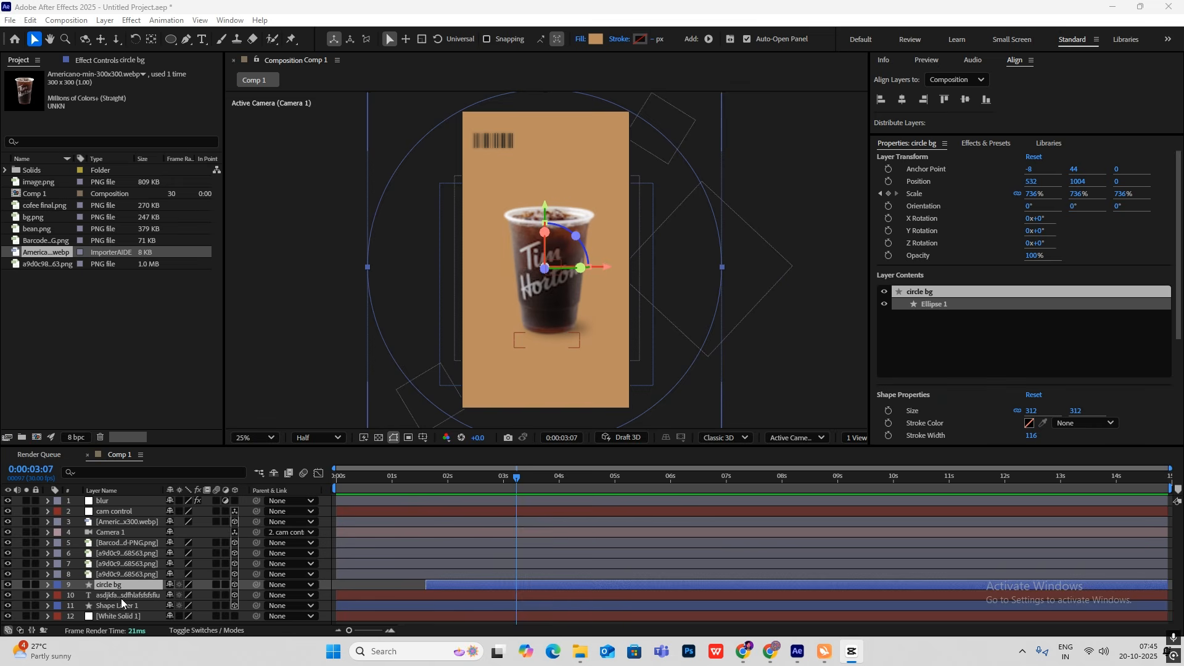
left_click(120, 543)
left_click_drag(119, 543, 125, 601)
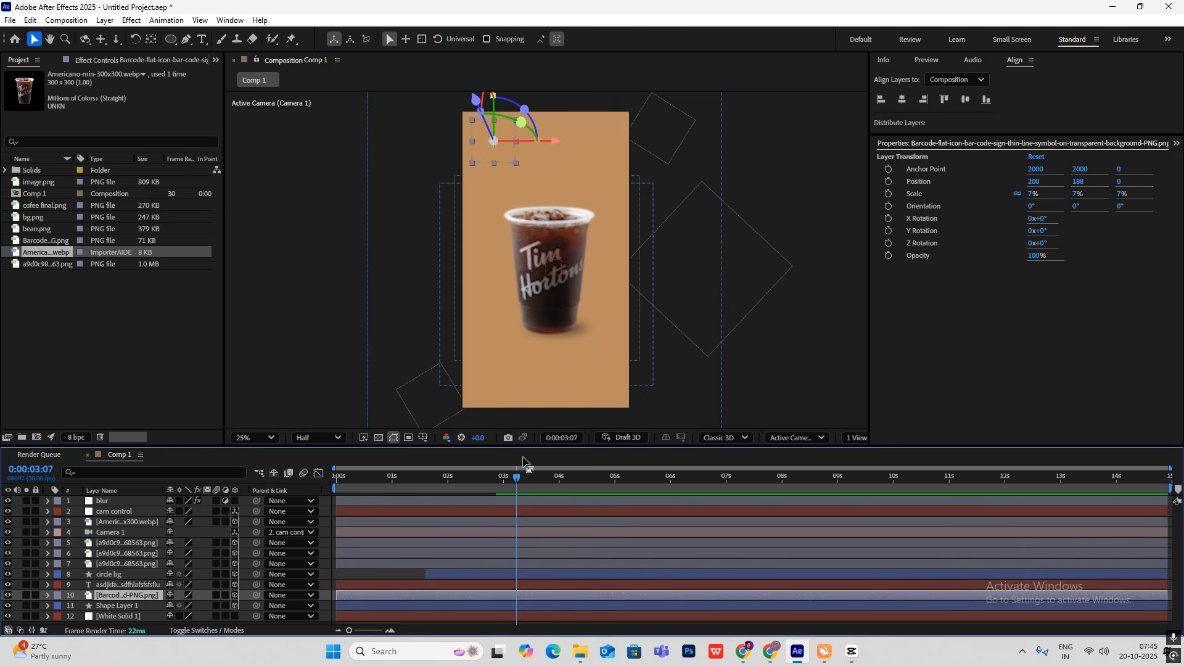
Recheck the title in the CapCut reference, and in After Effects add the text OTHER above the Americano cup at 39% scale.
key("alt+Tab")
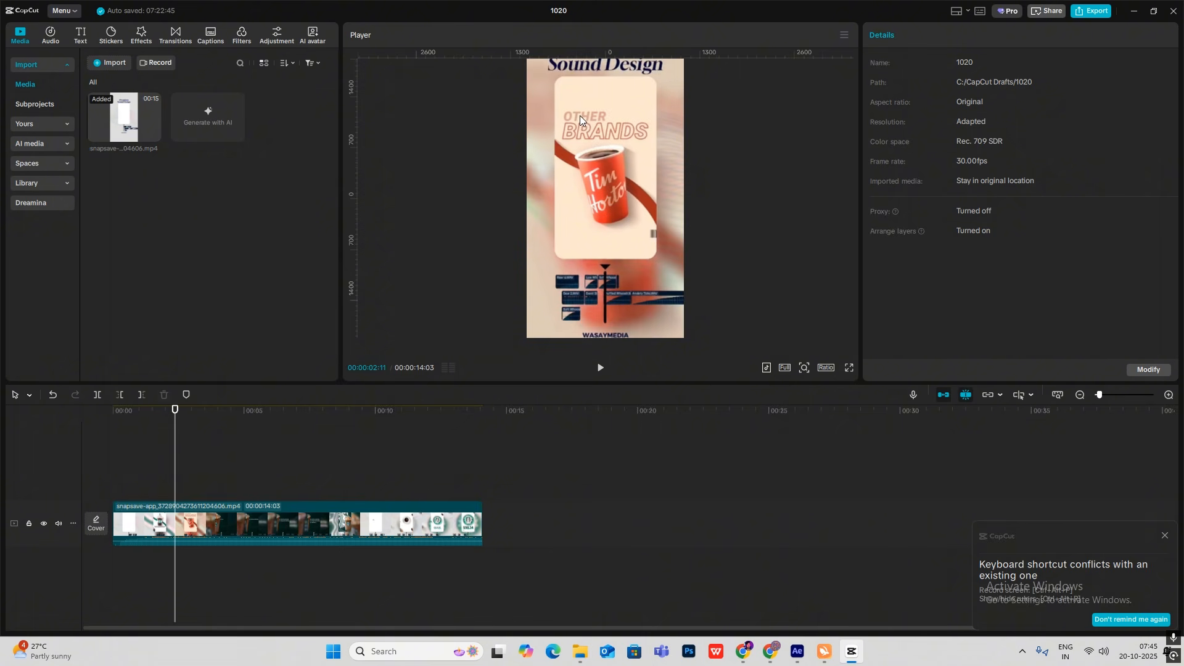
left_click(855, 654)
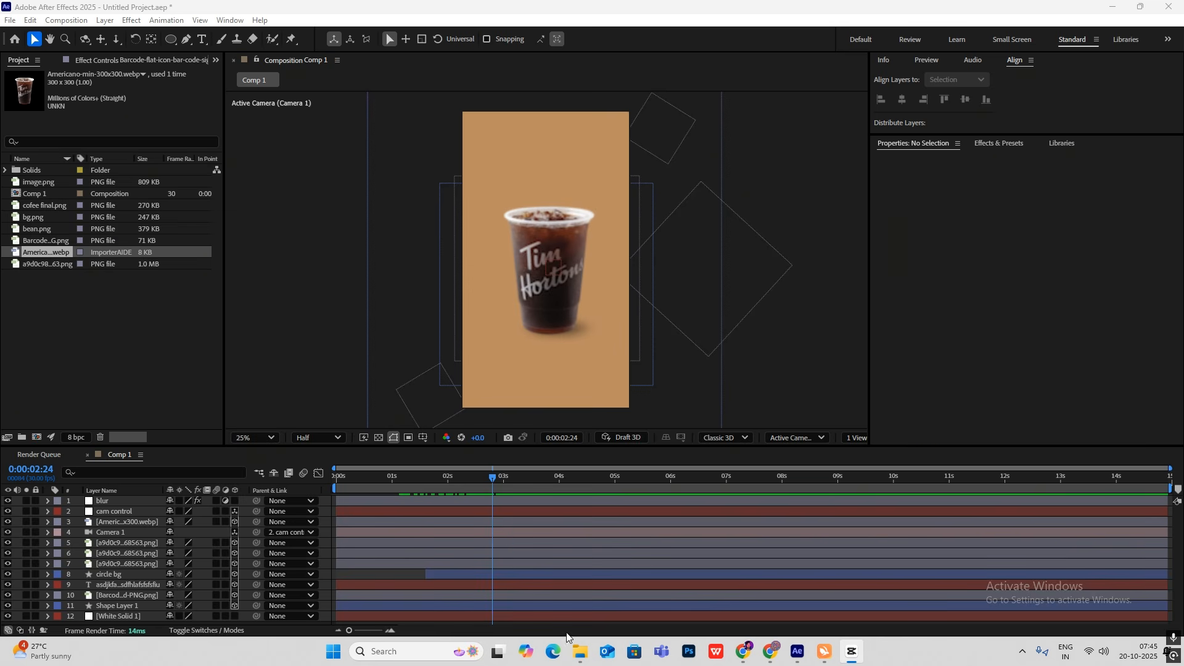
right_click(784, 187)
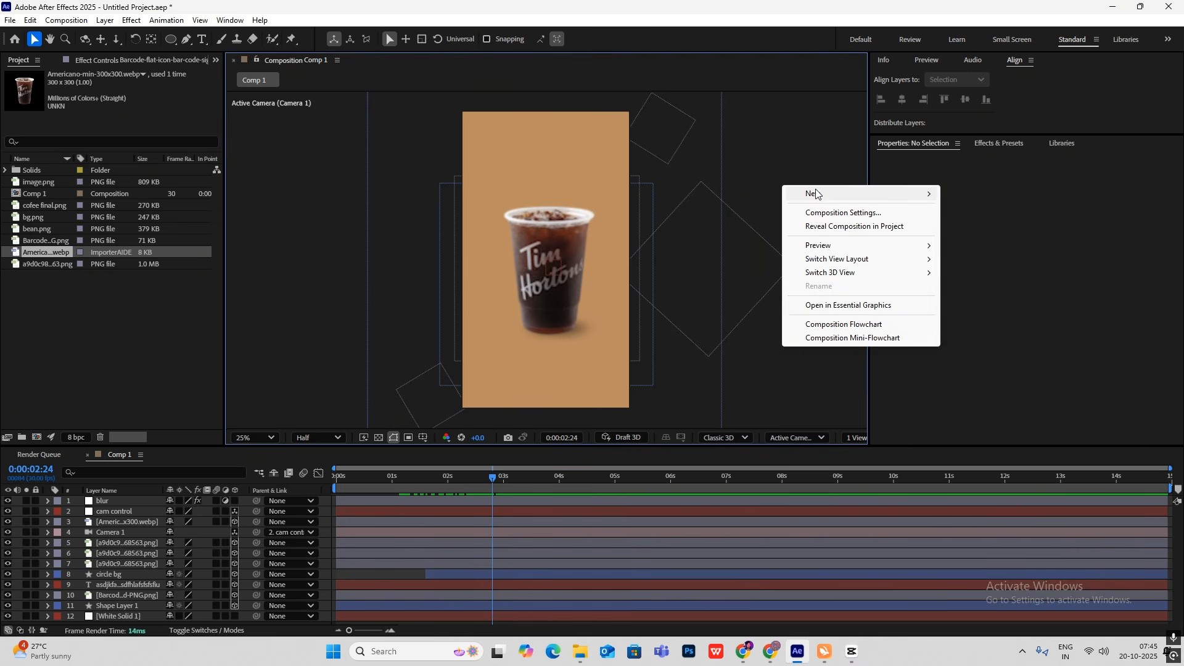
mouse_move(815, 194)
left_click(970, 212)
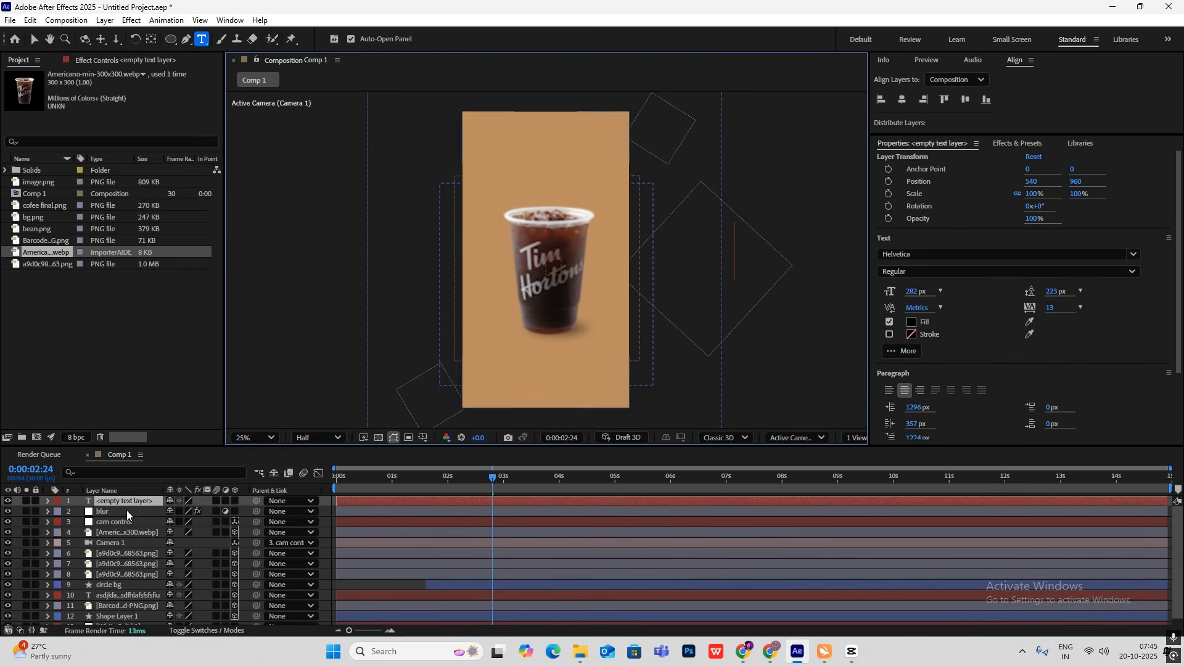
left_click(543, 185)
type("O")
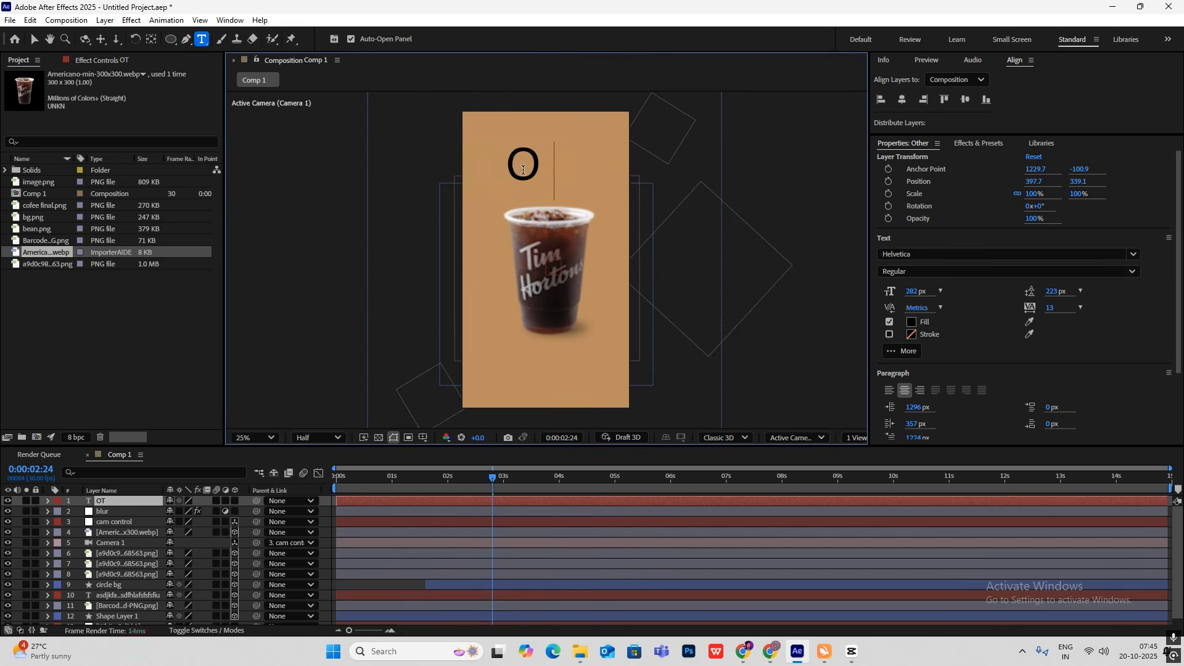
type("THER")
key("Escape")
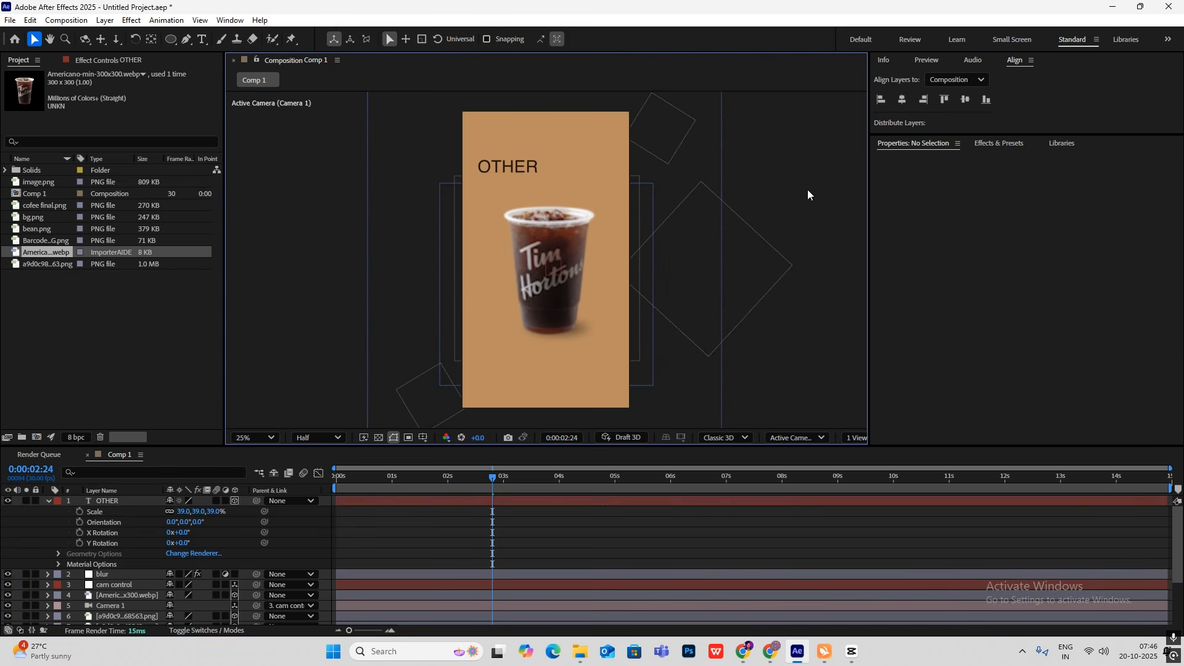
Duplicate the OTHER text layer, change the copy to BRANDS and place it just below OTHER at about 313.9, 455.1, 0.
left_click(105, 504)
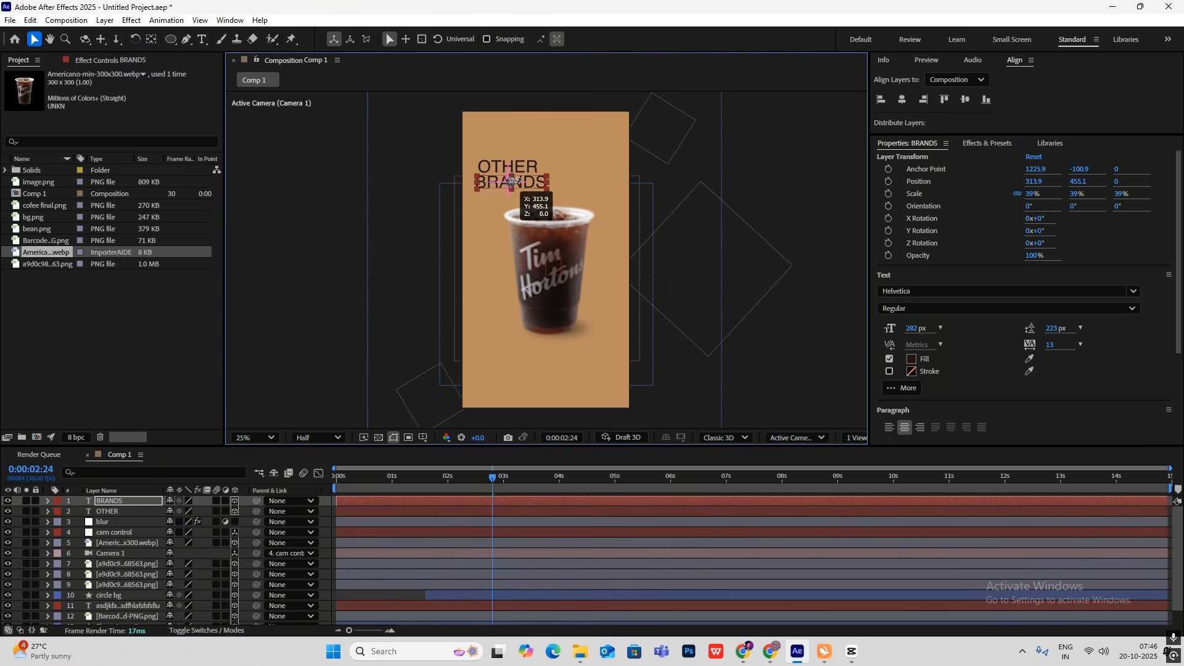
Glance at the CapCut reference, then set the BRANDS text to bold italic at 62% scale.
left_click(853, 652)
left_click(854, 650)
left_click(926, 306)
left_click(925, 376)
left_click(708, 253)
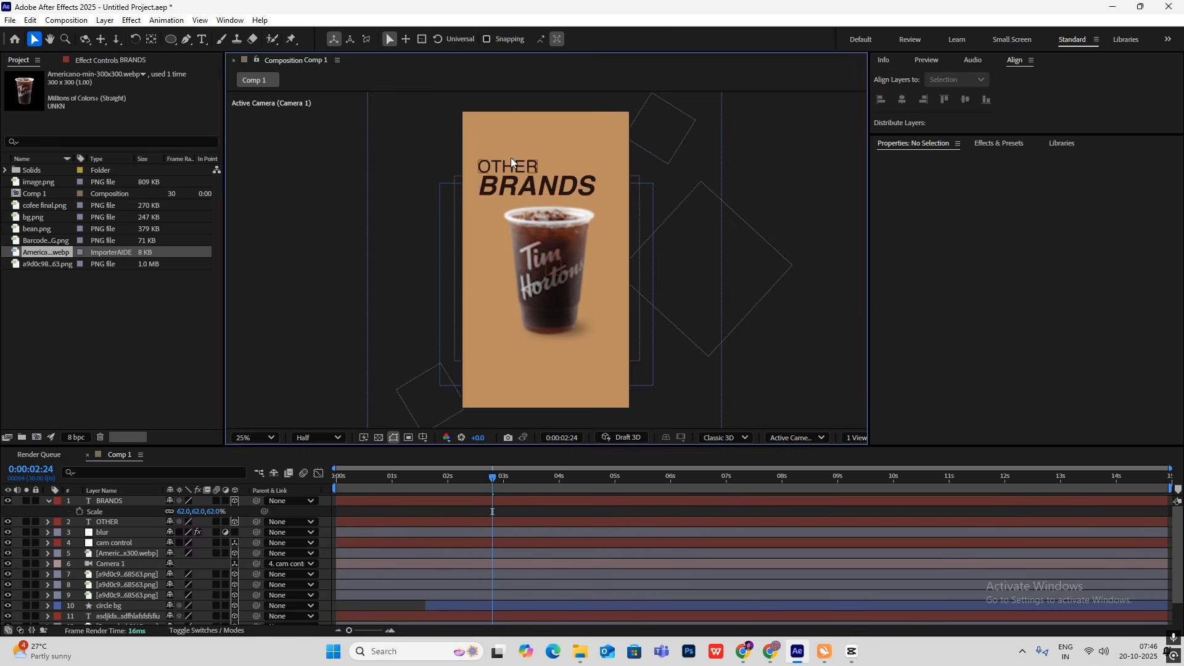
Turn off the BRANDS text's fill and enable its stroke to make it outline-only.
left_click(536, 185)
left_click(891, 360)
left_click(890, 372)
left_click(708, 253)
left_click(48, 501)
Check the curved stripe in the CapCut reference, then duplicate Shape Layer 1 and move the copy directly above circle bg.
left_click(852, 651)
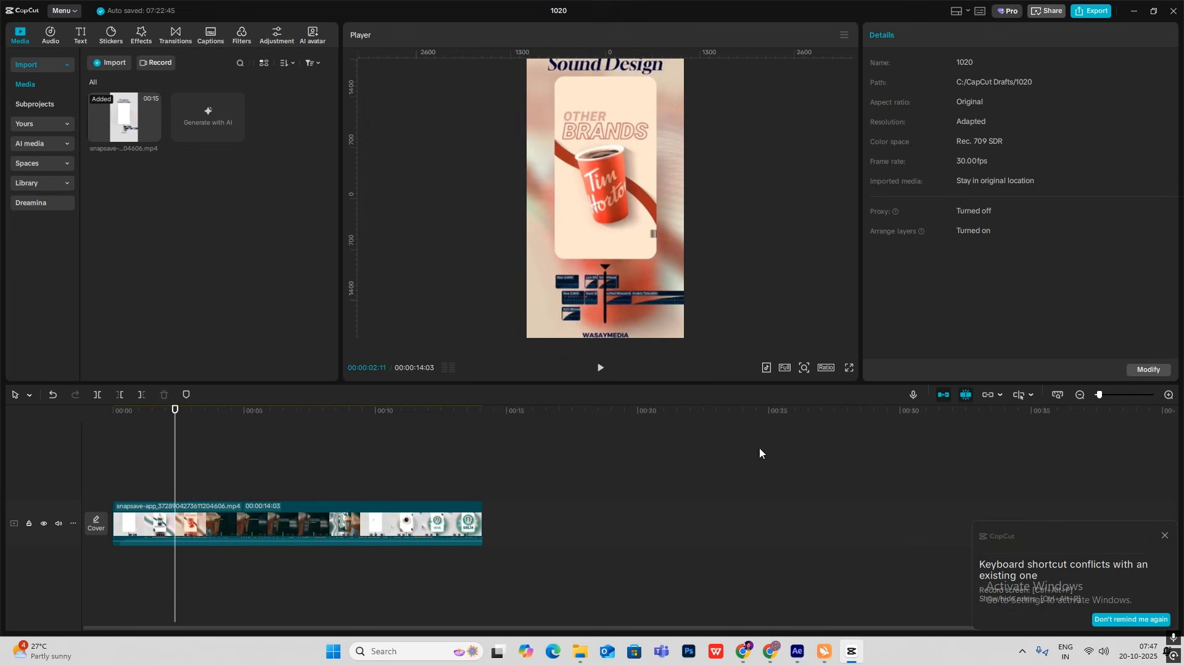
left_click(850, 652)
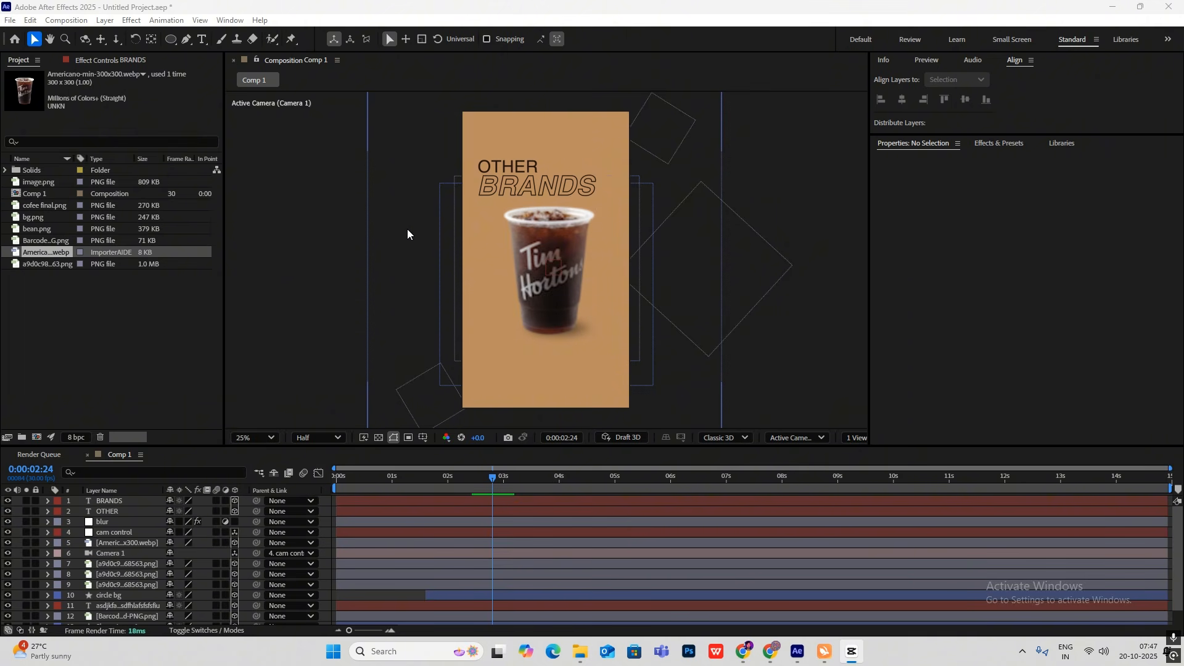
scroll(127, 564, "down", 1)
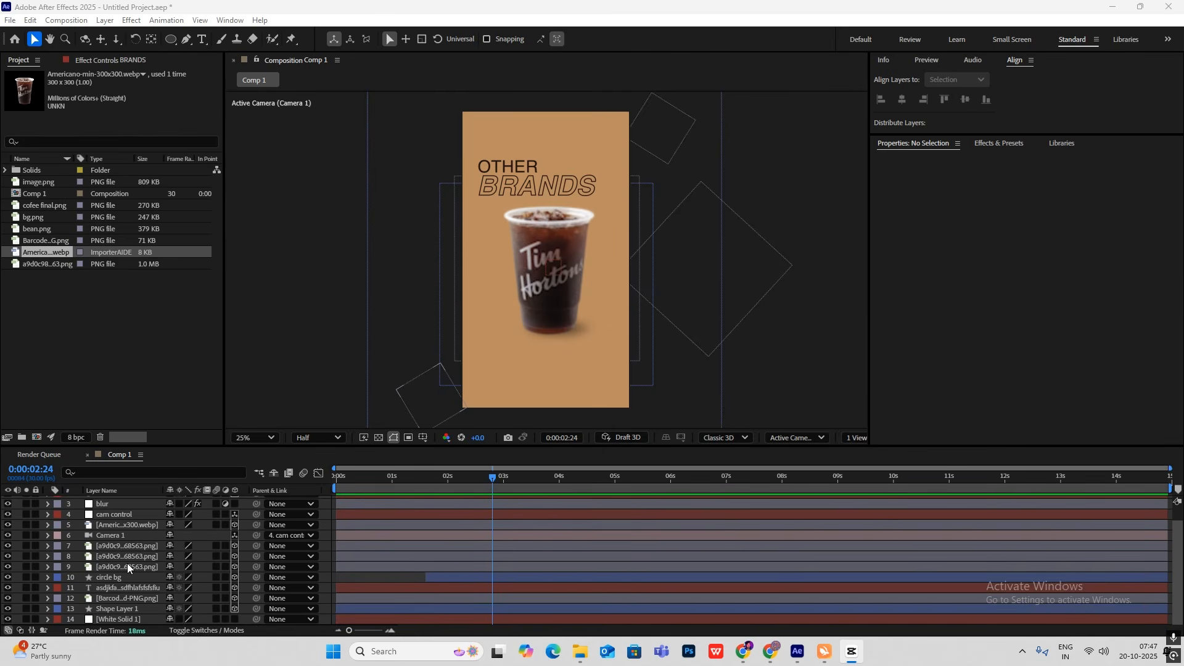
left_click(133, 608)
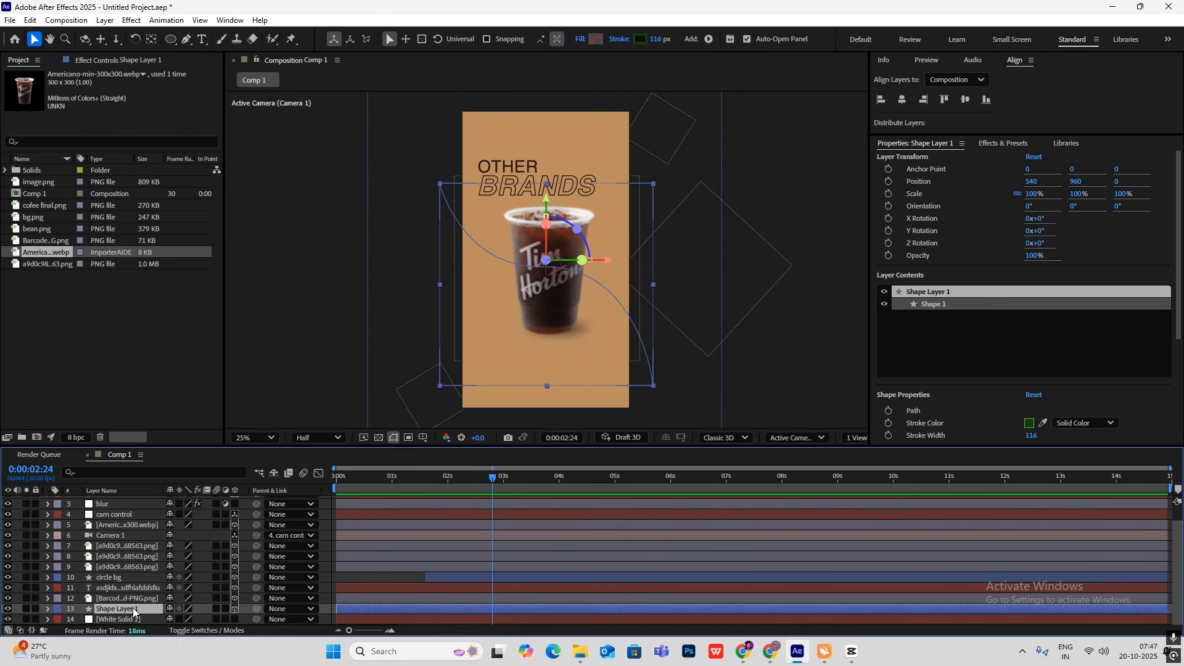
key("ctrl+d")
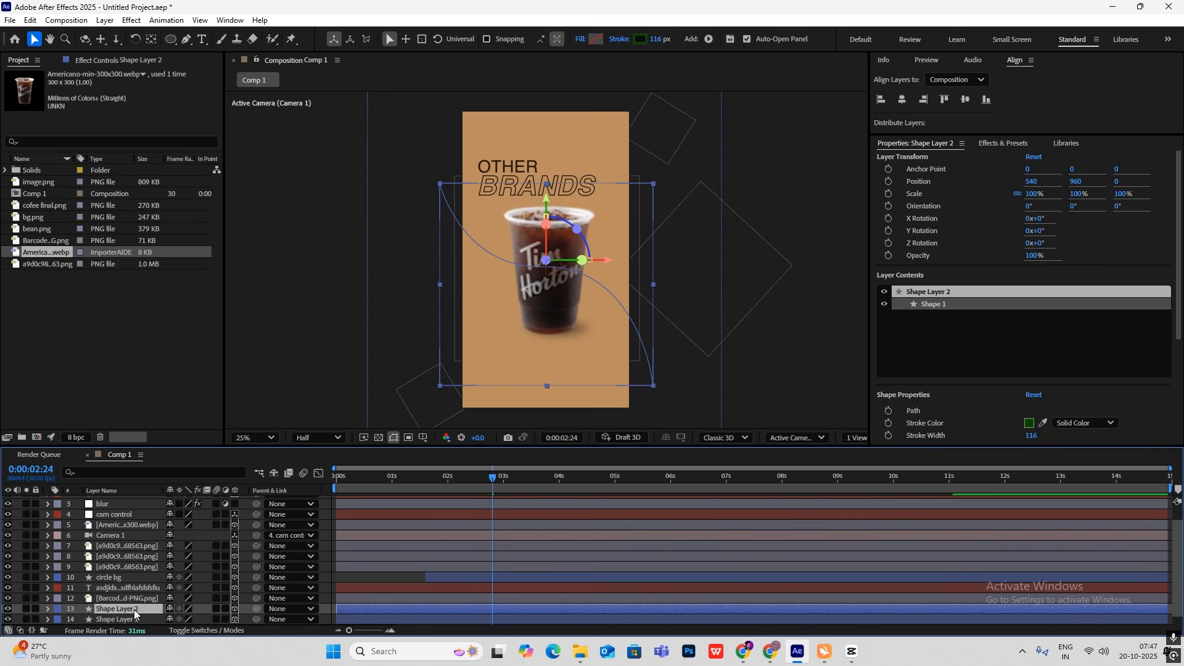
mouse_move(135, 609)
left_mouse_down()
mouse_move(130, 501)
mouse_move(135, 591)
left_mouse_up()
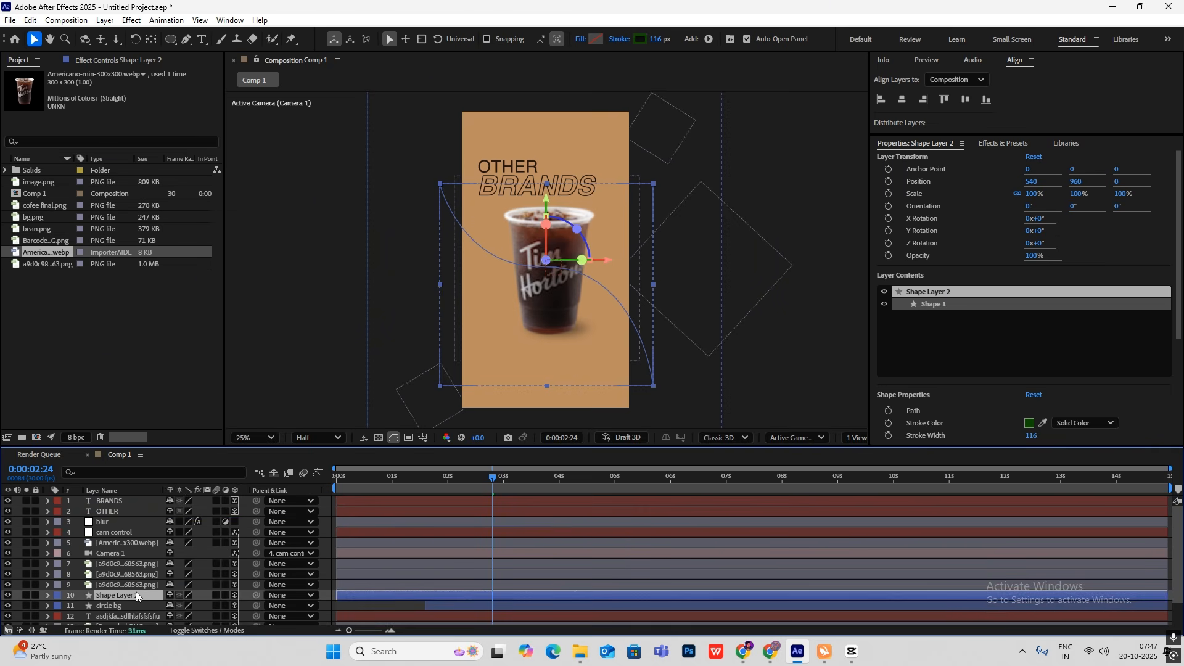
Recolour the duplicated stripe's stroke with a dark tone sampled from the iced coffee in the cup.
left_click(642, 39)
left_click_drag(574, 167, 272, 166)
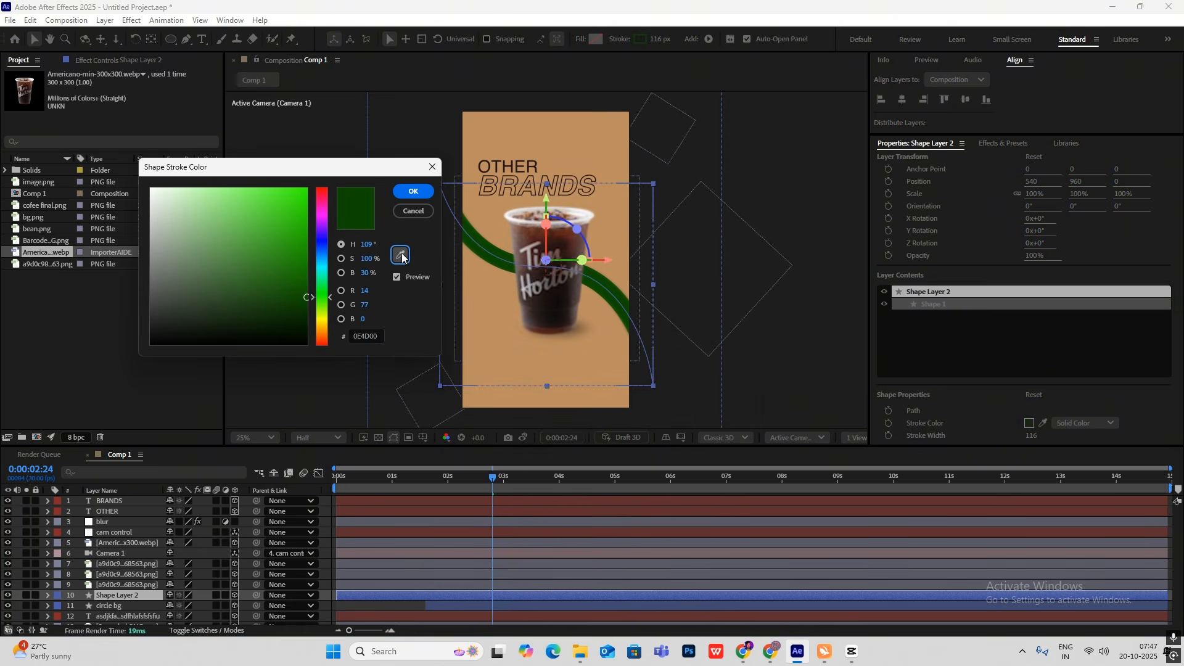
left_click(401, 255)
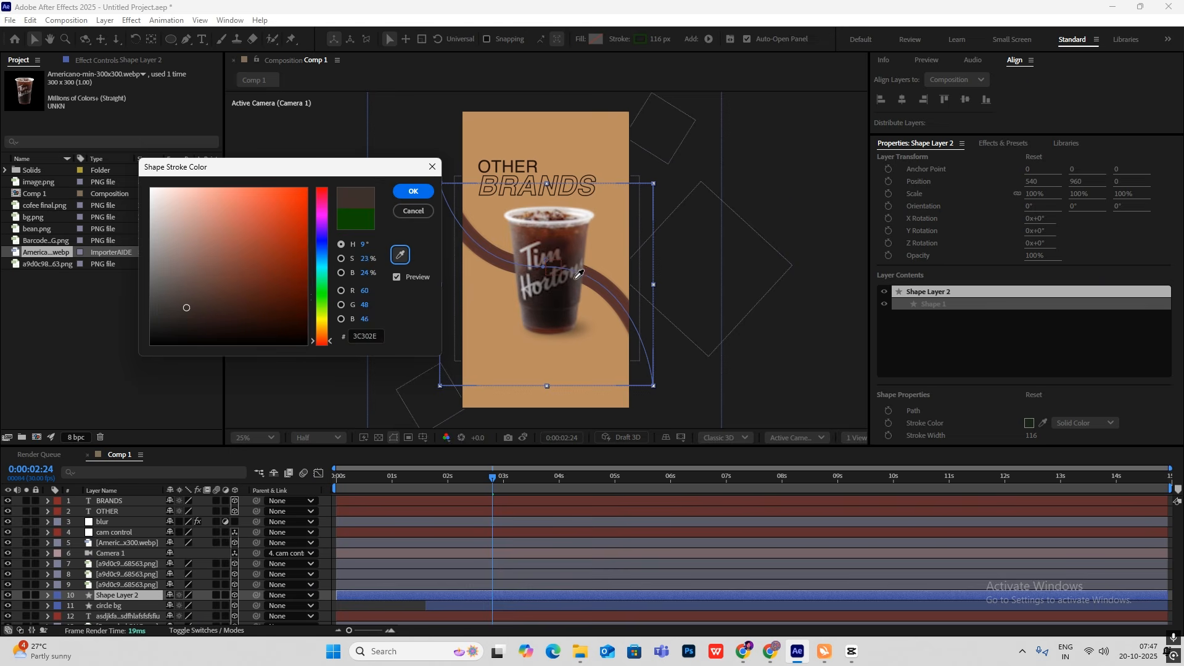
left_click(571, 311)
left_click(414, 191)
left_click(795, 158)
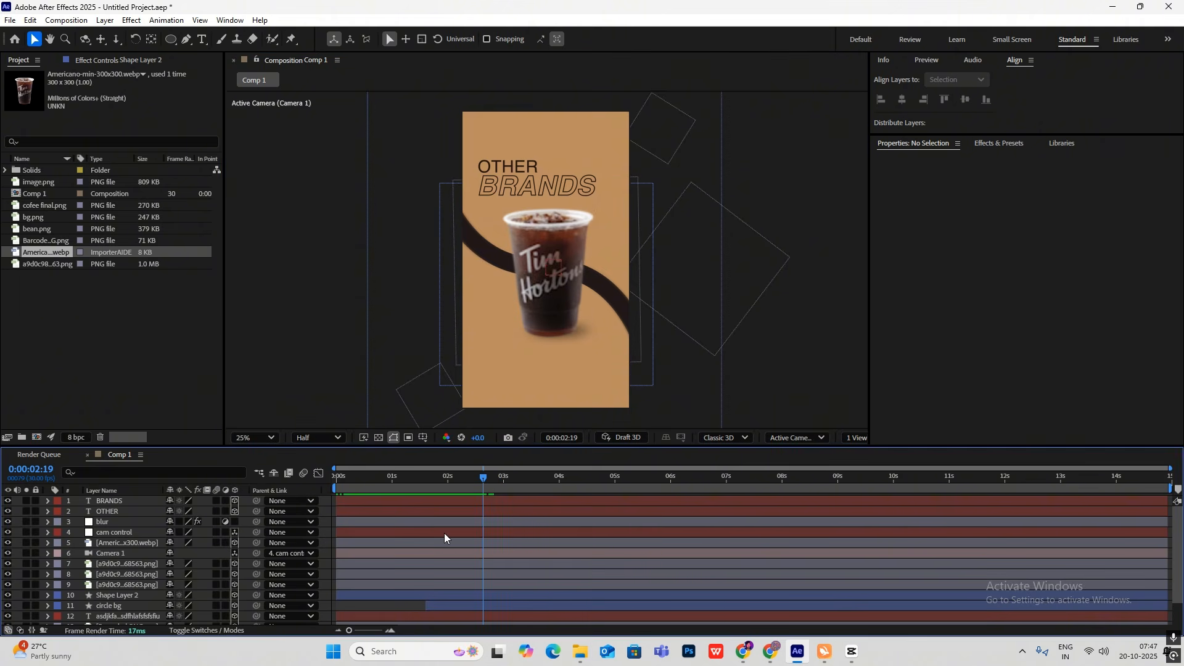
Compare the stripe's timing in the CapCut reference at 00:00:02:18 with the same part of the composition.
left_click(852, 652)
mouse_move(175, 469)
left_mouse_down()
mouse_move(154, 470)
mouse_move(181, 471)
left_mouse_up()
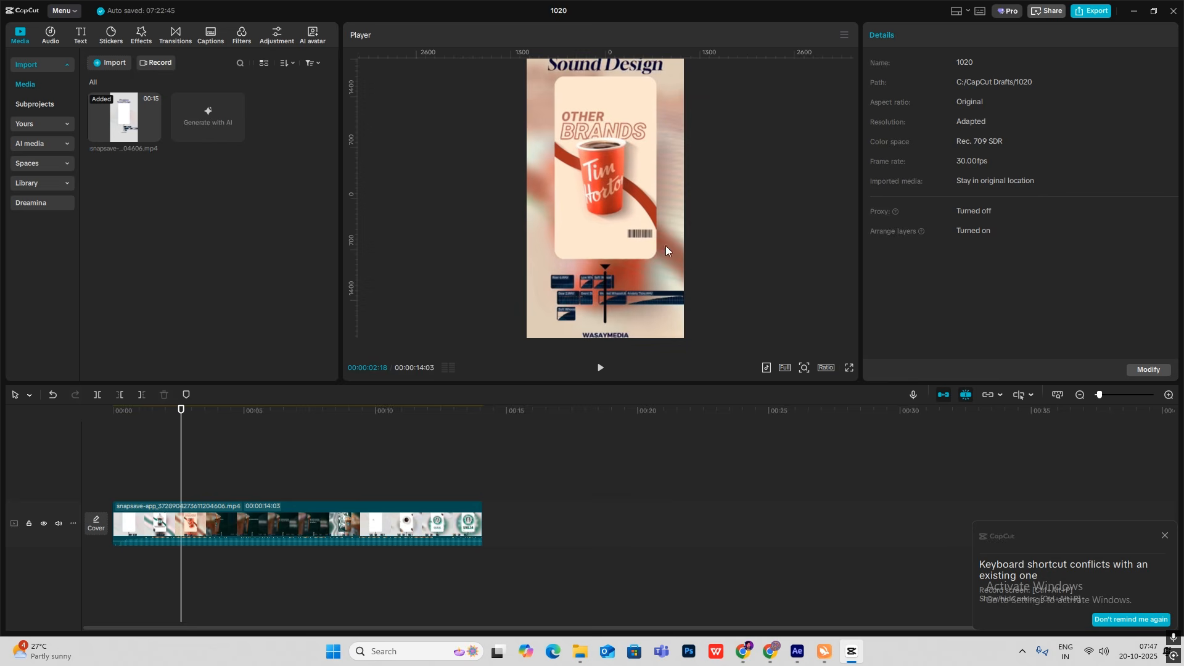
left_click(850, 656)
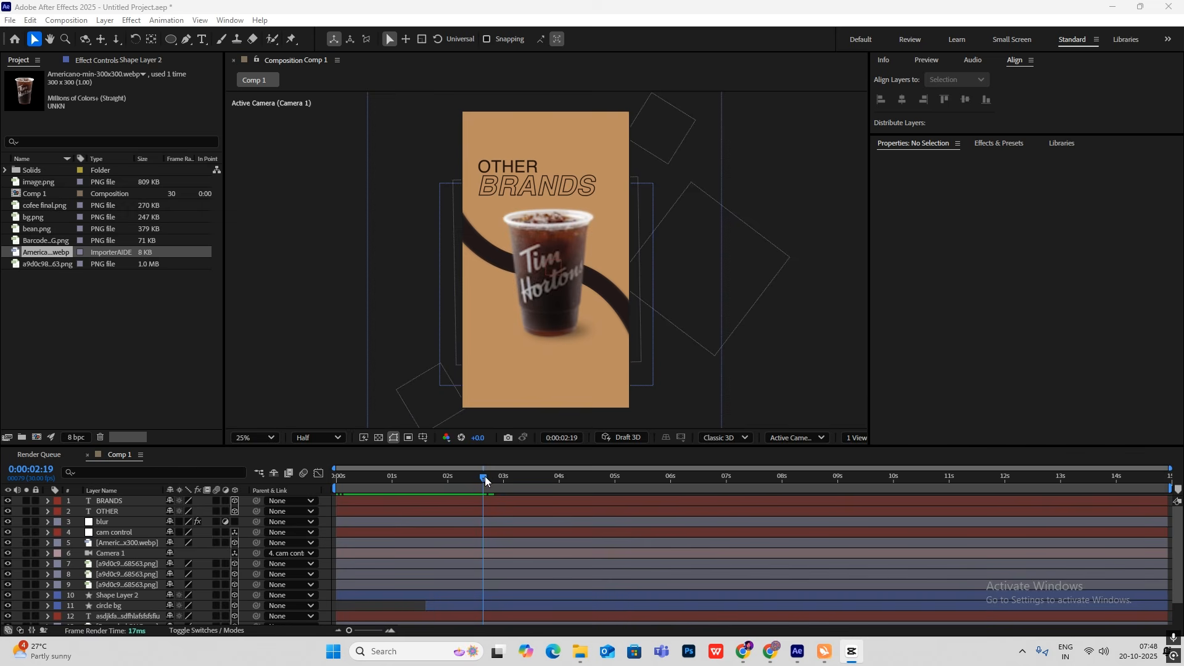
mouse_move(484, 476)
left_mouse_down()
mouse_move(438, 478)
mouse_move(495, 487)
left_mouse_up()
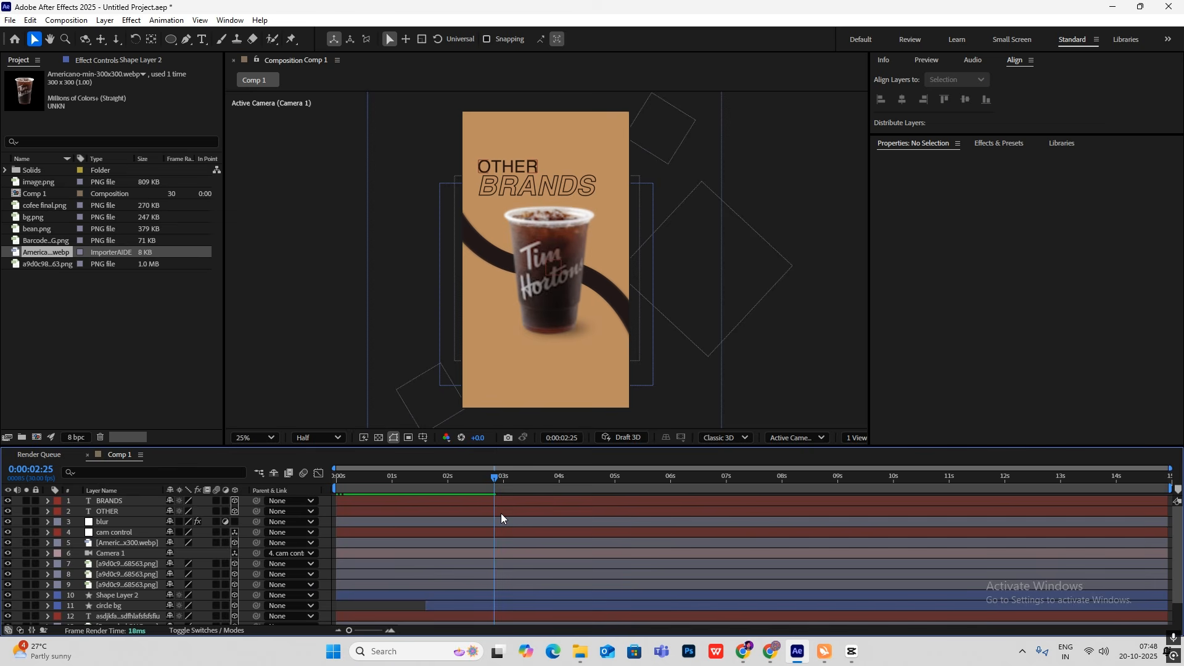
left_click_drag(495, 479, 472, 490)
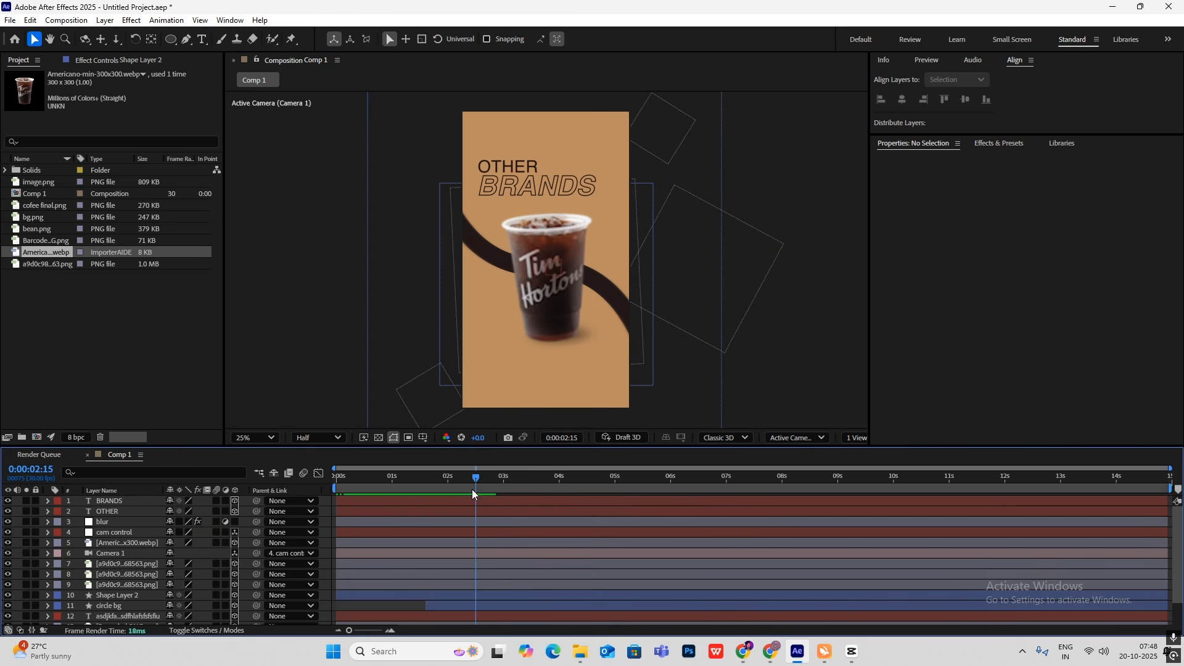
Shift Shape Layer 2 on the timeline so it begins at 0:00:02:02 and show its Trim Paths properties.
scroll(123, 557, "down", 1)
left_click(126, 568)
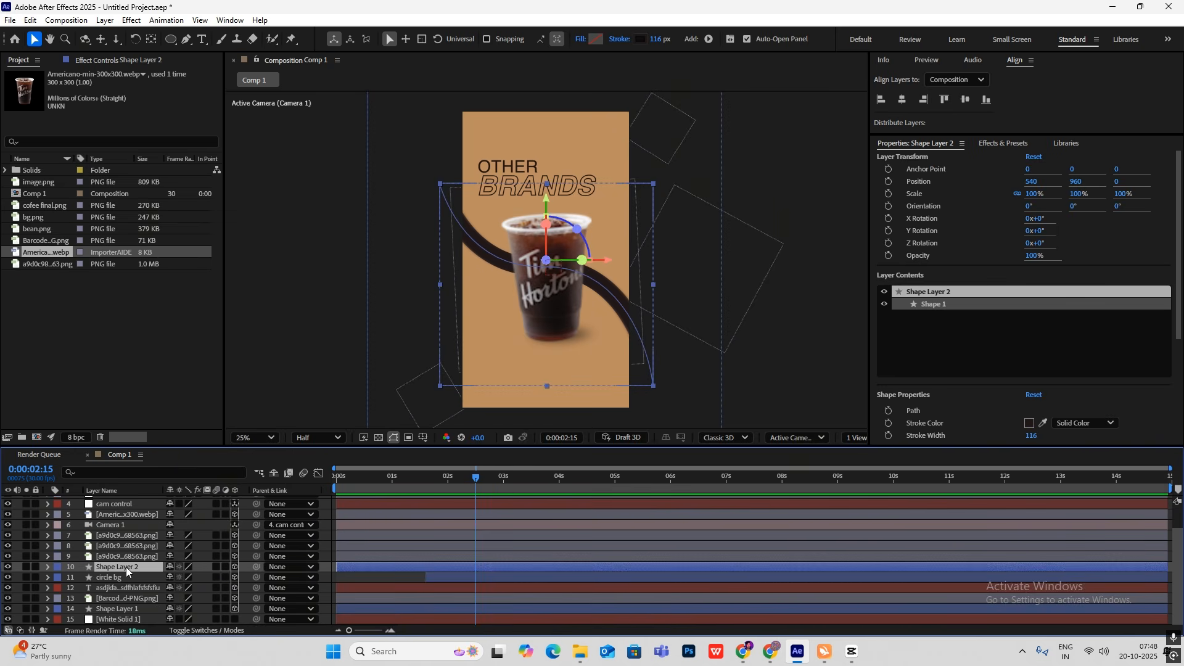
key("u")
left_click_drag(376, 566, 483, 567)
left_click_drag(474, 483, 503, 504)
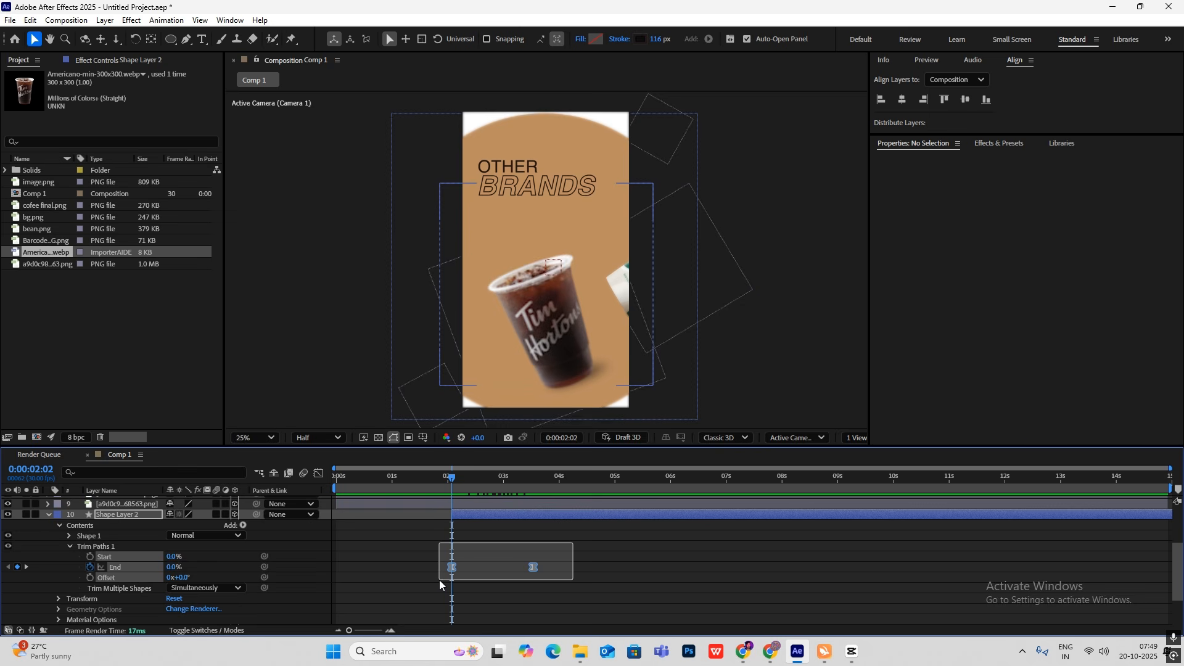
Delete Shape Layer 2's existing Trim Paths End keyframes and set both Start and End to 100%.
left_click_drag(439, 580, 439, 580)
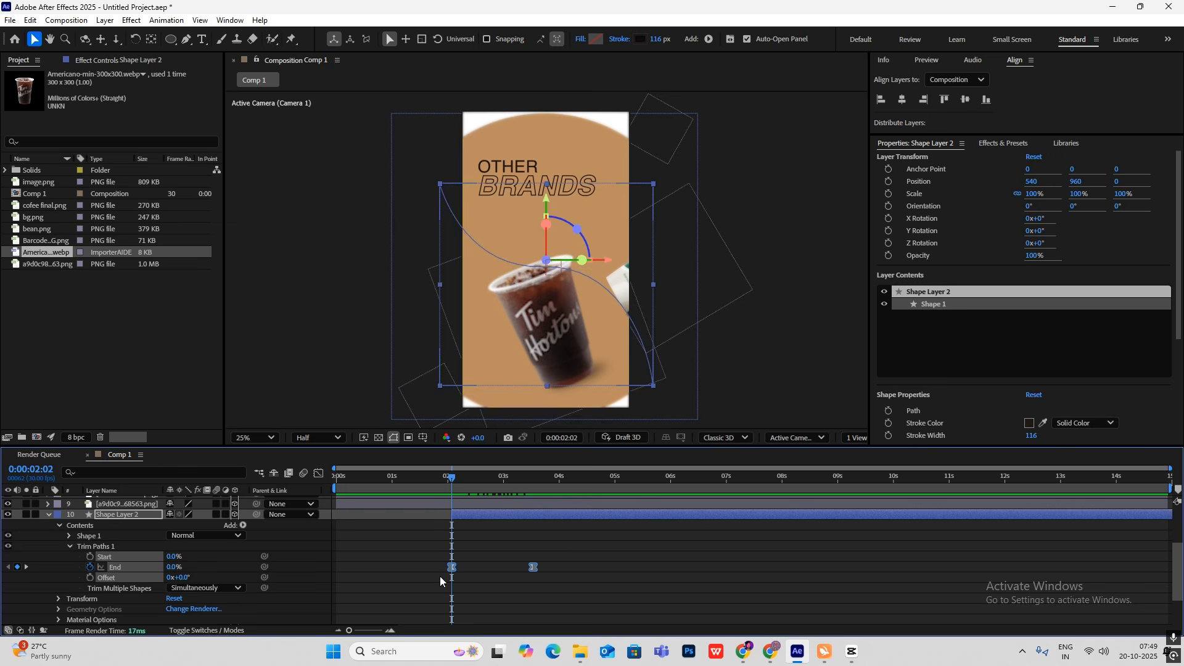
key("Delete")
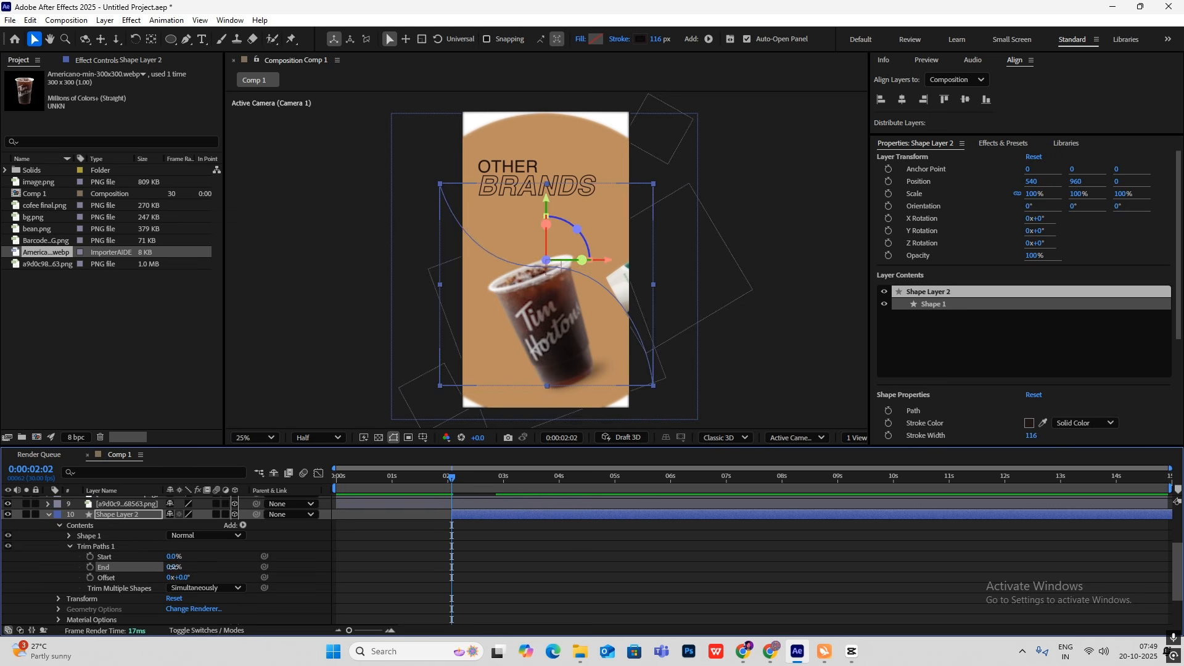
left_click_drag(173, 567, 327, 557)
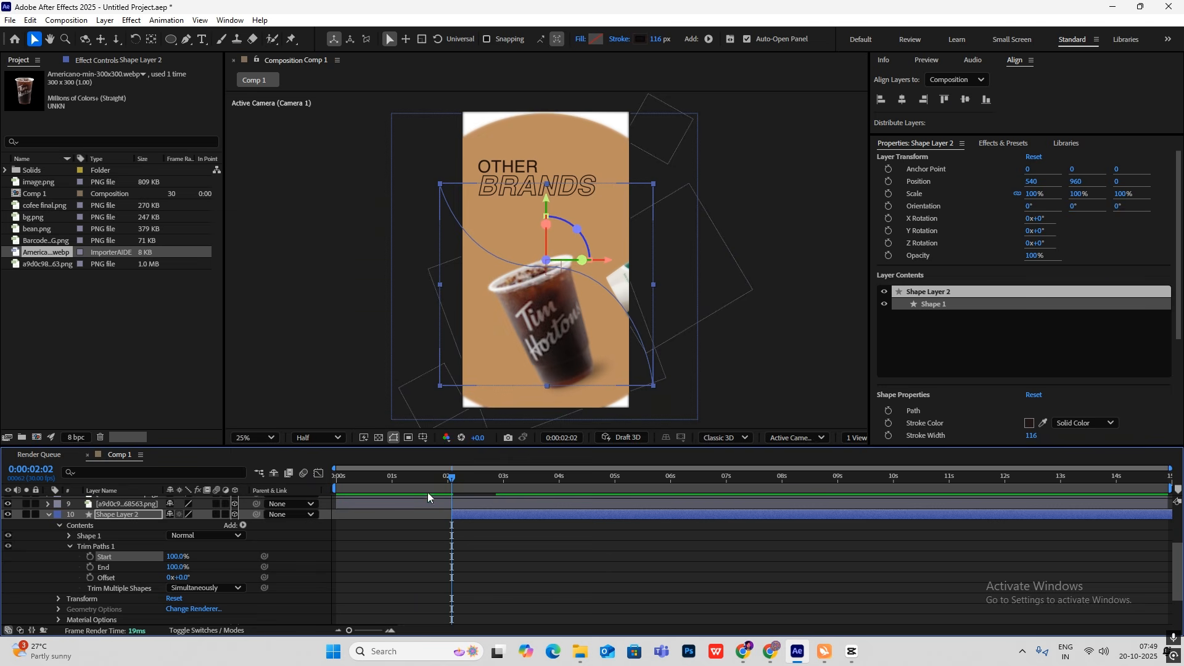
Keyframe the stripe's Trim Paths End from 100% at 0:00:02:02 to 0% at 0:00:03:00.
left_click(90, 568)
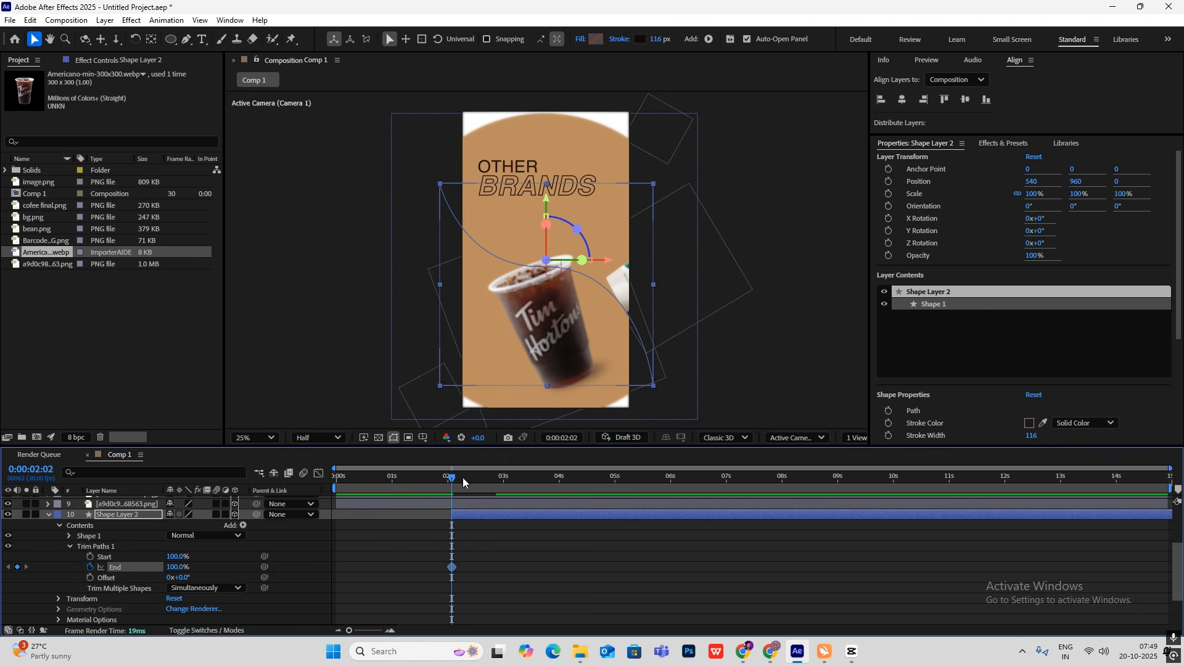
left_click_drag(452, 480, 503, 480)
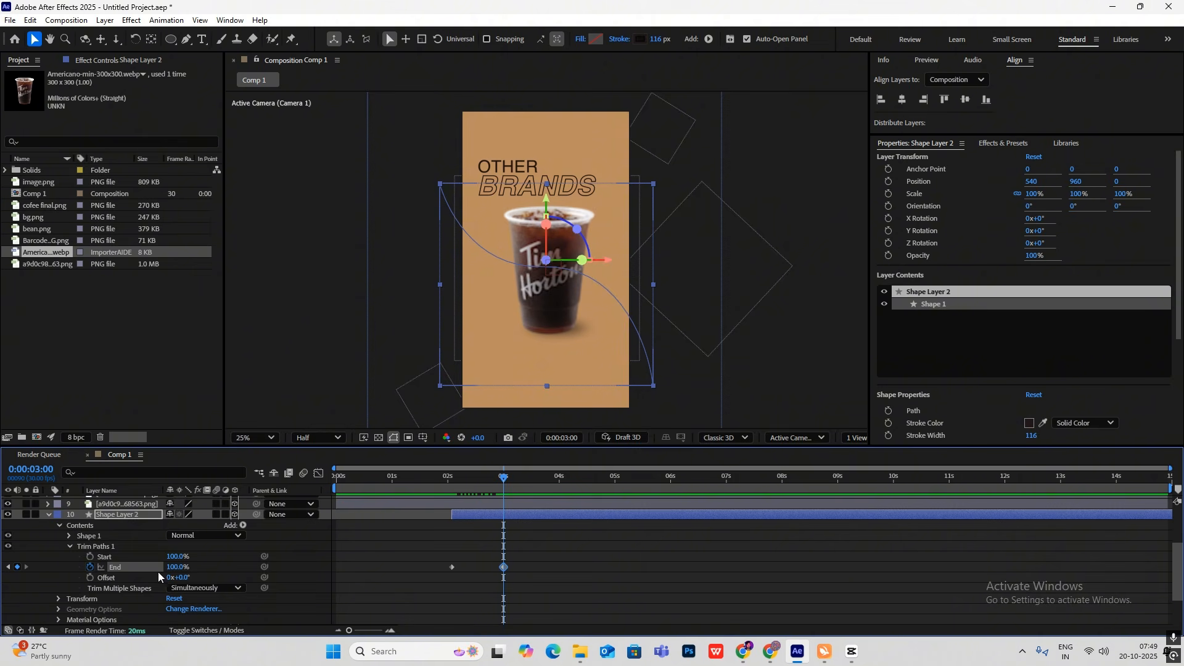
left_click_drag(176, 573, 89, 567)
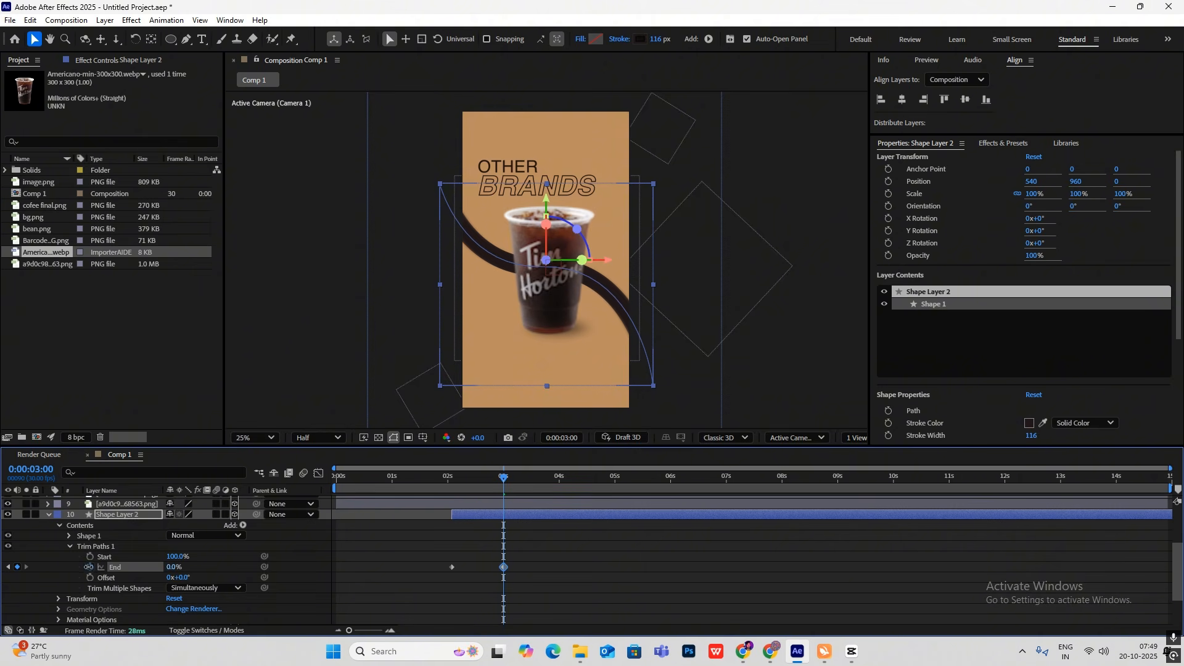
Apply Easy Ease to both Trim Paths End keyframes and adjust their speed curve in the Graph Editor.
mouse_move(501, 497)
left_mouse_down()
mouse_move(452, 497)
mouse_move(511, 498)
left_mouse_up()
left_click_drag(521, 551, 446, 583)
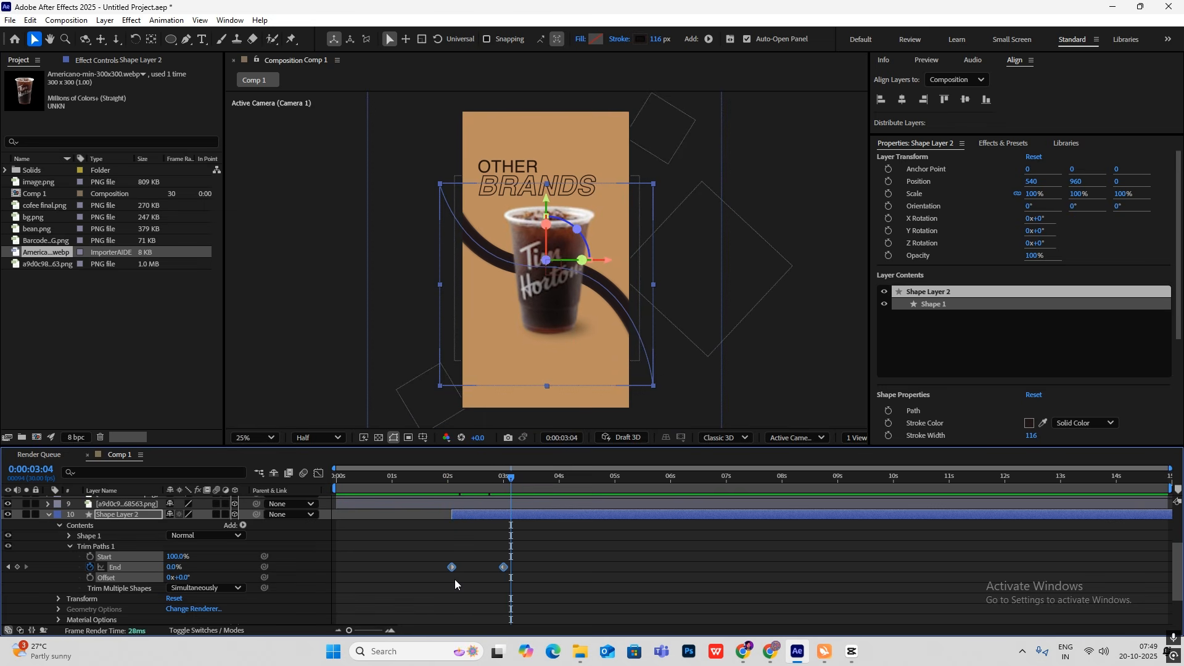
key("F9")
left_click(318, 473)
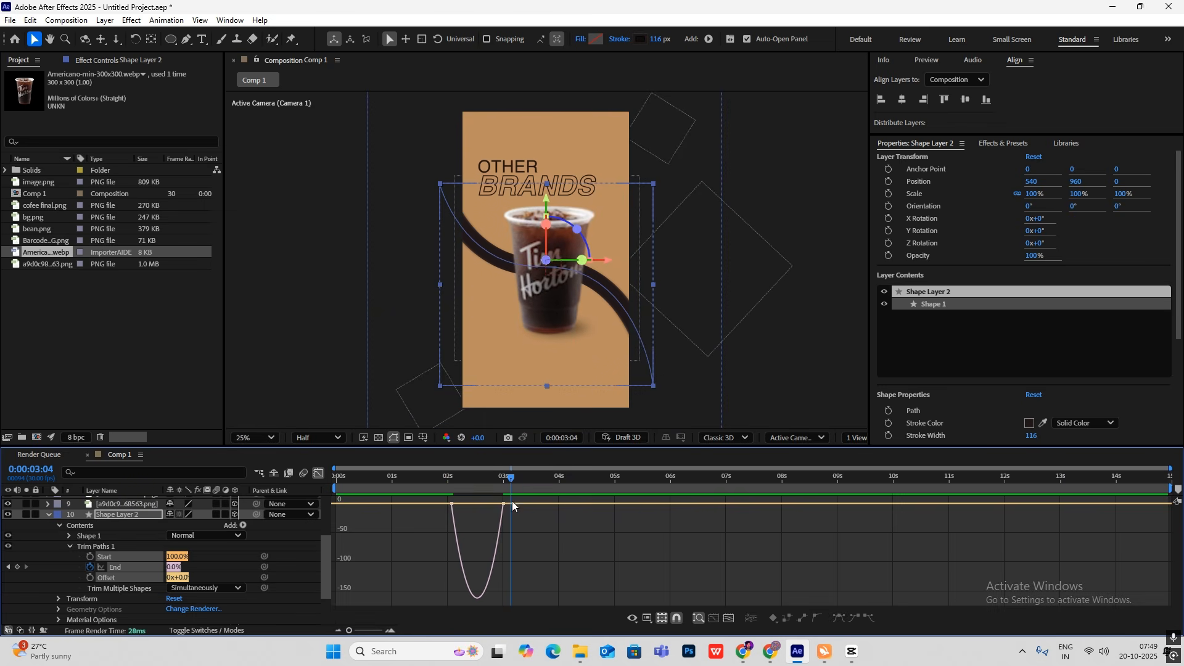
left_click_drag(495, 508, 449, 479)
left_click(319, 473)
Preview the stripe animation from 0:00:02:00, then play the composition from its beginning.
key("space")
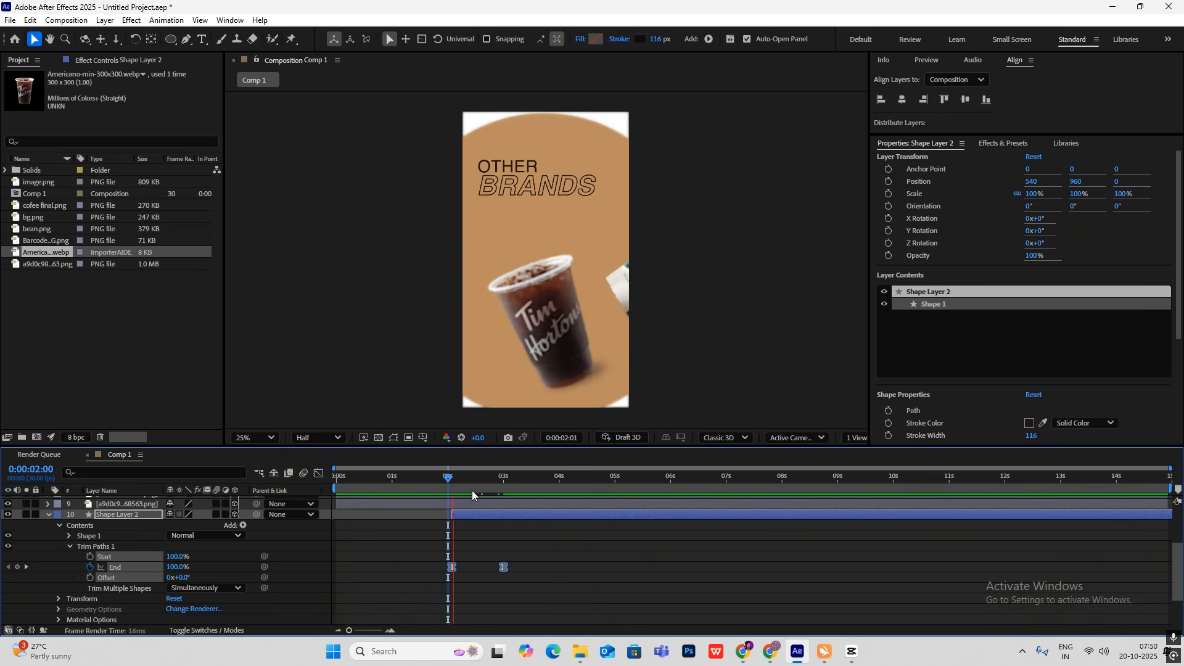
left_click_drag(519, 481, 294, 488)
key("space")
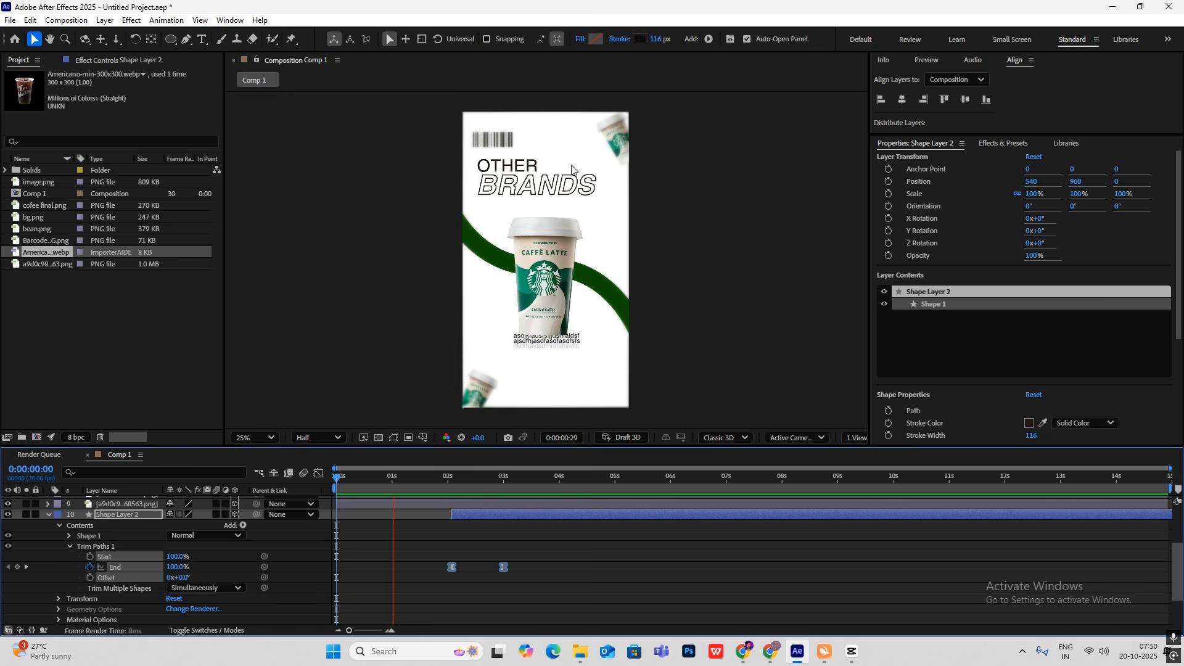
key("space")
Trim the start of the OTHER and BRANDS text layers to 0:00:02:16, checking the text's timing against the CapCut reference.
left_click(50, 515)
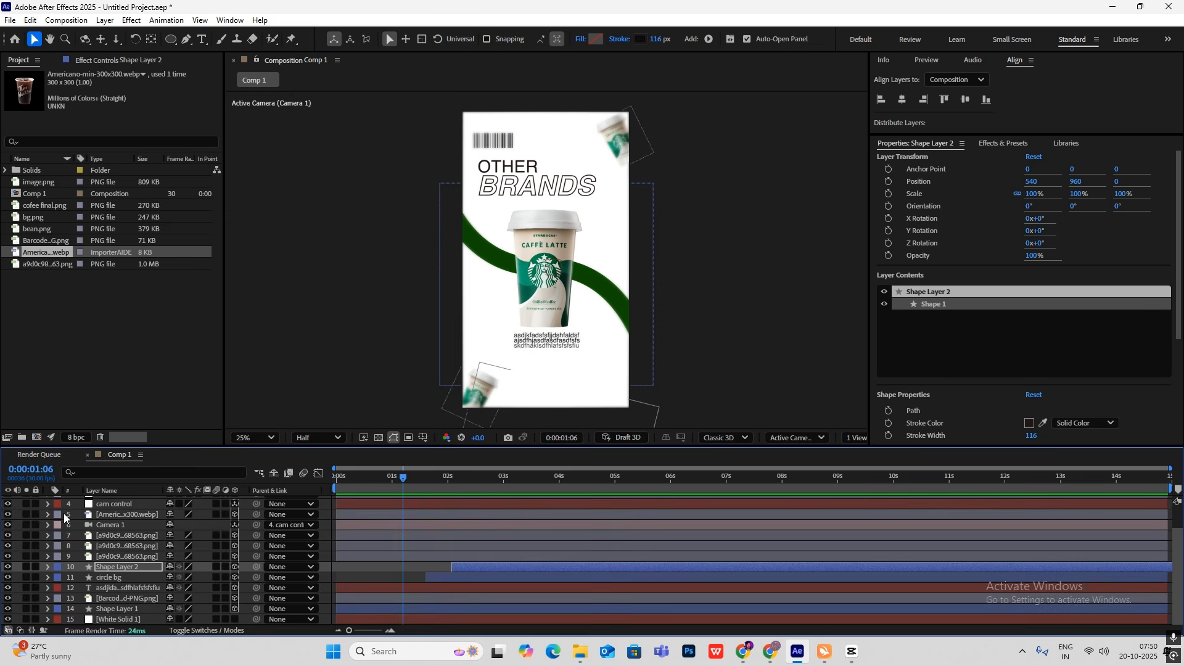
scroll(149, 555, "up", 1)
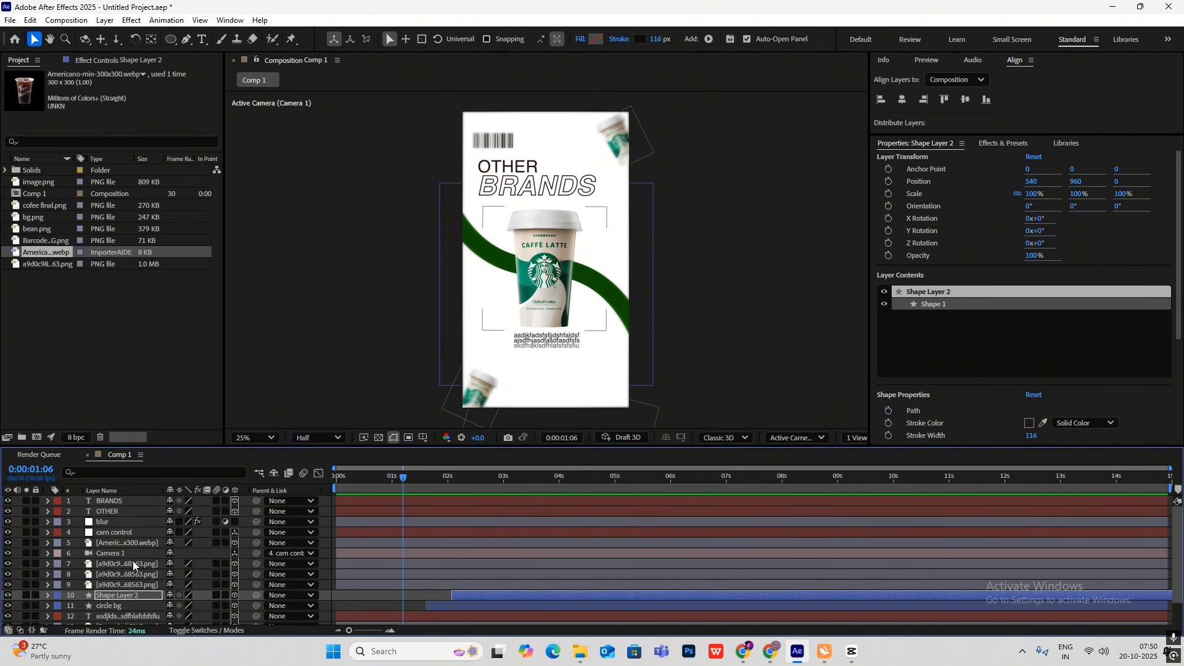
left_click(123, 509)
left_click(132, 501, "shift")
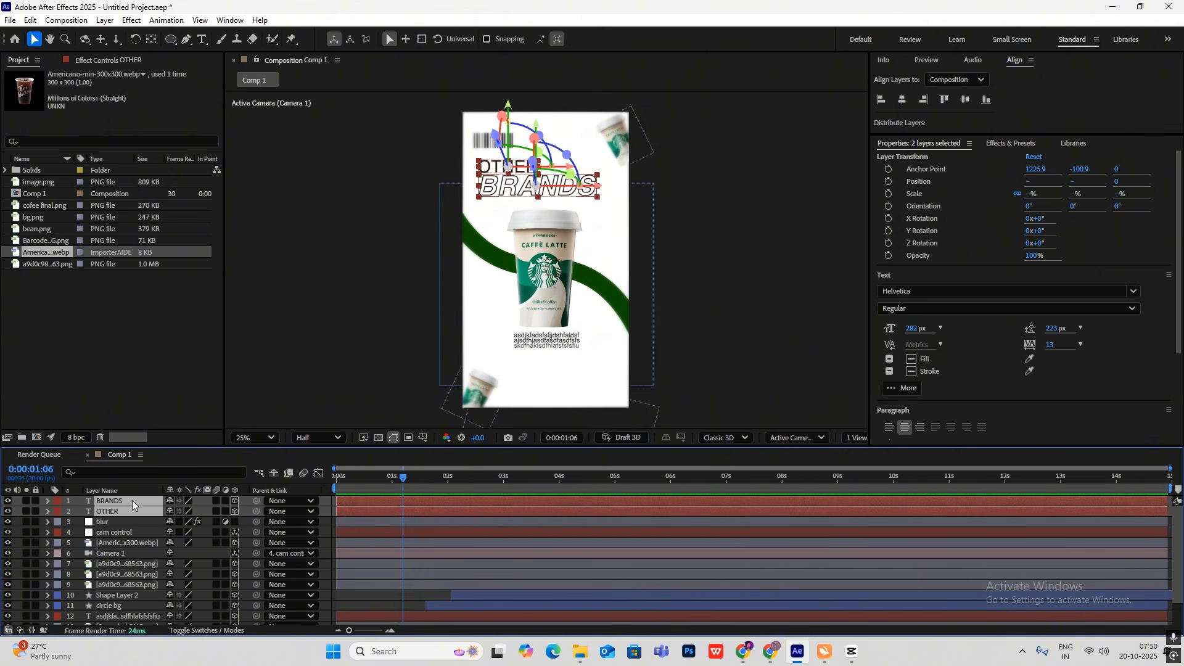
left_click_drag(409, 479, 480, 495)
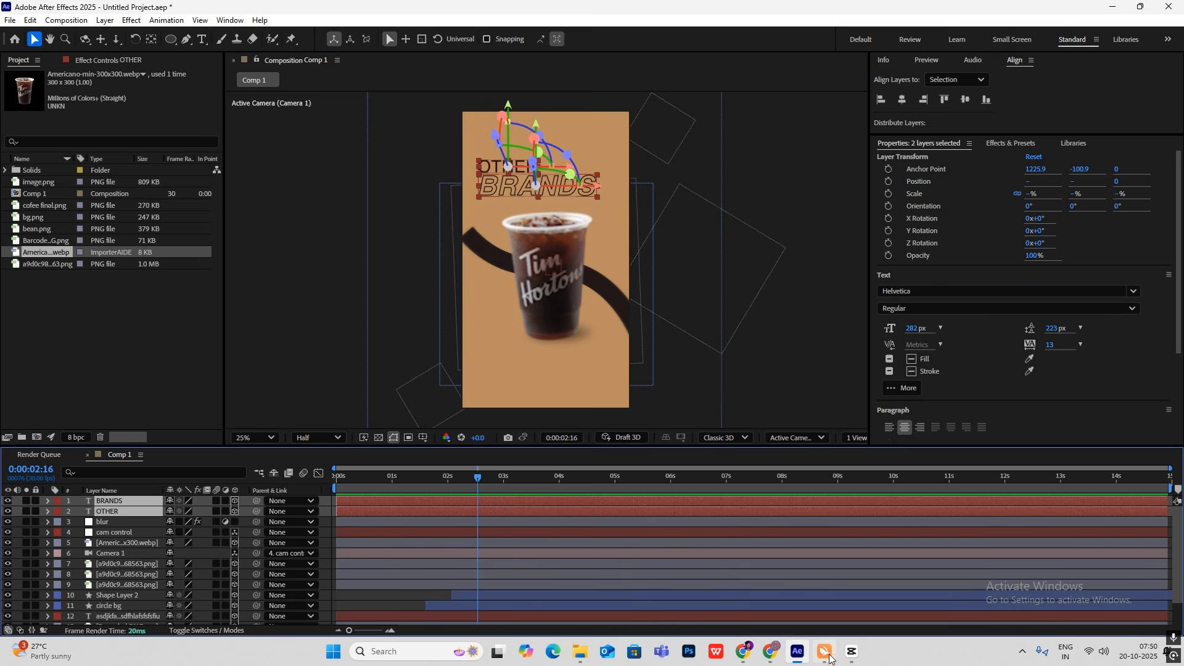
left_click(852, 651)
mouse_move(181, 463)
left_mouse_down()
mouse_move(158, 469)
mouse_move(183, 481)
left_mouse_up()
left_click(851, 654)
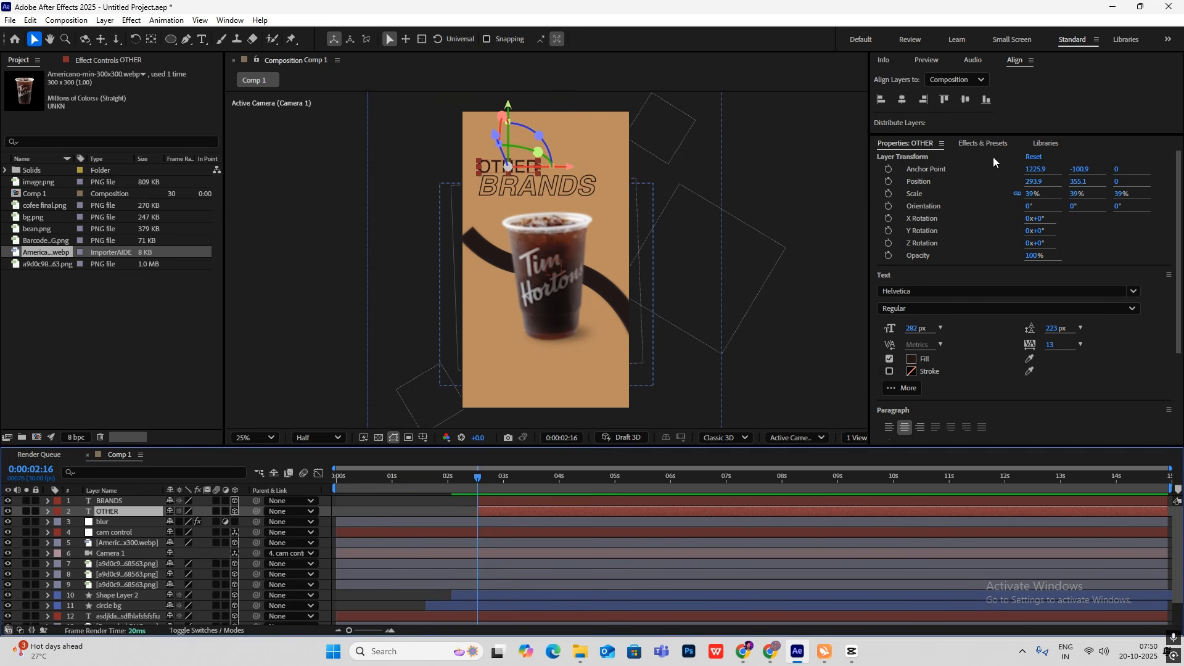
Apply the Random Fade In text animation preset to the OTHER text layer at 0:00:02:16.
left_click(993, 145)
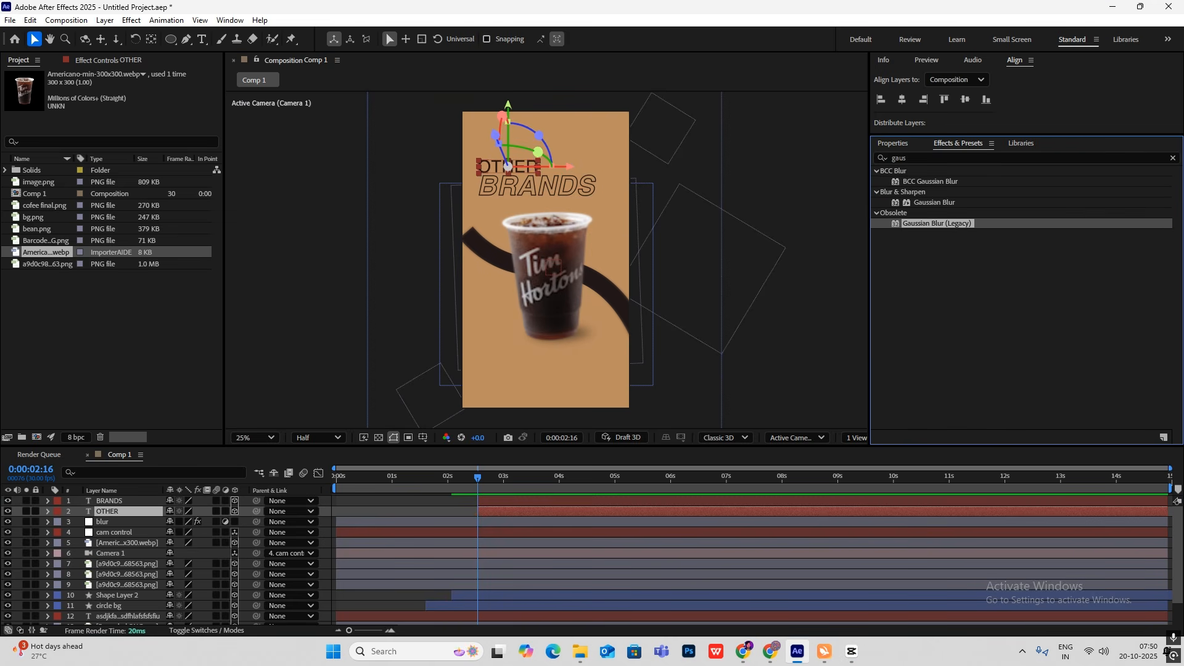
left_click(1173, 158)
left_click(877, 170)
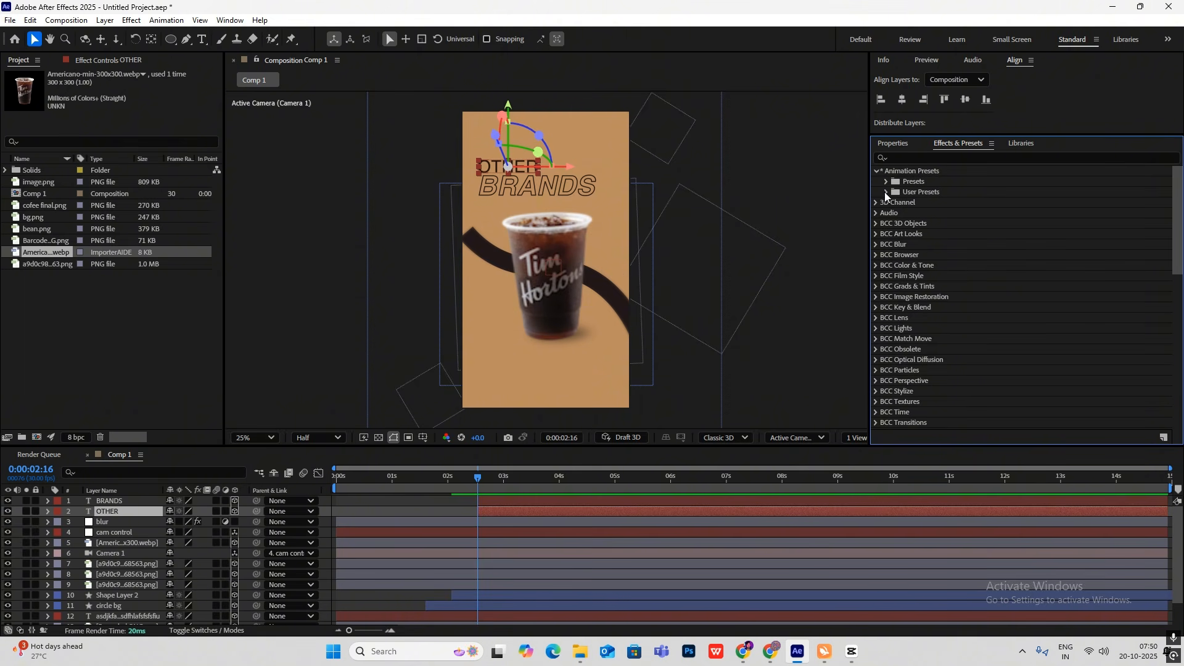
left_click(887, 181)
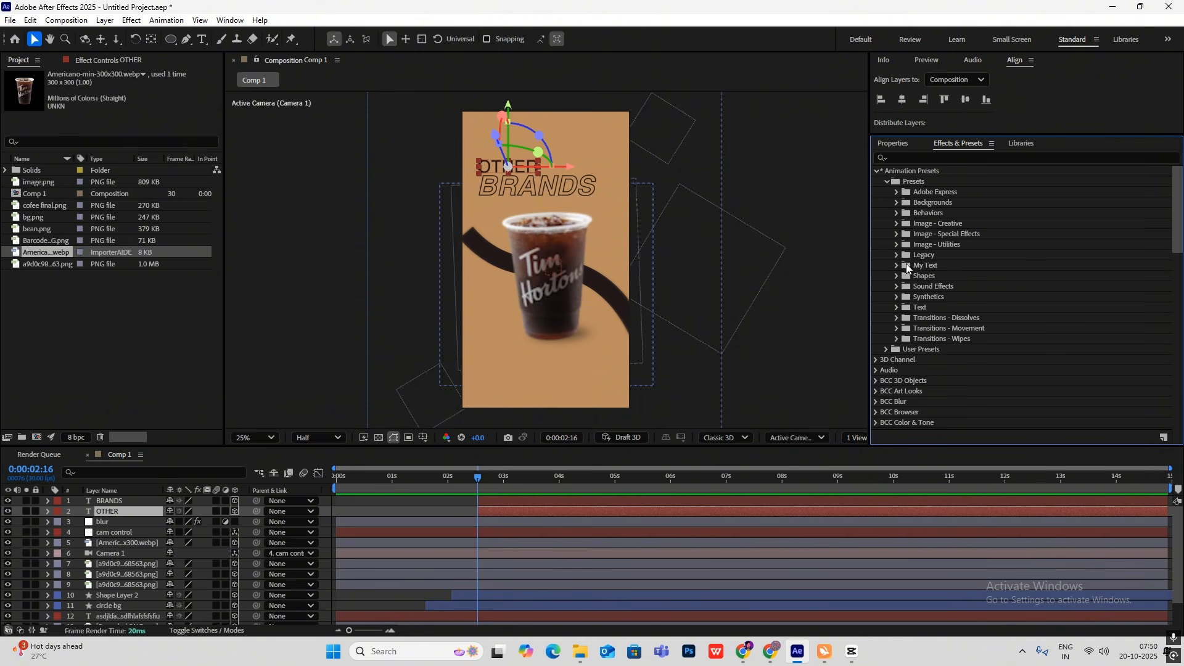
left_click(897, 307)
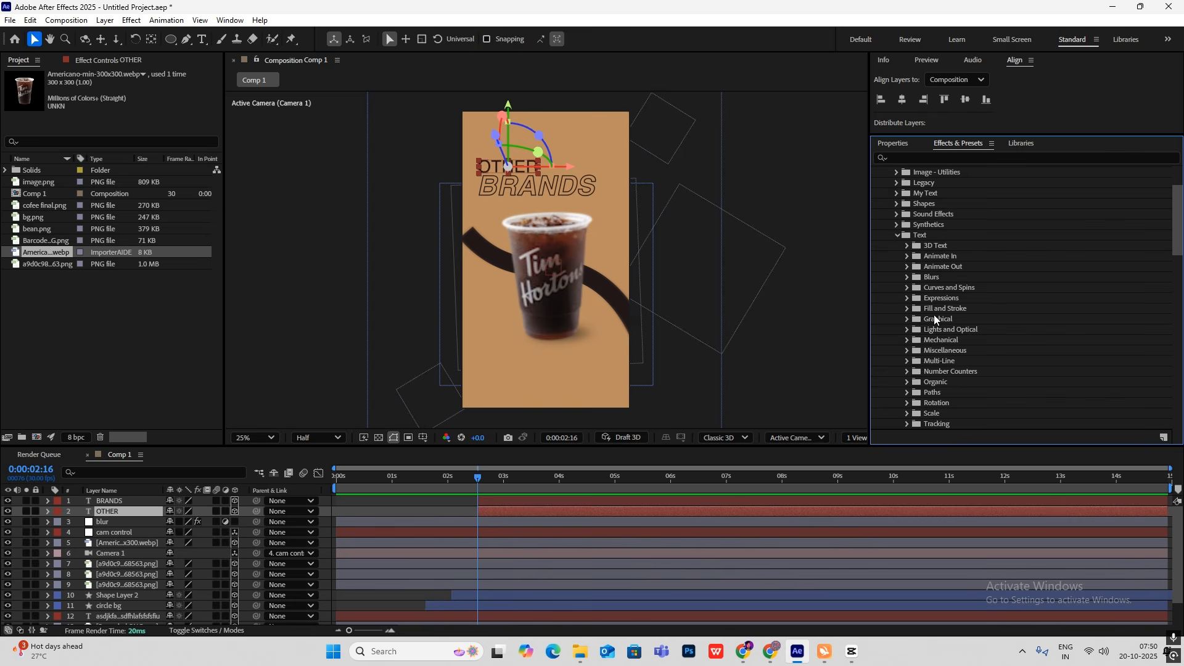
left_click(906, 256)
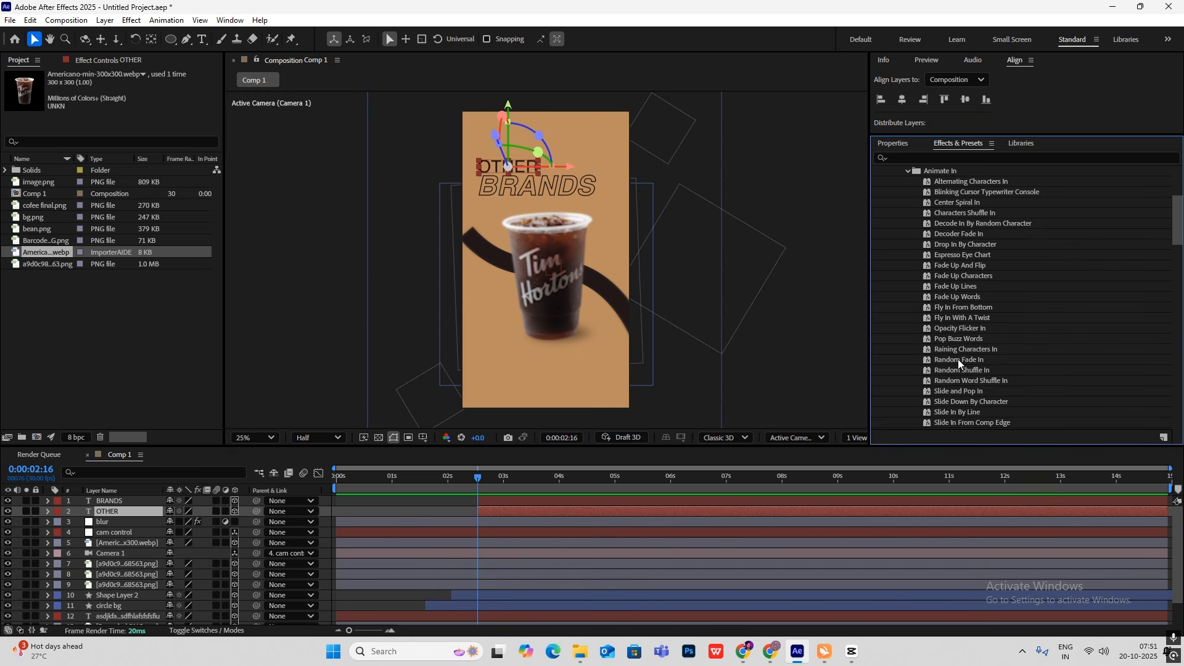
left_click_drag(957, 359, 516, 512)
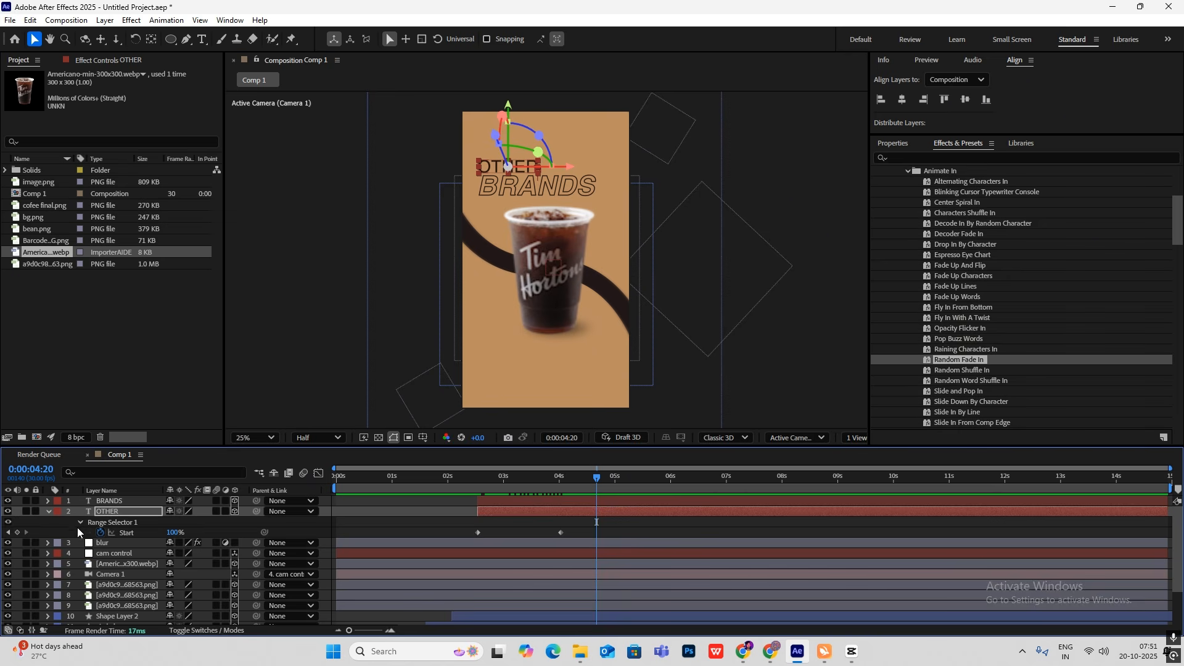
Set the OTHER layer's Range Selector to be based on Words and scrub through the fade.
left_click(82, 523)
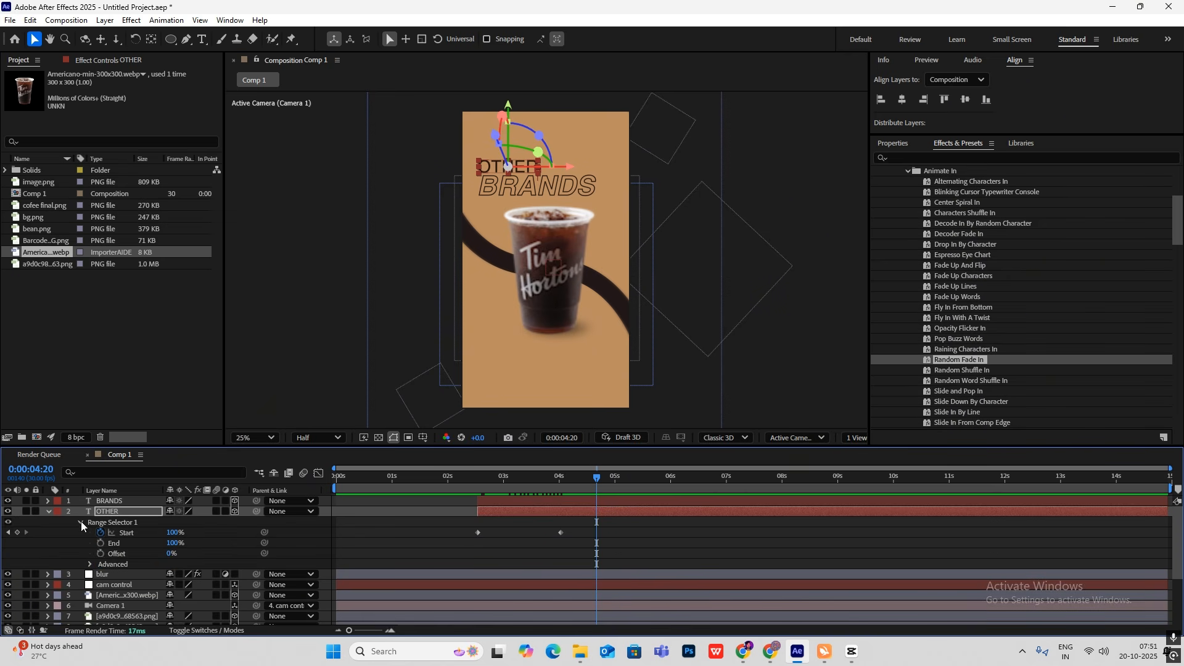
left_click(91, 565)
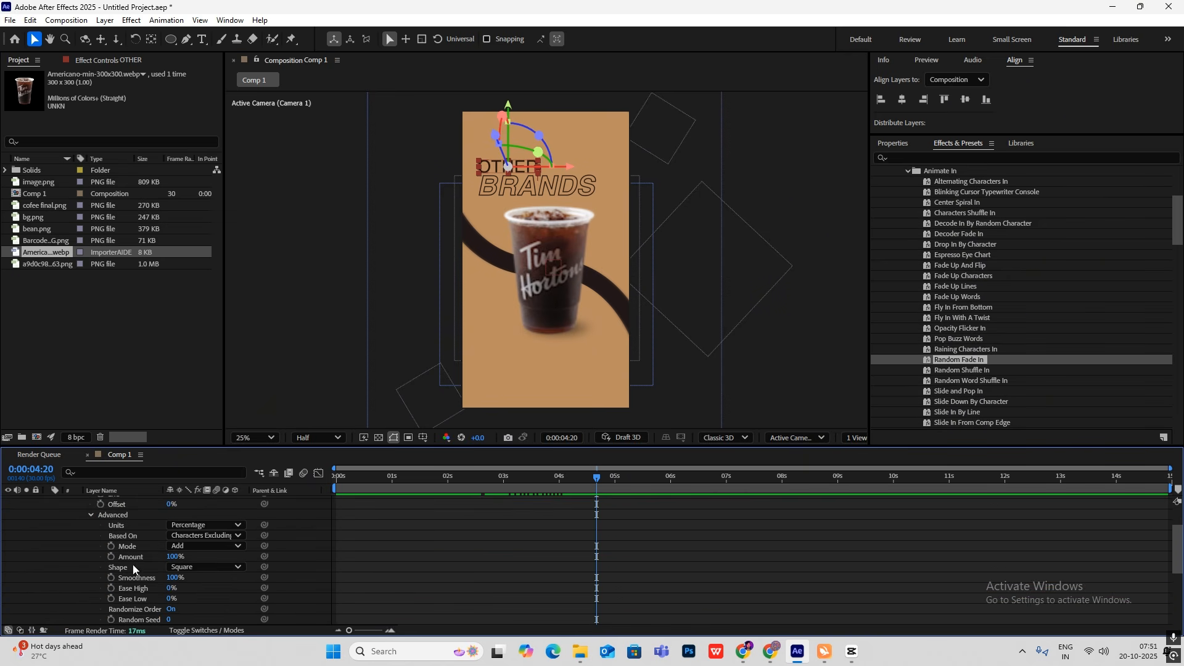
left_click(208, 535)
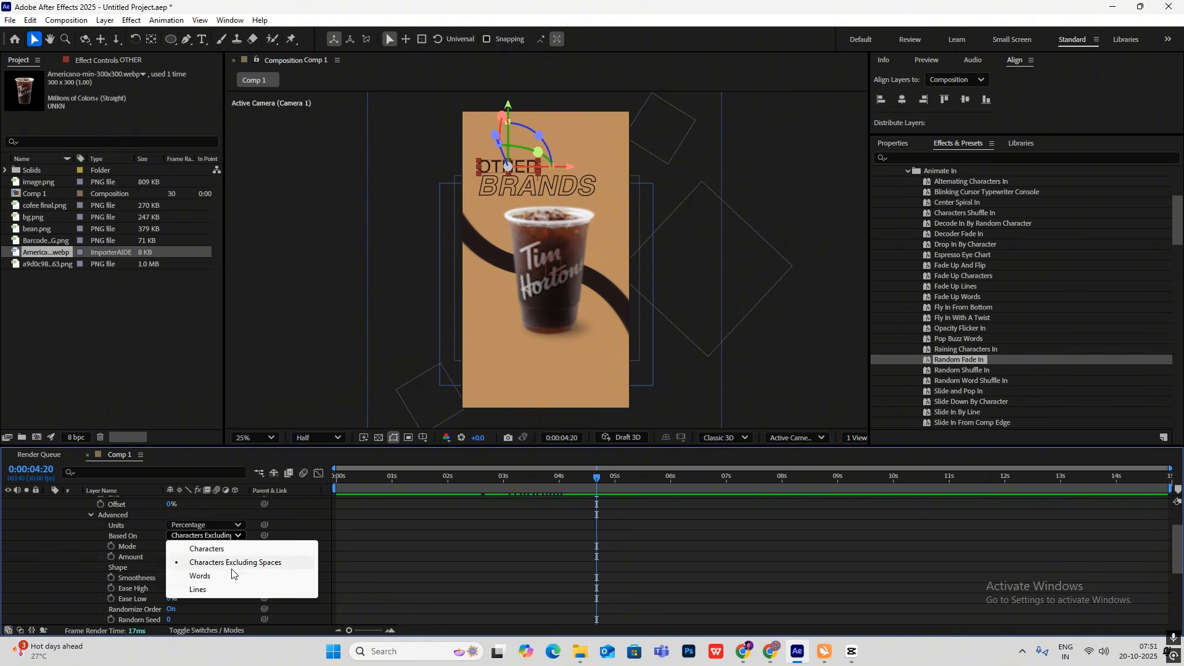
left_click(201, 576)
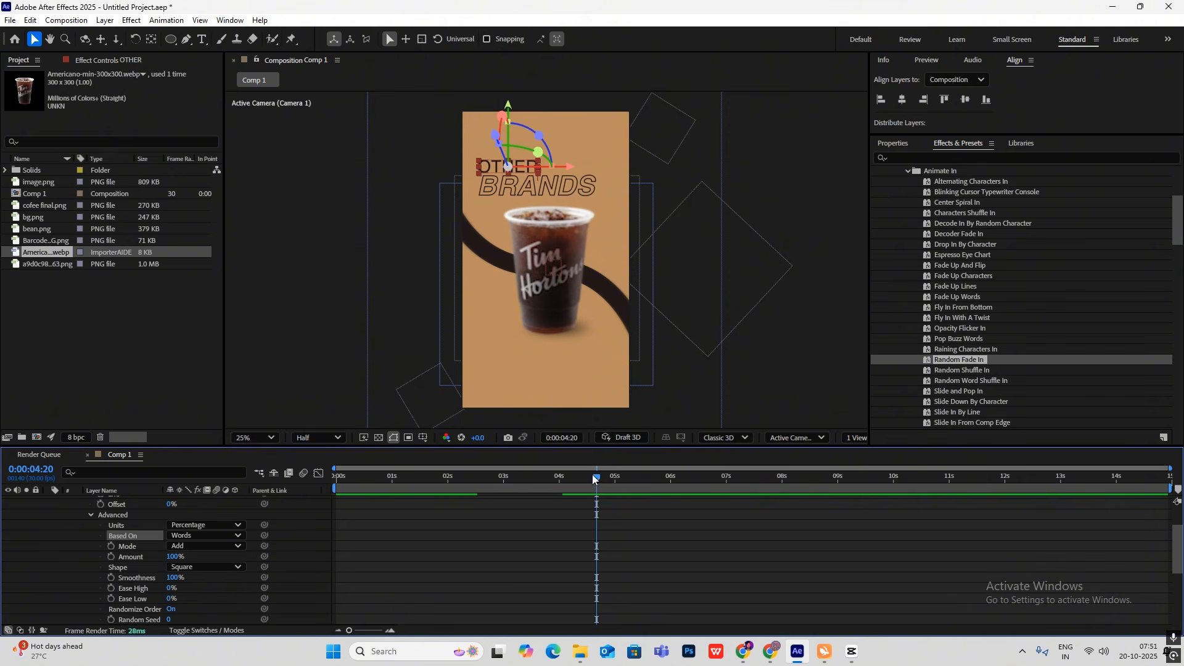
left_click_drag(593, 478, 510, 497)
scroll(476, 491, "up", 3)
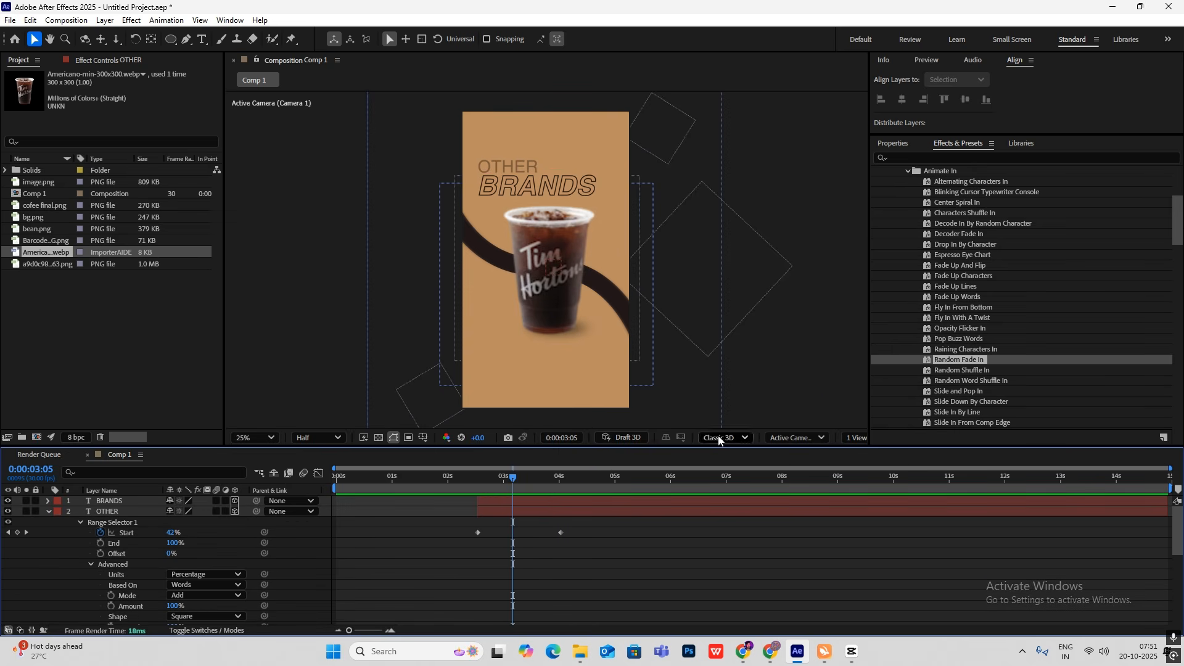
Apply Random Fade In to the BRANDS text layer at 0:00:03:05, base its Range Selector on Words and scrub through it.
left_click(560, 499)
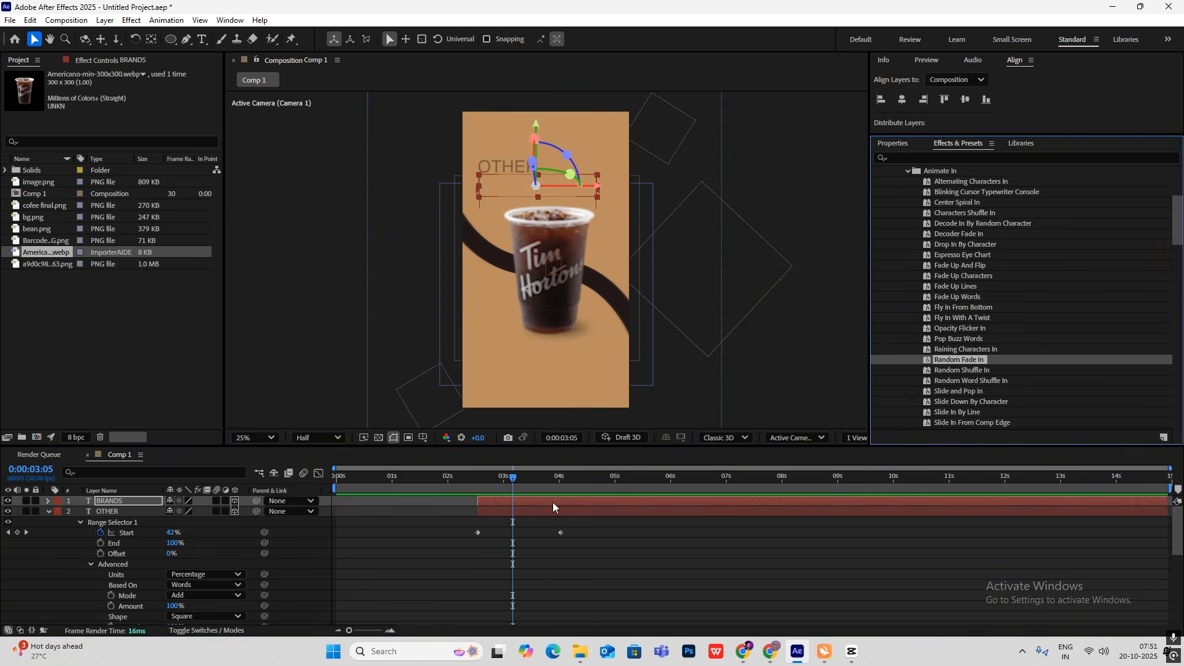
key("u")
key("u")
scroll(246, 531, "down", 2)
left_click(206, 534)
left_click(200, 575)
scroll(172, 542, "up", 2)
key("u")
left_click_drag(474, 478, 592, 482)
key("u")
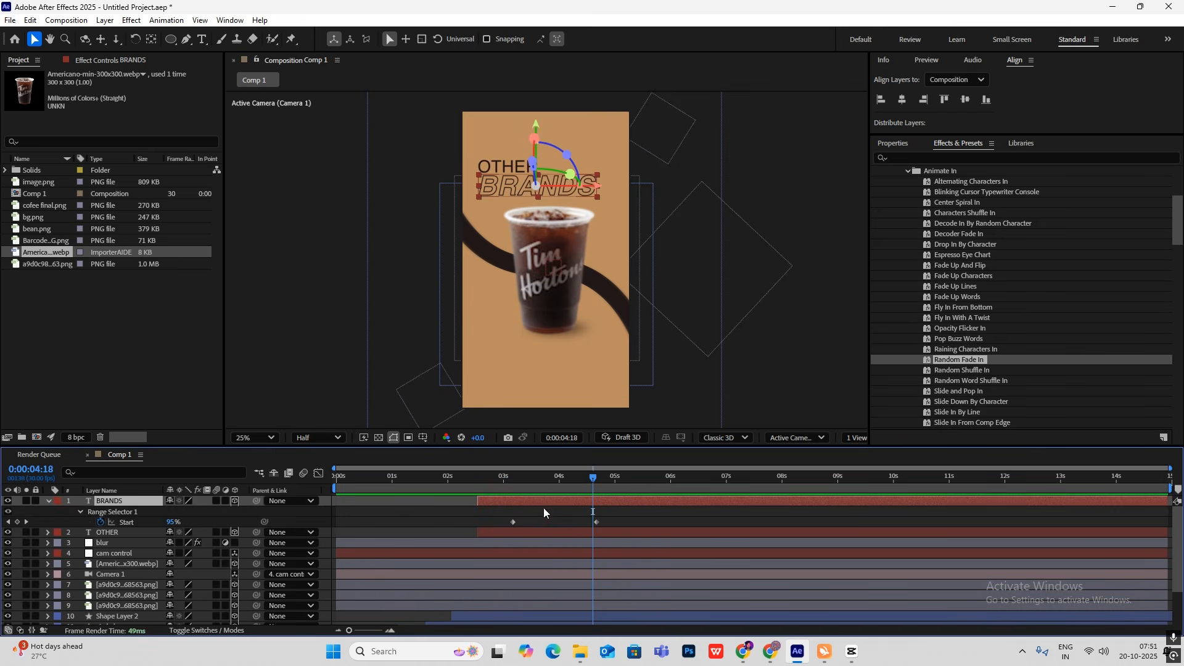
Move the Range Selector Start keyframes of OTHER and BRANDS to shorten and tighten both fades, then preview them.
left_click(523, 534)
key("u")
left_click_drag(560, 554, 541, 553)
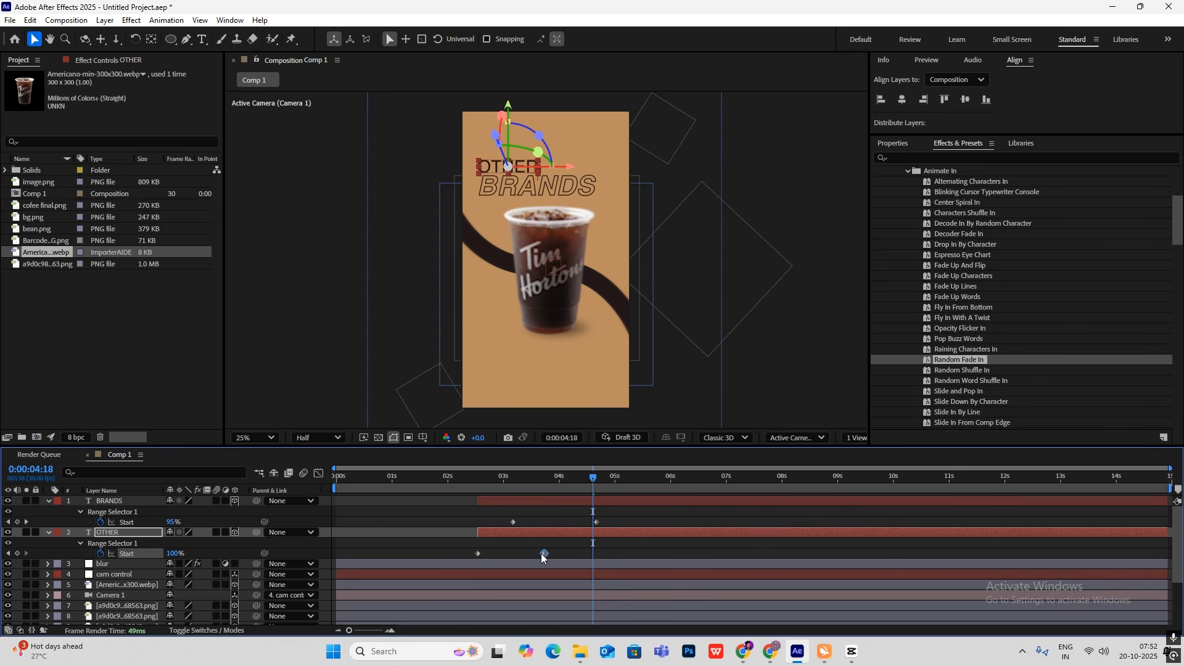
left_click_drag(597, 521, 563, 522)
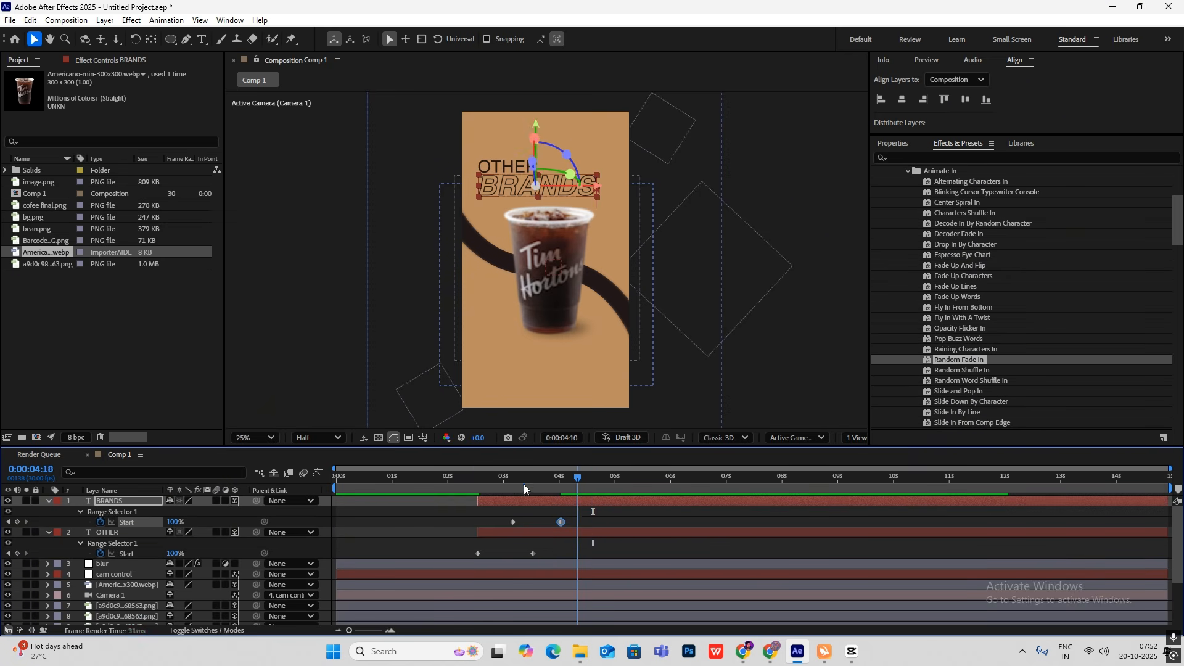
left_click(475, 479)
key("space")
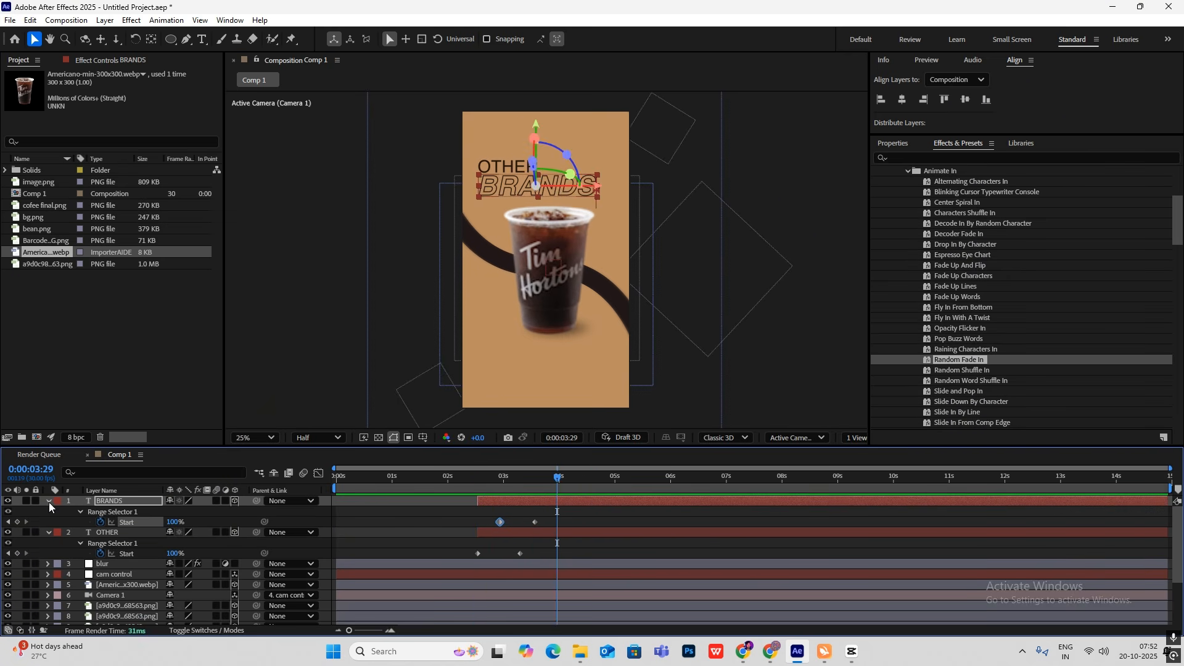
left_click(49, 502)
left_click(51, 512)
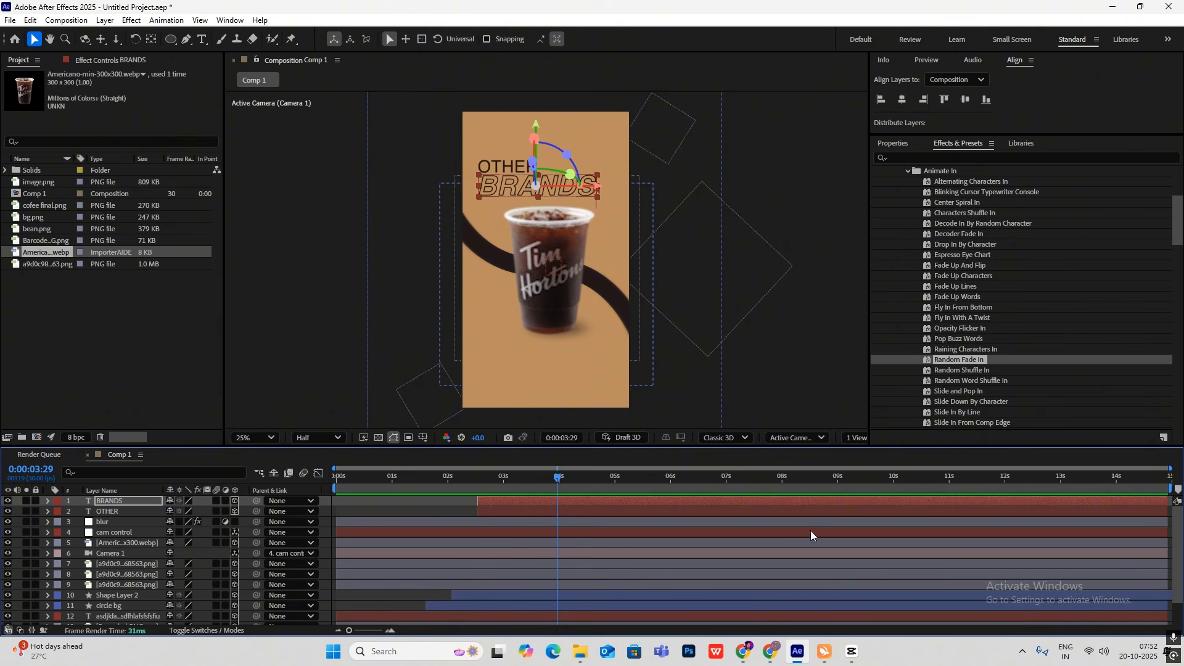
Switch to CapCut to check the barcode in the reference's OTHER BRANDS scene, then return to After Effects.
left_click(851, 652)
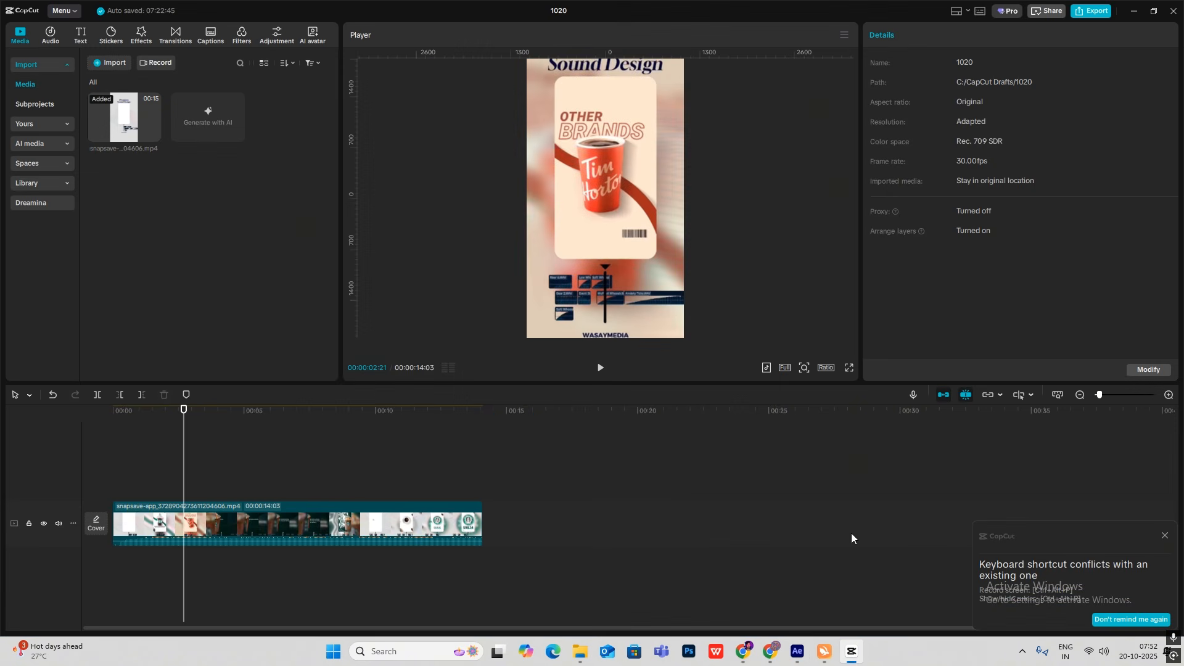
mouse_move(180, 467)
left_mouse_down()
mouse_move(162, 467)
mouse_move(187, 469)
left_mouse_up()
key("alt+Tab")
Duplicate the barcode layer, place the copy below BRANDS at position 900, 1780, and start it at 0:00:02:16.
left_click(124, 601)
key("ctrl+d")
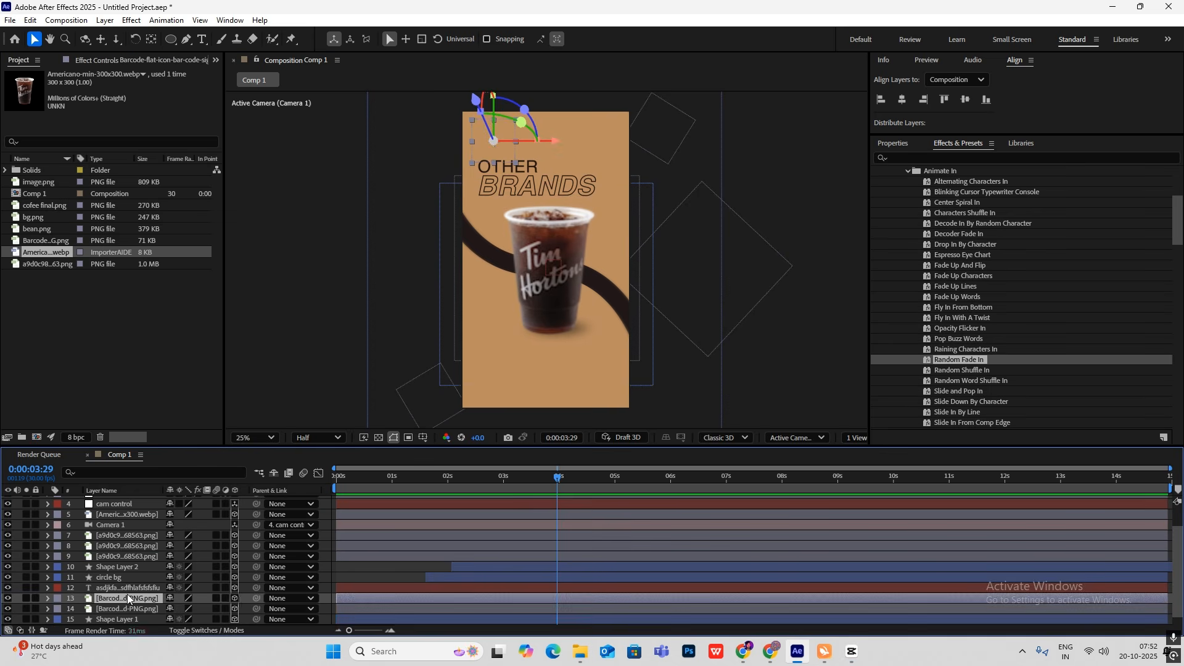
left_click_drag(126, 598, 127, 507)
left_click_drag(491, 138, 600, 387)
left_click_drag(558, 500, 478, 502)
Keyframe the barcode copy's Position from 1245, 1780 at 0:00:02:16 to 900, 1780 at about 0:00:03:10 and preview the slide-in.
key("p")
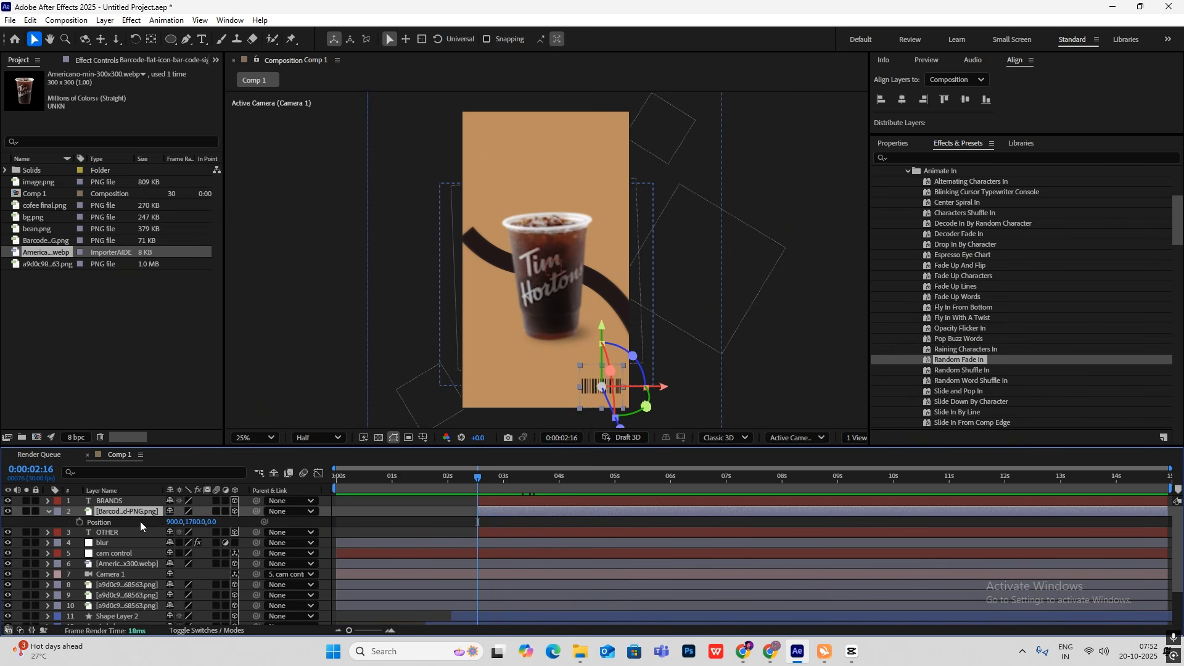
left_click(79, 522)
left_click_drag(483, 477, 521, 483)
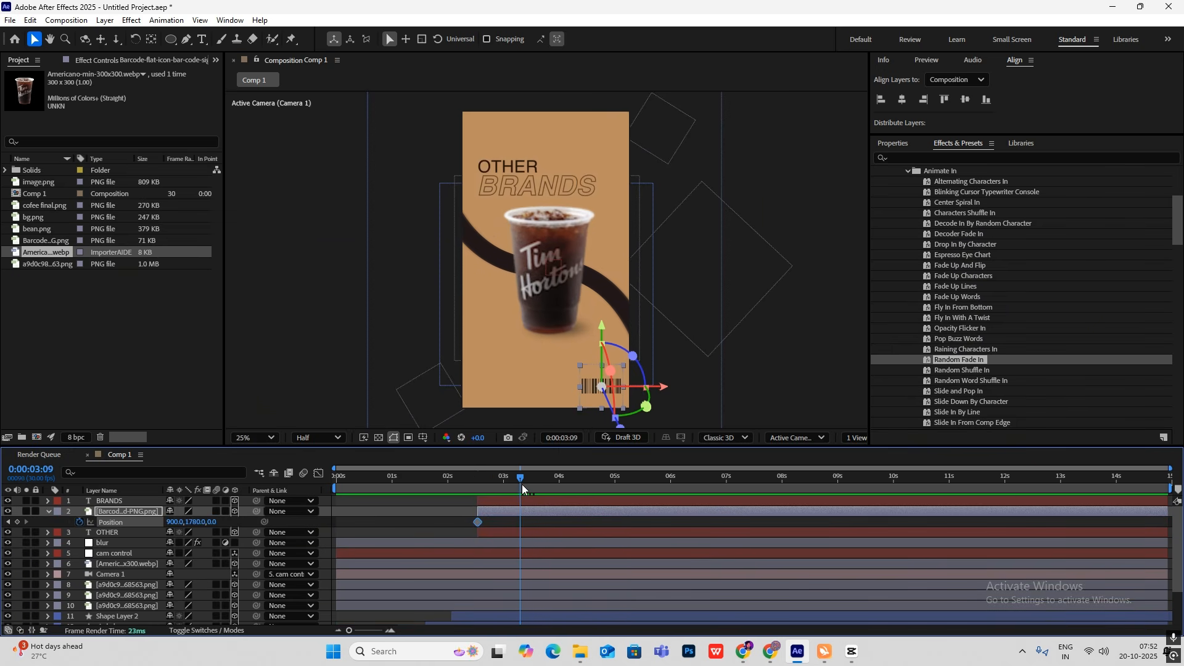
left_click(17, 522)
left_click(7, 523)
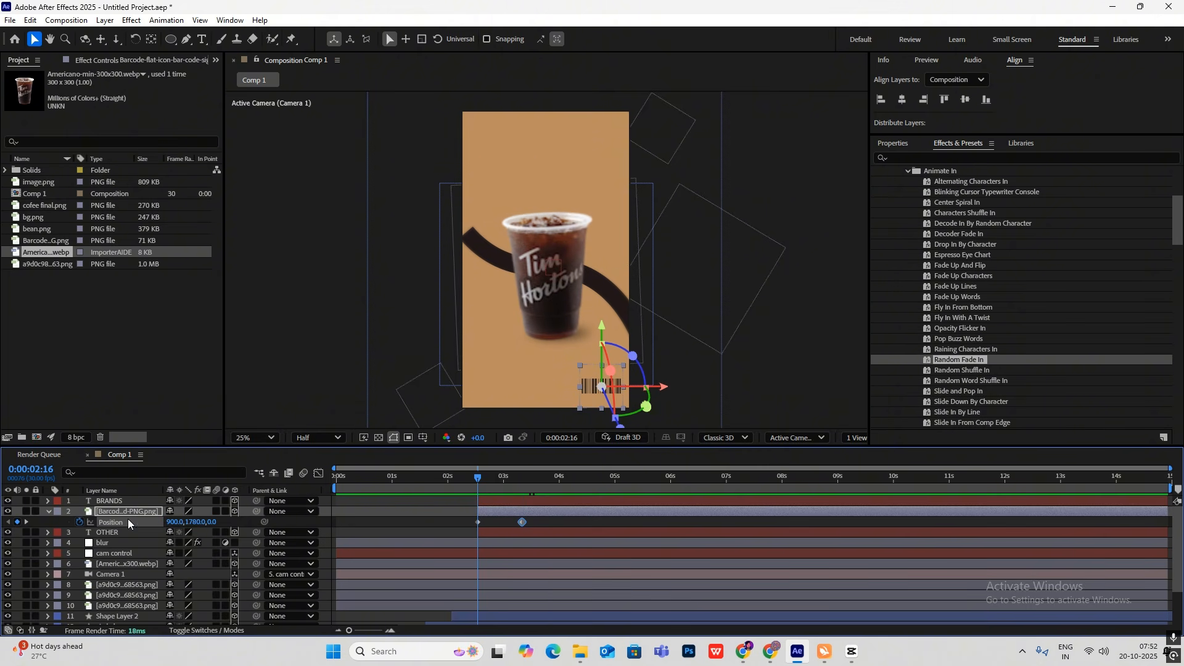
left_click_drag(170, 522, 416, 520)
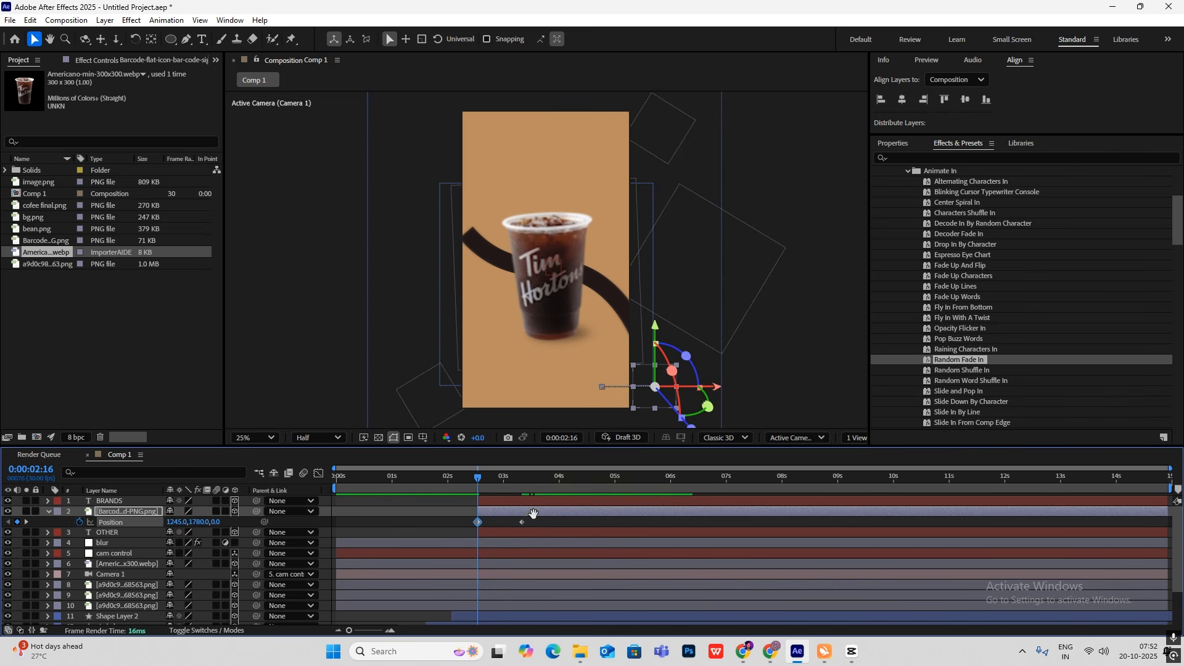
key("space")
Apply Easy Ease to both barcode Position keyframes, reshape their speed curve in the Graph Editor and preview the motion.
left_click_drag(532, 517, 442, 526)
key("F9")
key("shift+F3")
left_click_drag(585, 498, 374, 614)
left_click_drag(513, 593, 505, 597)
left_click(318, 473)
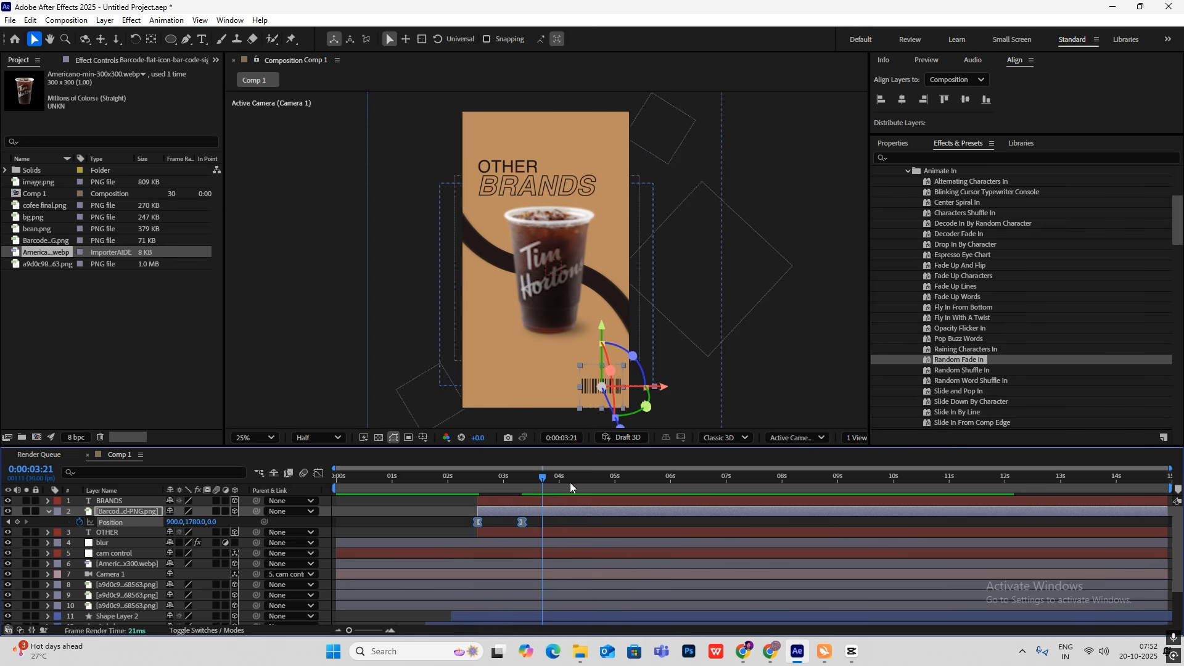
left_click_drag(569, 482, 543, 465)
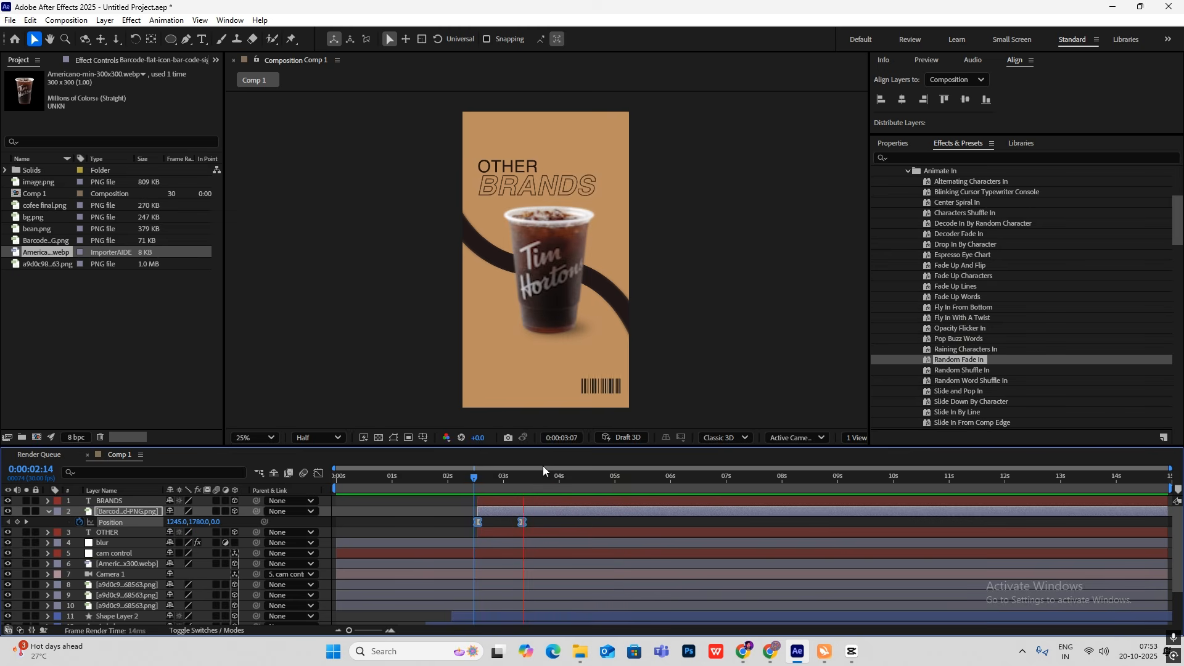
left_click(48, 511)
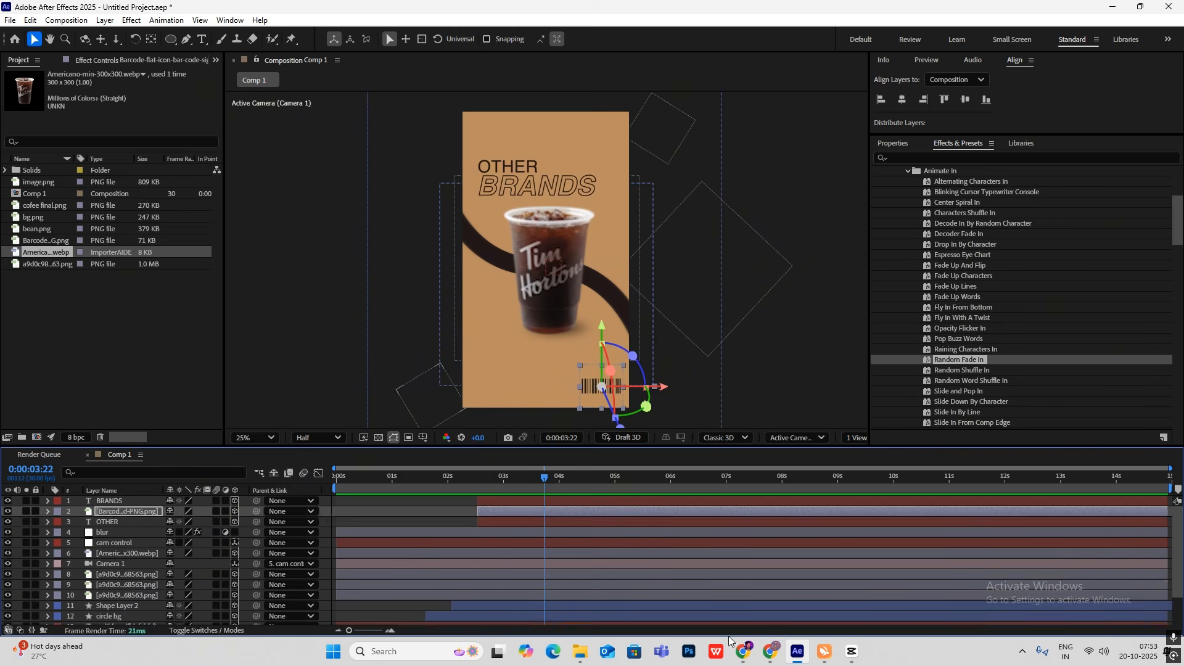
Switch to CapCut to check what follows the OTHER BRANDS scene in the reference, then return to After Effects.
left_click(851, 651)
mouse_move(186, 477)
left_mouse_down()
mouse_move(170, 485)
mouse_move(192, 493)
left_mouse_up()
left_click(797, 652)
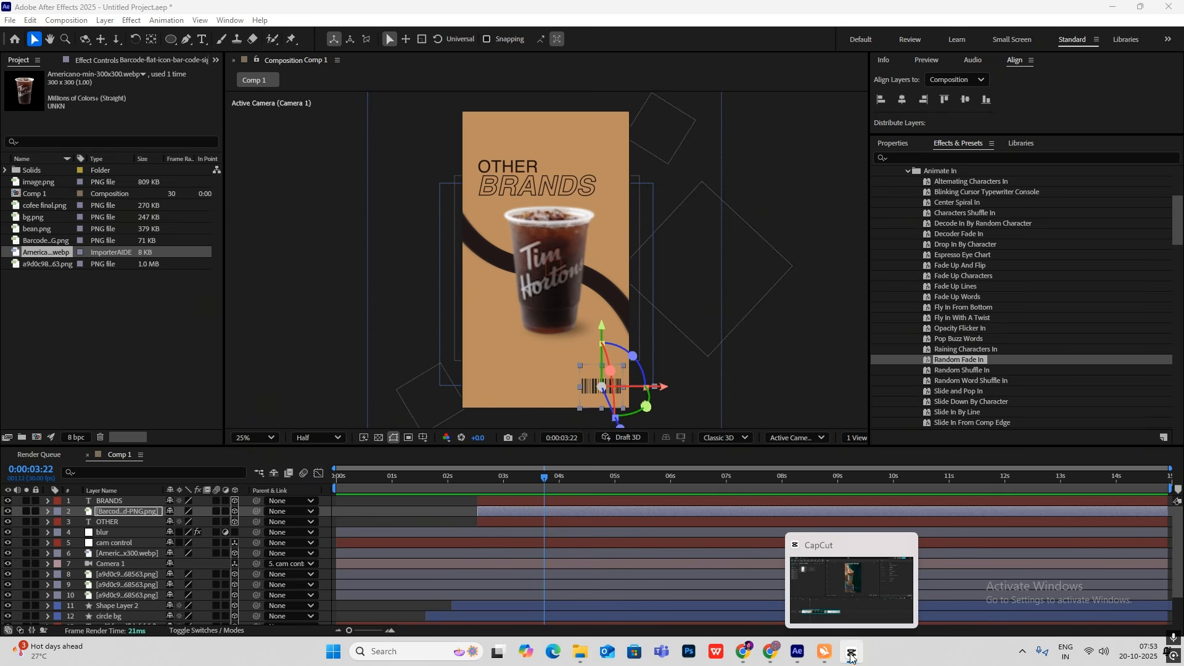
Keyframe the cam control layer's Position from 540, 960, 0 at about 0:00:02:24 to 1008, 960, 0 at 0:00:03:16.
left_click_drag(541, 476, 479, 484)
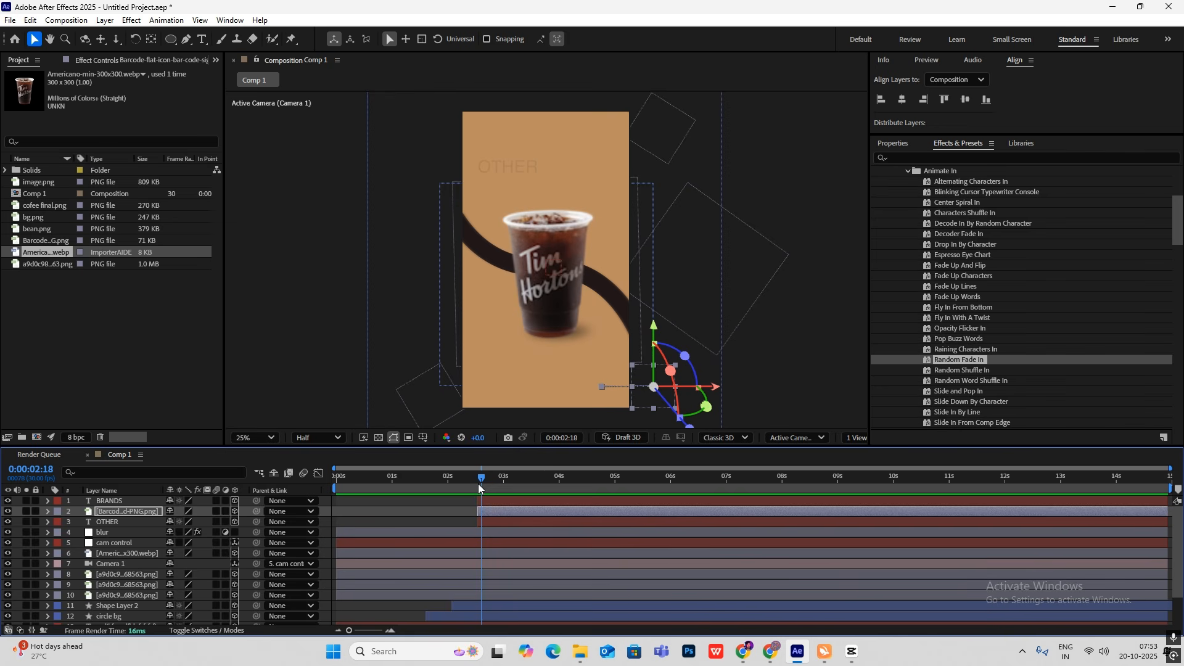
left_click(126, 544)
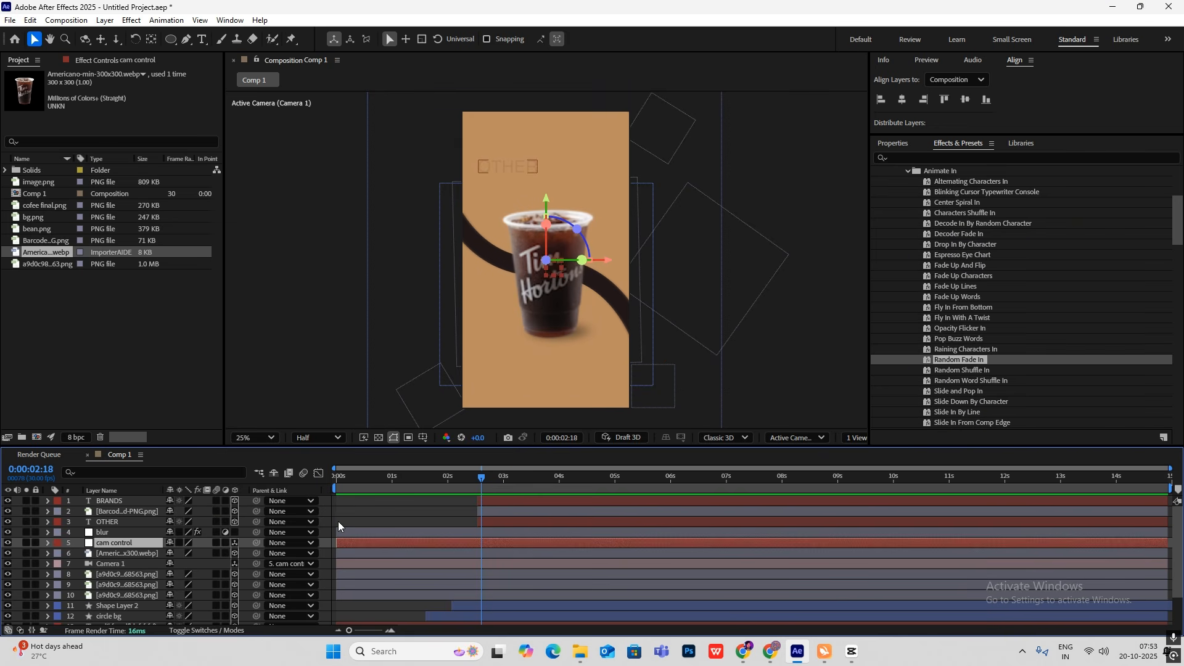
key("p")
left_click(17, 553)
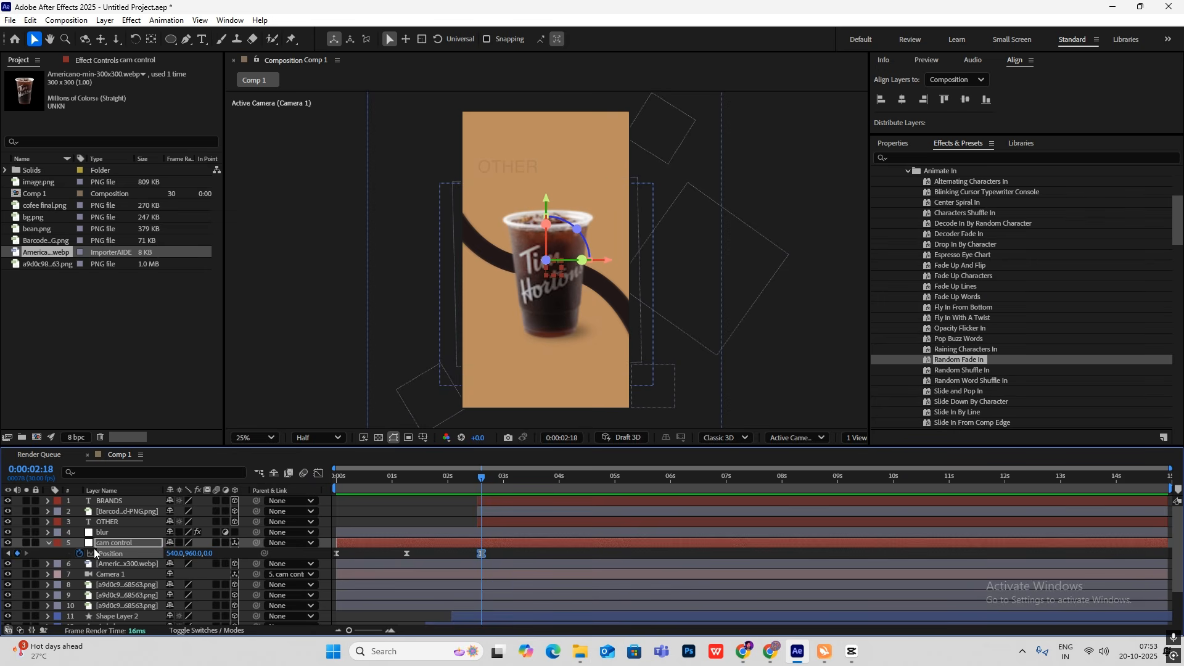
left_click_drag(483, 477, 517, 486)
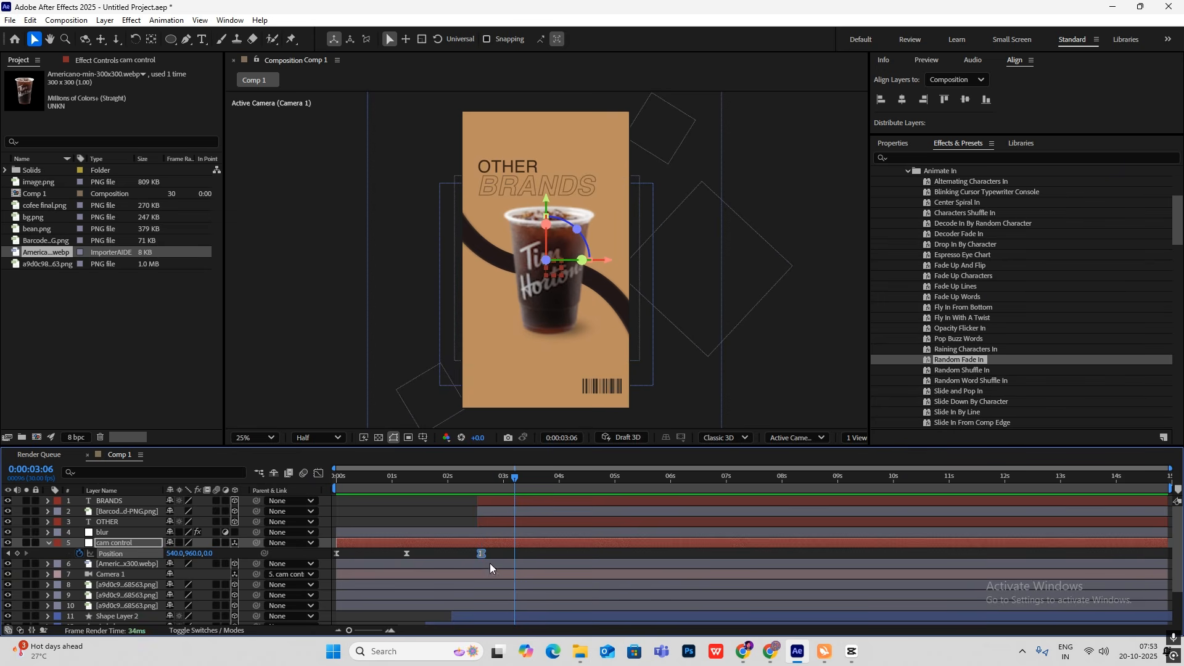
left_click_drag(483, 559, 491, 557)
left_click_drag(519, 483, 534, 490)
left_click_drag(166, 557, 477, 571)
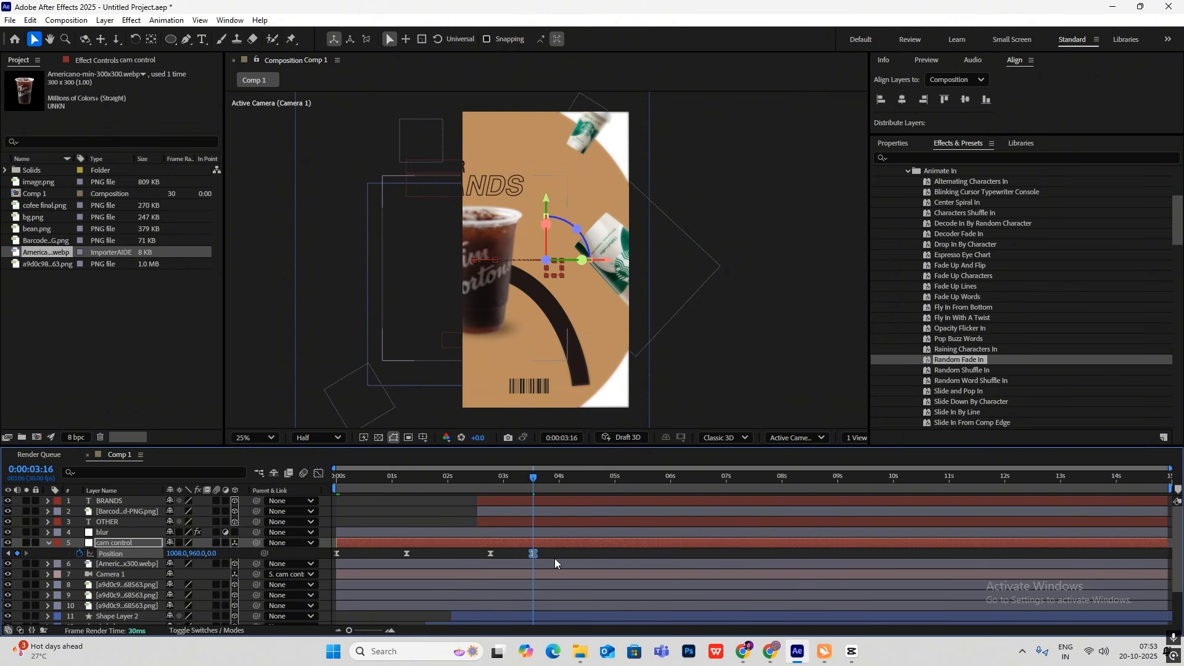
Reshape the speed curve between the last two cam control Position keyframes so the move accelerates toward its end.
left_click_drag(554, 558, 463, 578)
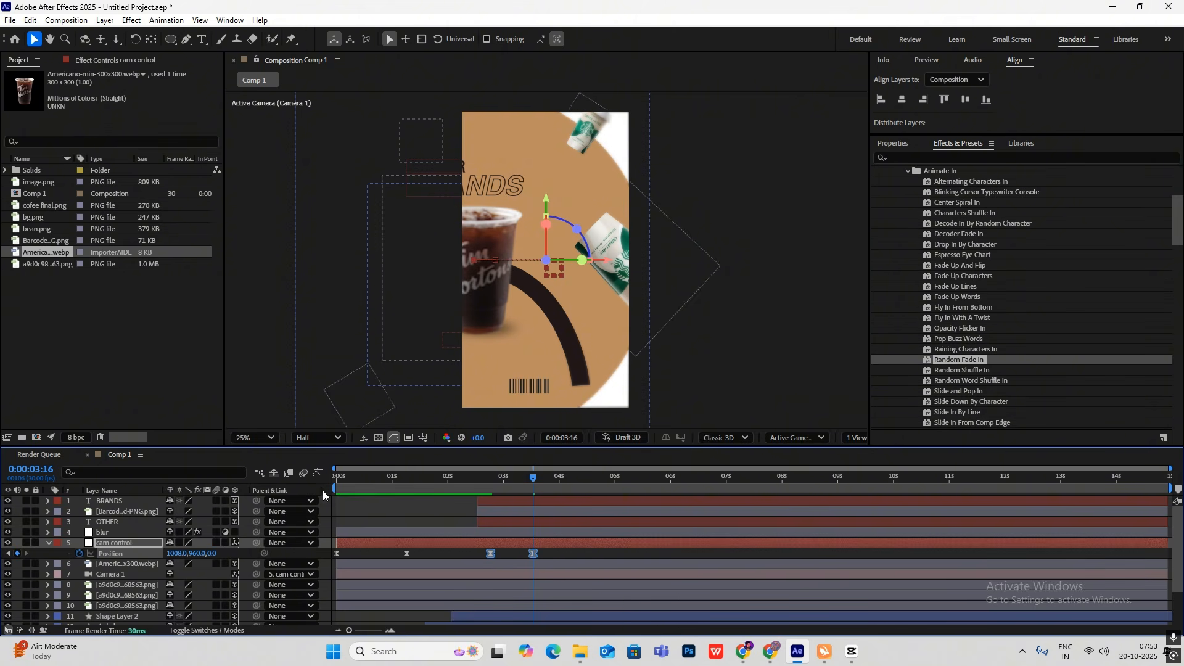
left_click(318, 473)
left_click_drag(586, 529, 523, 596)
key("ctrl+z")
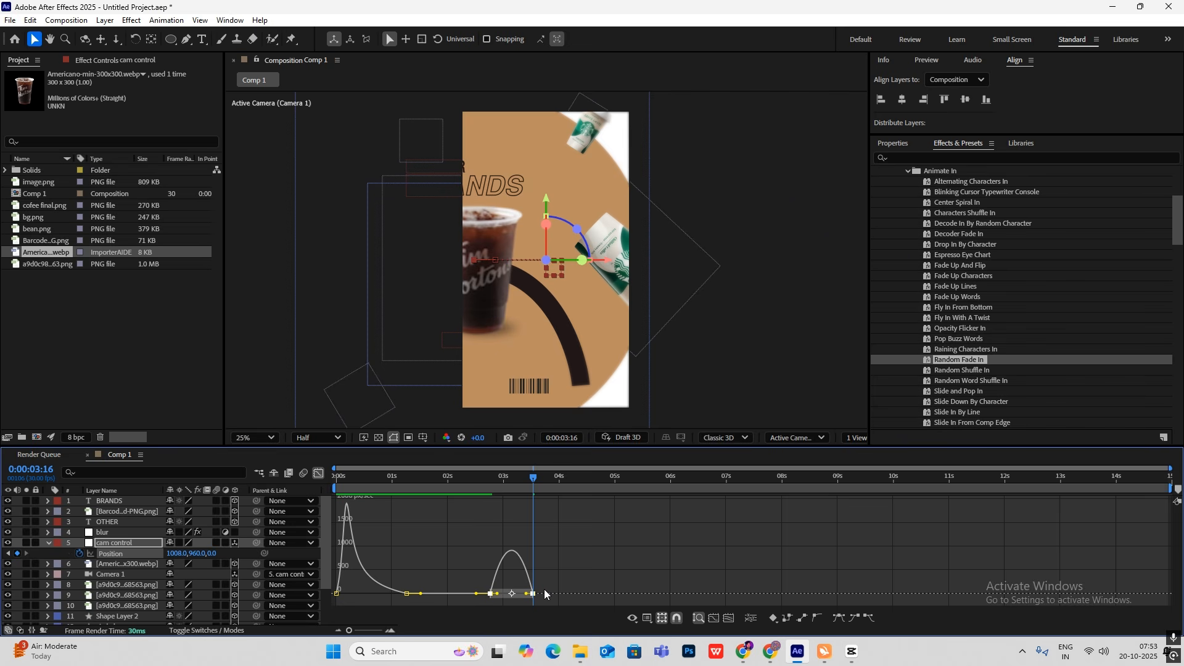
left_click_drag(542, 604, 508, 598)
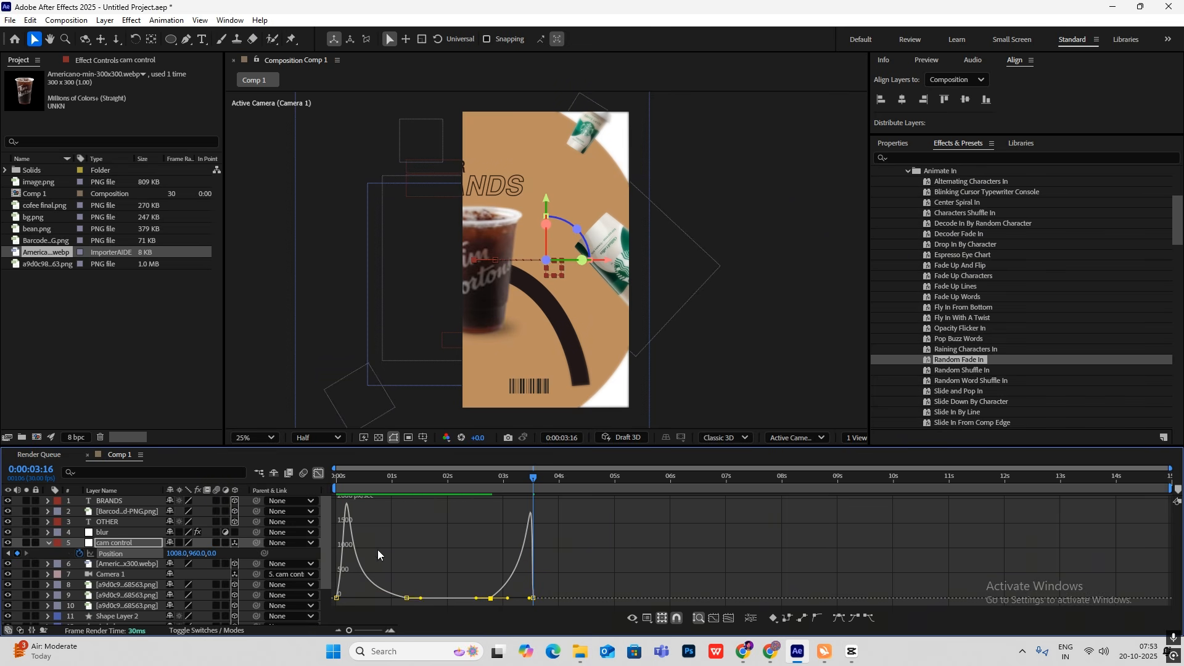
Trim the Americano cup, two lower a9d0c9 PNG layers, Shape Layer 2 and circle bg to end at 0:00:03:03.
left_click(318, 473)
left_click_drag(523, 476, 488, 478)
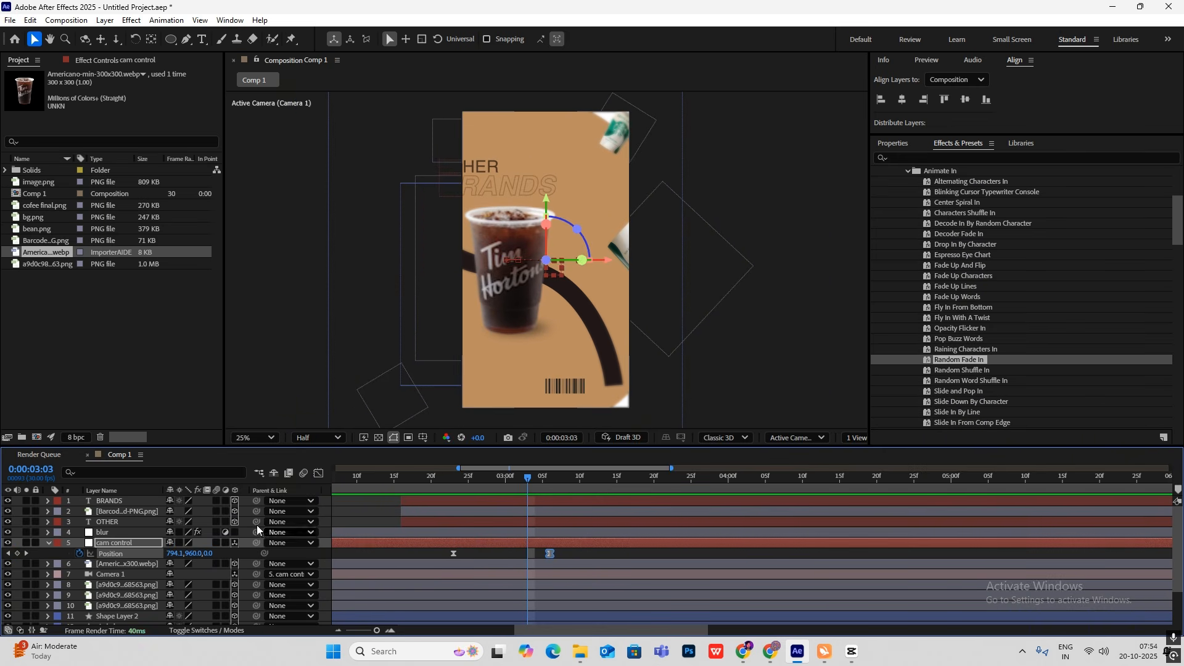
left_click(49, 543)
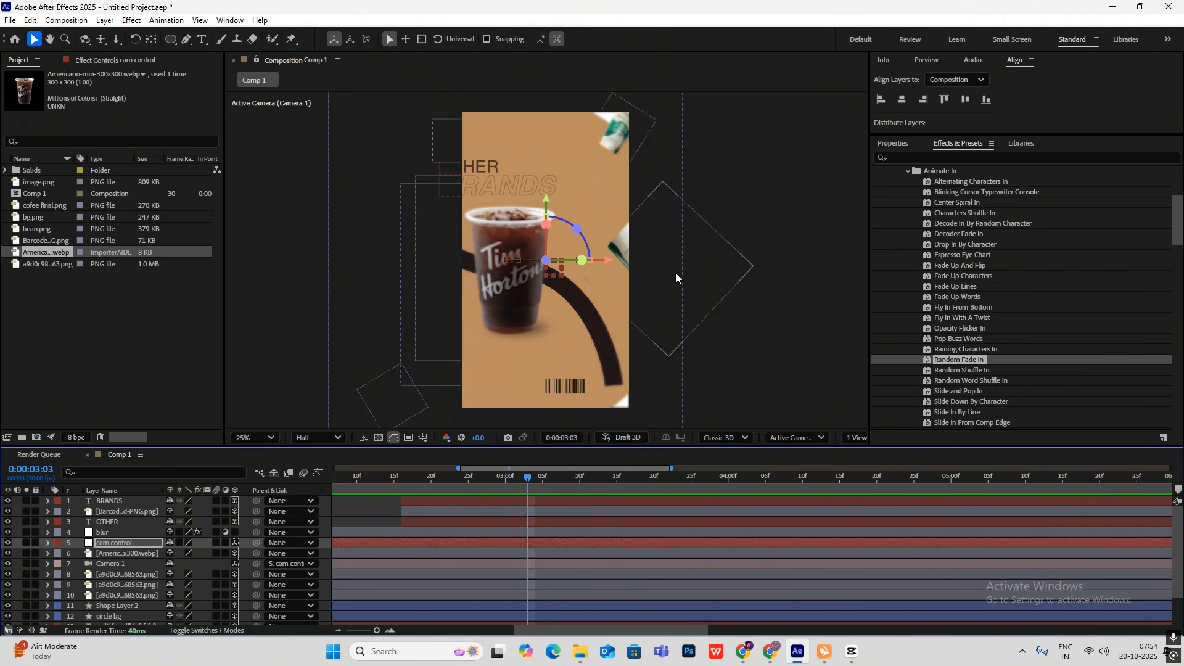
key("comma")
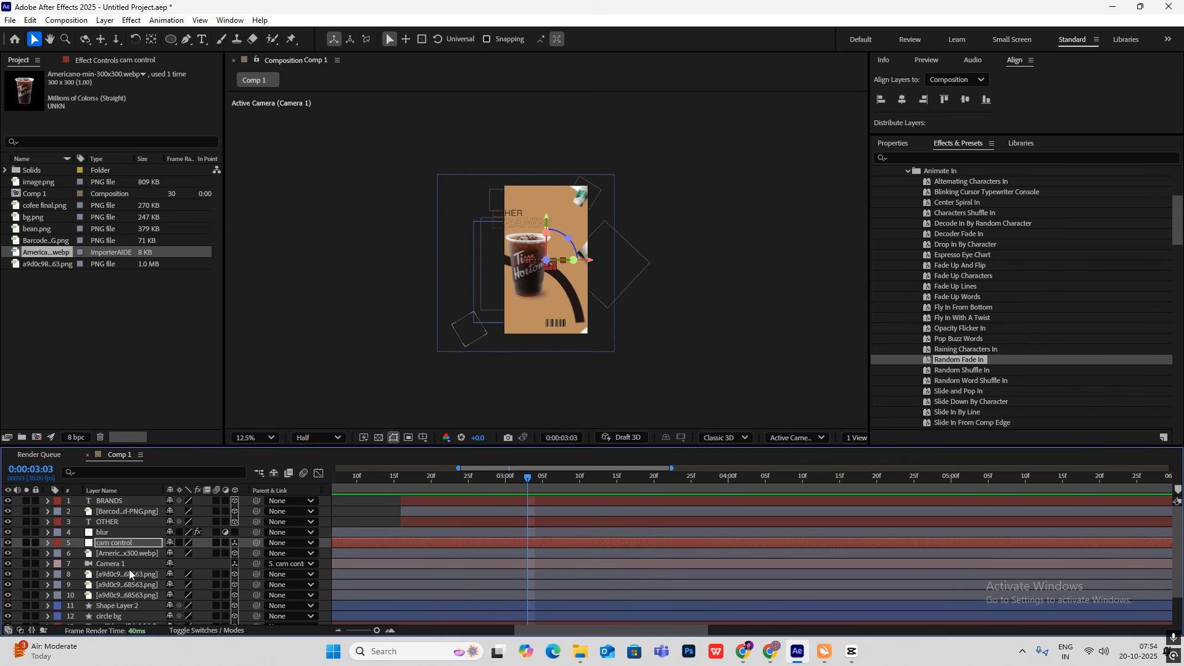
left_click(137, 554)
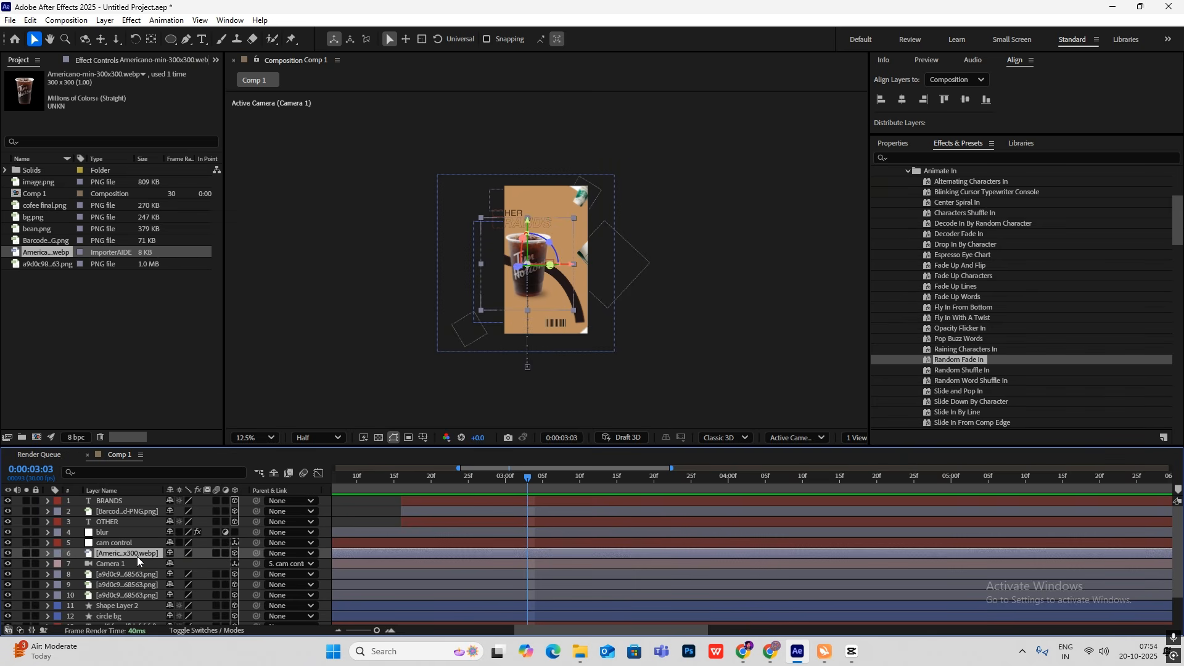
left_click(128, 574, "ctrl")
left_click(129, 584, "ctrl")
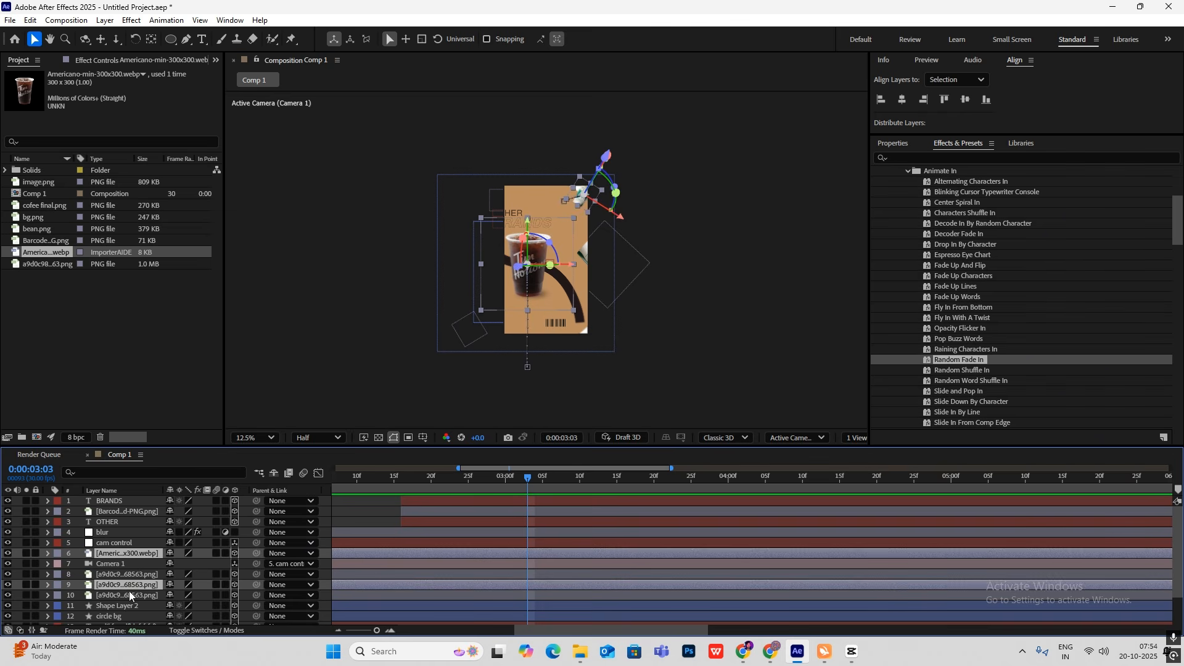
left_click(129, 595, "ctrl")
left_click(127, 605, "ctrl")
left_click(123, 617, "ctrl")
key("alt+]")
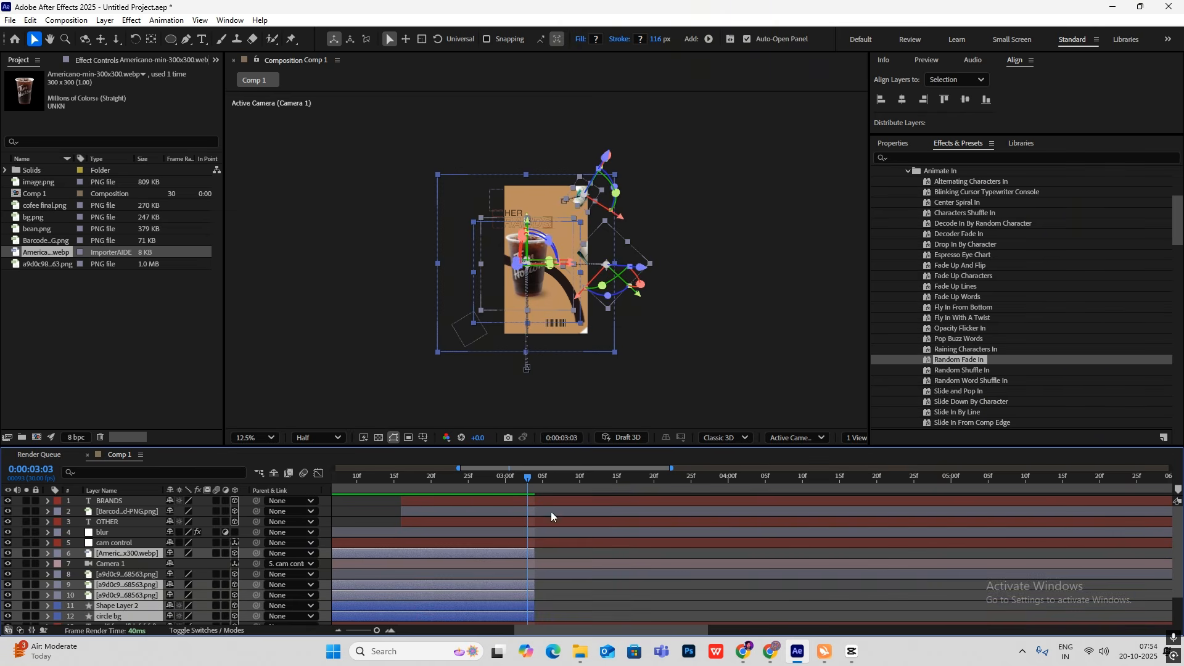
End the placeholder text, lower barcode, Shape Layer 1, remaining a9d0c9 PNG layer and Camera 1 at 0:00:03:03.
scroll(528, 555, "down", 1)
left_click(531, 588, "ctrl")
left_click(532, 599, "ctrl")
left_click(535, 608, "ctrl")
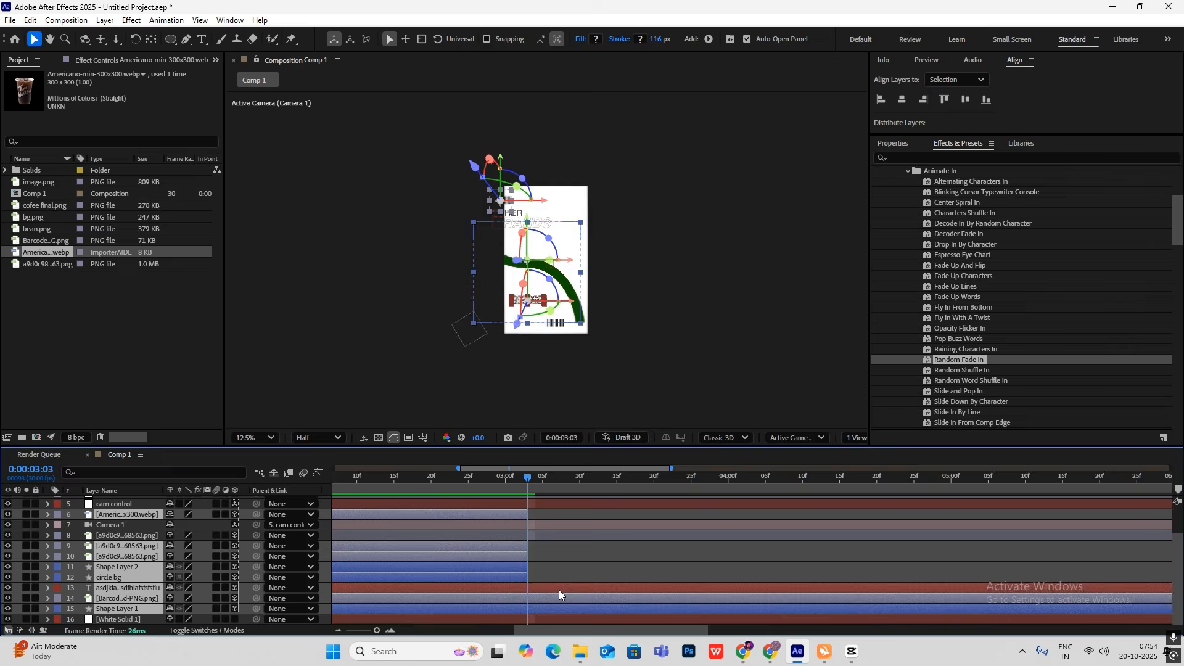
key("alt+]")
key("ctrl+z")
left_click(533, 588)
left_click(534, 599, "ctrl")
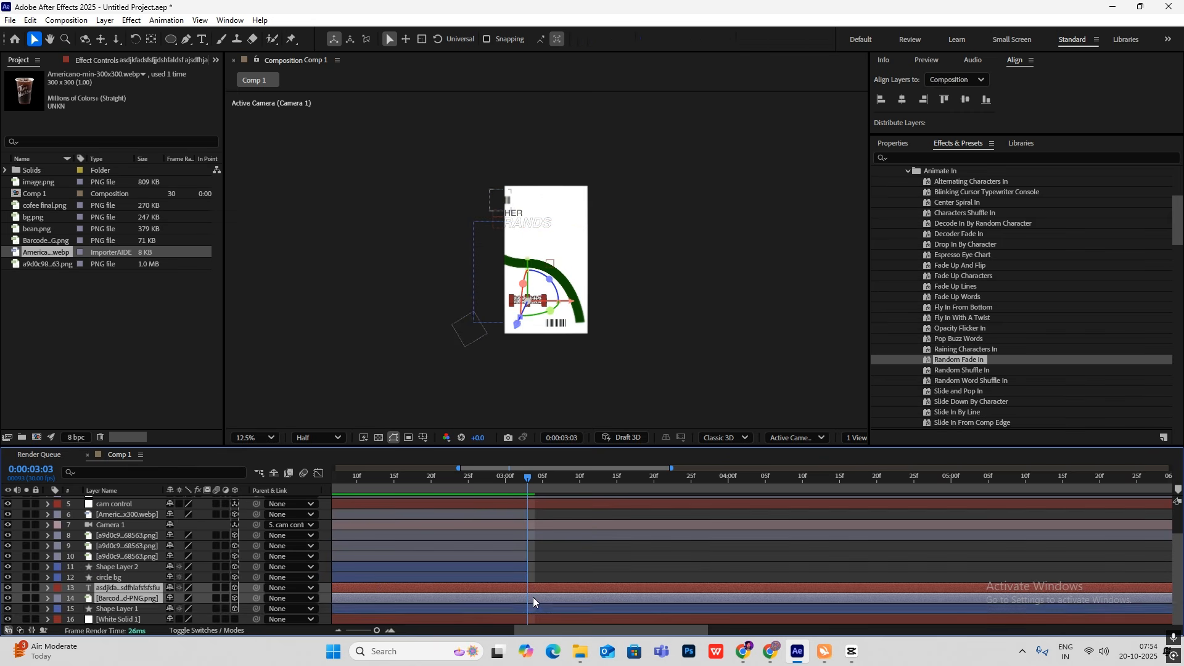
left_click(534, 608, "ctrl")
key("alt+]")
left_click(533, 525)
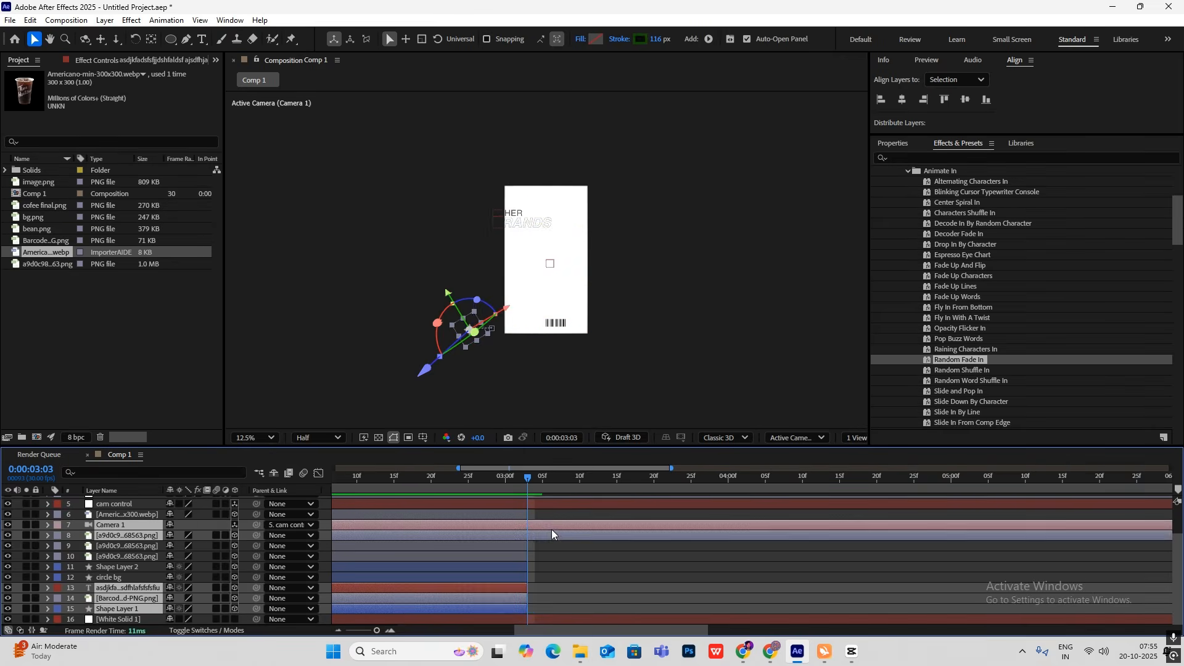
key("alt+]")
Extend Camera 1's end to just before 0:00:04:00 and trim the BRANDS, barcode and OTHER layers to end at 0:00:03:03.
scroll(533, 529, "up", 1)
left_click(130, 501)
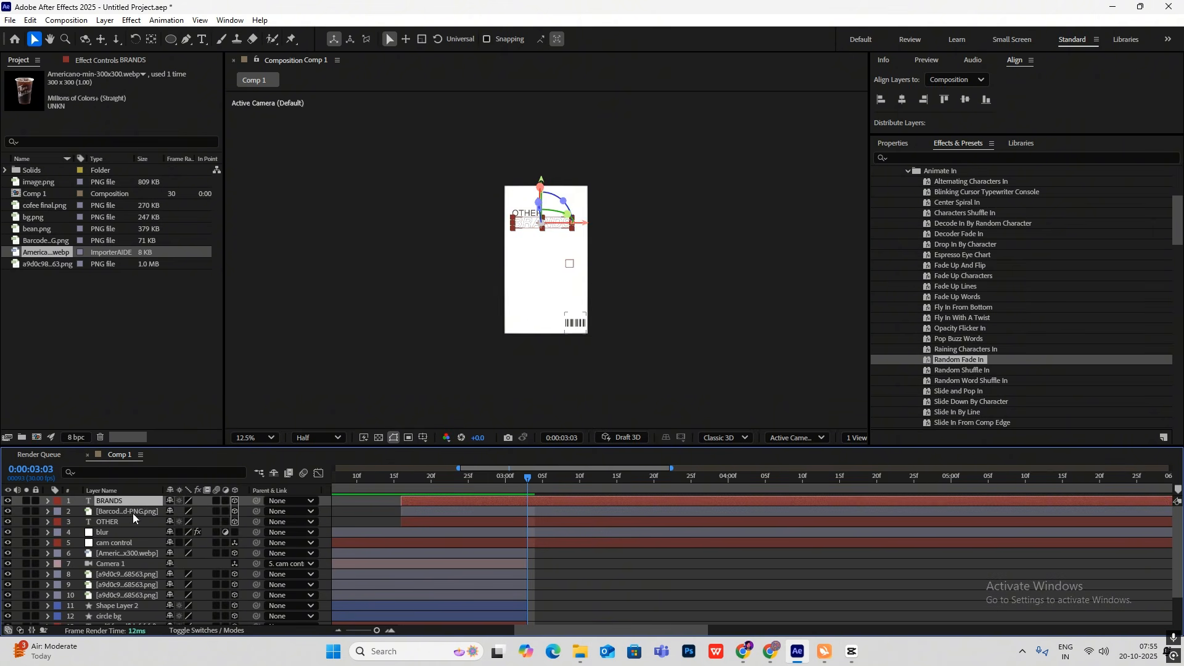
left_click(134, 521, "shift")
left_click_drag(528, 567, 713, 564)
left_click(576, 544)
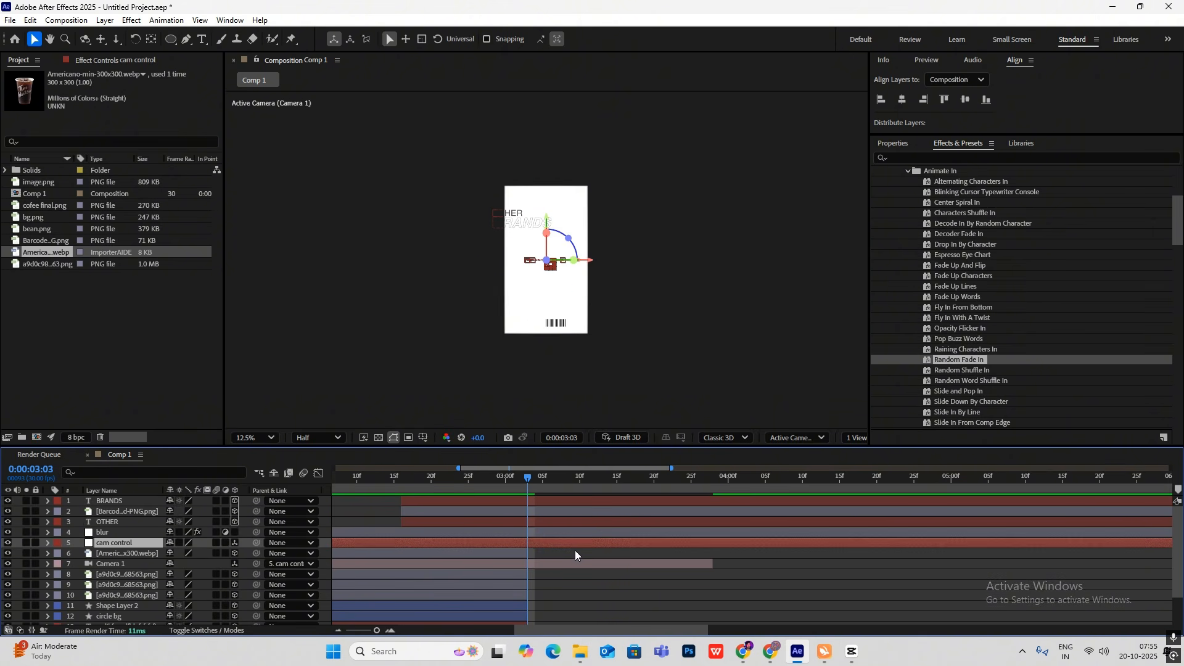
left_click(139, 501)
left_click(127, 523, "shift")
key("alt+]")
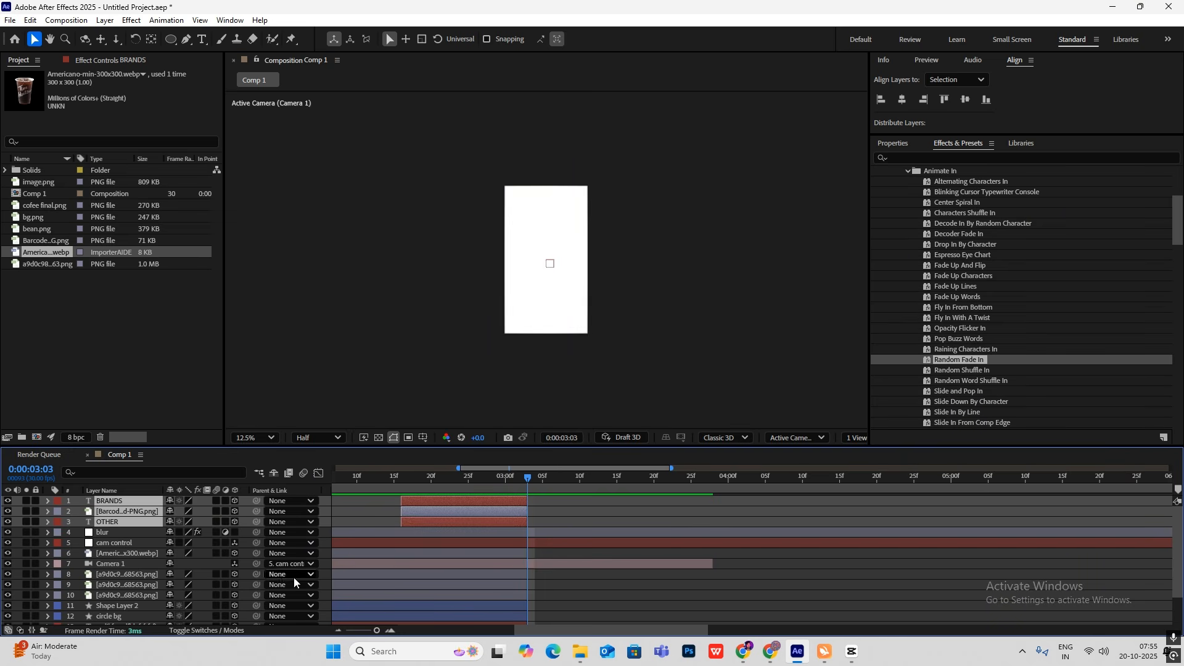
Preview the trimmed animation from the beginning, then return the playhead to 0:00:03:03.
scroll(578, 561, "down", 3)
left_click_drag(529, 485, 298, 486)
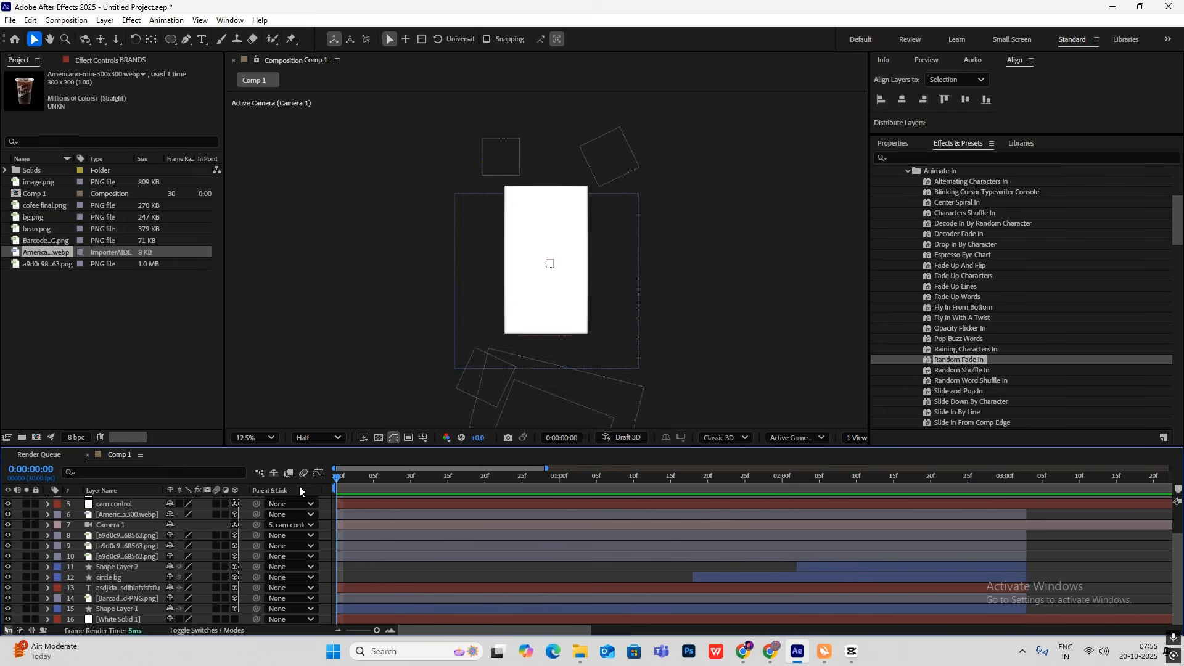
key("space")
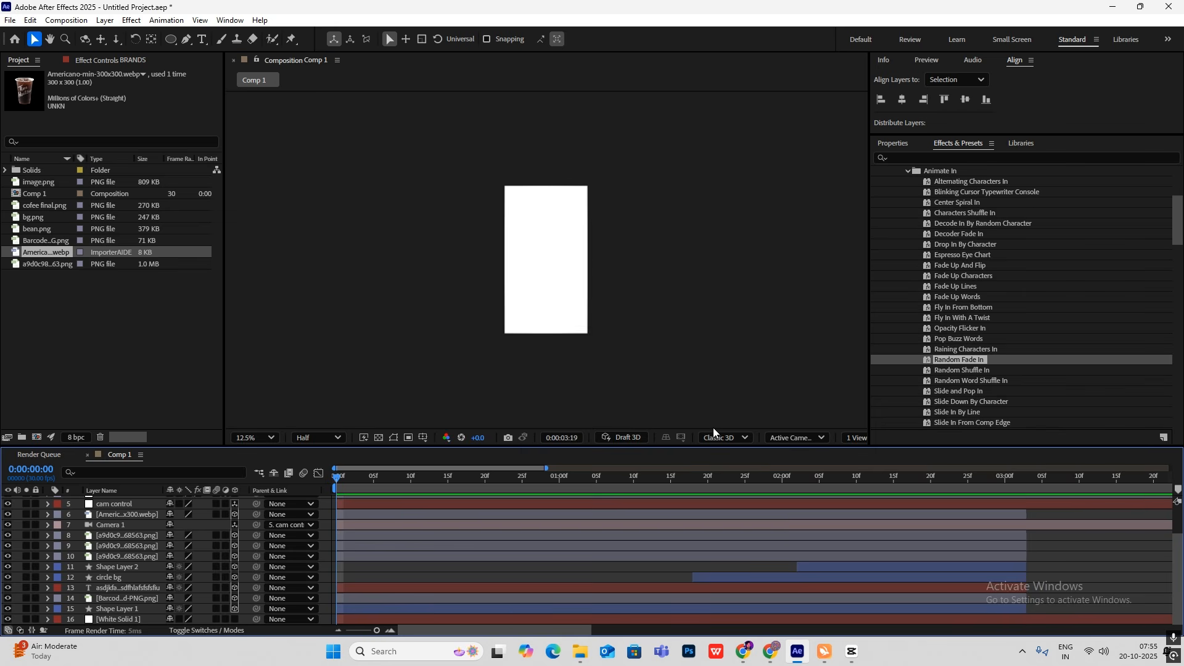
left_click_drag(828, 478, 558, 482)
Switch to CapCut to check the green Starbucks scene in the reference, then return to After Effects.
left_click(856, 651)
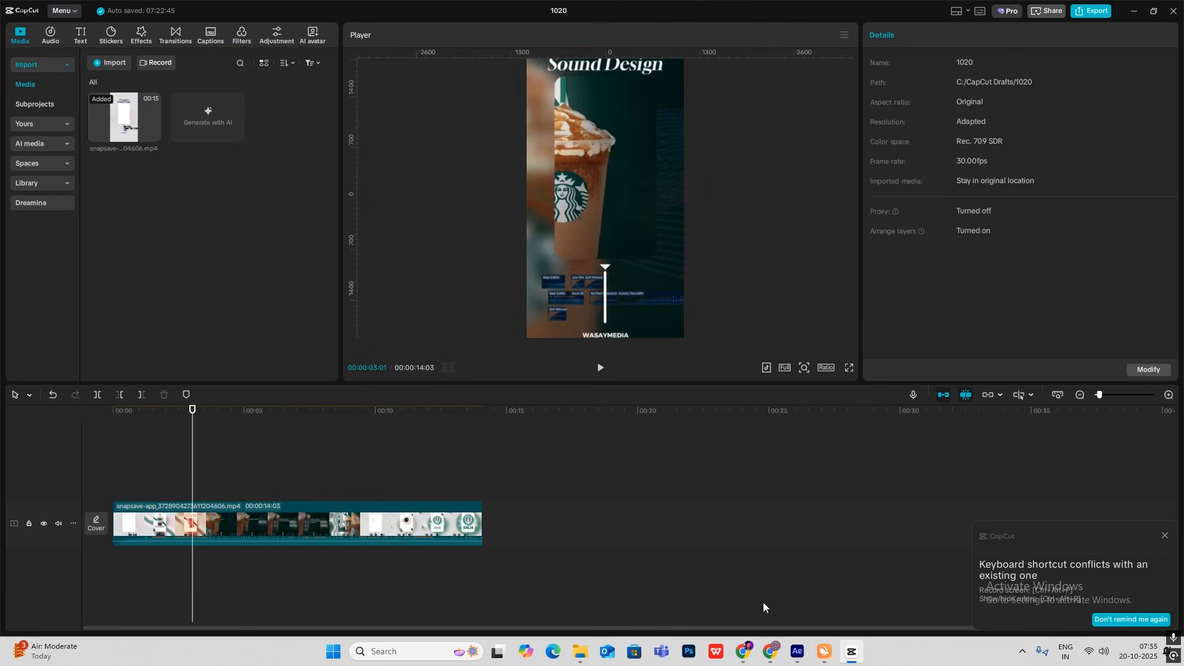
left_click_drag(194, 474, 221, 487)
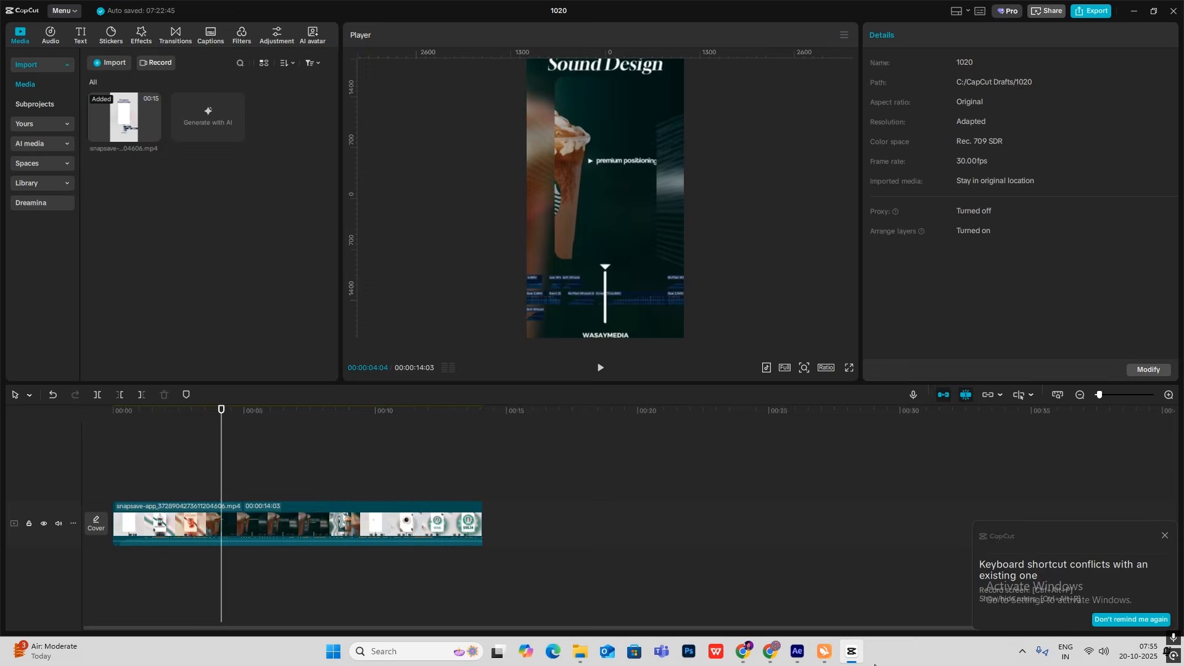
left_click(797, 651)
Add bg.png to the composition beneath the blur layer, starting at 0:00:03:03, and make it a 3D layer.
left_click_drag(29, 217, 120, 540)
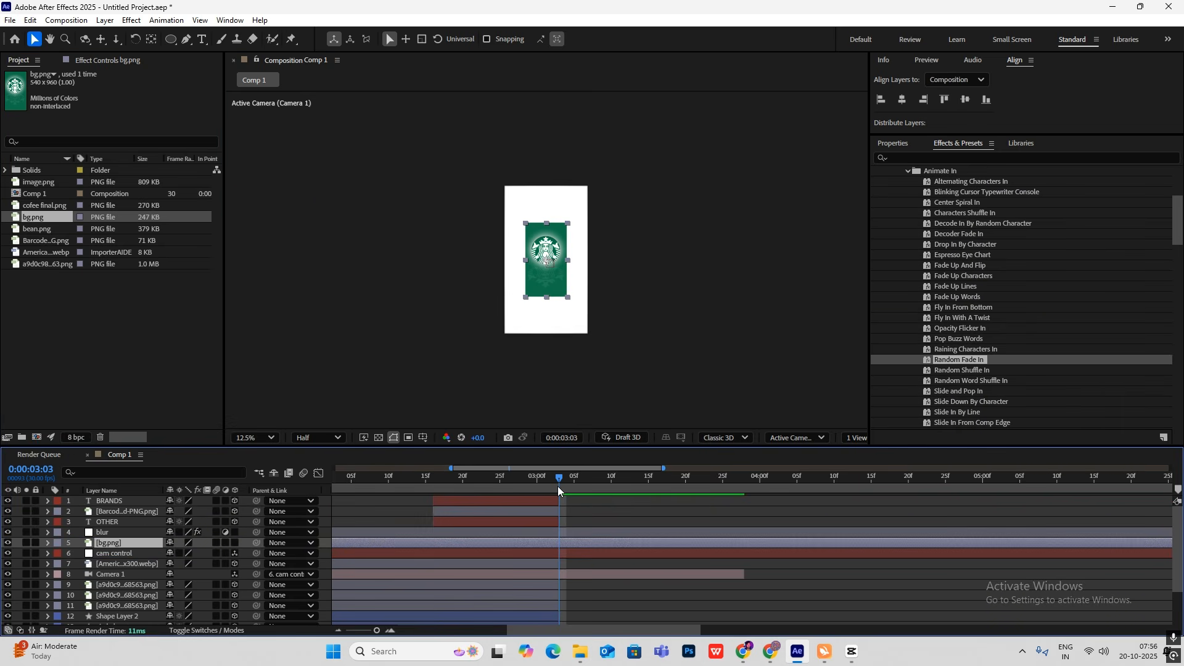
key("alt+[")
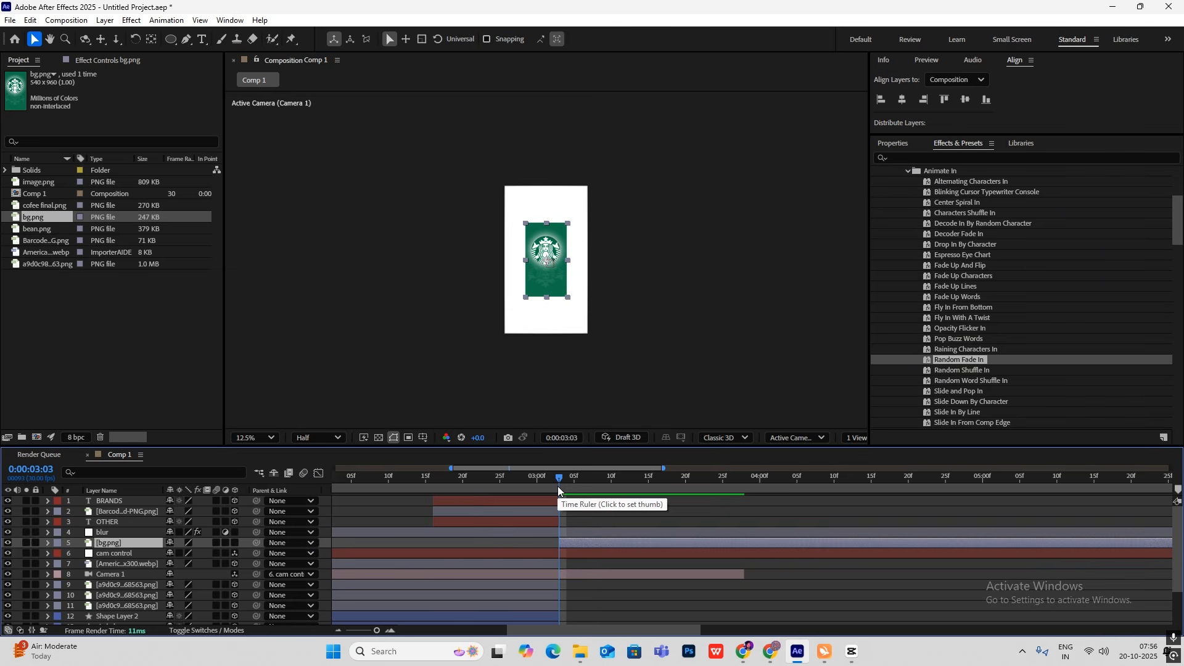
left_click(234, 543)
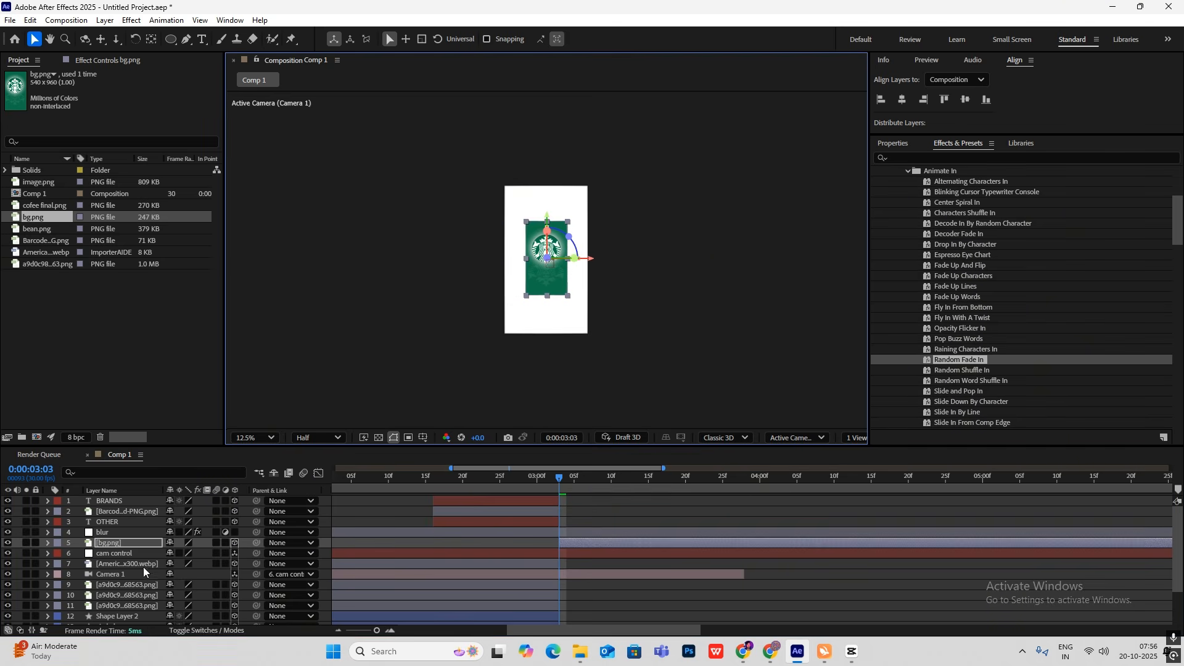
Scale the bg.png layer to 238% so it fills the frame.
key("s")
left_click_drag(185, 553, 281, 557)
left_click(682, 299)
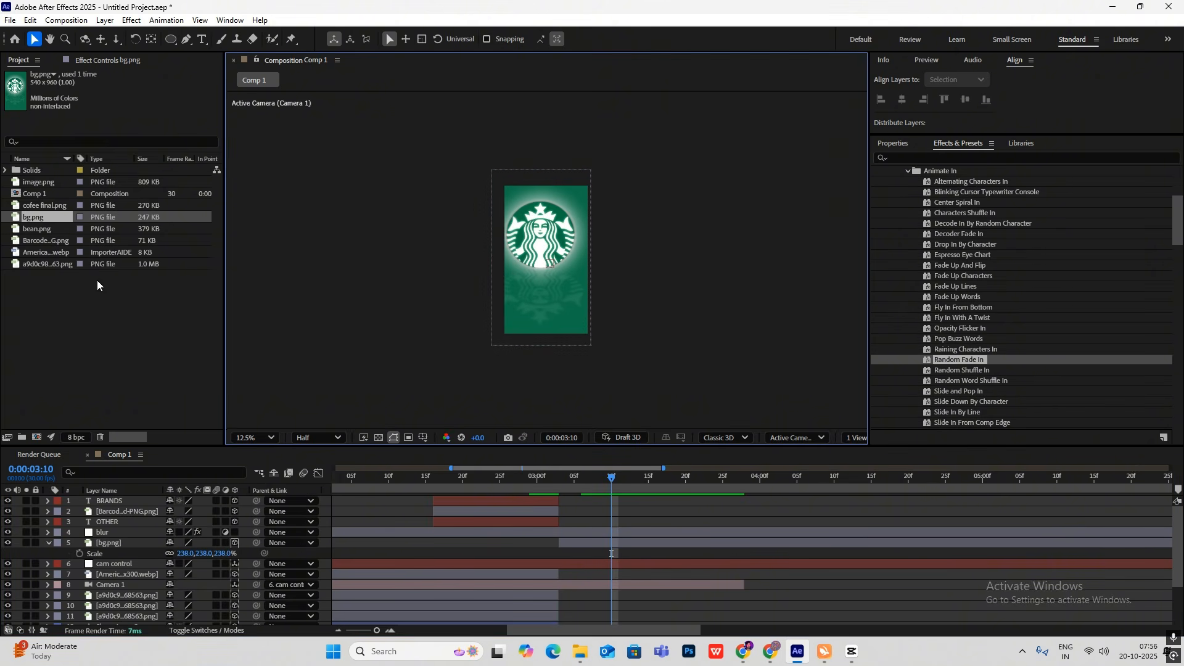
Add image.png above bg.png, scale it to 167% and place the cup toward the frame's left side.
left_click(41, 242)
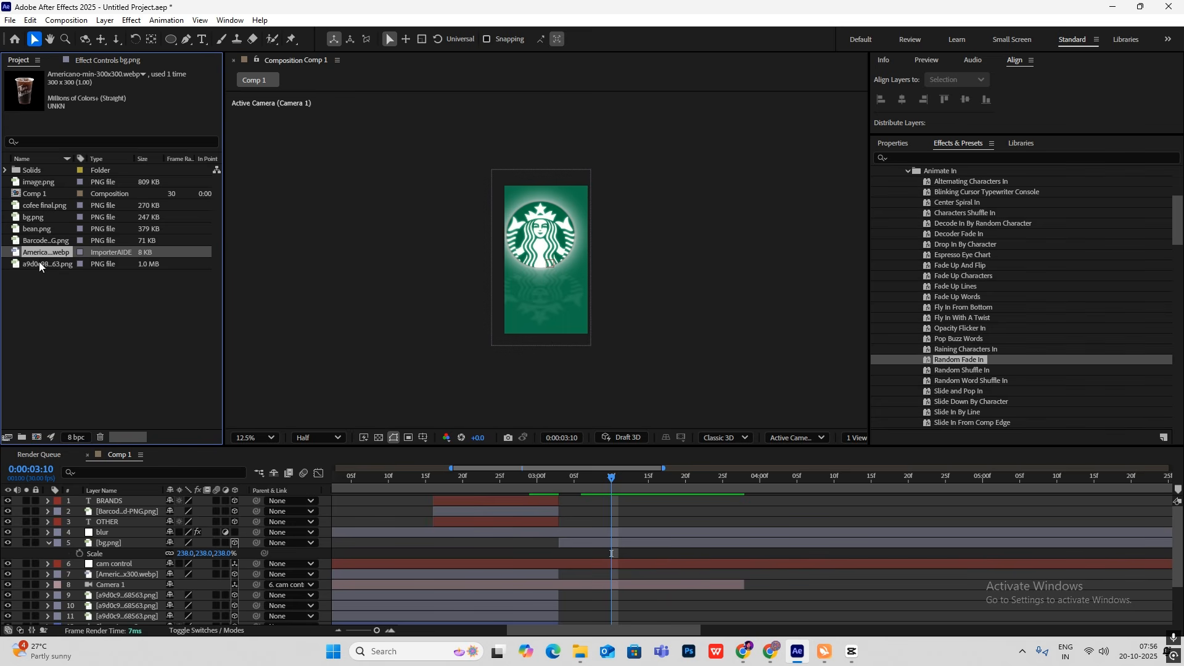
left_click(39, 263)
left_click(39, 205)
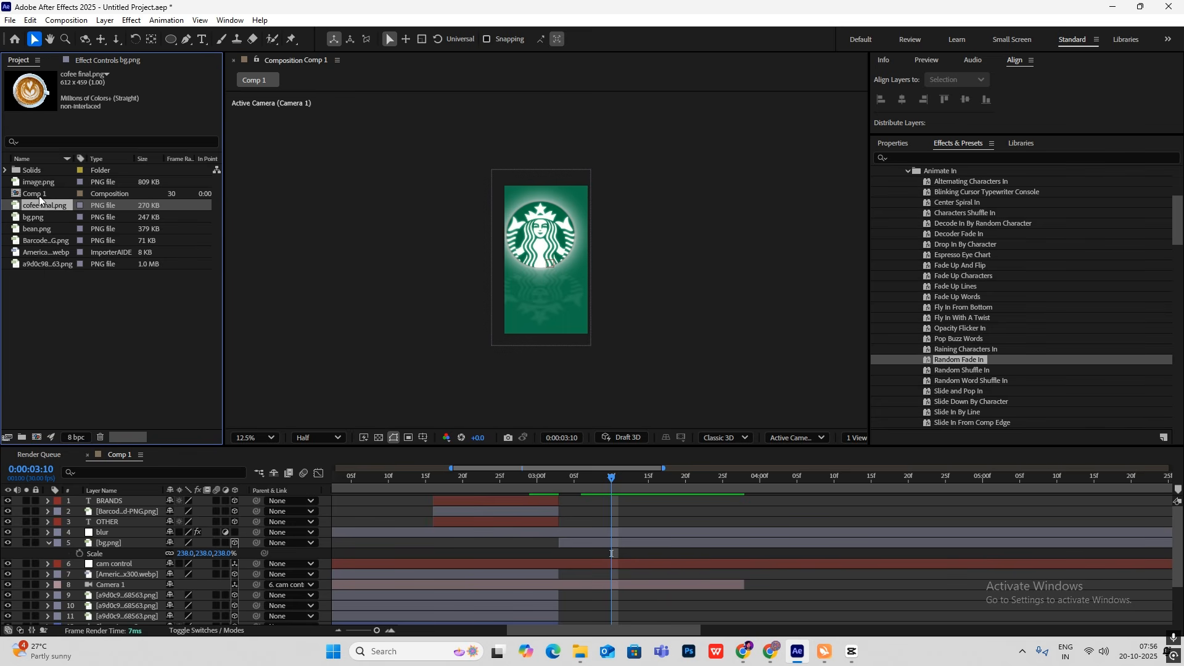
left_click_drag(40, 183, 246, 556)
key("s")
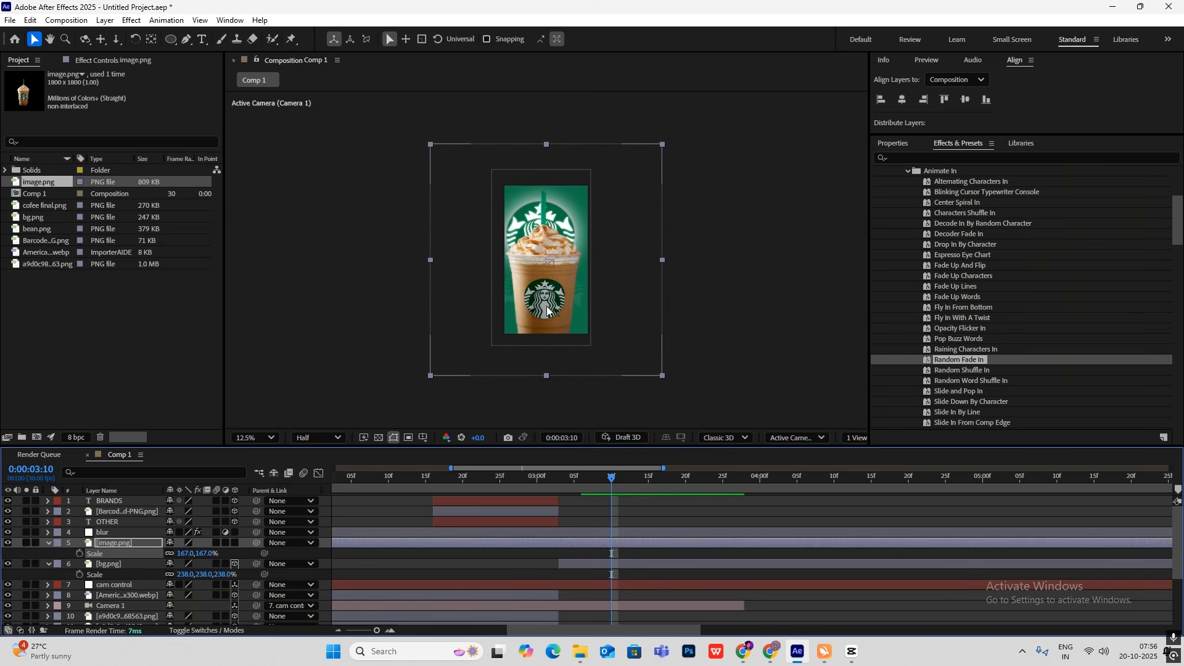
left_click_drag(546, 308, 515, 292)
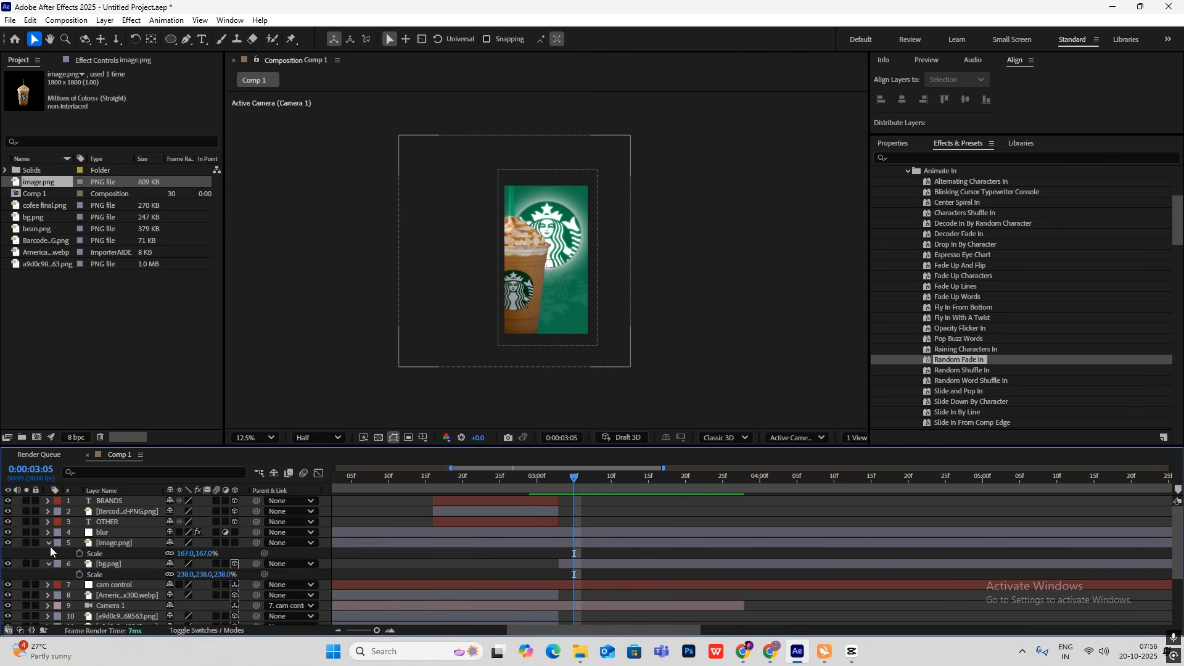
Make image.png a 3D layer, reposition it and scale it to 241%, with bg.png enlarged to 301%.
left_click(49, 543)
left_click(48, 554)
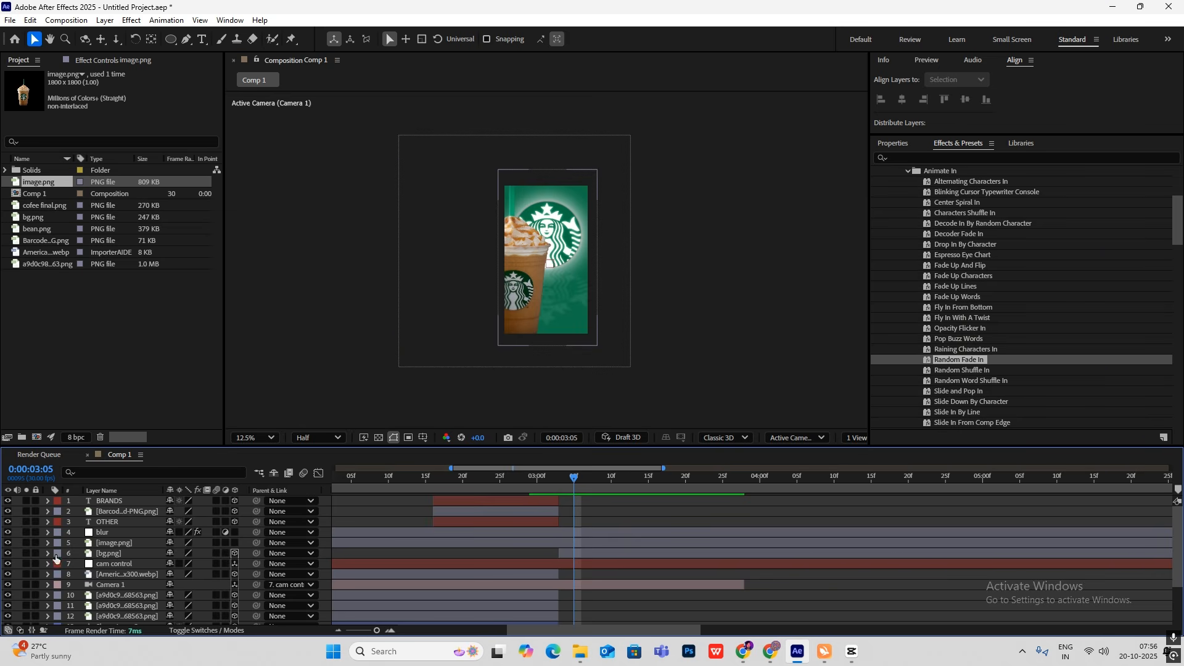
left_click(119, 545)
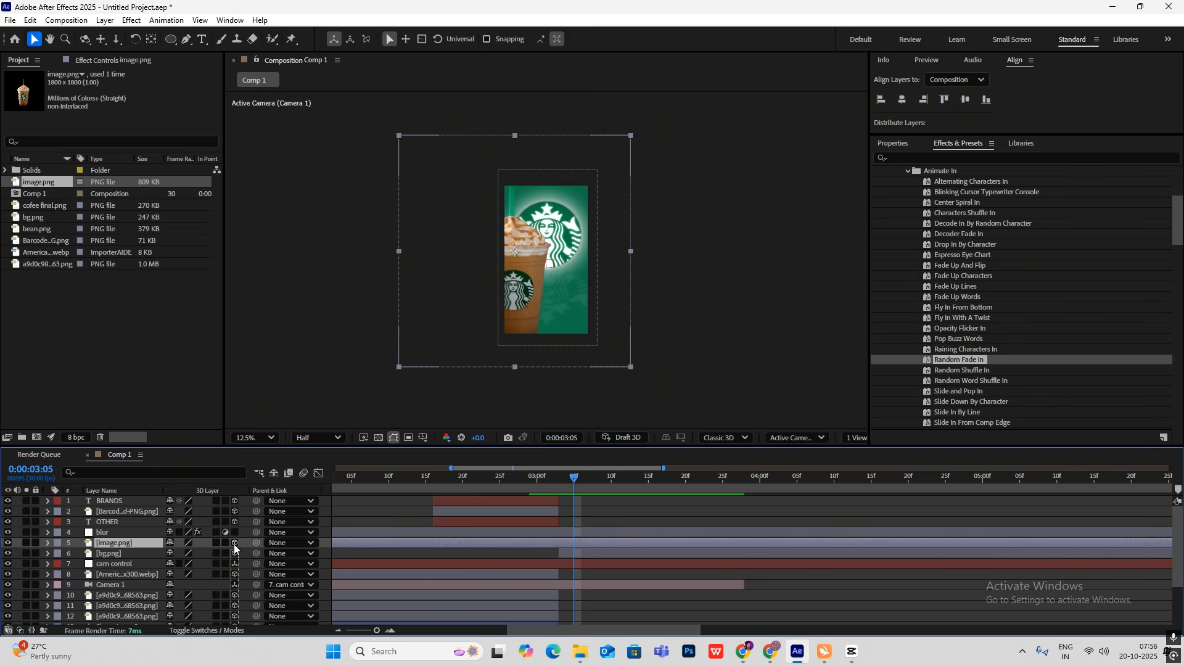
mouse_move(505, 251)
left_mouse_down()
mouse_move(466, 279)
mouse_move(486, 251)
mouse_move(510, 243)
left_mouse_up()
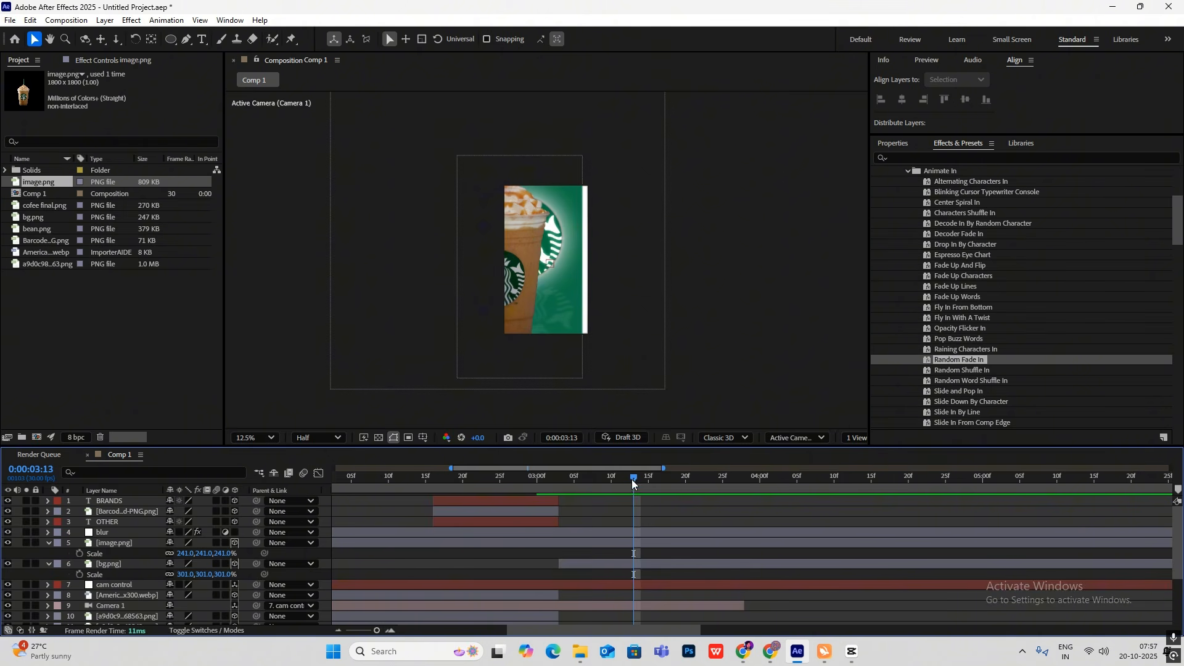
Trim the start of image.png to 0:00:03:03 and scrub through the transition to check the framing.
left_click_drag(632, 480, 560, 485)
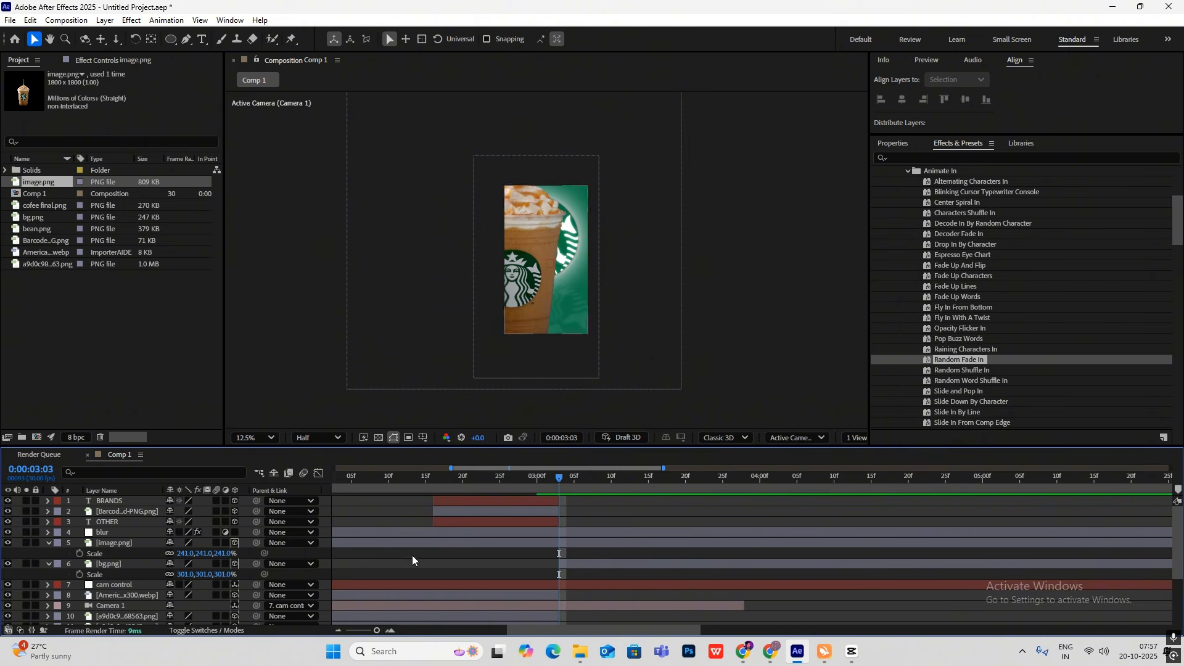
left_click(49, 554)
left_click(112, 544)
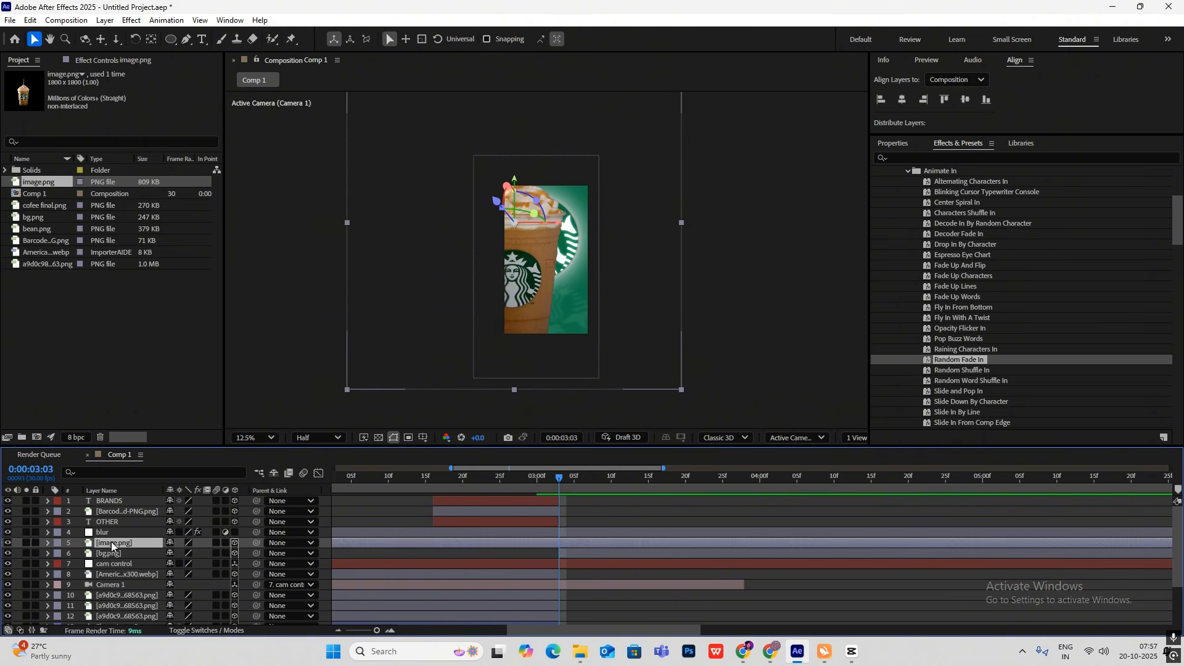
key("alt+[")
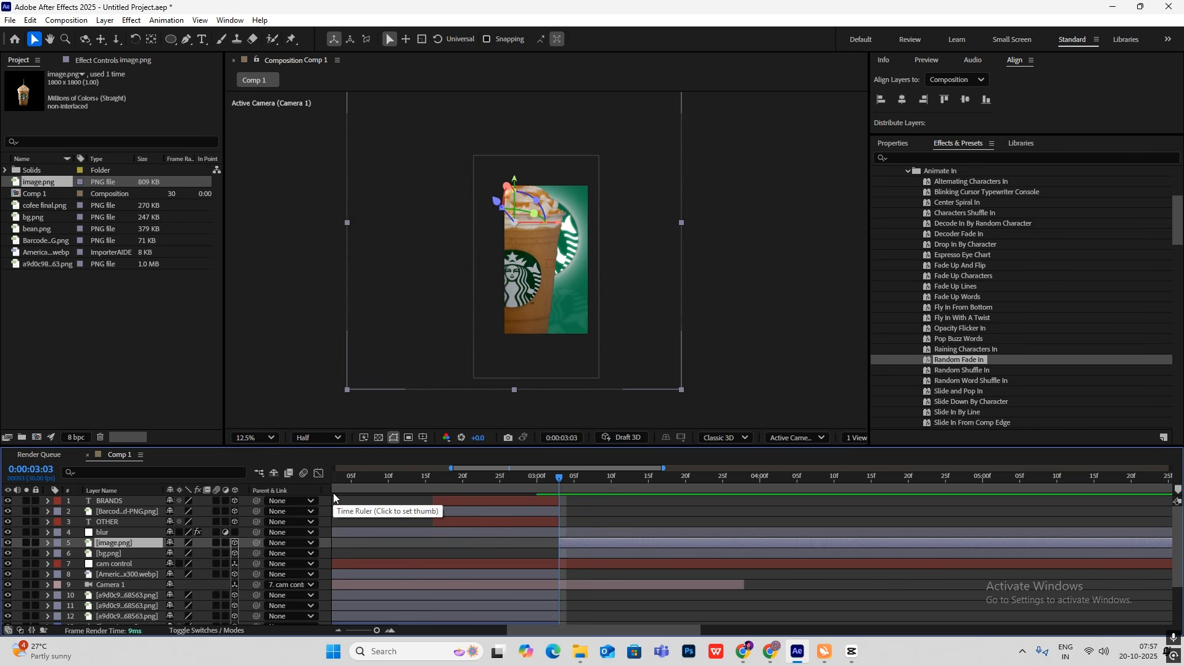
left_click_drag(523, 485, 590, 489)
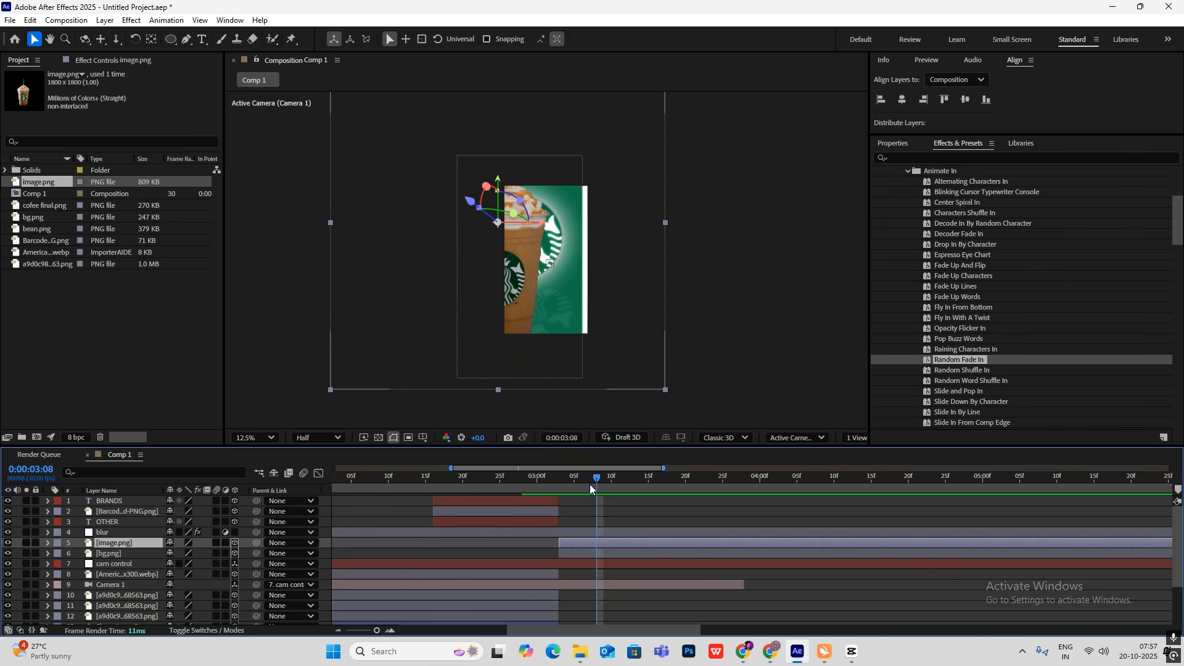
Set the bg.png layer's Position to 759, 1052, 0 so it covers the white edge beside the cup.
left_click(122, 554)
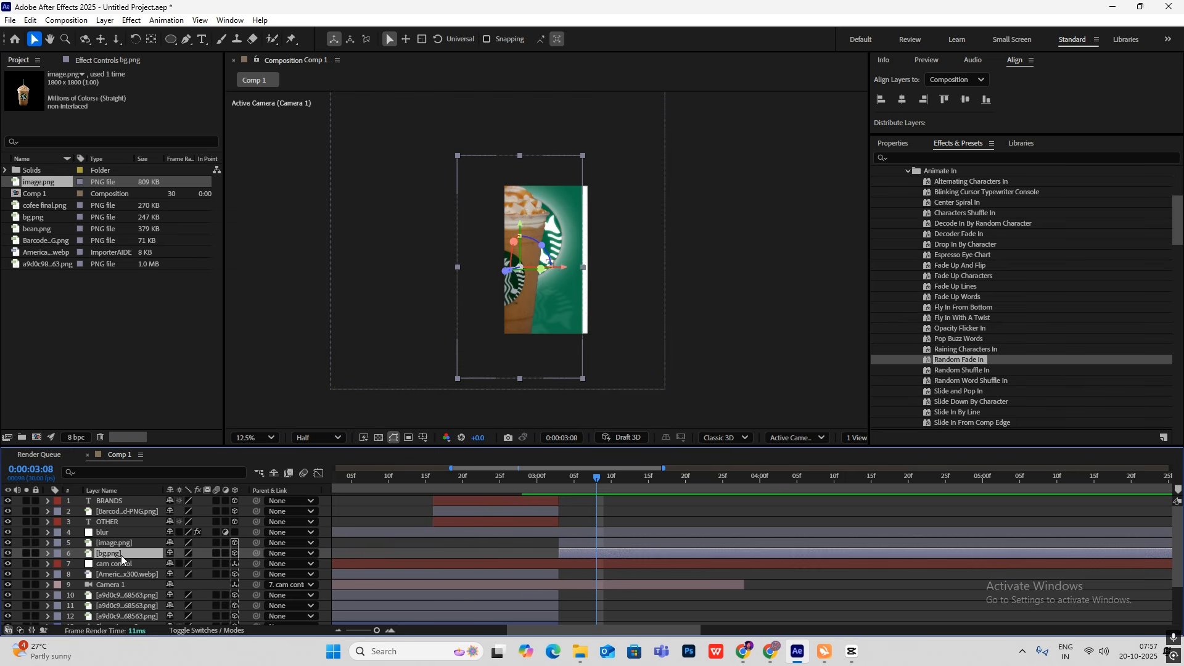
key("p")
left_click_drag(173, 564, 230, 564)
Preview the transition from the OTHER BRANDS scene into the green Starbucks scene.
left_click_drag(596, 478, 500, 481)
key("space")
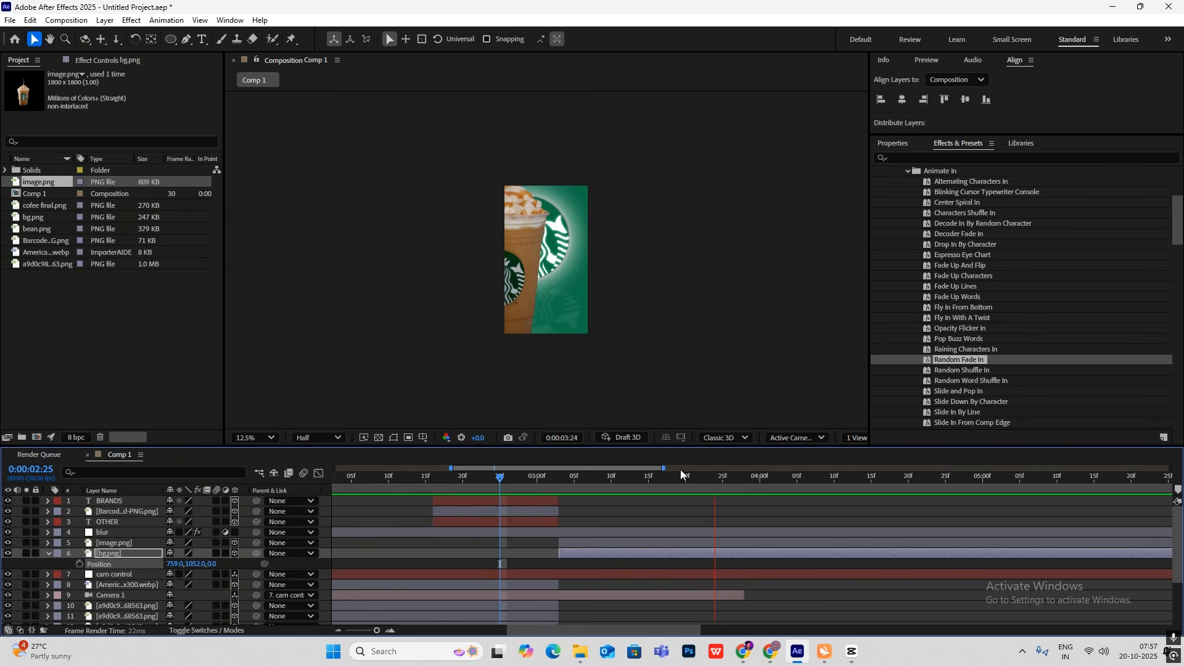
key("space")
left_click(557, 484)
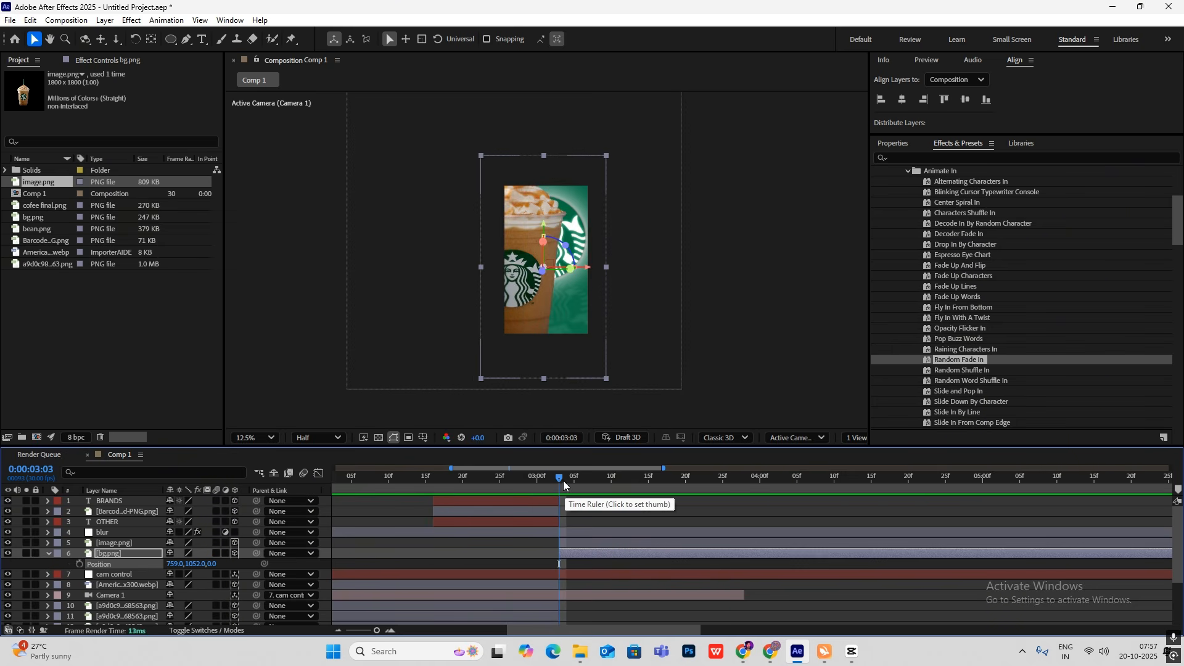
left_click(523, 483)
mouse_move(523, 483)
left_mouse_down()
mouse_move(701, 480)
mouse_move(529, 484)
left_mouse_up()
key("space")
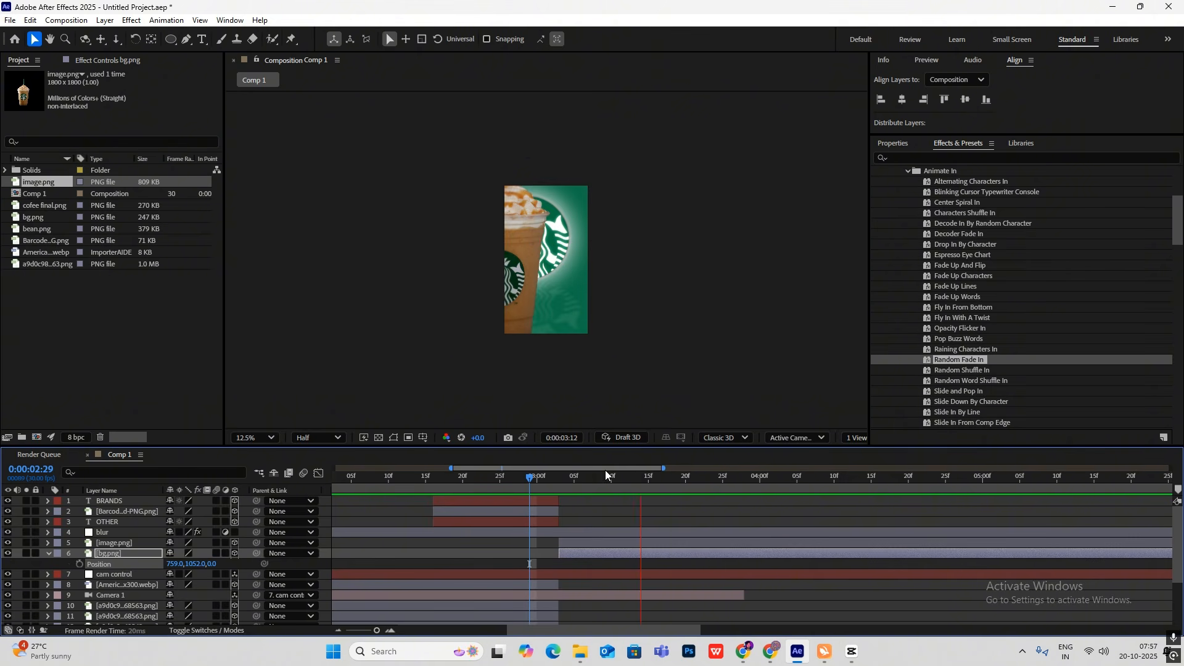
Duplicate the cam control null at 0:00:03:03 and delete all Position keyframes from the copy.
key("space")
left_click_drag(678, 482, 549, 484)
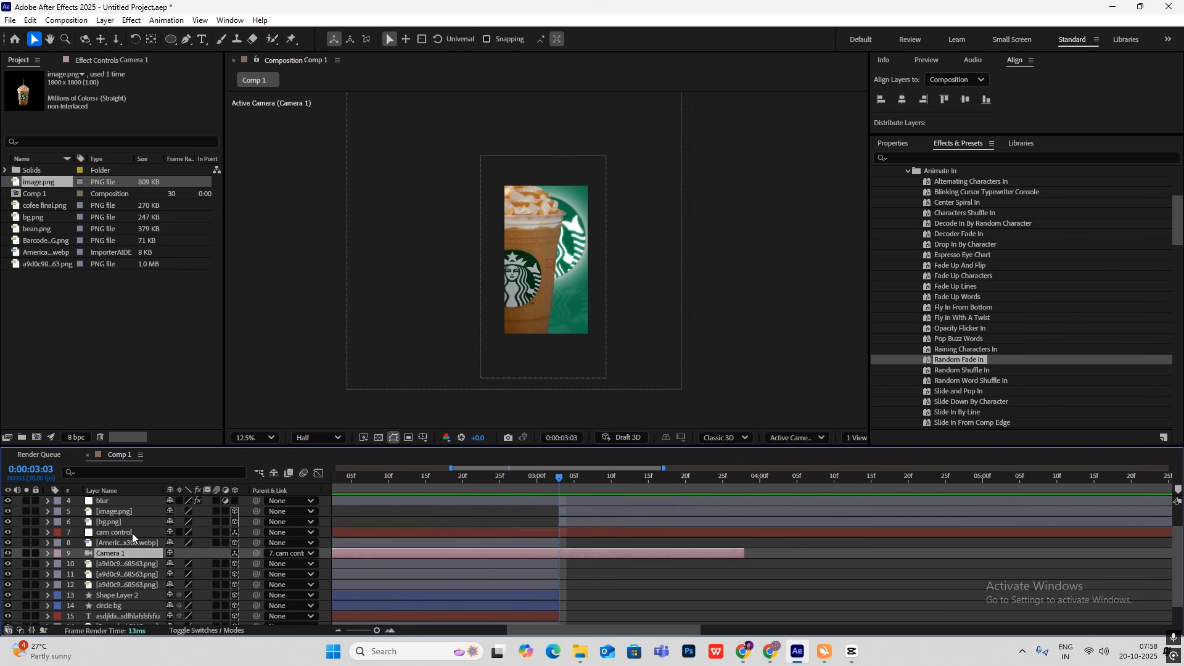
left_click(132, 533)
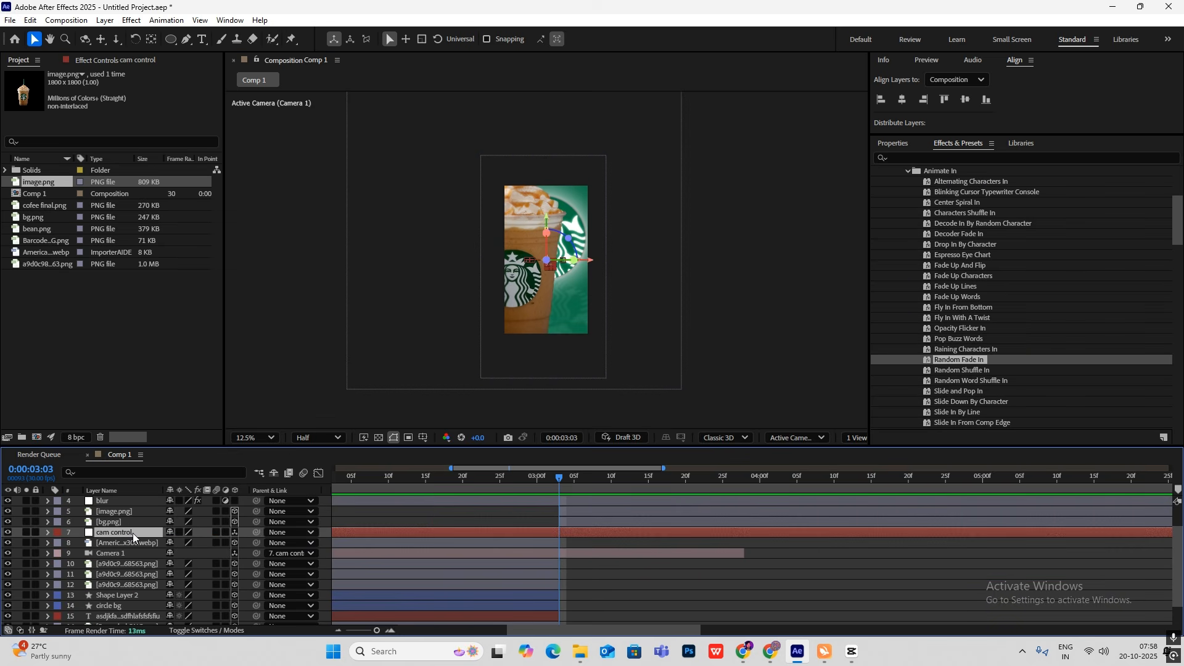
key("ctrl+d")
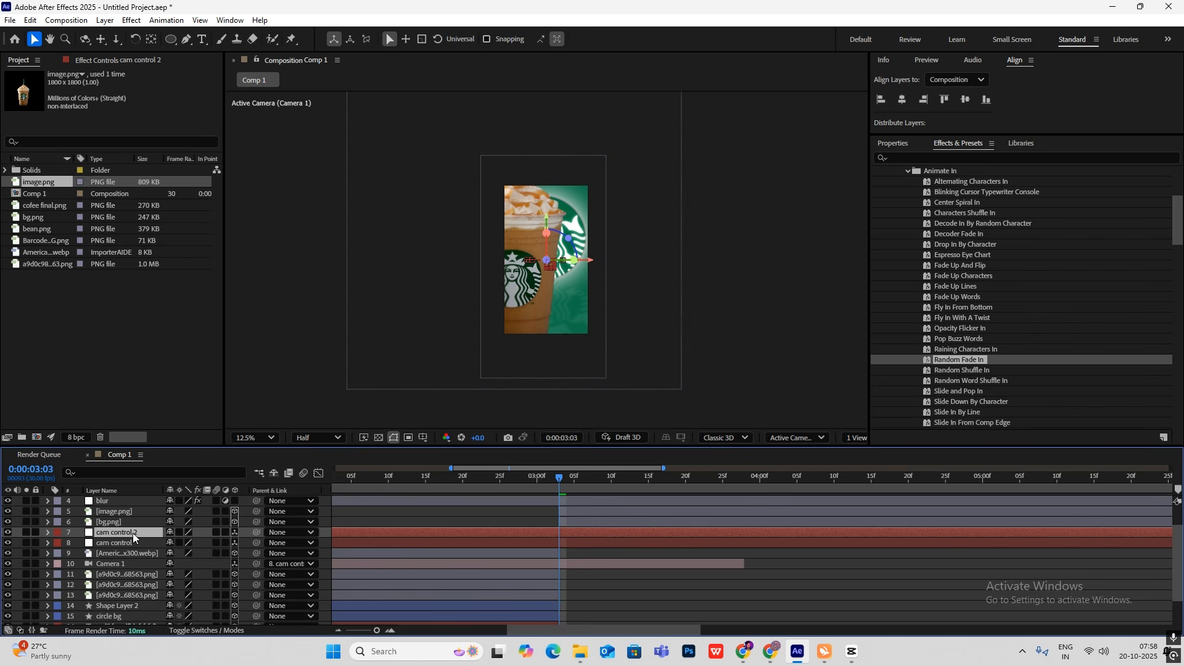
key("p")
left_click_drag(612, 543, 453, 548)
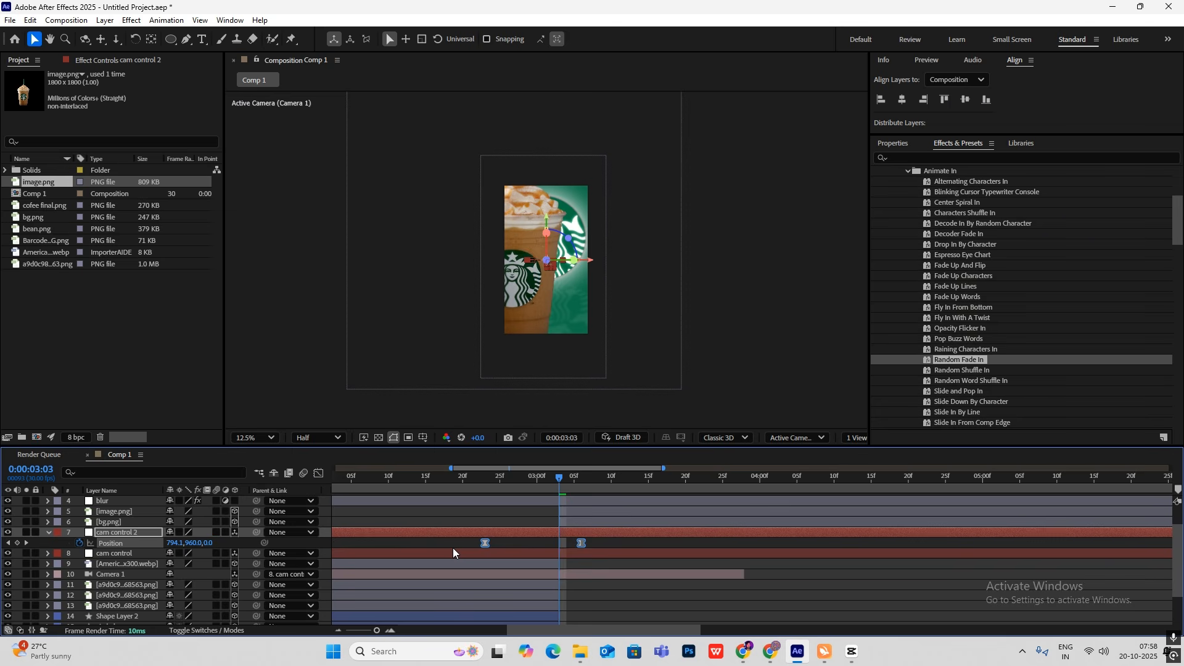
key("Delete")
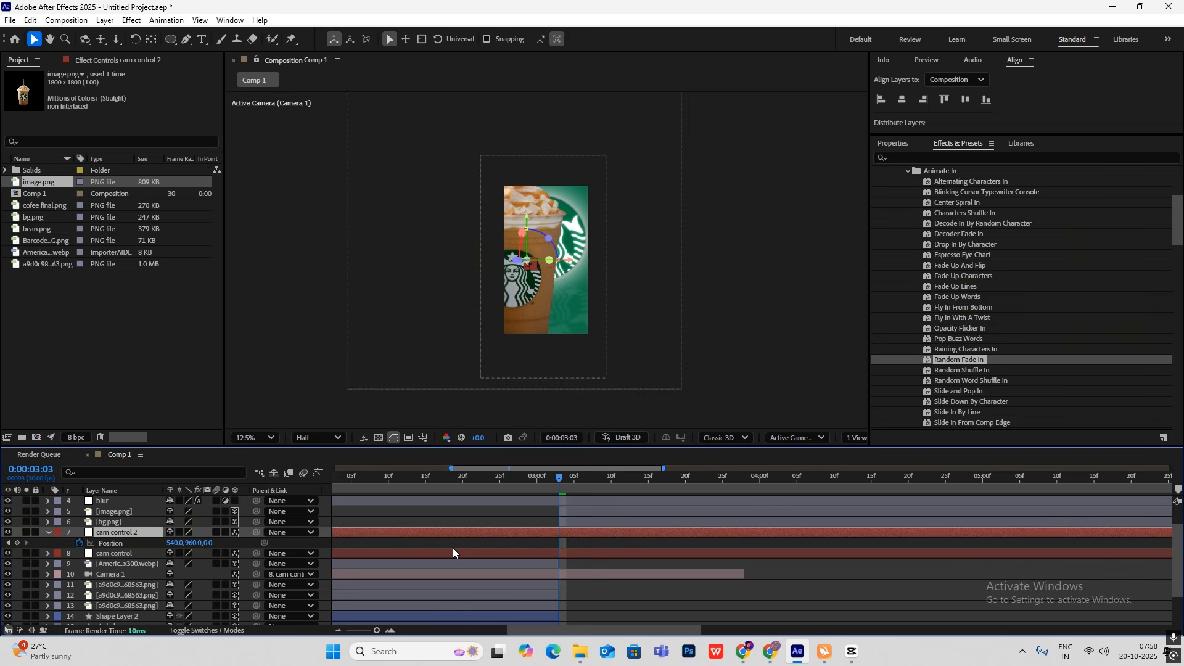
Parent the cam control layer to cam control 2 and trim its end at 0:00:03:03.
left_click(135, 554)
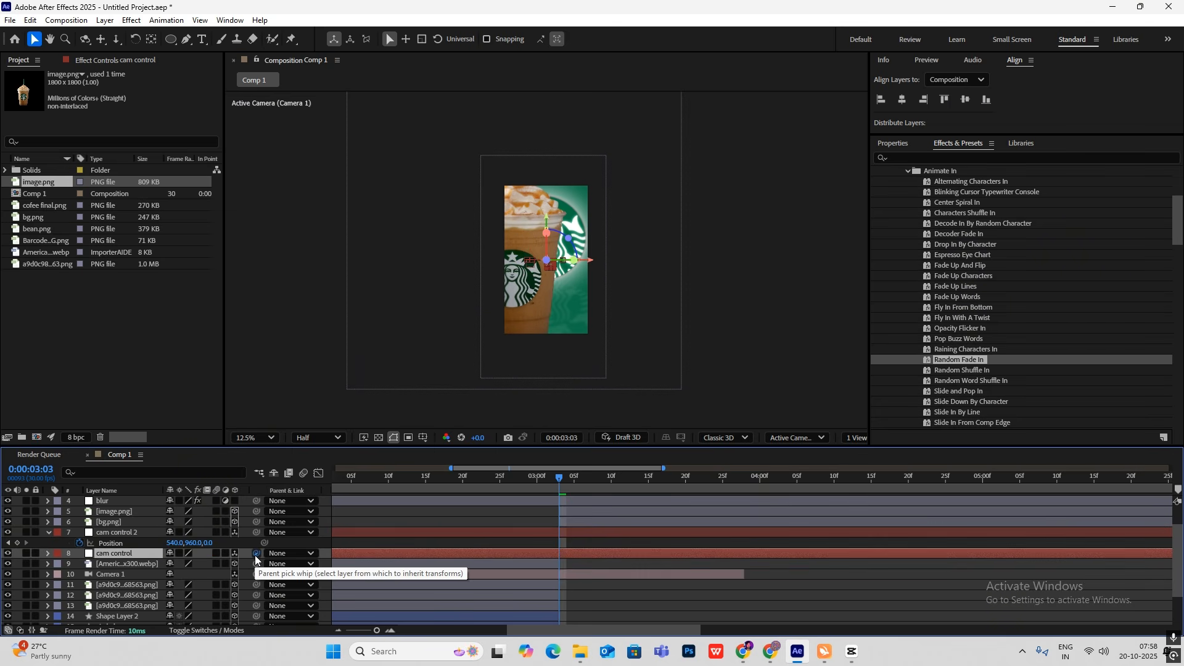
left_click_drag(233, 574, 143, 531)
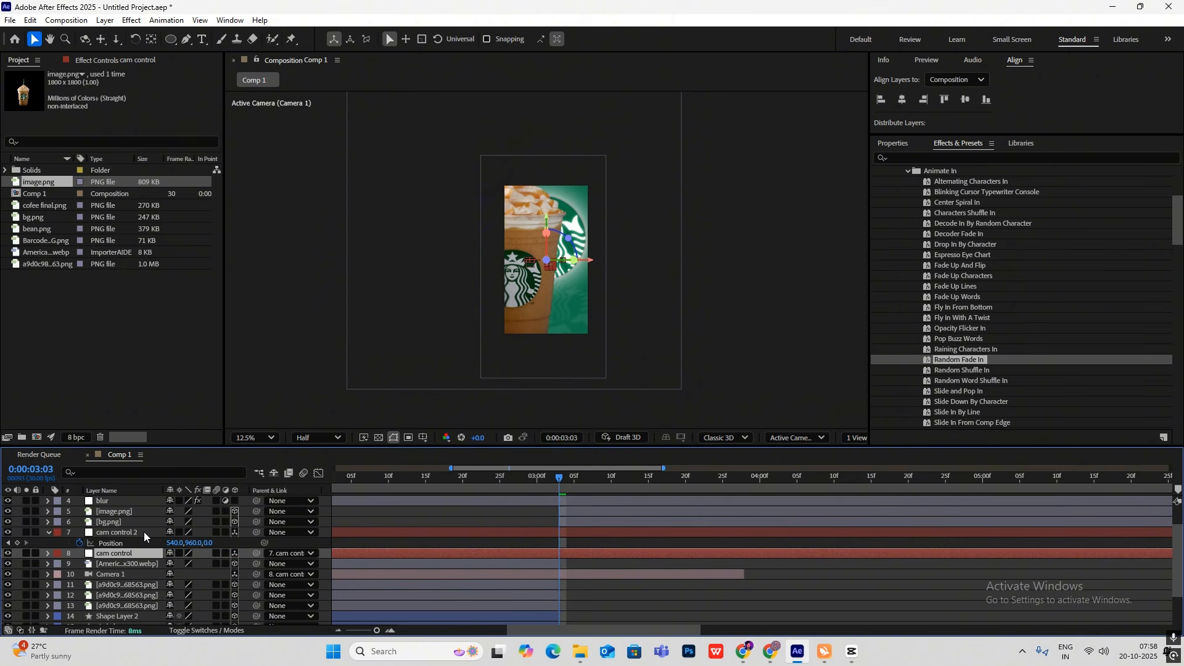
mouse_move(564, 479)
left_mouse_down()
mouse_move(527, 477)
mouse_move(561, 484)
left_mouse_up()
key("alt+bracketright")
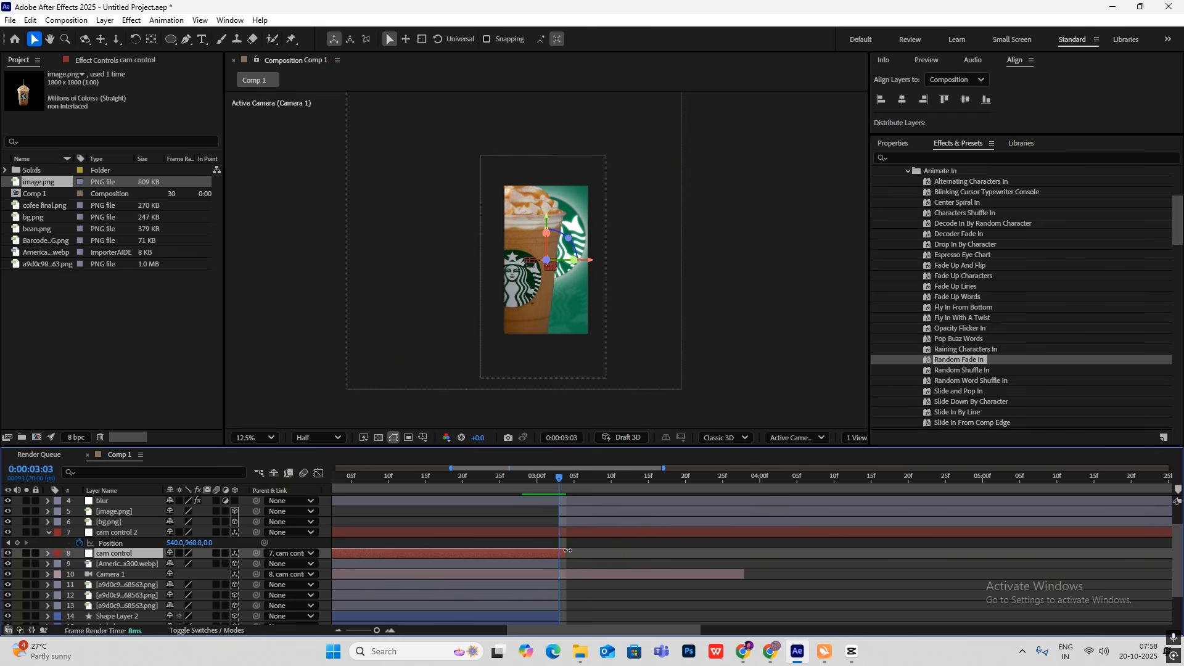
left_click_drag(568, 550, 558, 552)
Add an easy-eased Position keyframe of 540, 960, 0 to cam control 2 at 0:00:03:00.
key("u")
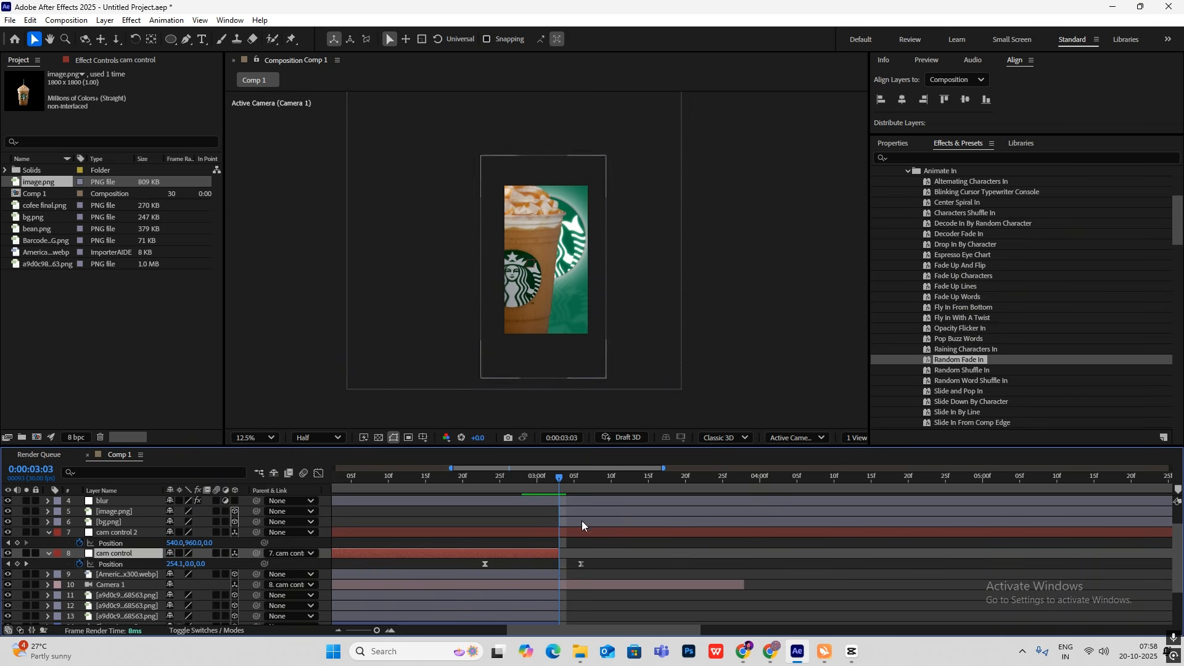
left_click(582, 532)
key("u")
key("u")
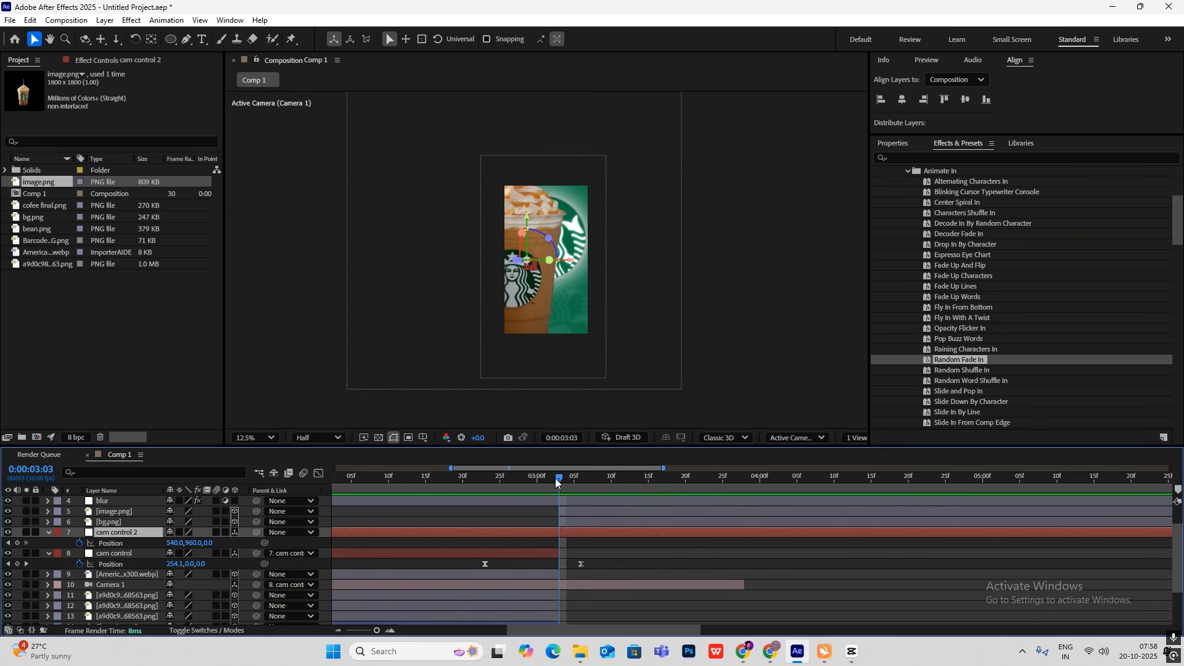
left_click_drag(556, 482, 537, 482)
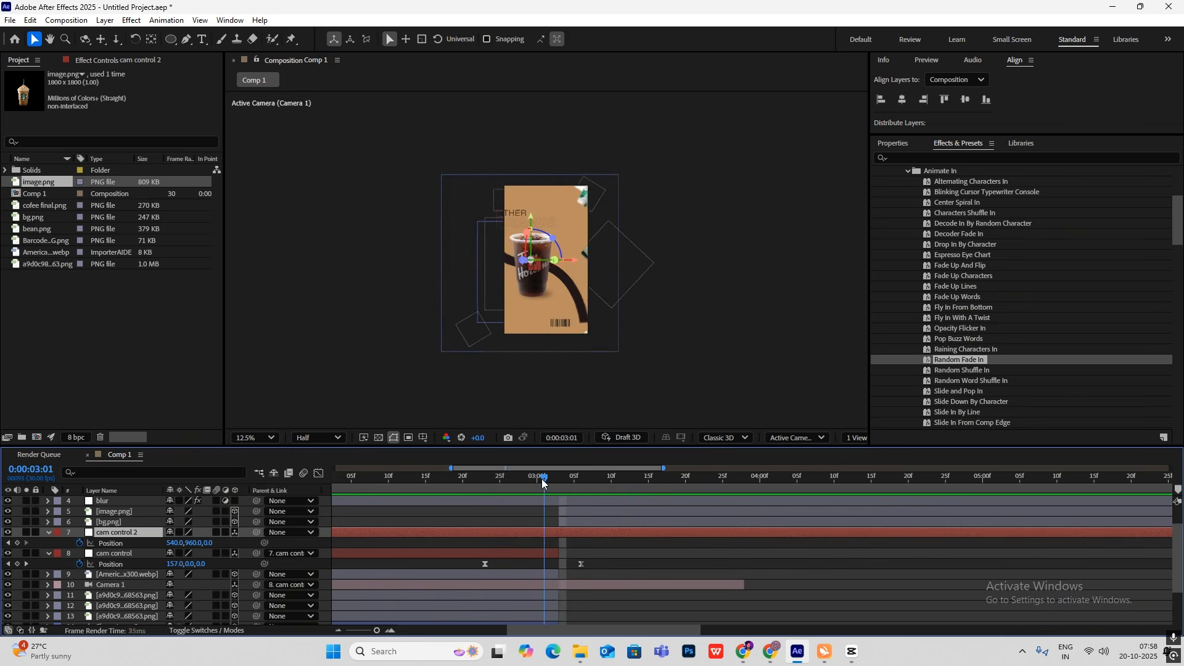
left_click(17, 543)
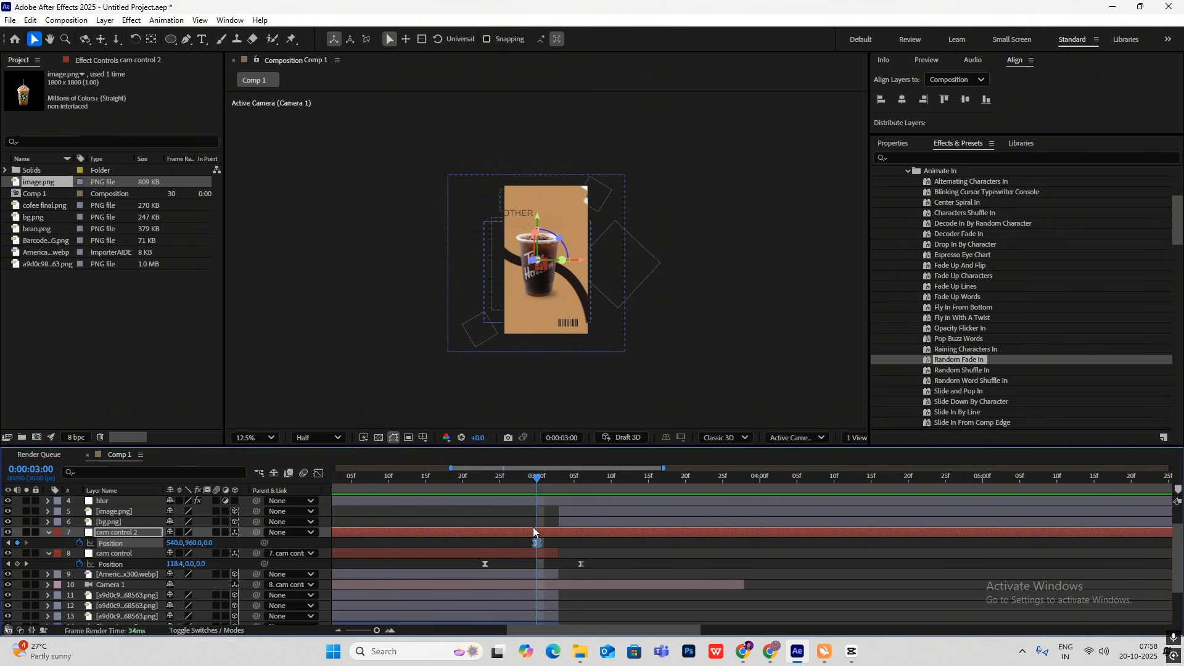
key("F9")
Set cam control 2's Position to 677, 960, 0 at 0:00:03:14.
key("=")
left_click_drag(522, 483, 629, 528)
left_click_drag(172, 543, 249, 544)
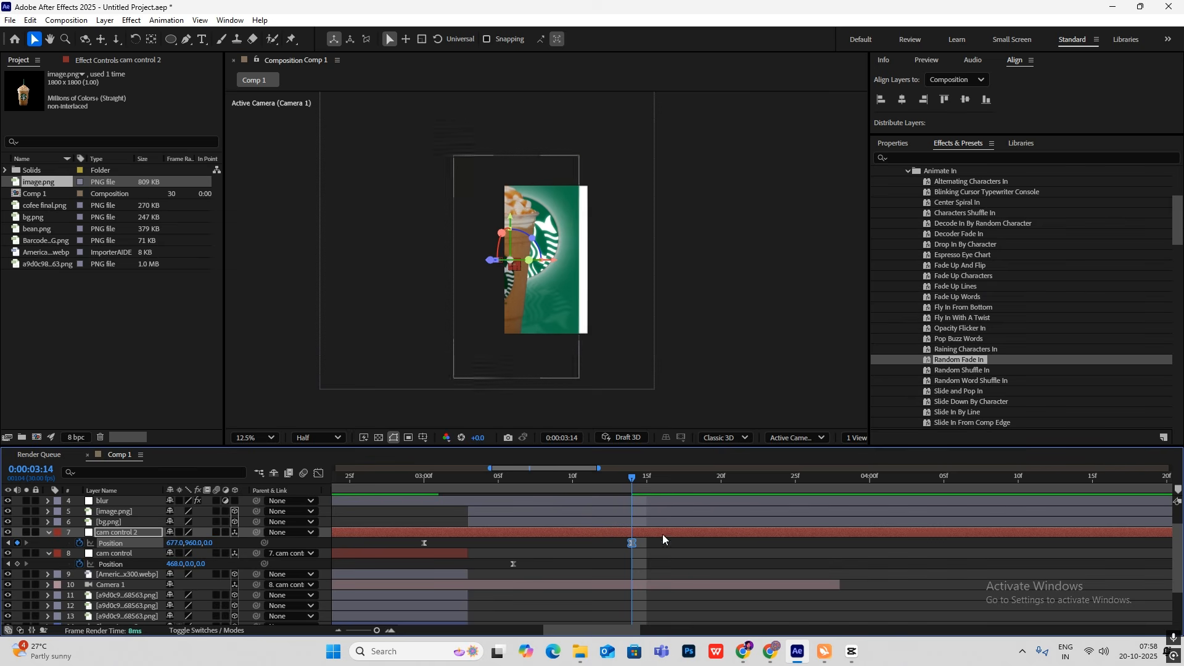
Reshape the speed graph of both cam control 2 Position keyframes so the move peaks early and eases out slowly.
left_click_drag(661, 536, 381, 556)
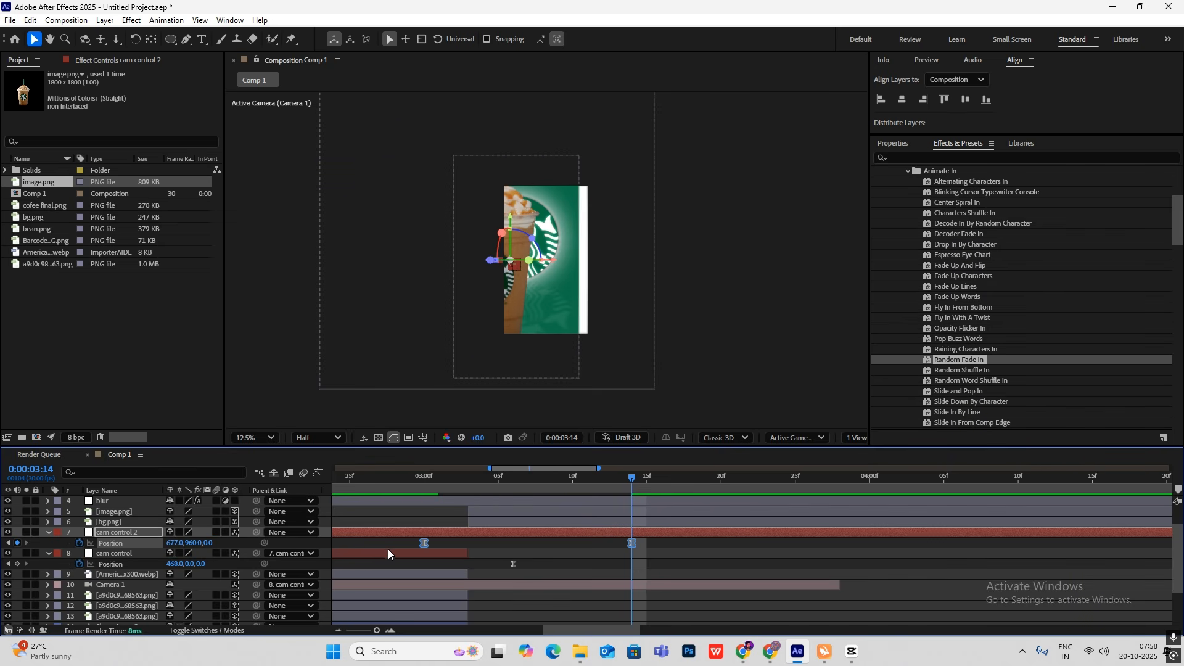
left_click(318, 473)
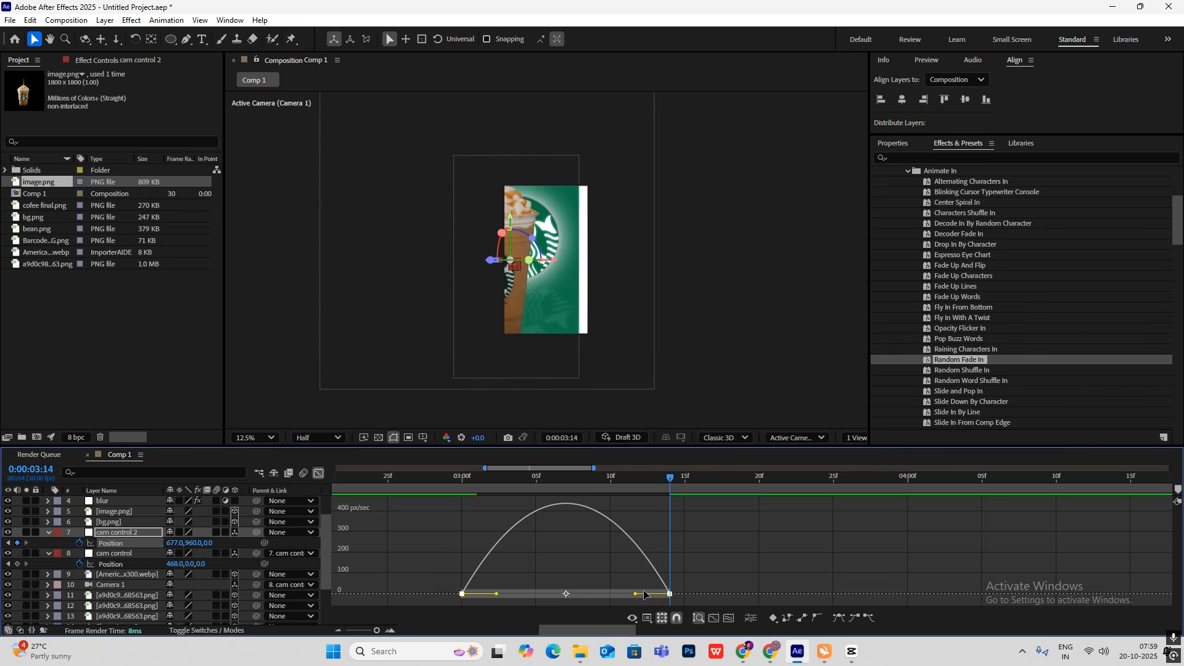
left_click_drag(636, 593, 564, 594)
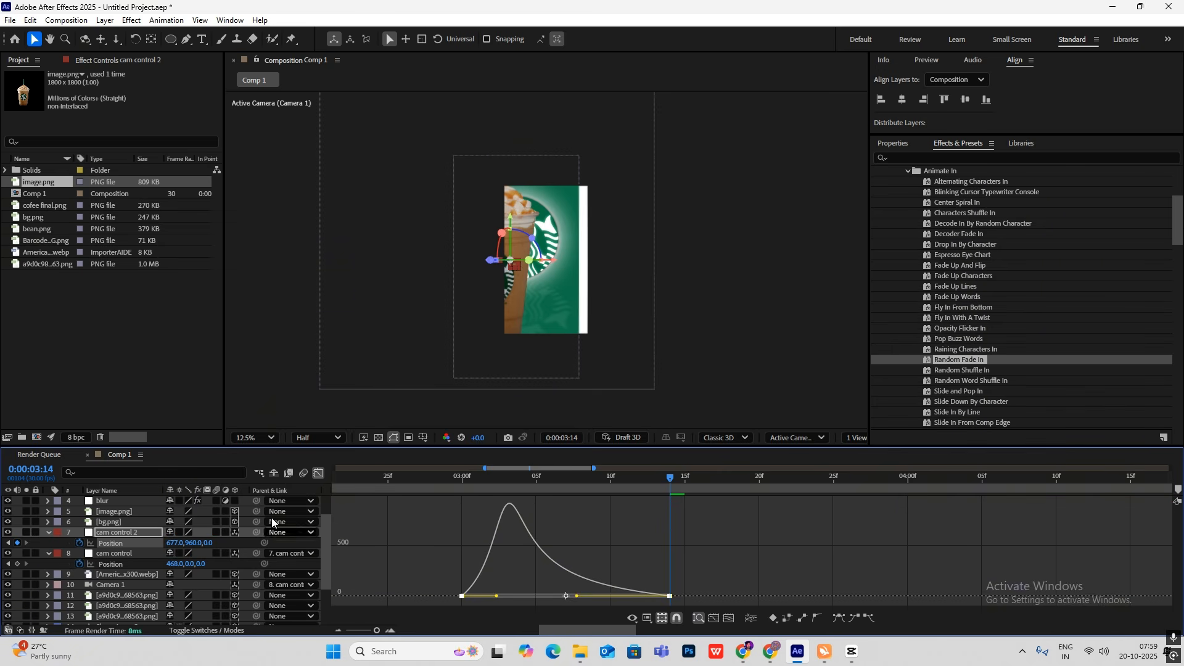
left_click(318, 473)
Preview the eased camera move from 0:00:02:23 into the green Starbucks scene.
scroll(647, 545, "down", 1)
left_click_drag(652, 483, 574, 494)
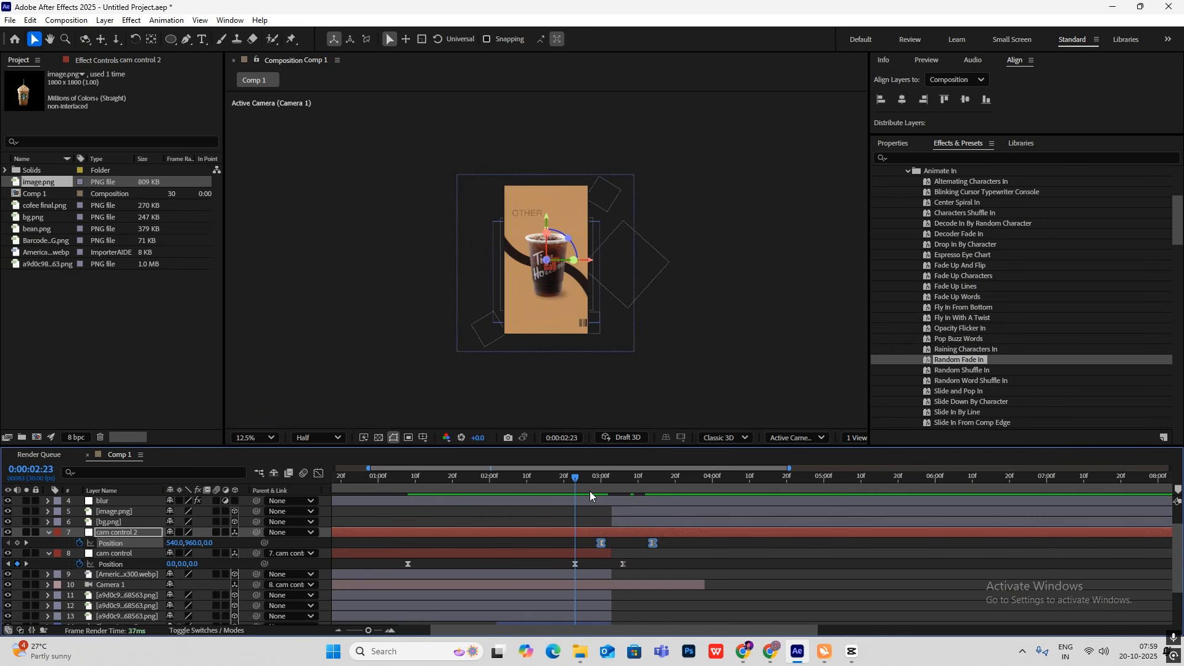
key("space")
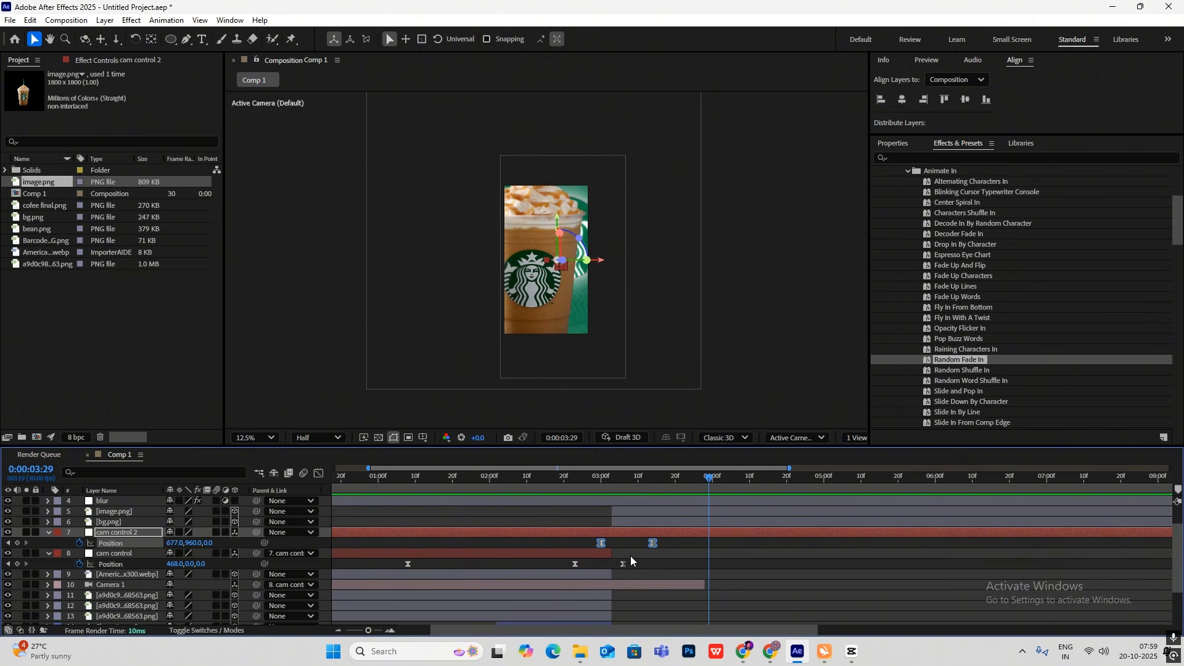
Delete cam control's Position keyframe at 0:00:03:06 and delay cam control 2's last Position keyframe to about 0:00:03:22.
left_click(623, 564)
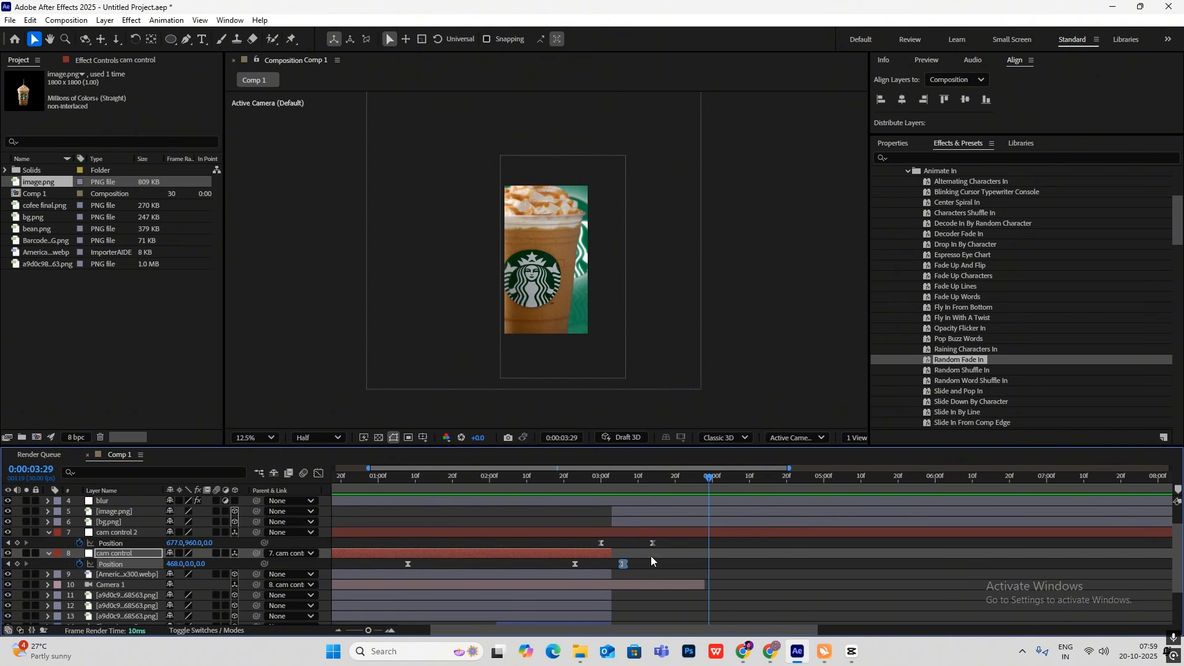
left_click_drag(710, 479, 623, 480)
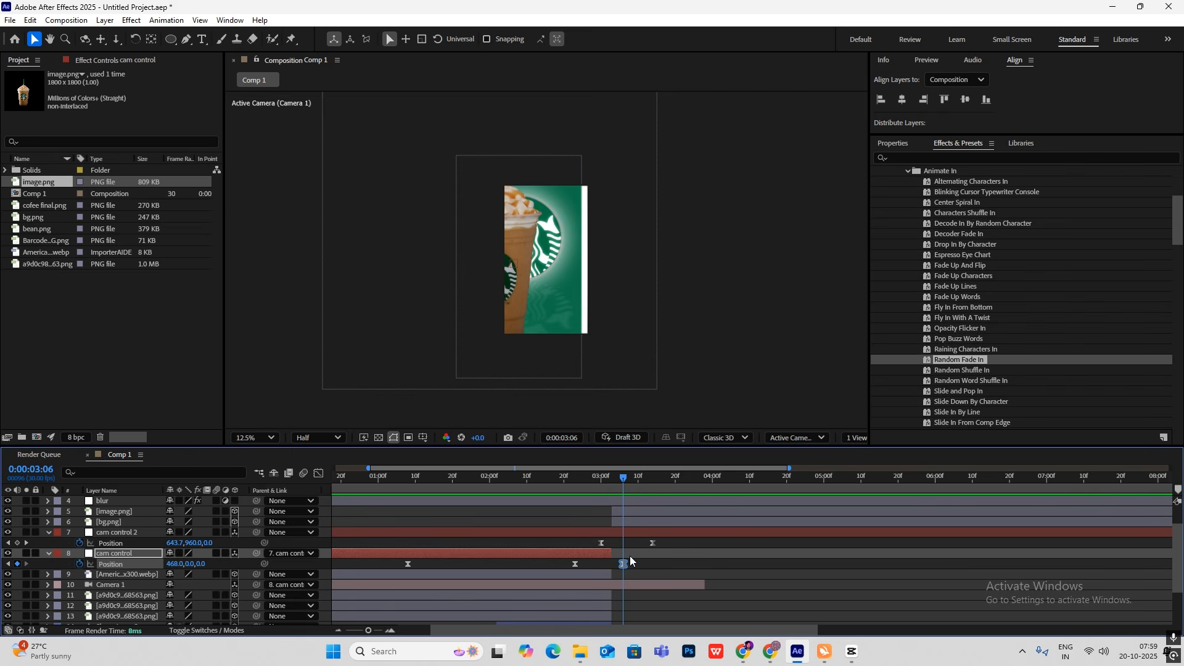
key("Delete")
left_click_drag(623, 478, 575, 492)
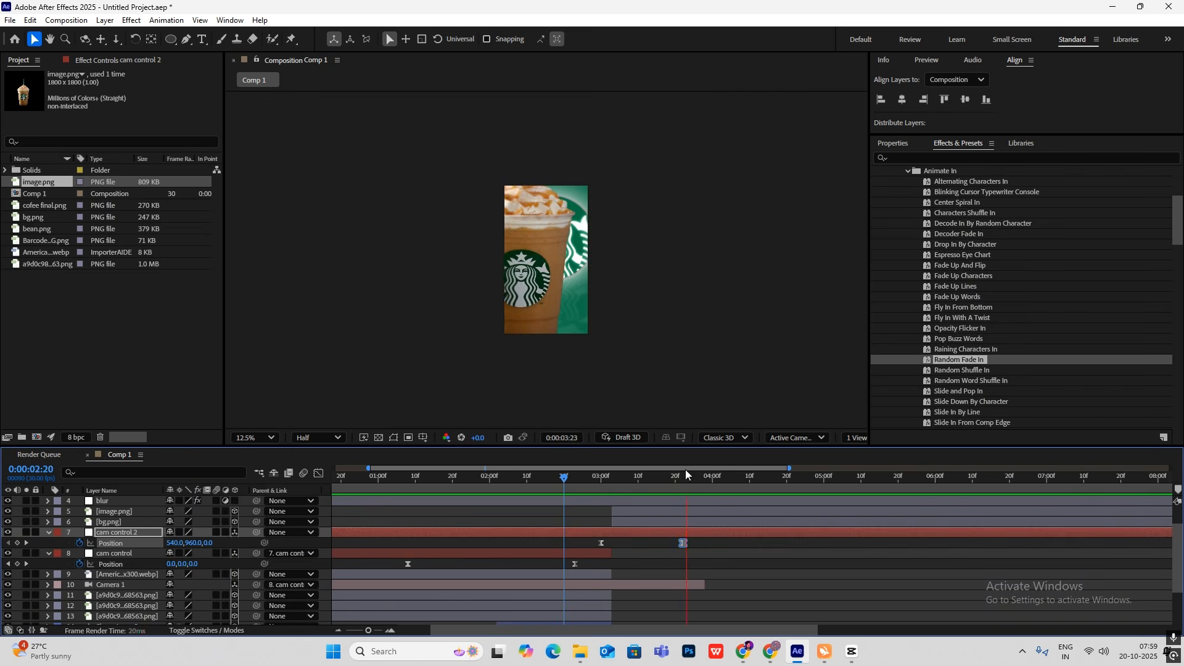
Replay the transition from the OTHER BRANDS scene to check the slower camera move.
key("space")
left_click_drag(733, 478, 467, 494)
key("space")
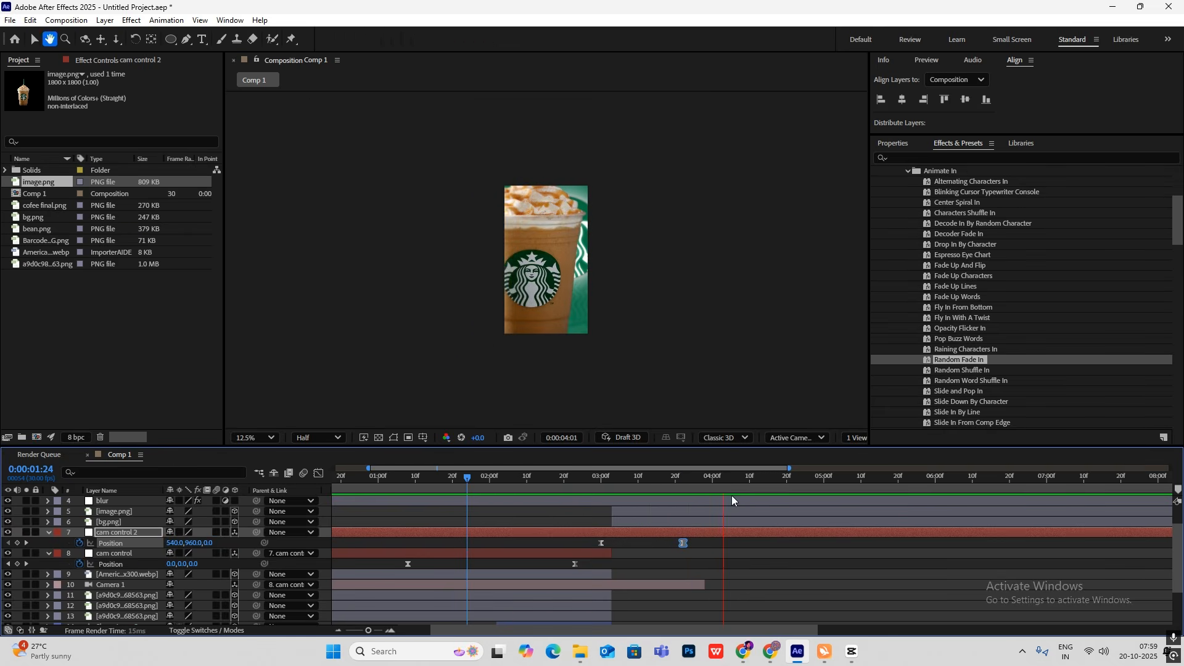
key("space")
left_click_drag(650, 484, 561, 491)
Switch to CapCut and scrub the reference video to the white circle transition at 00:00:08:22.
key("alt+Tab")
left_click_drag(320, 486, 302, 486)
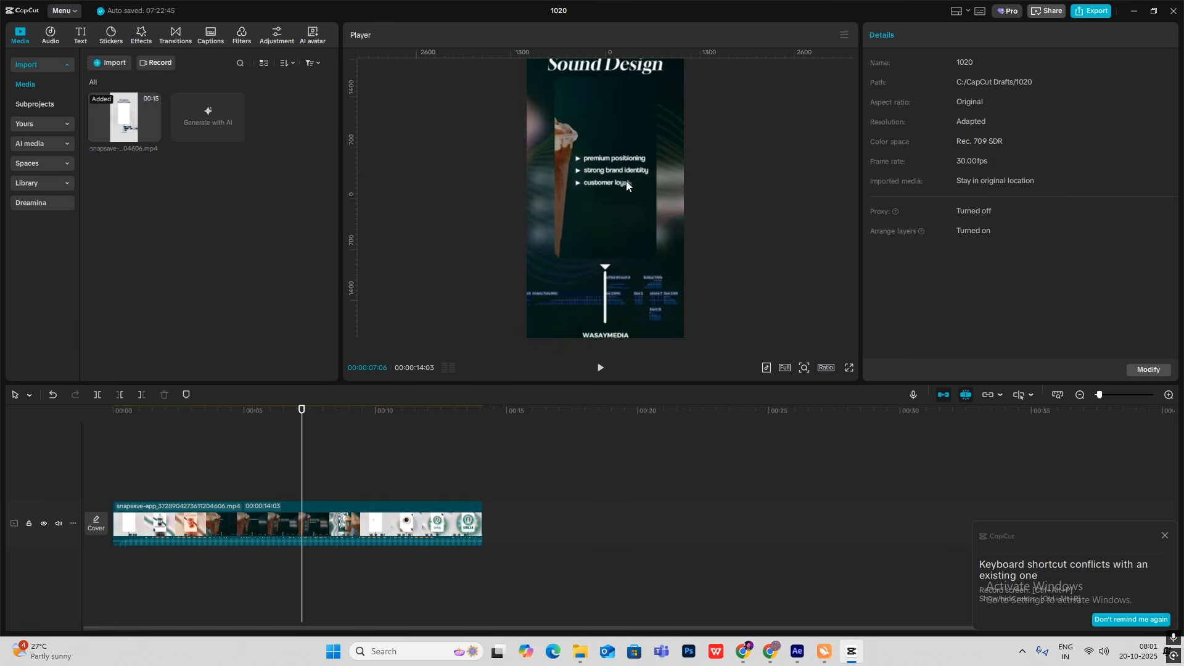
left_click_drag(303, 485, 342, 489)
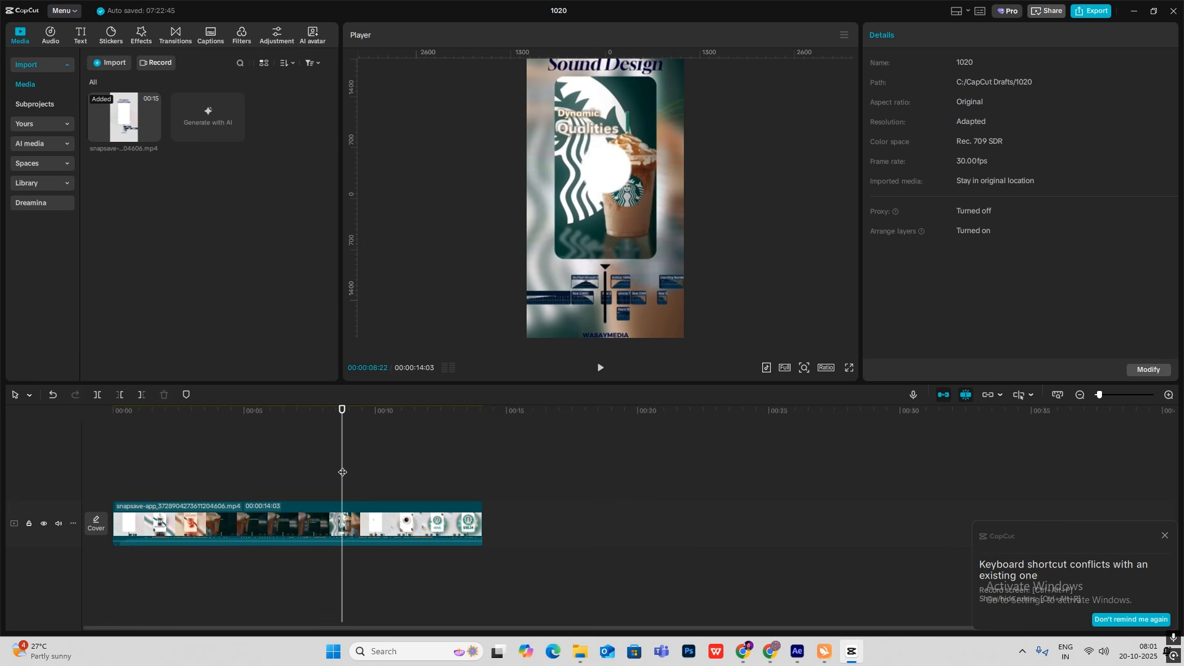
In After Effects, duplicate the circle bg layer and place the copy at the top of the layer stack, starting at 0:00:03:24.
key("alt+Tab")
left_click(124, 579)
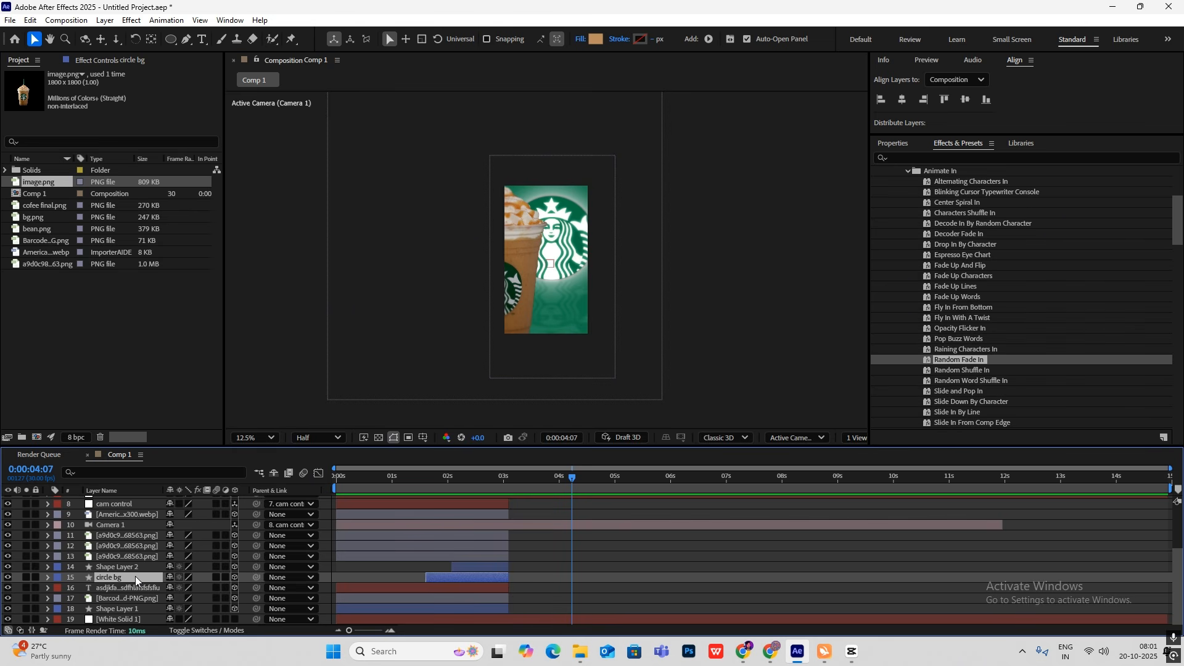
key("ctrl+d")
left_click_drag(121, 574, 121, 498)
left_click_drag(443, 498, 594, 499)
left_click_drag(523, 486, 561, 501)
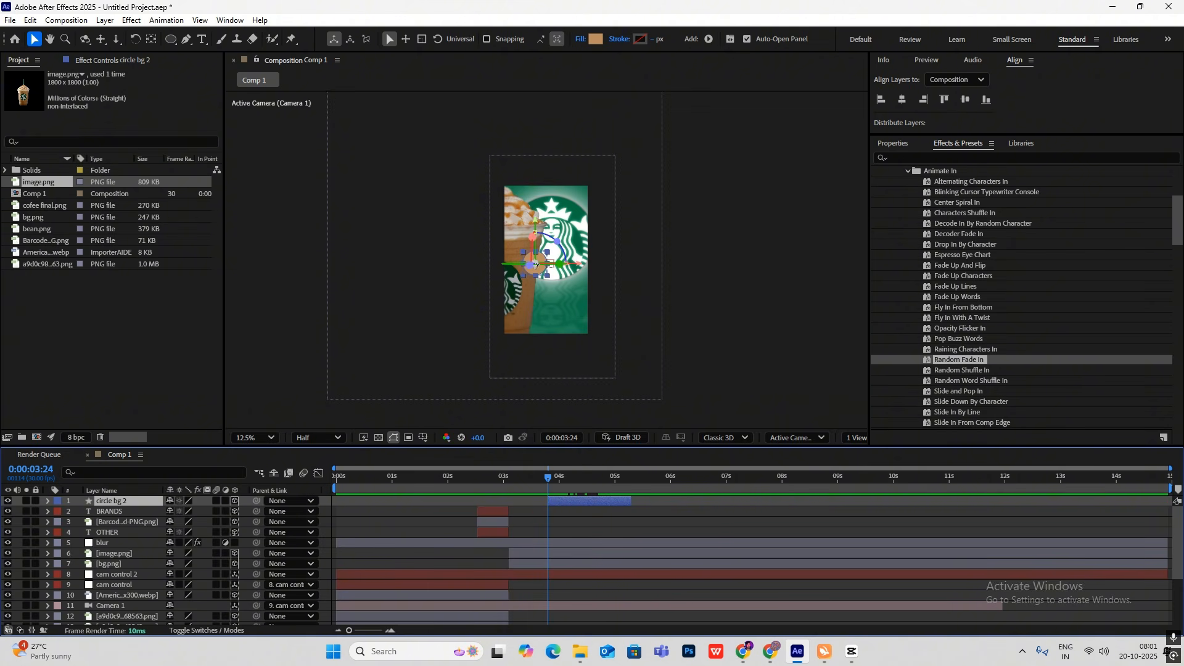
Centre the circle bg 2 shape in the frame and change its fill colour to white, FFFFFF.
left_click_drag(536, 263, 548, 265)
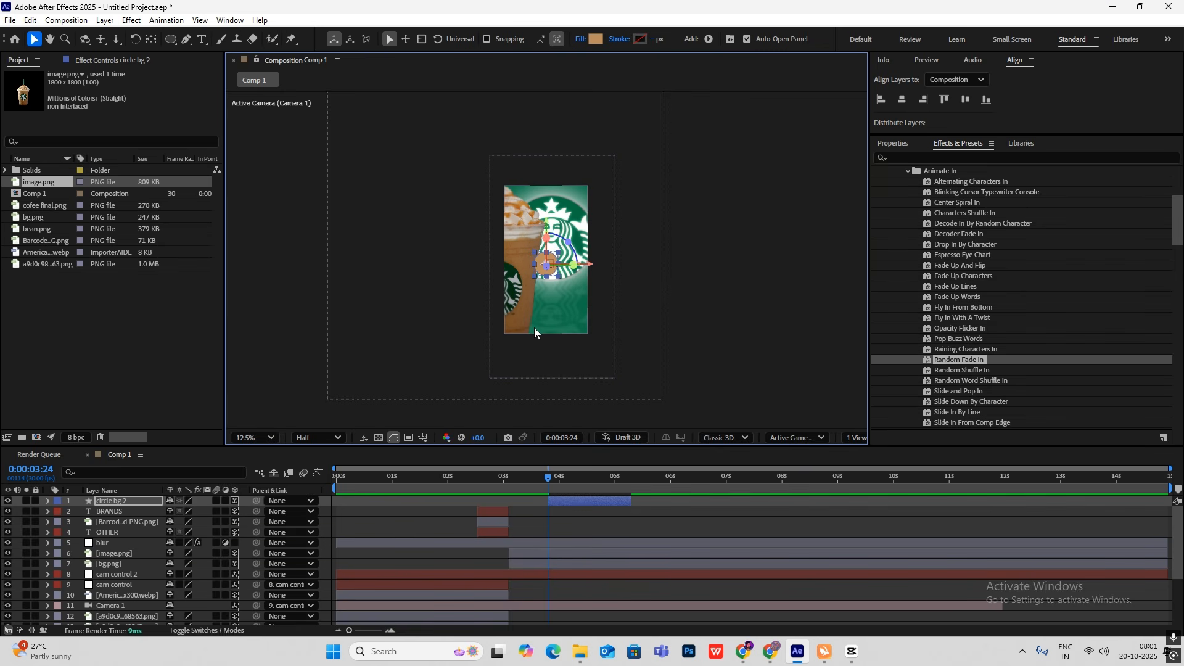
key("u")
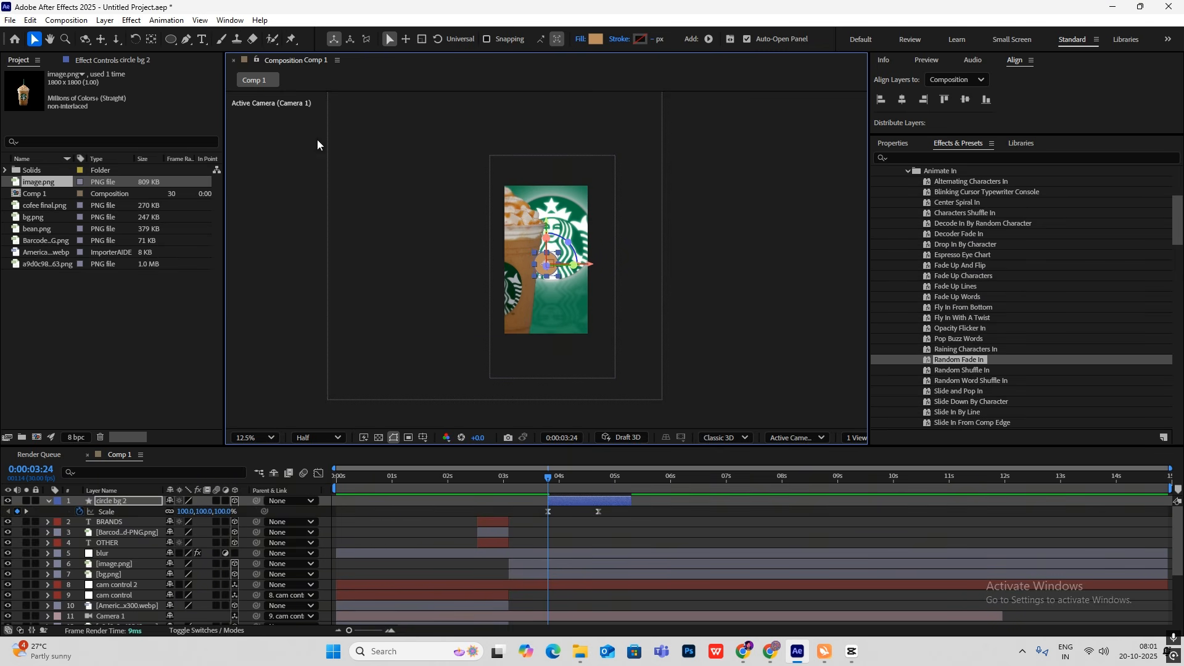
left_click(598, 41)
left_click(453, 247)
left_click(714, 253)
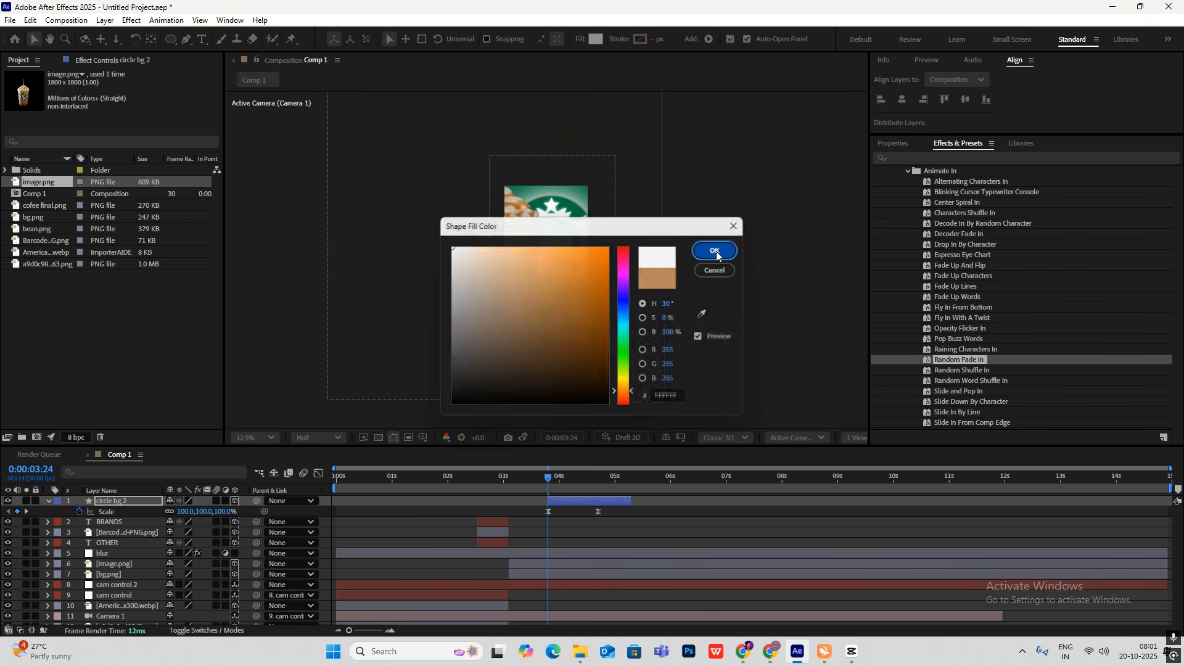
Preview the white circle transition and examine the shot following it in the CapCut reference video.
mouse_move(549, 477)
left_mouse_down()
mouse_move(607, 484)
mouse_move(527, 476)
mouse_move(553, 463)
mouse_move(614, 474)
left_mouse_up()
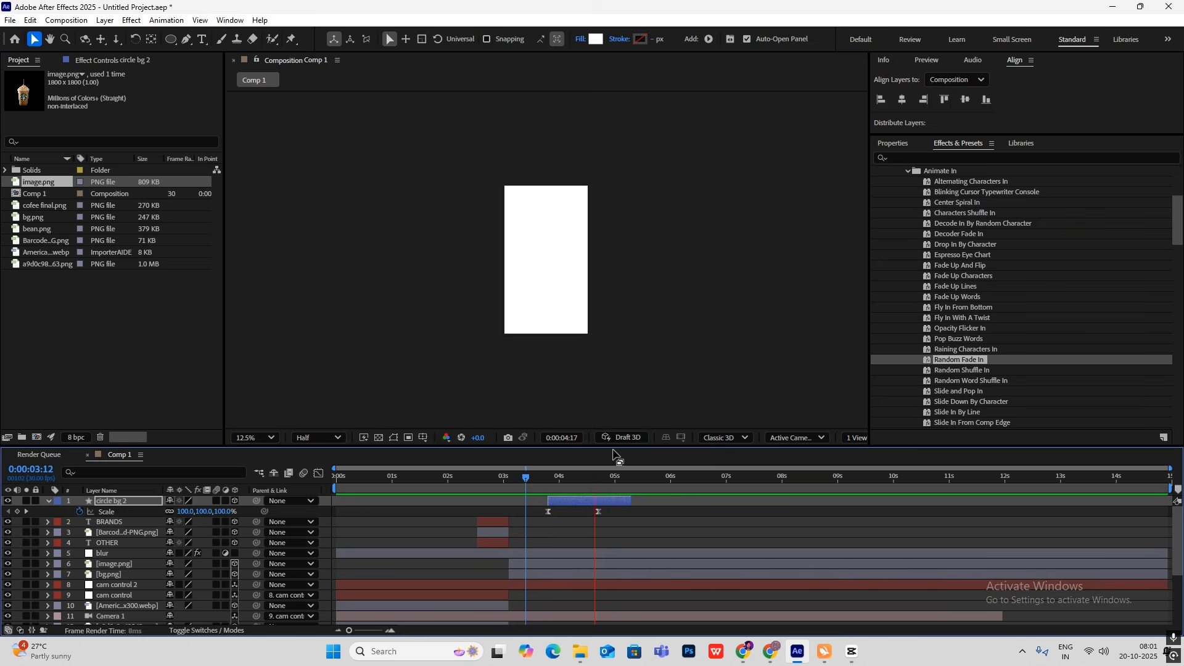
left_click(763, 292)
left_click(850, 655)
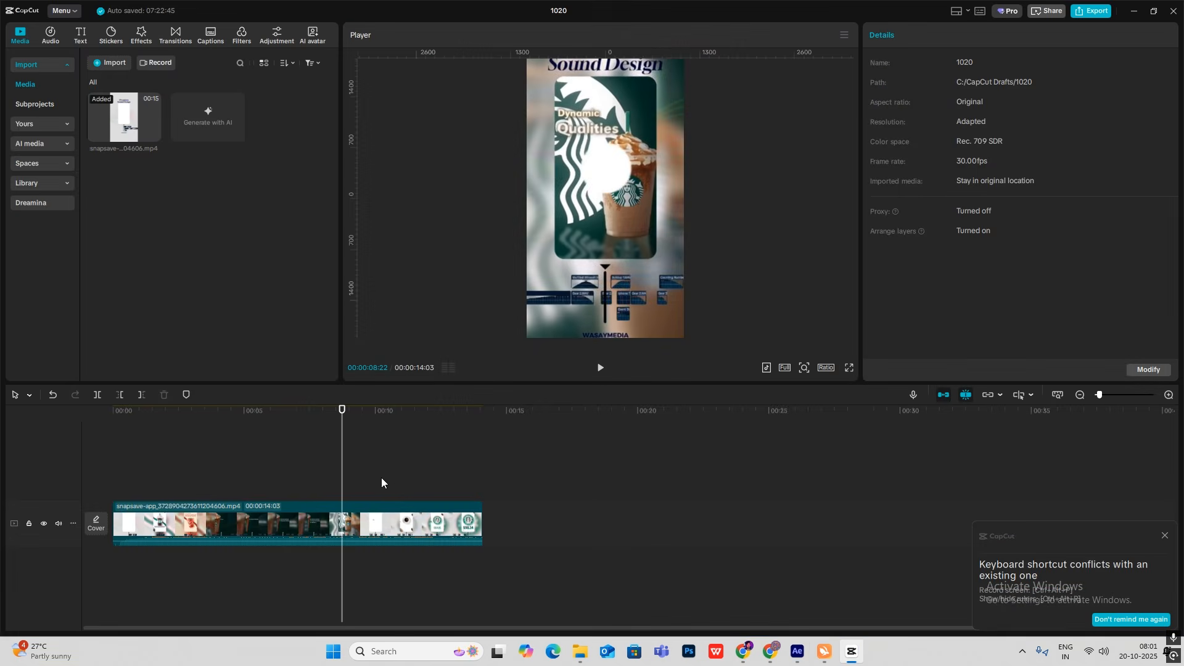
left_click_drag(342, 488, 379, 498)
left_click(852, 651)
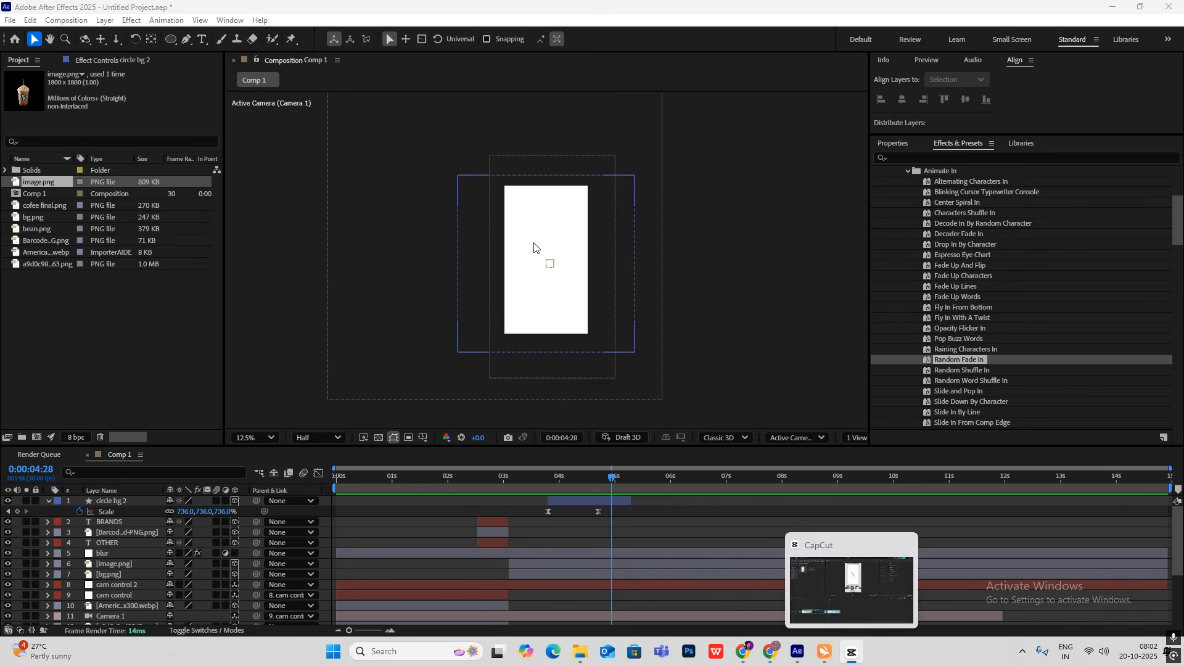
Add a text layer reading "elevate it from a" above the white circle background at 0:00:04:28.
left_click(48, 501)
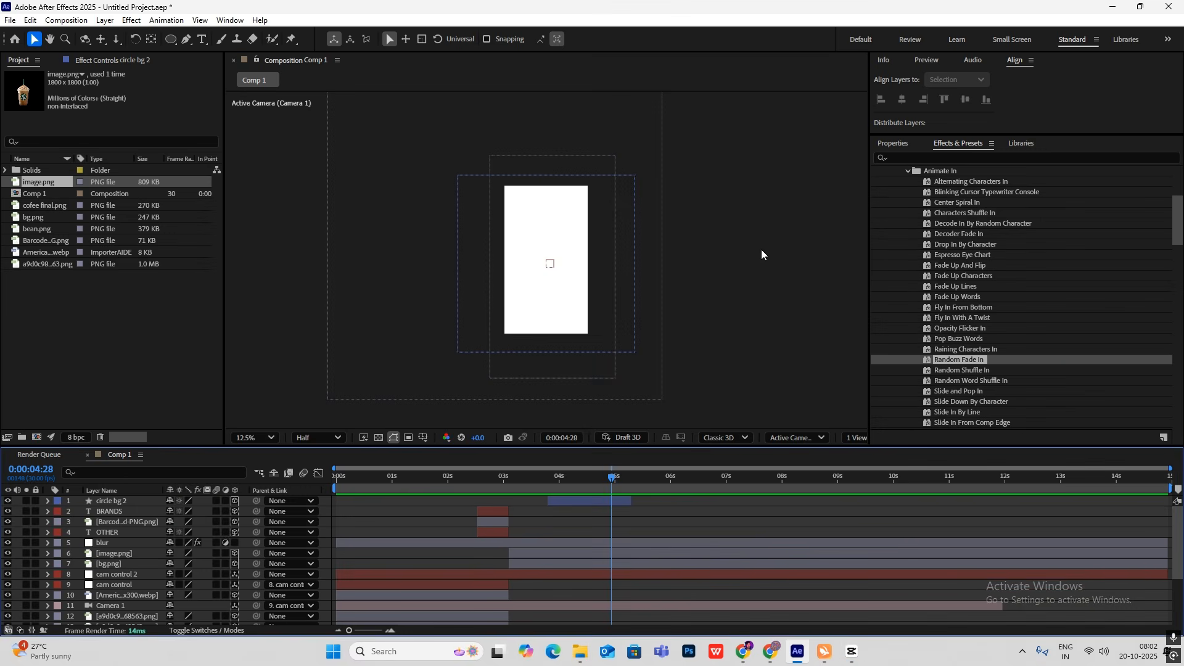
right_click(761, 253)
mouse_move(790, 241)
left_click(937, 260)
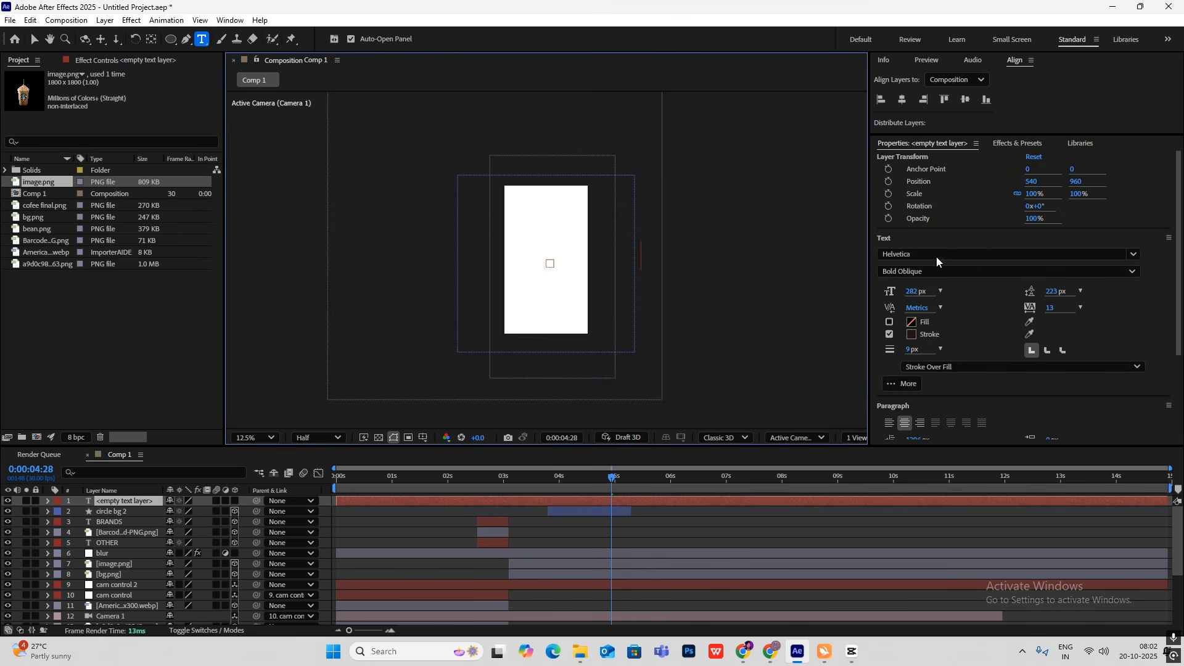
type("elevate it from a")
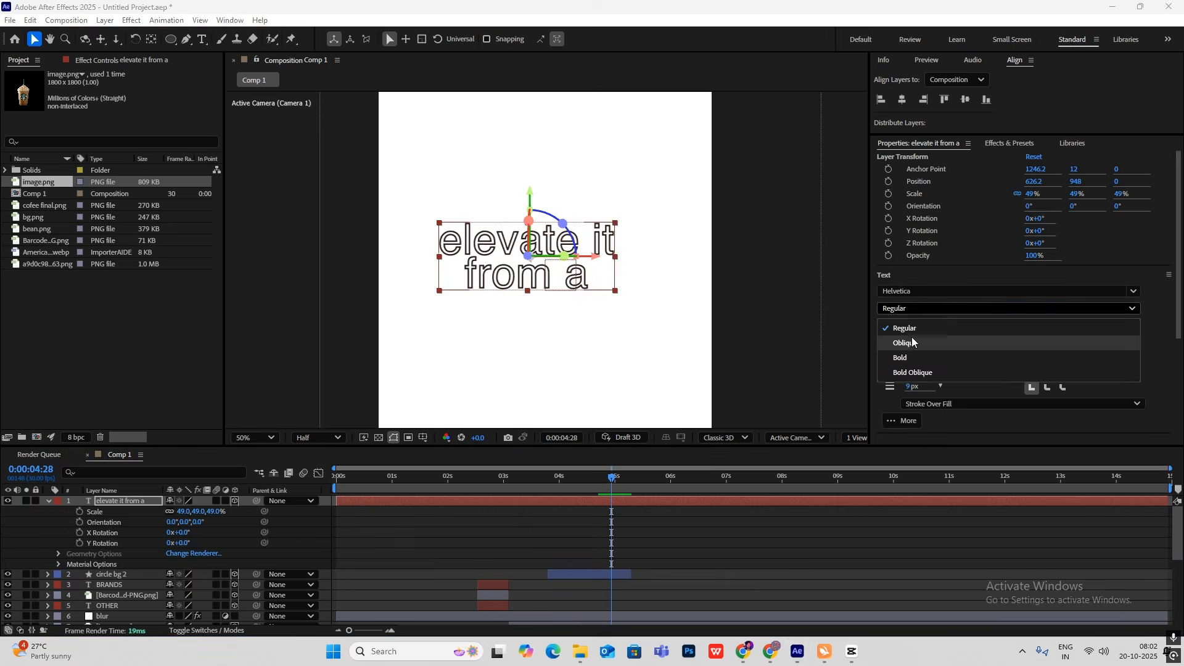
Set the "elevate it from a" text to Helvetica Bold with a dark green fill and no stroke.
left_click(910, 360)
left_click(623, 351)
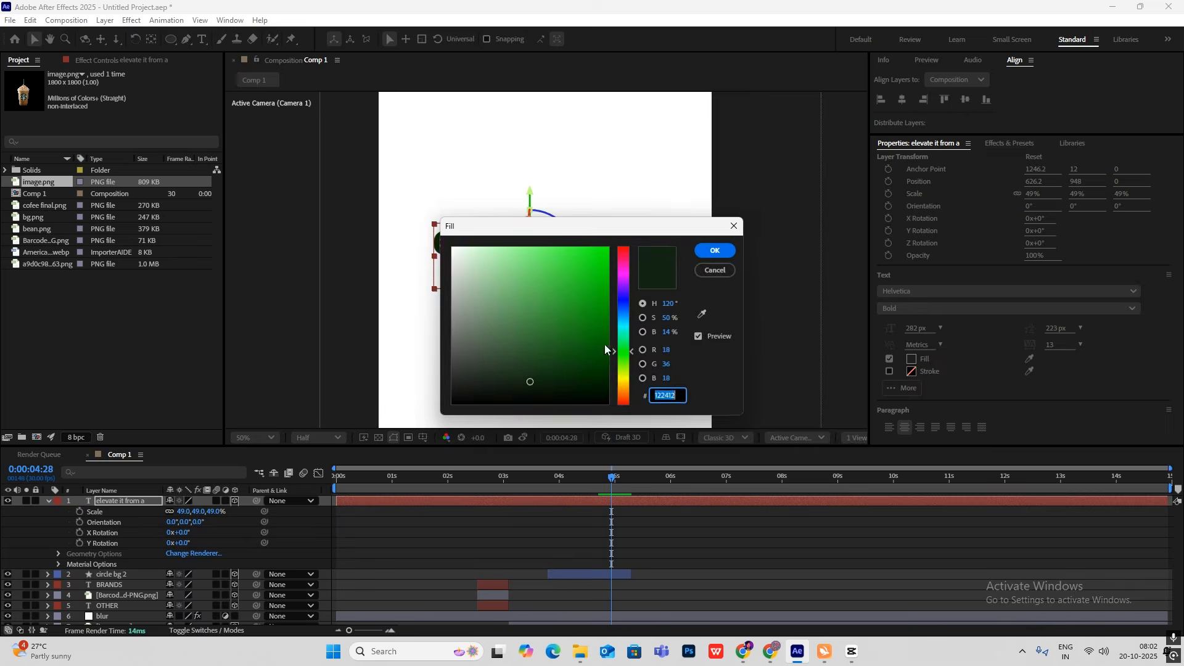
left_click(608, 354)
left_click(712, 251)
Move the text to about 666, 944, and shrink and right-align its "from a" line.
scroll(534, 256, "down", 1)
left_click_drag(546, 265, 510, 272)
double_click(553, 266)
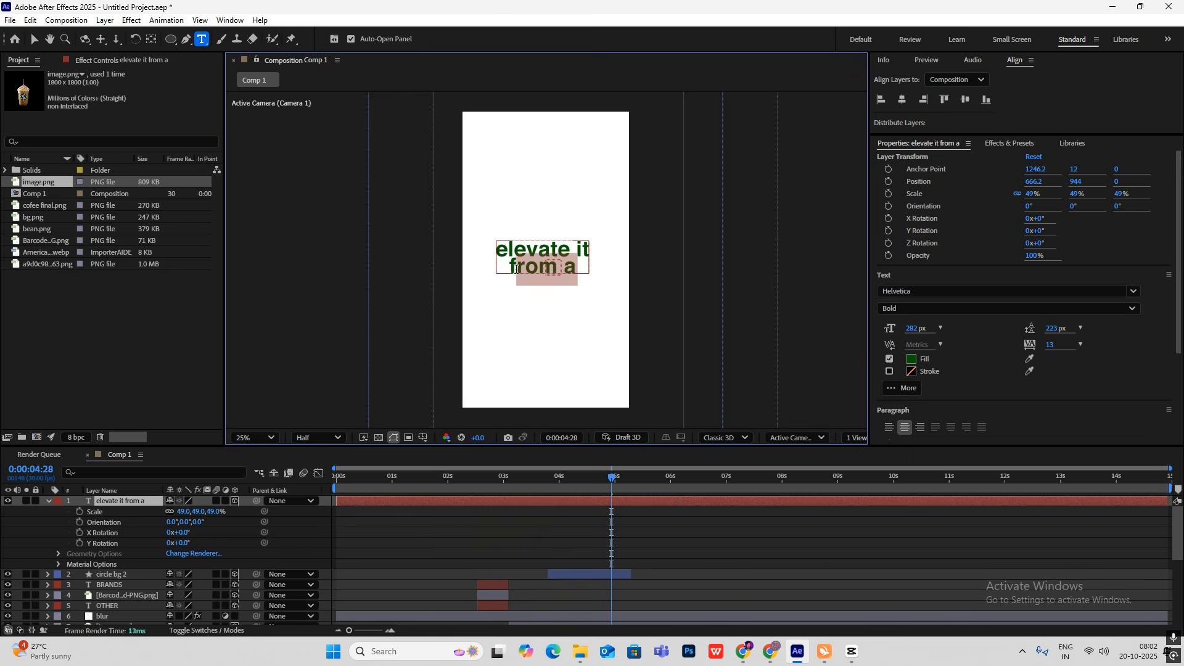
left_click_drag(910, 328, 866, 328)
scroll(1041, 350, "down", 3)
left_click_drag(988, 377, 927, 424)
left_click(826, 209)
Check the CapCut reference, and trim the start of the After Effects "elevate it from a" layer to 0:00:04:13.
left_click(851, 651)
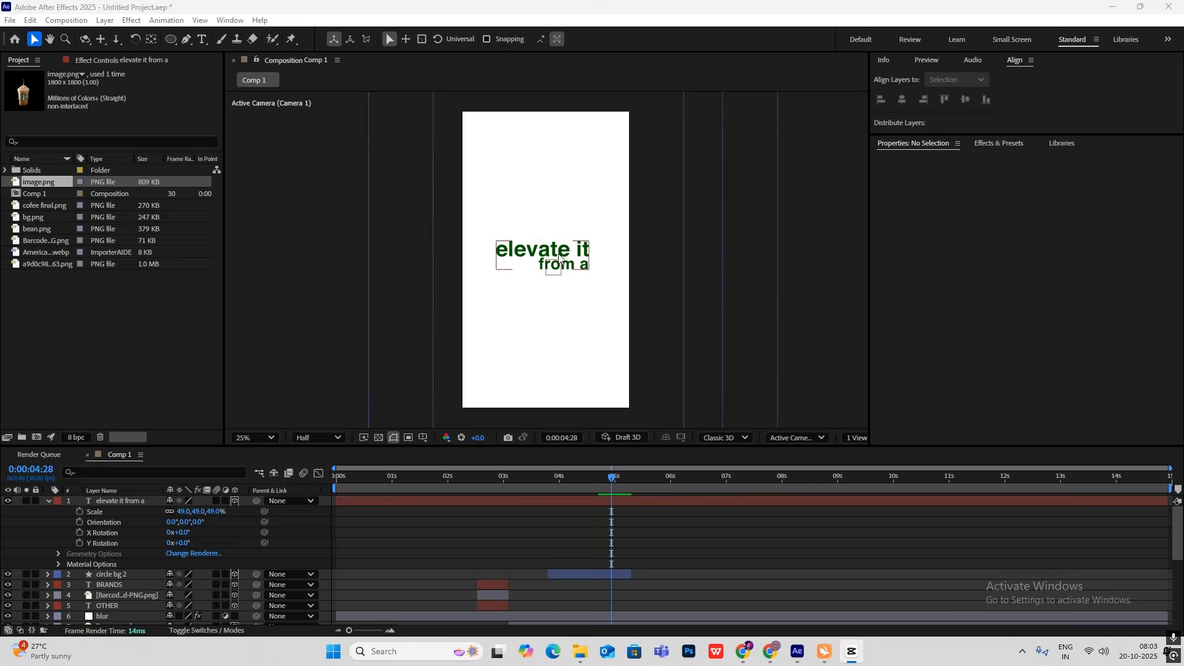
left_click(487, 502)
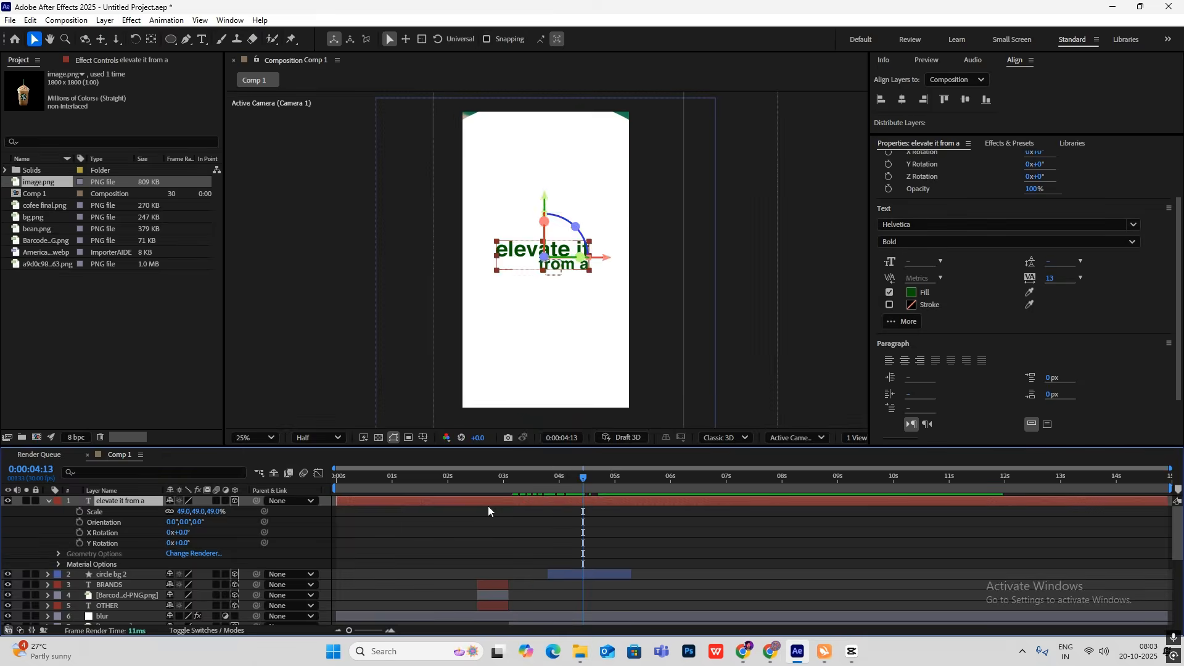
key("alt+[")
left_click(1004, 145)
scroll(957, 371, "down", 4)
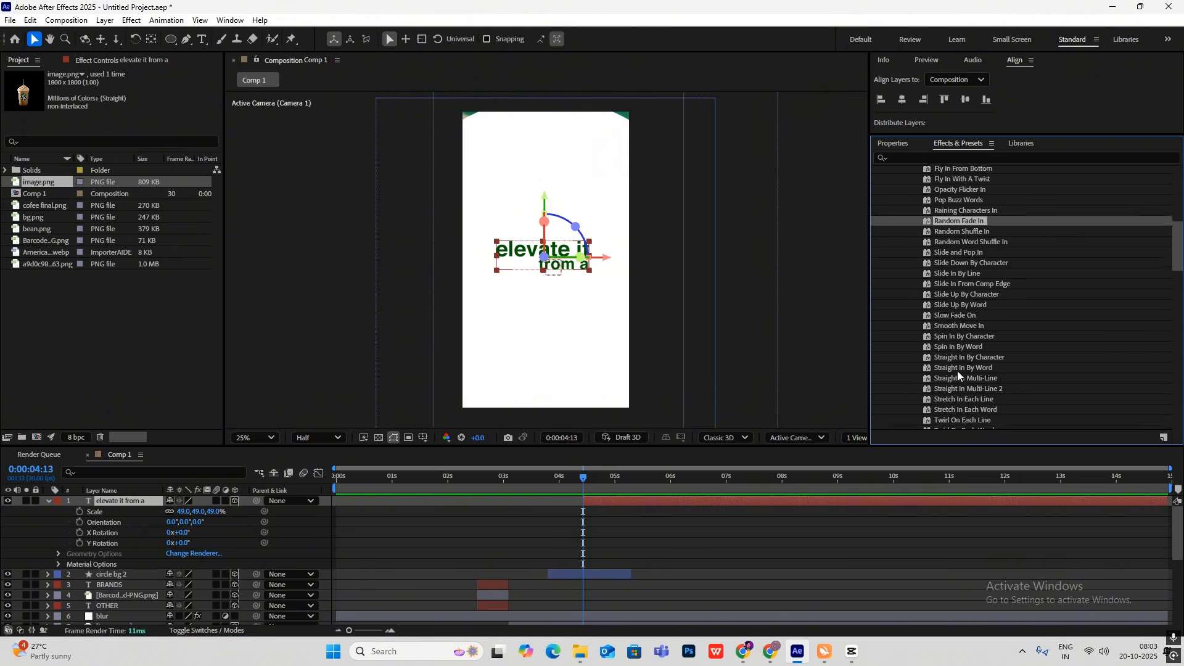
scroll(961, 313, "up", 5)
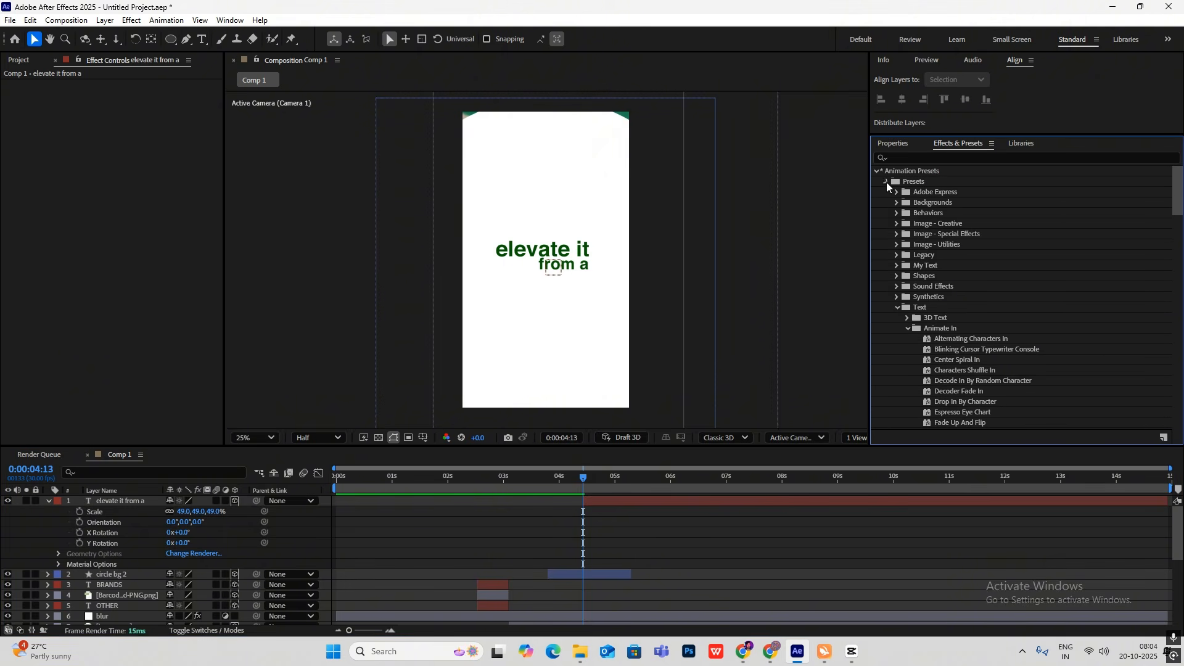
left_click(886, 182)
left_click(876, 171)
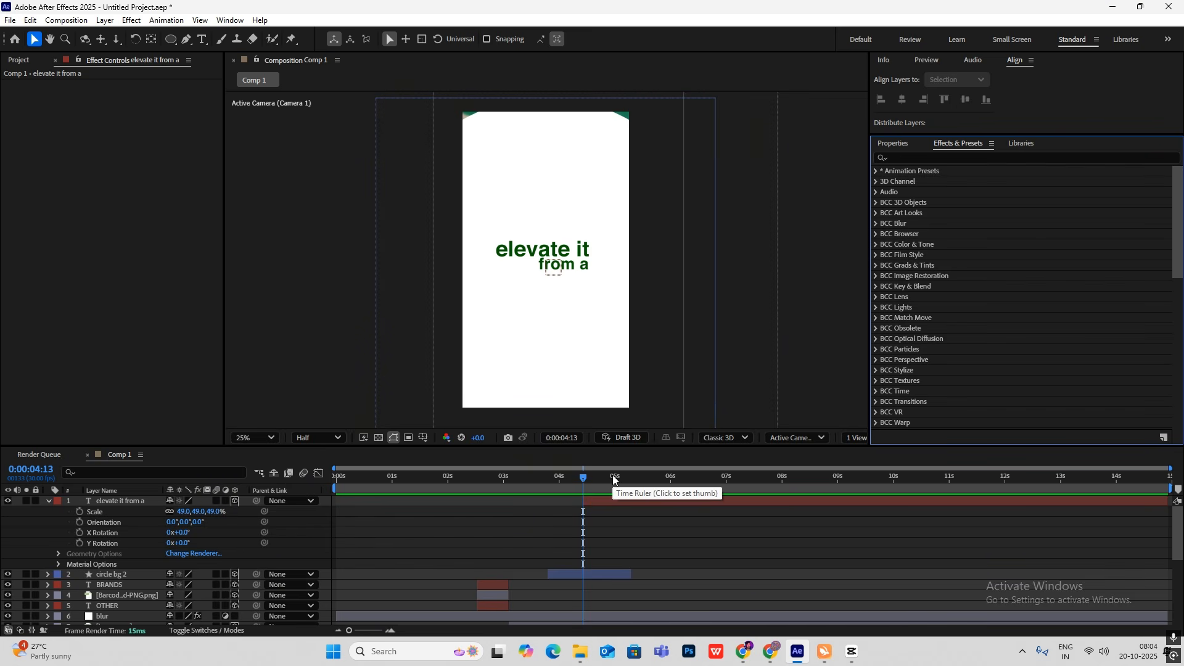
Examine the Range Selector's advanced Based On setting of the placeholder text layer over the Caffè Latte cup.
left_click_drag(612, 475, 388, 480)
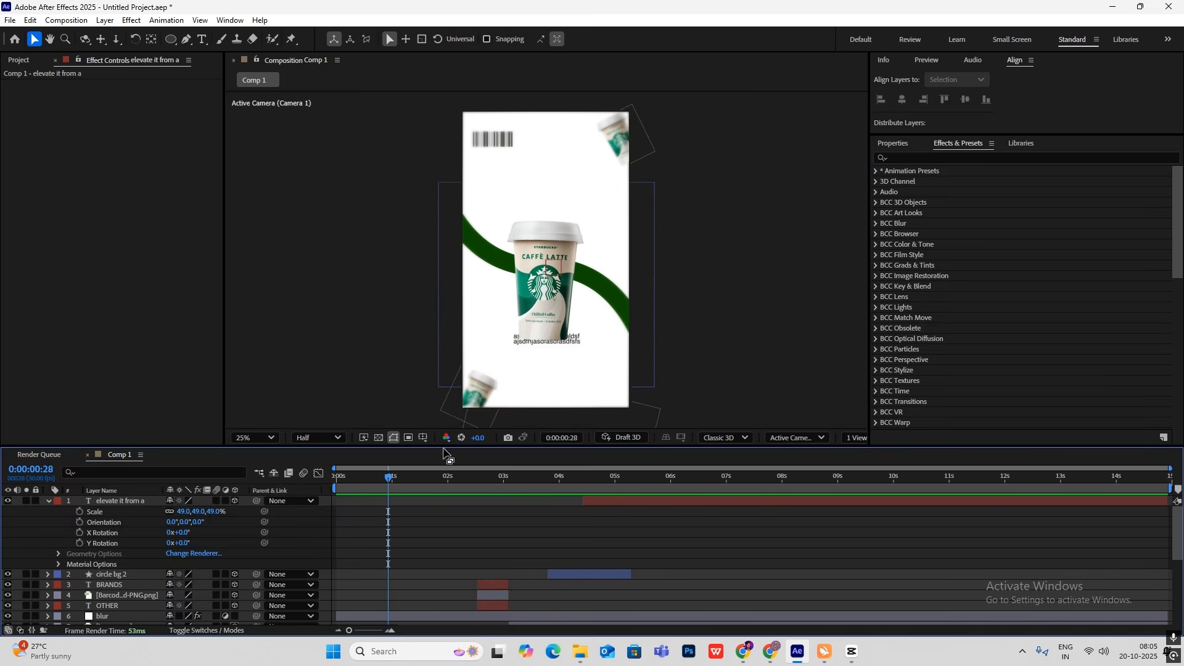
left_click(546, 343)
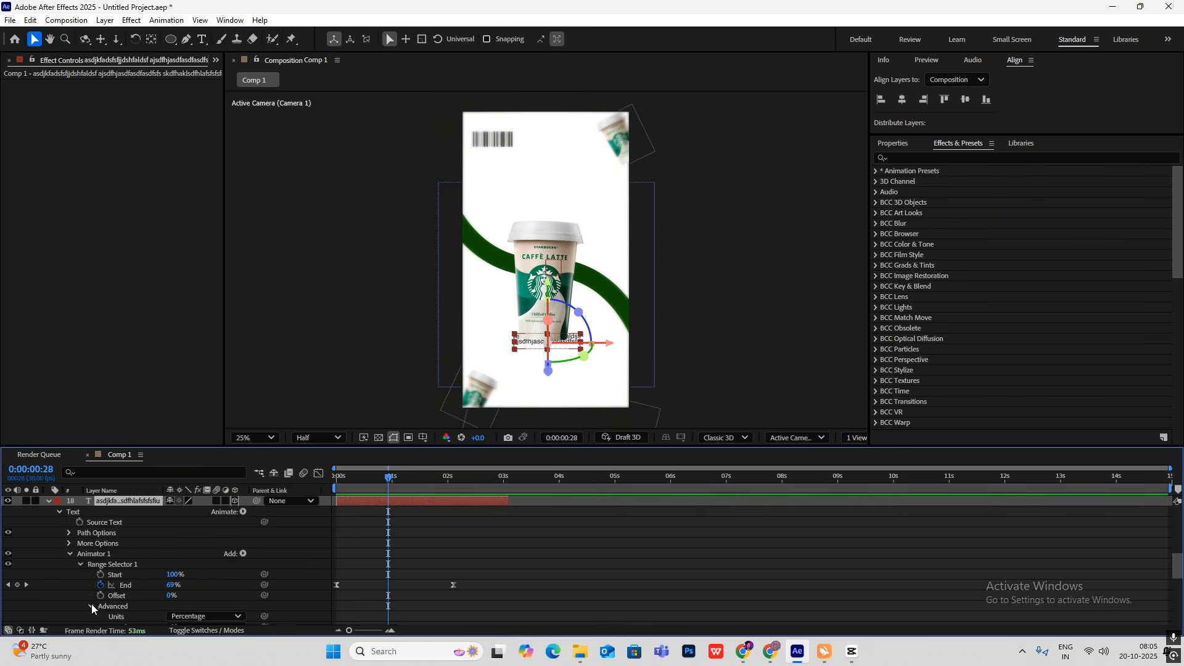
scroll(91, 604, "down", 2)
left_click(188, 564)
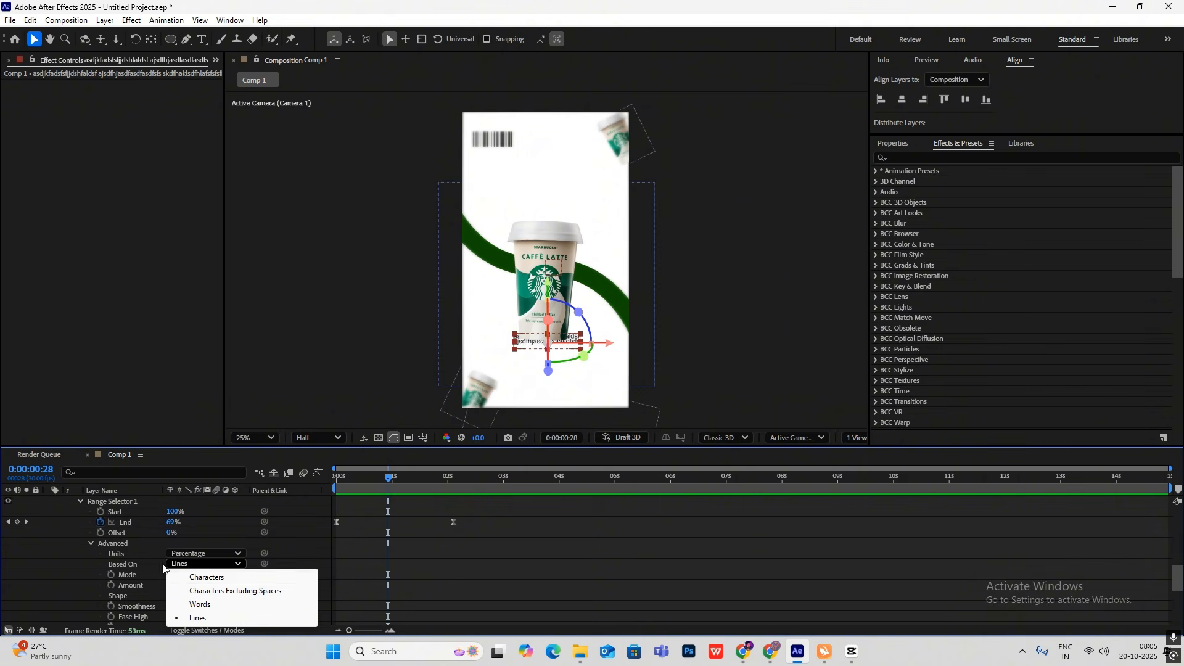
left_click(70, 535)
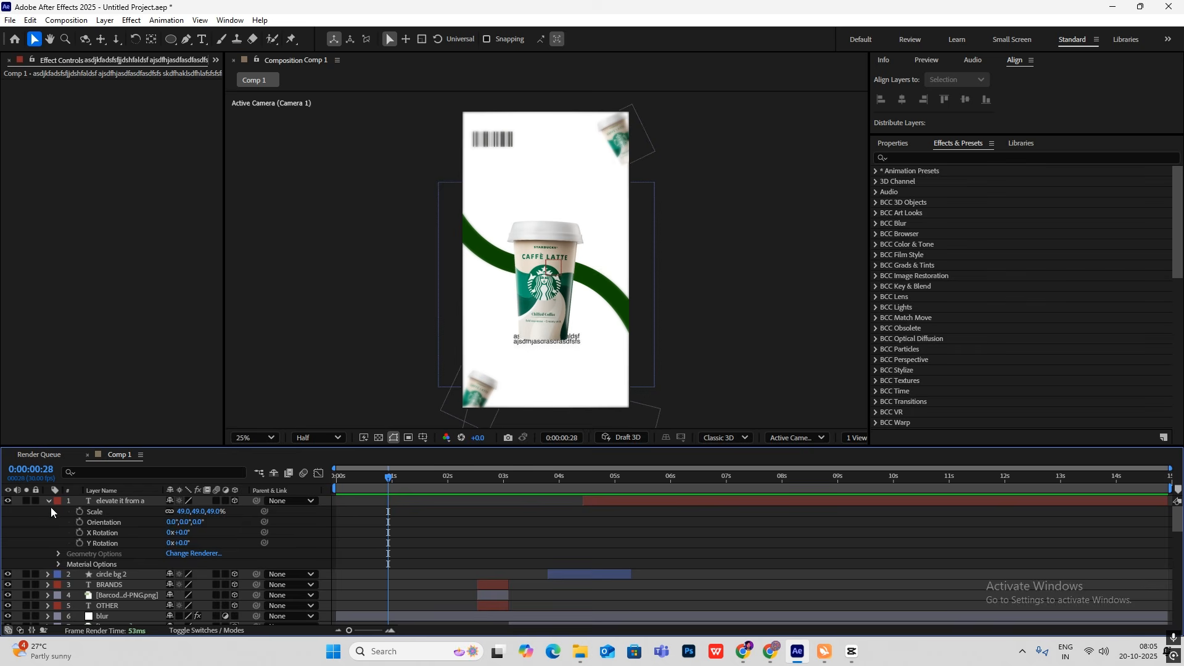
scroll(51, 512, "down", 10)
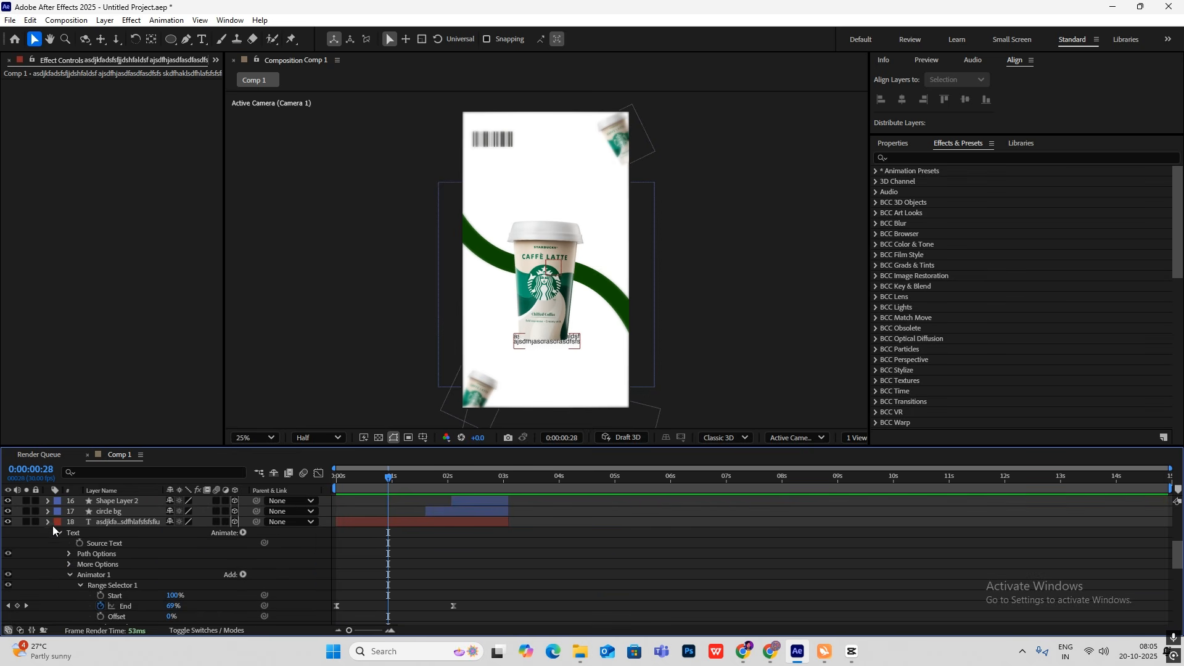
left_click(49, 523)
scroll(445, 538, "up", 4)
Apply the "text fade up" user preset to the "elevate it from a" layer at 0:00:04:20 and preview the reveal.
left_click_drag(390, 475, 597, 499)
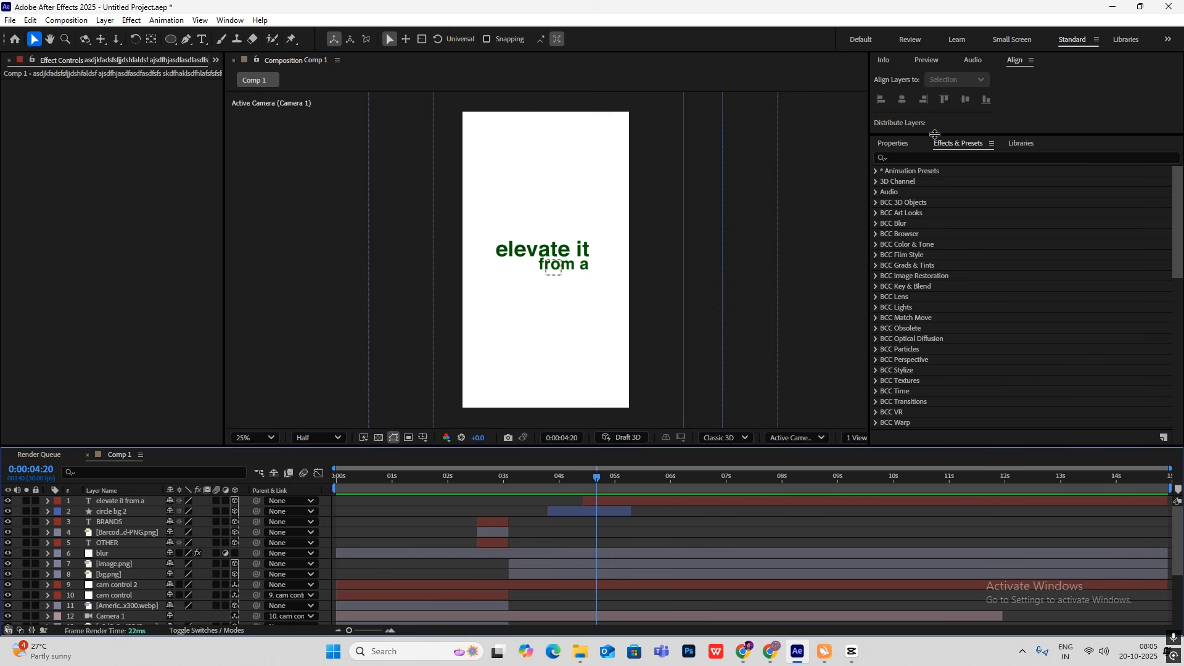
left_click(876, 171)
left_click(884, 192)
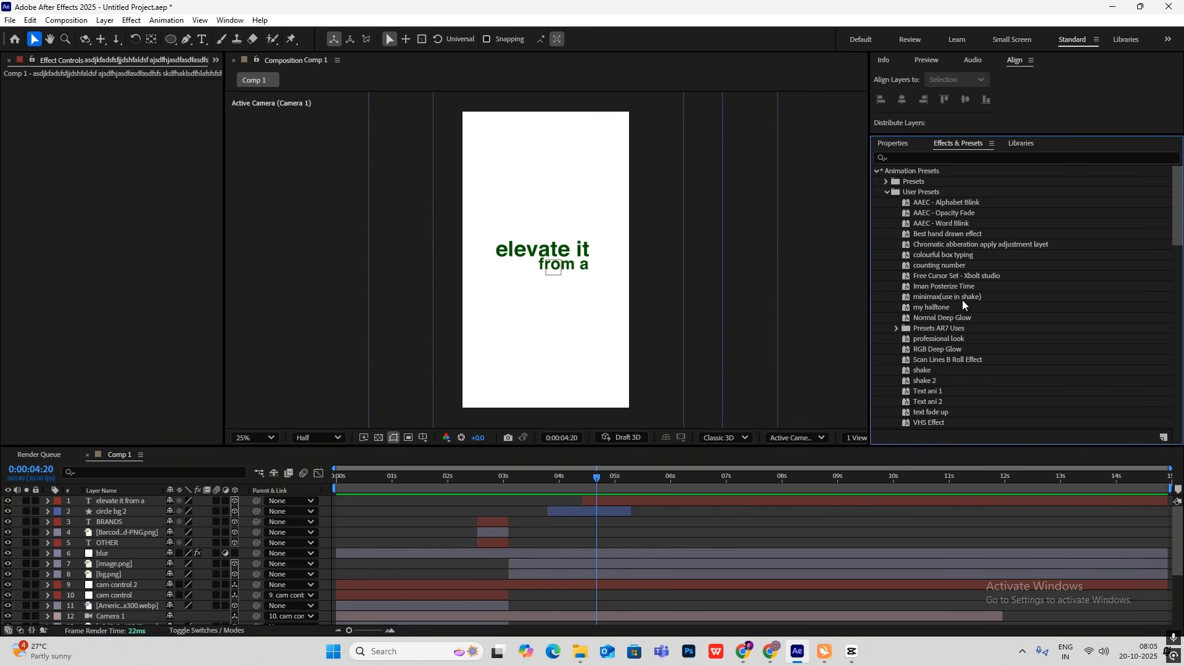
scroll(943, 364, "down", 1)
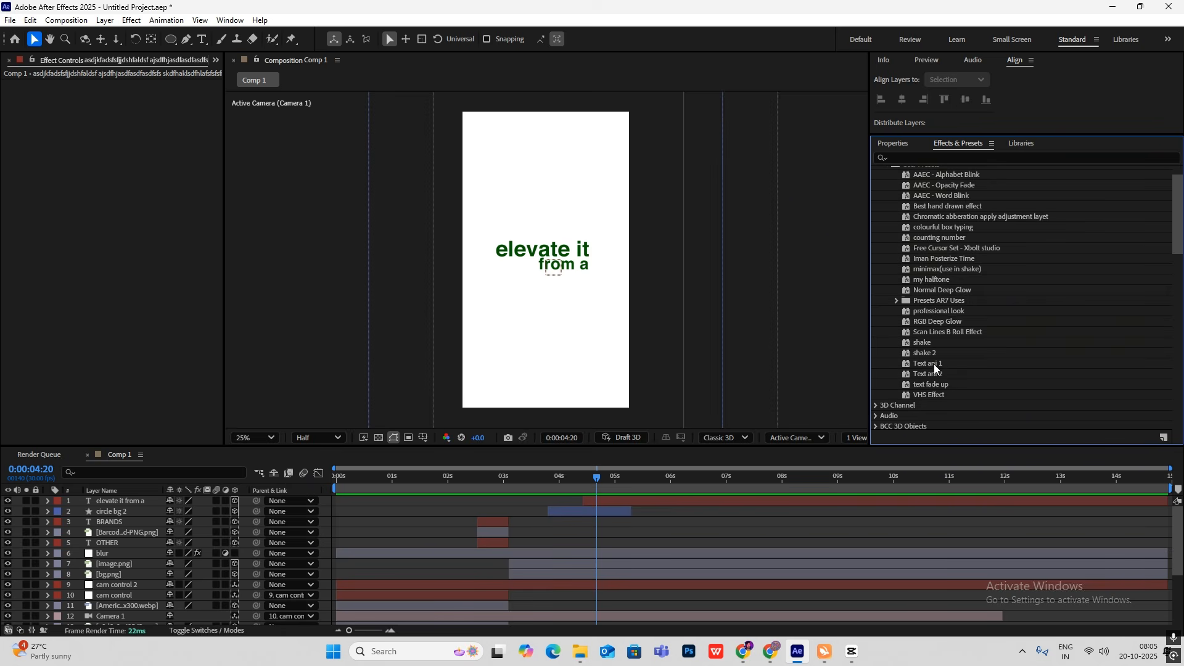
left_click_drag(934, 386, 616, 504)
left_click(582, 478)
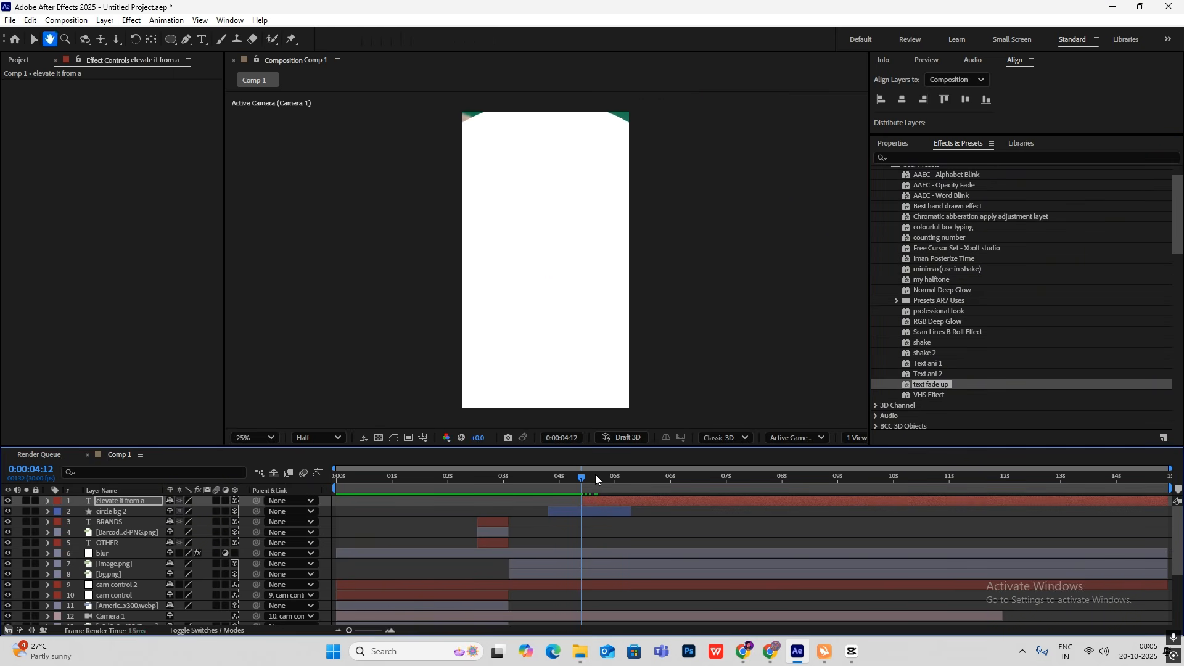
key("space")
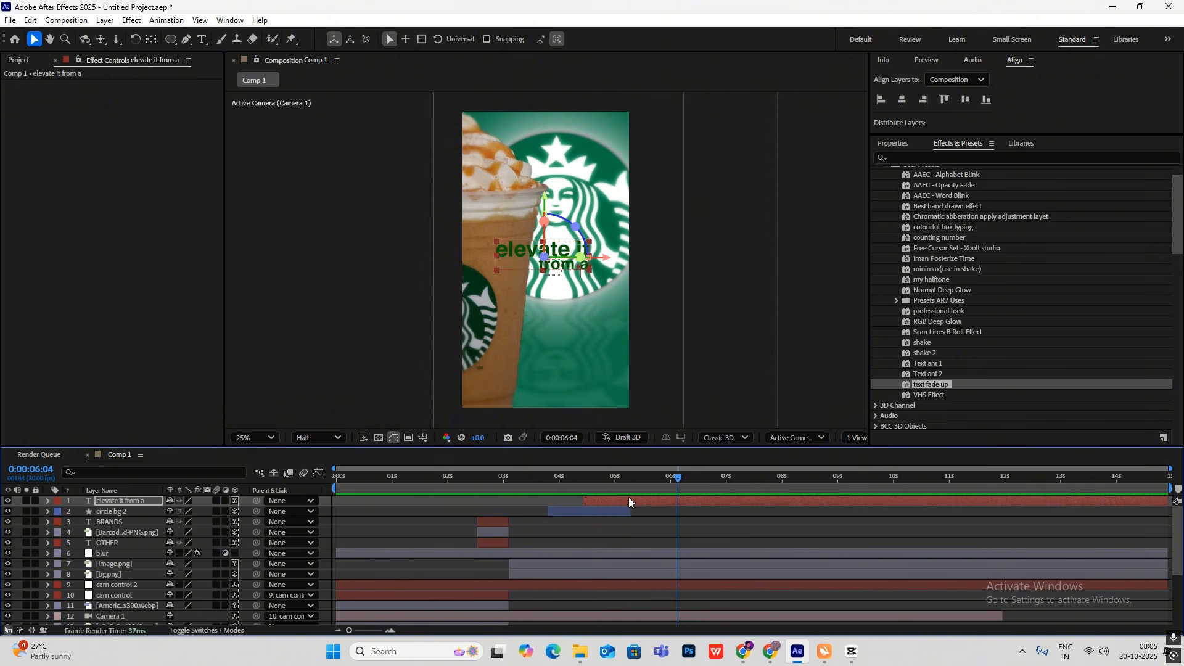
Move the text's range selector Offset keyframes earlier, with the first one at the layer's start.
key("u")
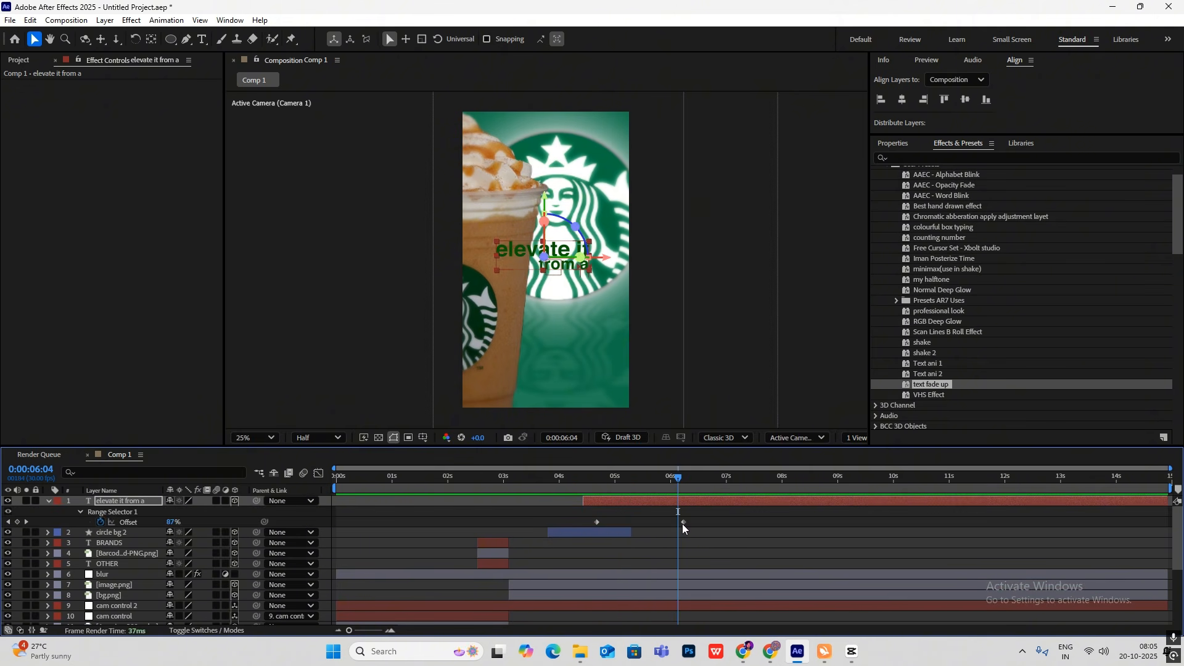
left_click_drag(682, 523, 586, 526)
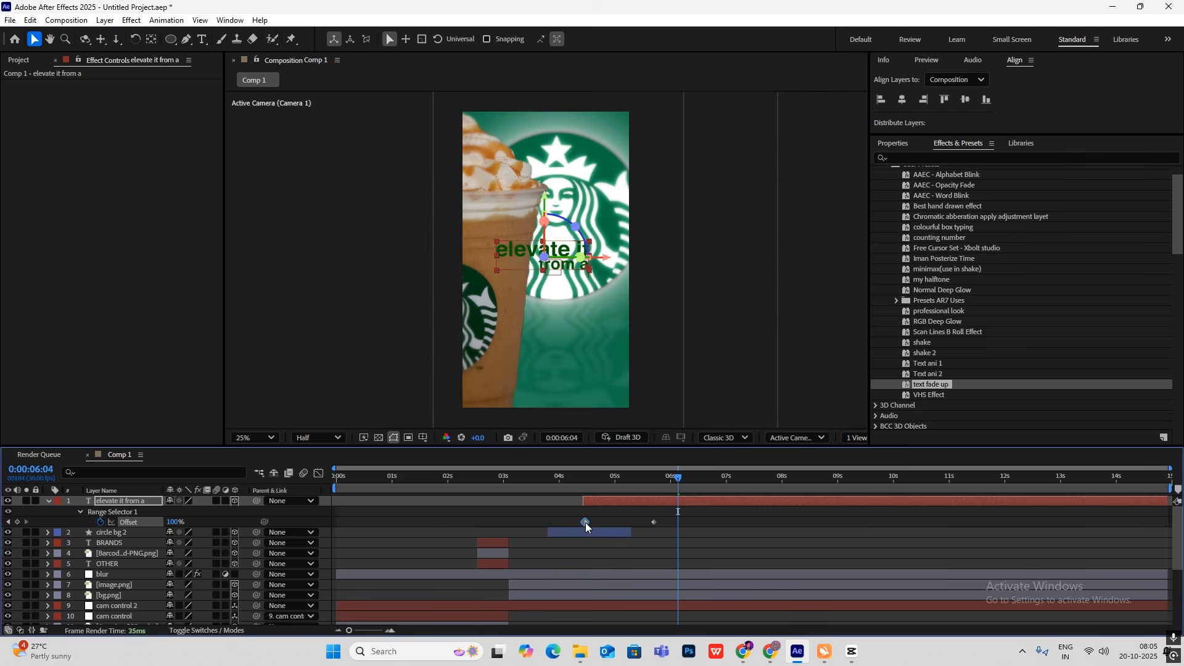
left_click_drag(675, 486, 647, 484)
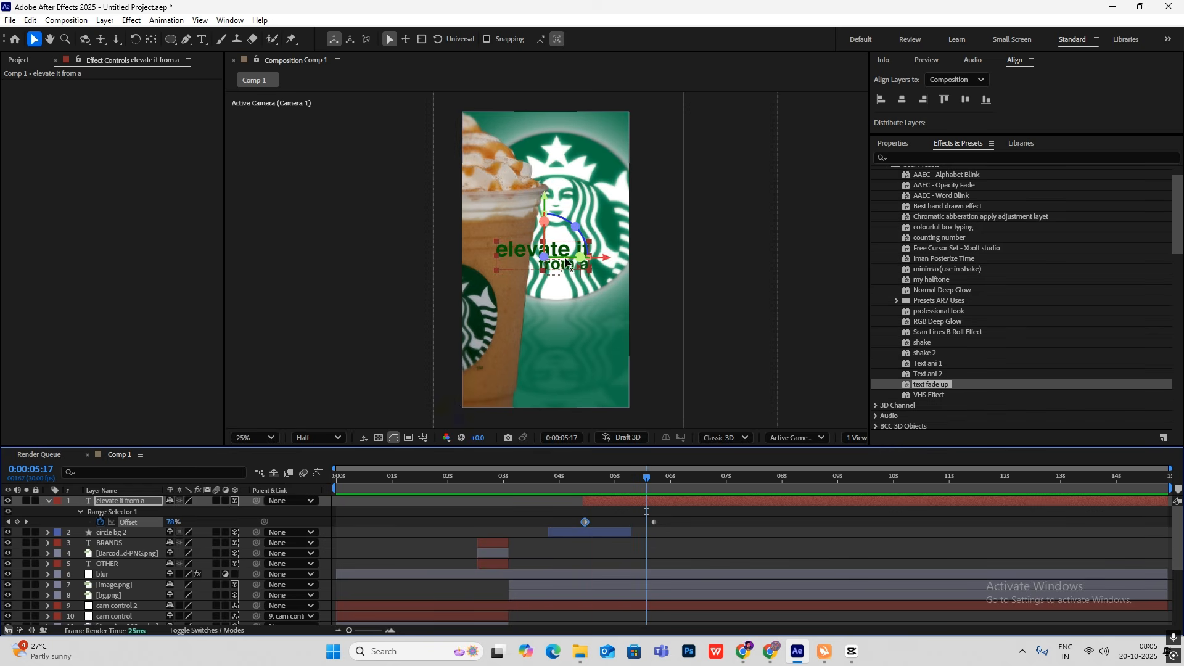
Set the text's range selector to be based on Characters and preview the reveal.
left_click(80, 512)
left_click(83, 512)
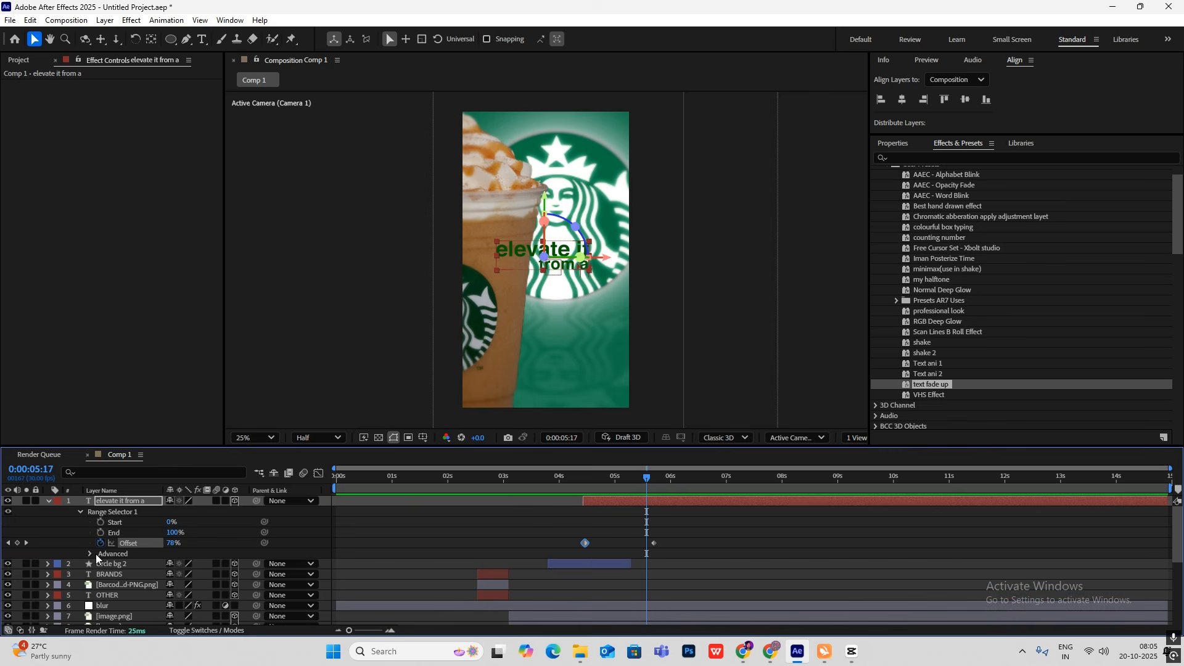
left_click(89, 554)
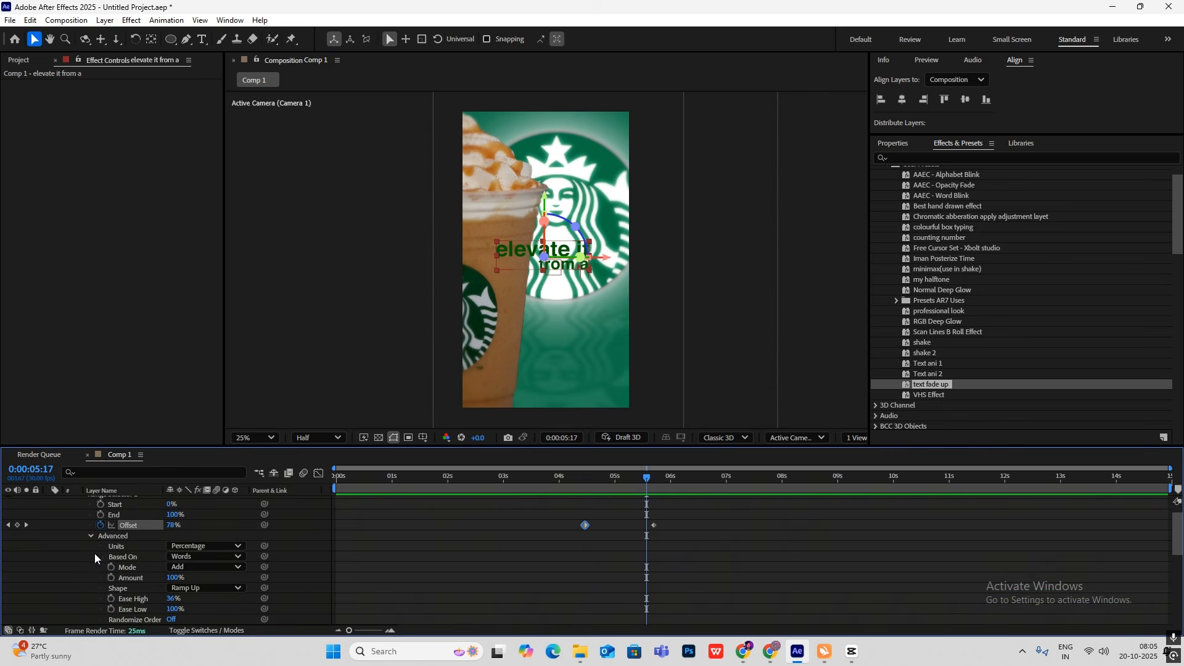
left_click(195, 556)
left_click(196, 564)
left_click_drag(646, 478, 580, 480)
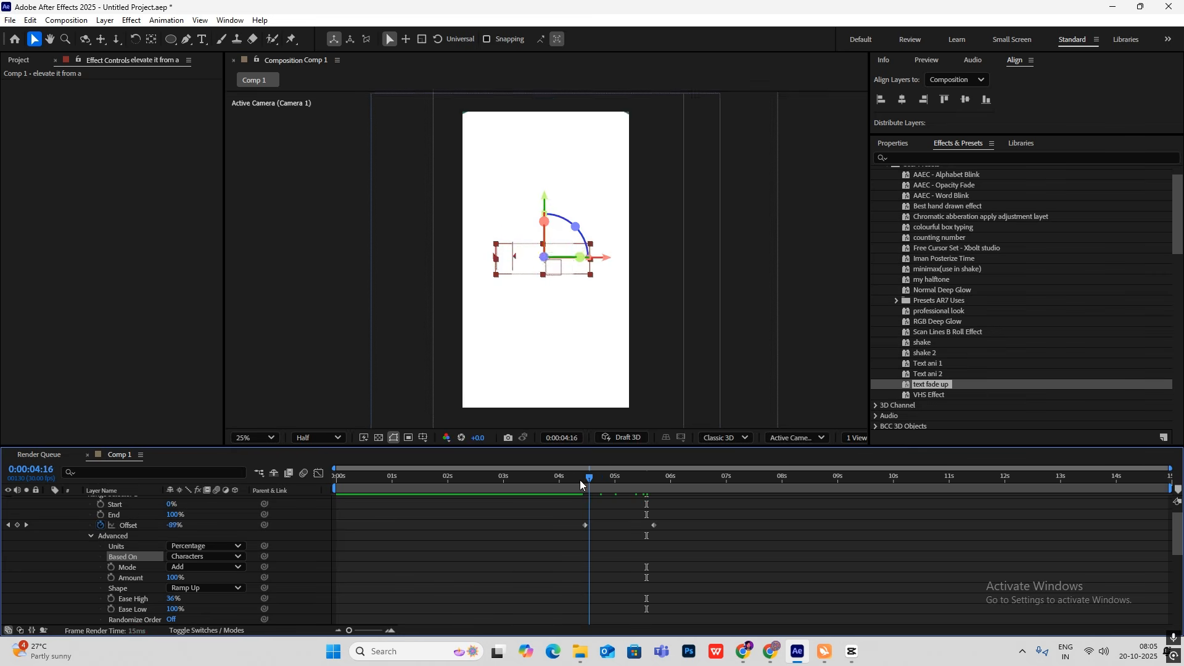
key("space")
key("space")
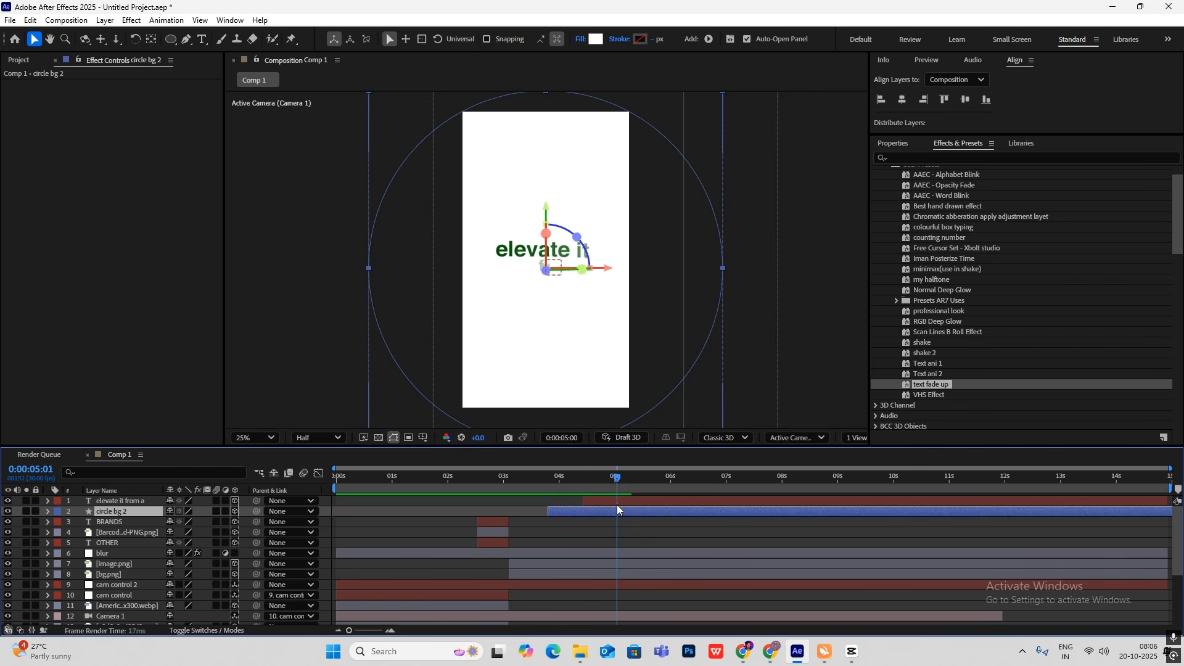
Extend the circle bg 2 layer to the end of the composition and move the blur layer to the top of the stack.
left_click_drag(619, 479, 635, 480)
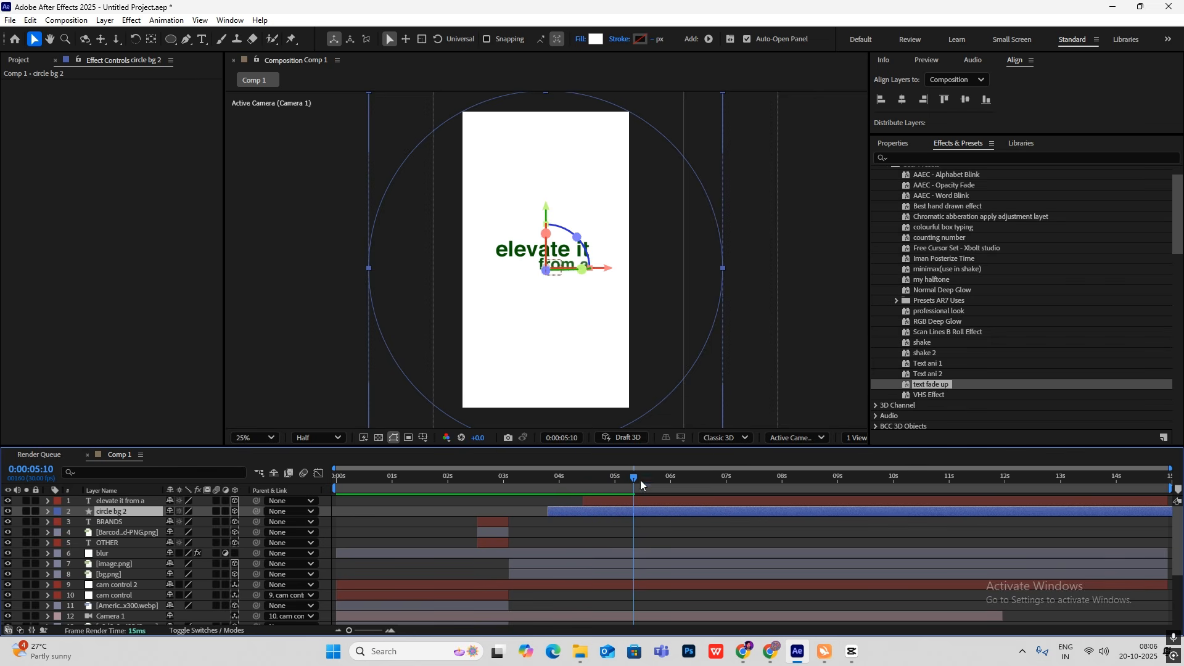
left_click(851, 328)
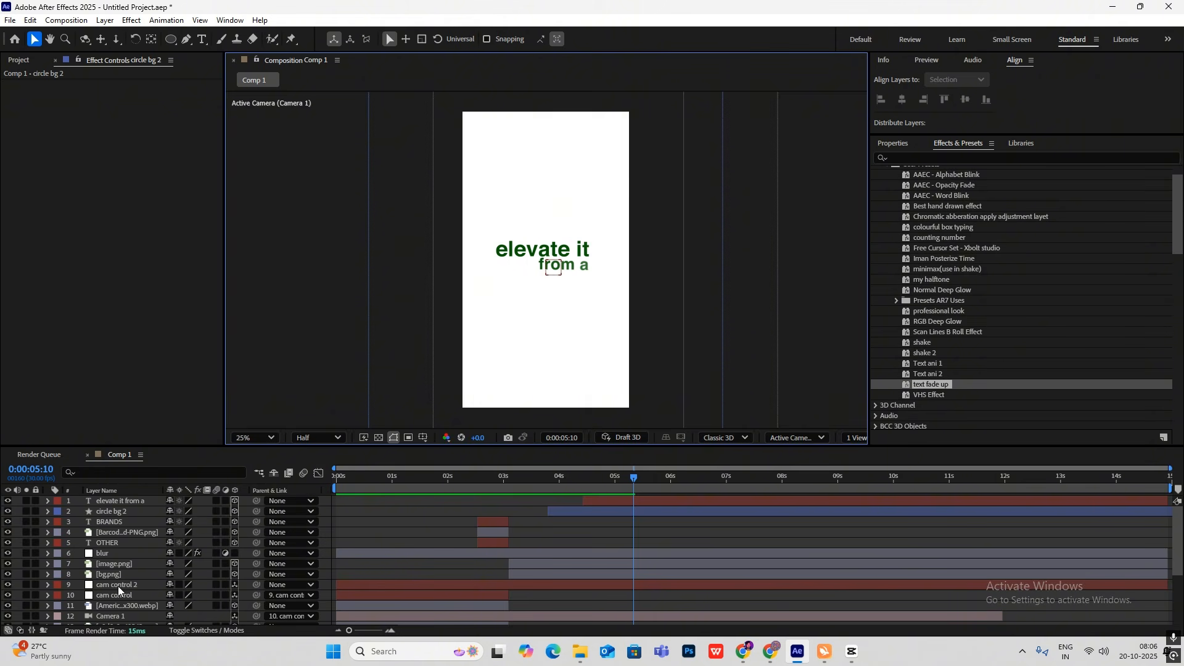
left_click_drag(104, 554, 120, 499)
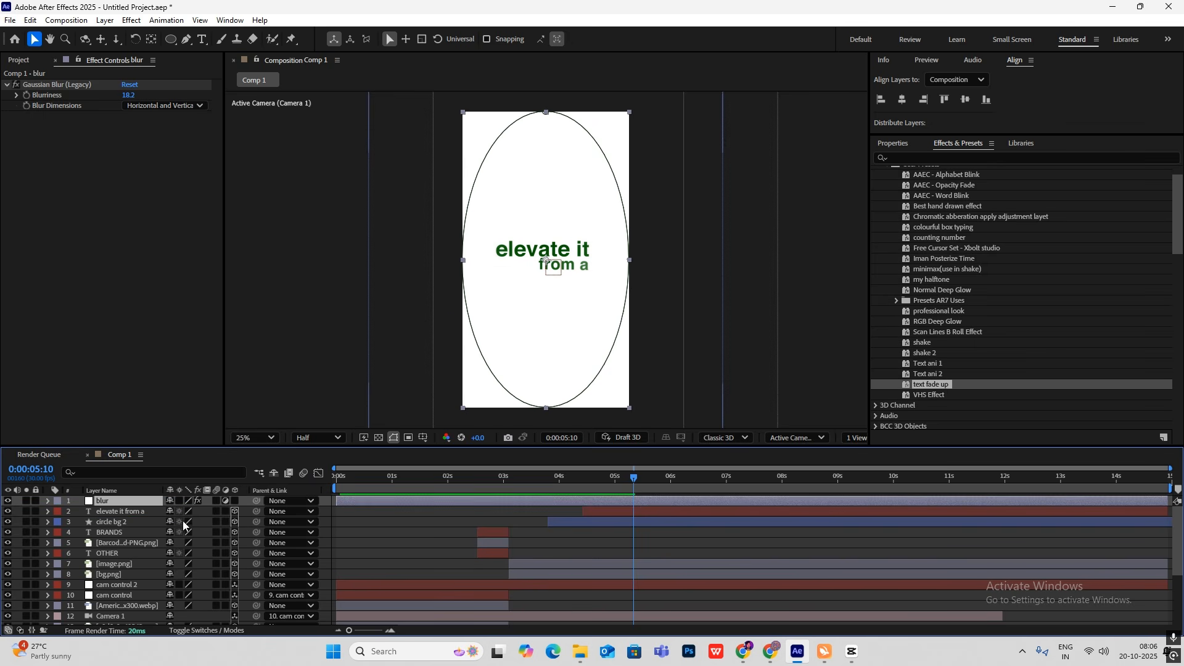
Set a starting Z Rotation keyframe of 0° on the "elevate it from a" layer at about 0:00:05:10.
left_click_drag(611, 485, 640, 486)
left_click(124, 512)
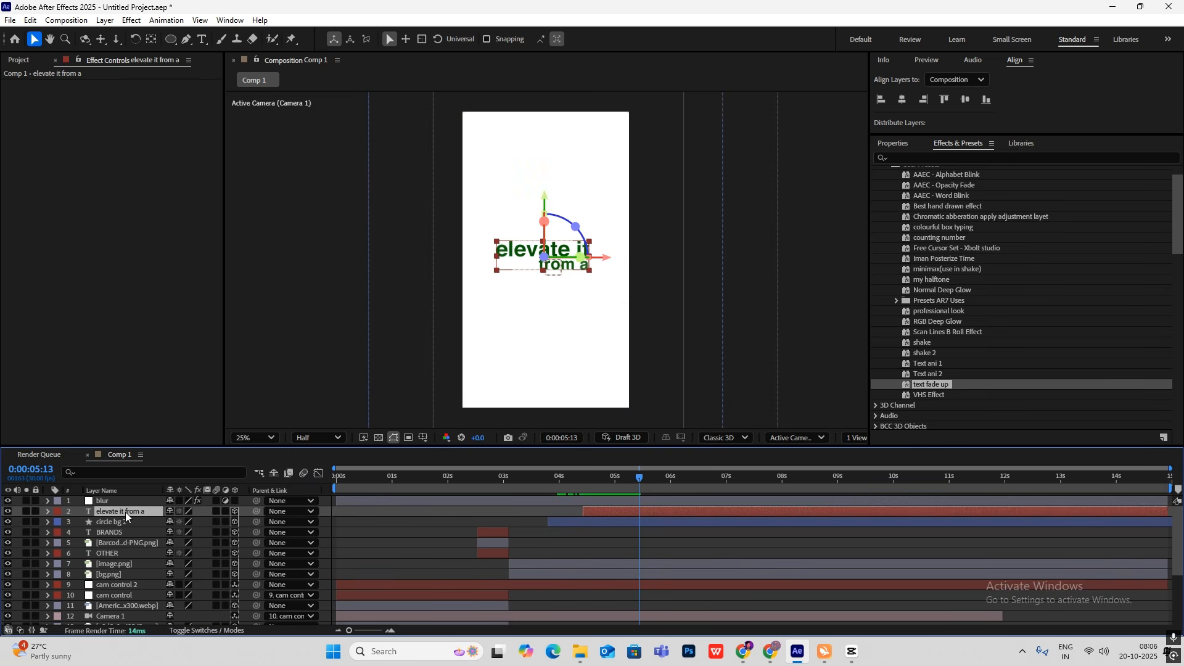
key("r")
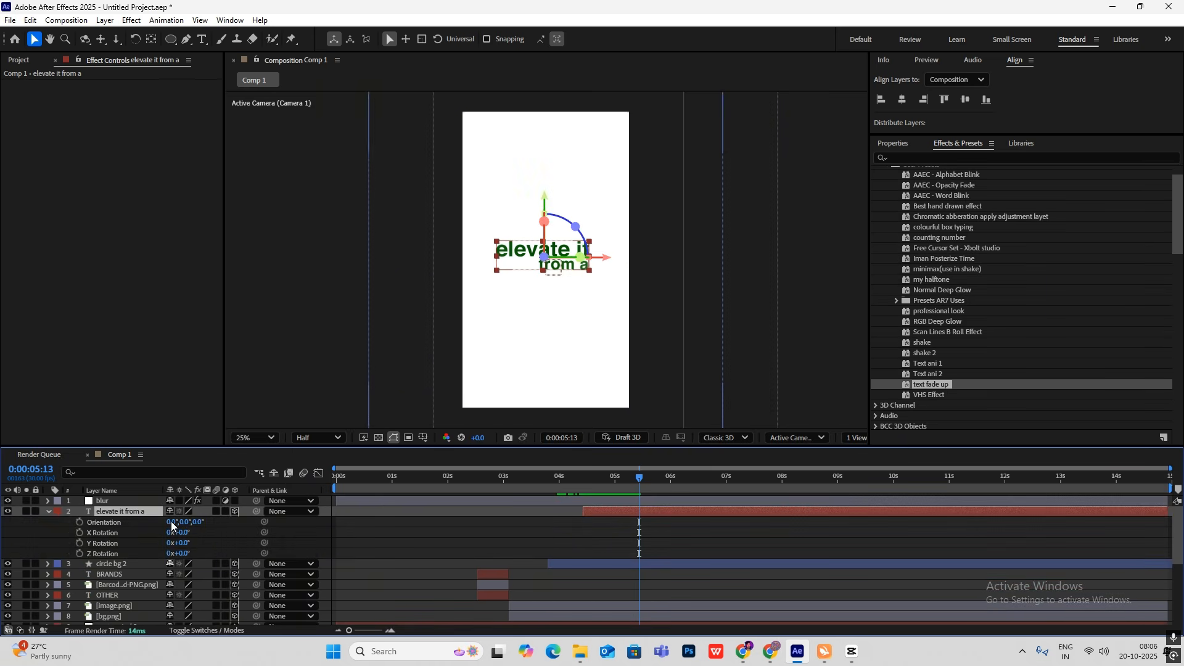
left_click(78, 553)
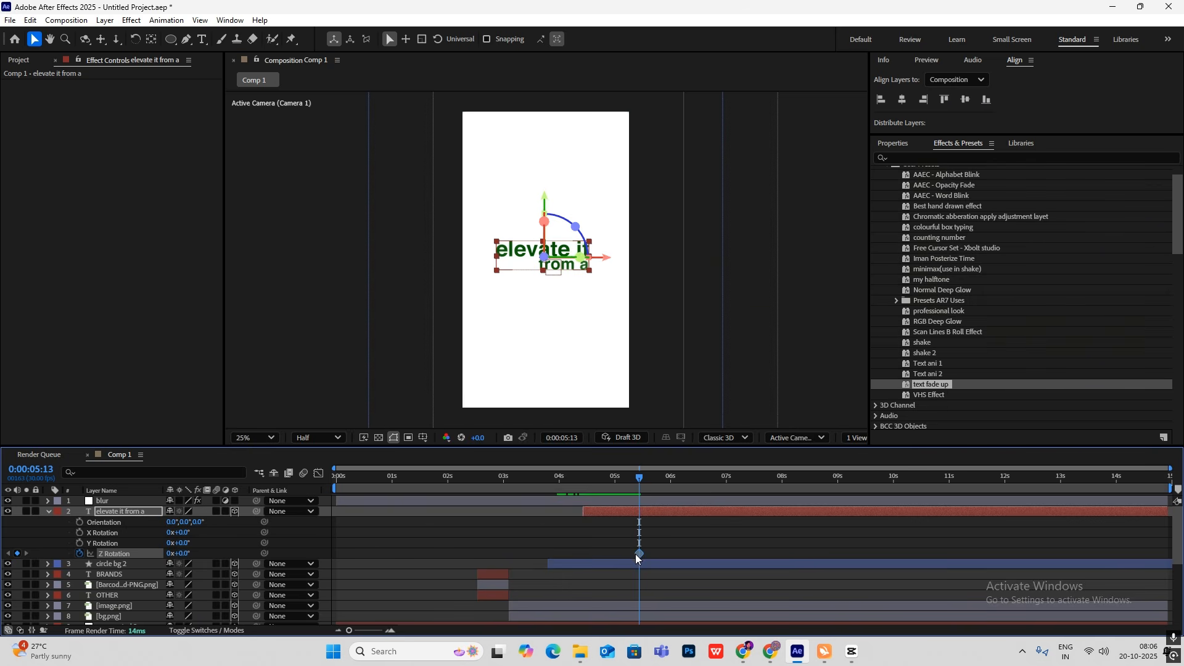
left_click_drag(661, 480, 667, 482)
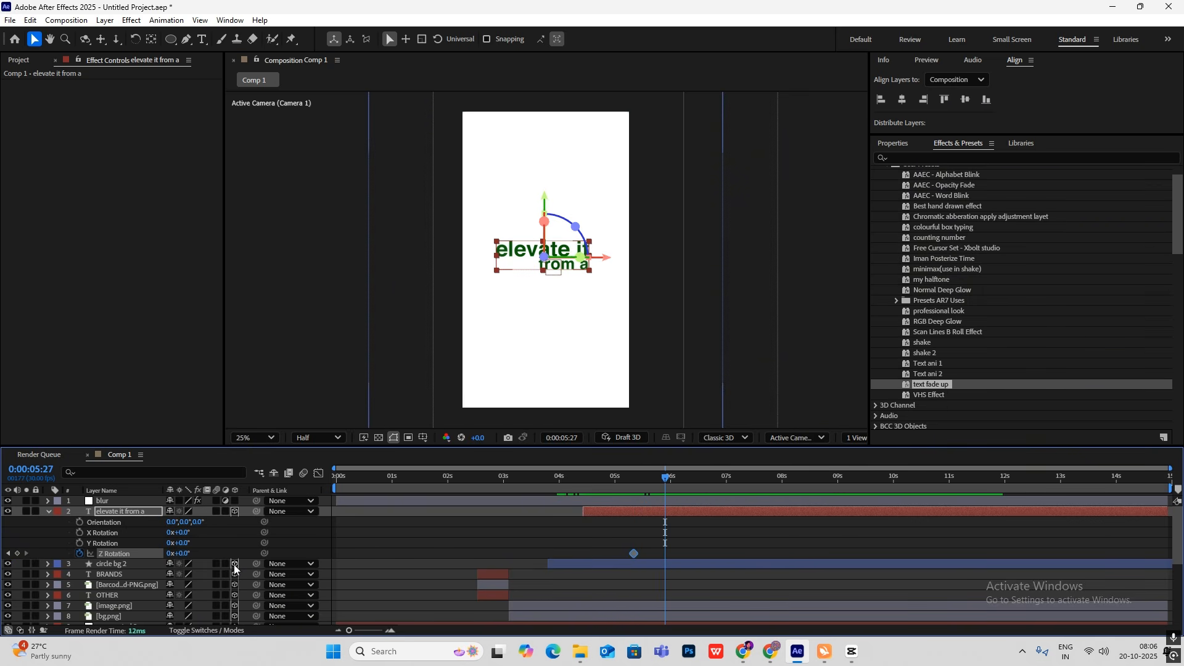
Animate the text's Opacity from 100% to 0% and turn its Z Rotation to 180° at 0:00:05:27.
key("shift+t")
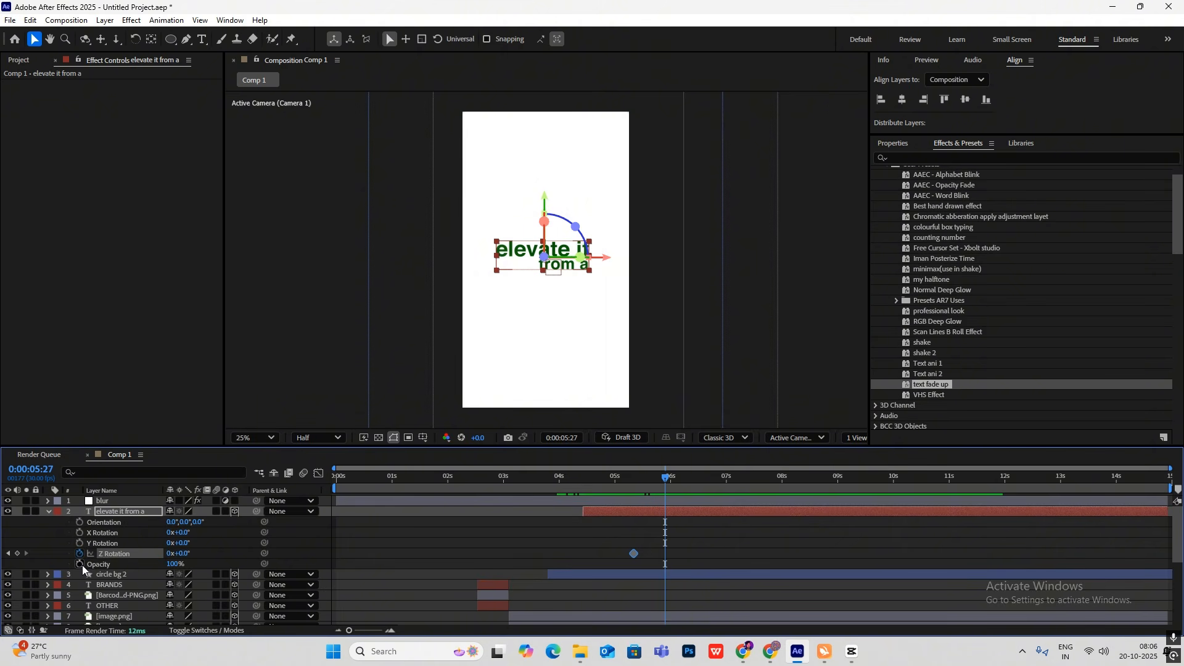
left_click(79, 564)
mouse_move(666, 481)
left_mouse_down()
mouse_move(635, 486)
mouse_move(660, 482)
left_mouse_up()
left_click(16, 564)
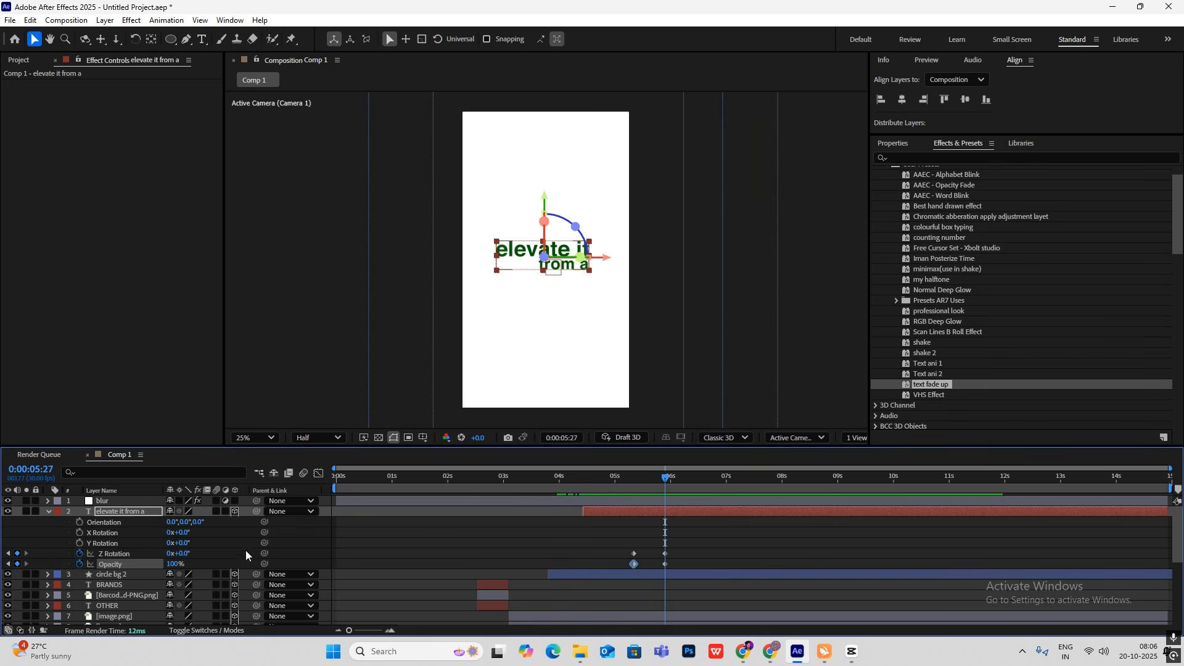
left_click_drag(179, 554, 297, 556)
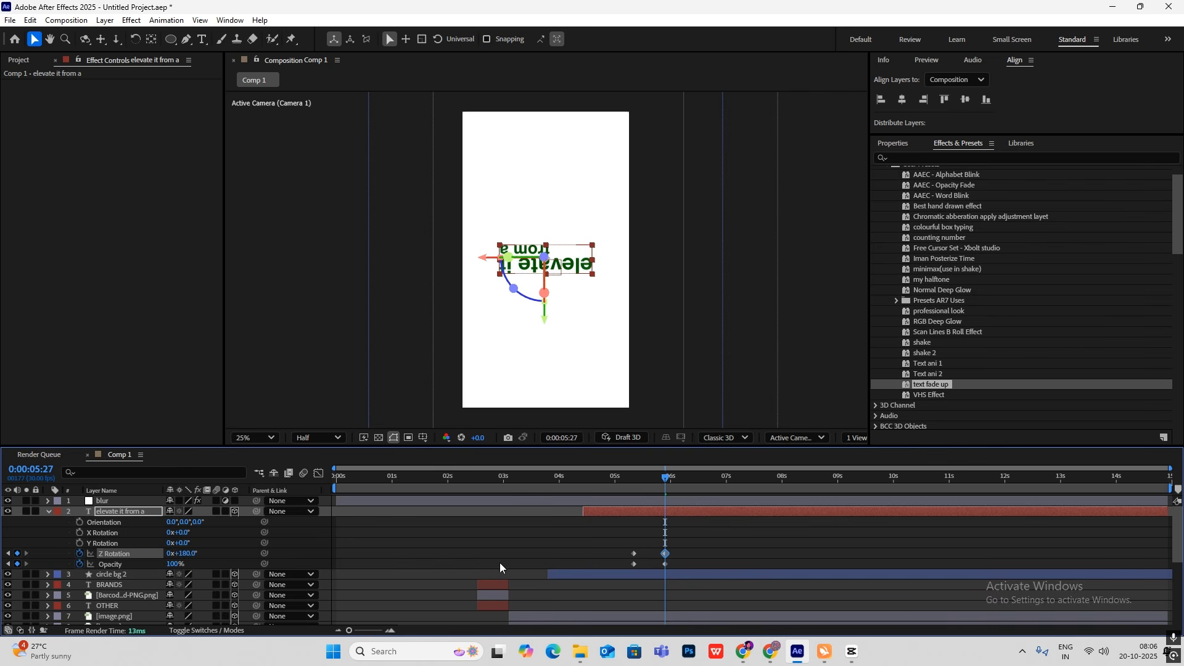
left_click_drag(175, 565, 105, 565)
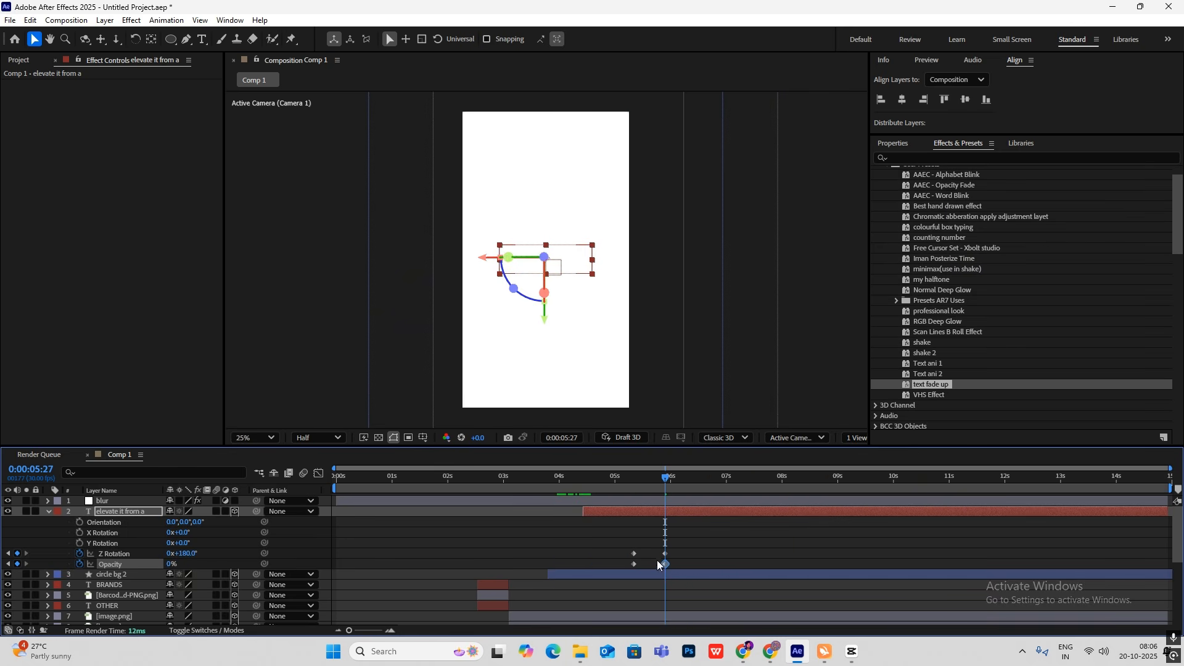
Ease the text layer's Z Rotation and Opacity keyframes and preview the rotating fade-out.
left_click_drag(682, 544, 581, 584)
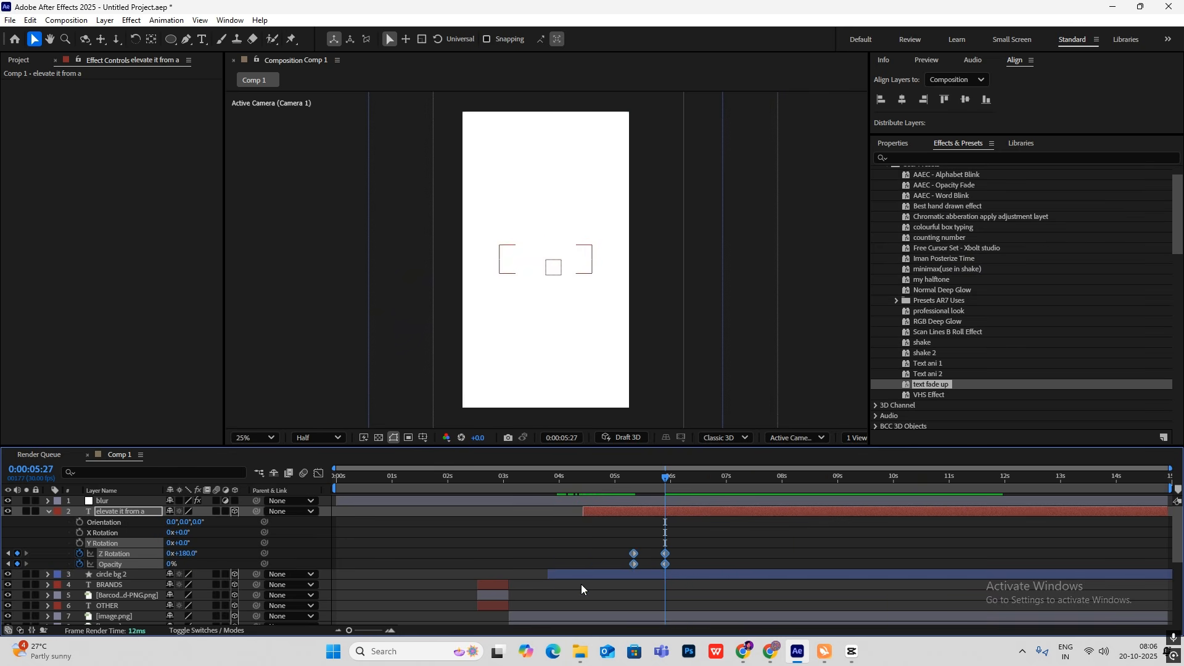
left_click(318, 473)
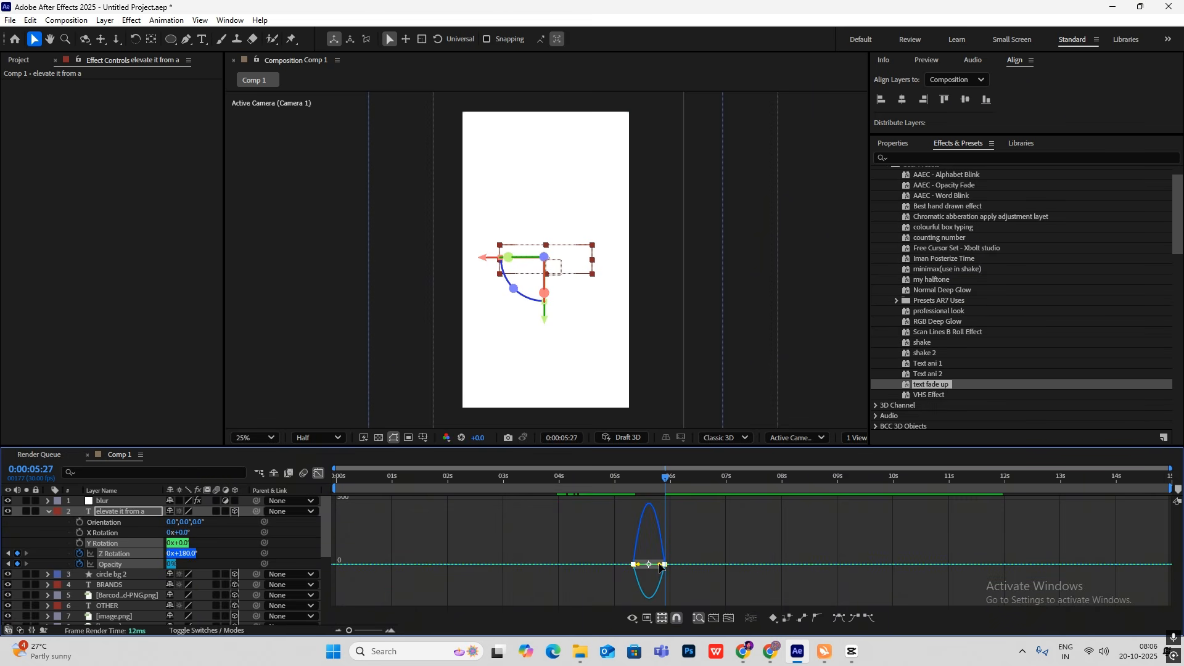
key("shift+F3")
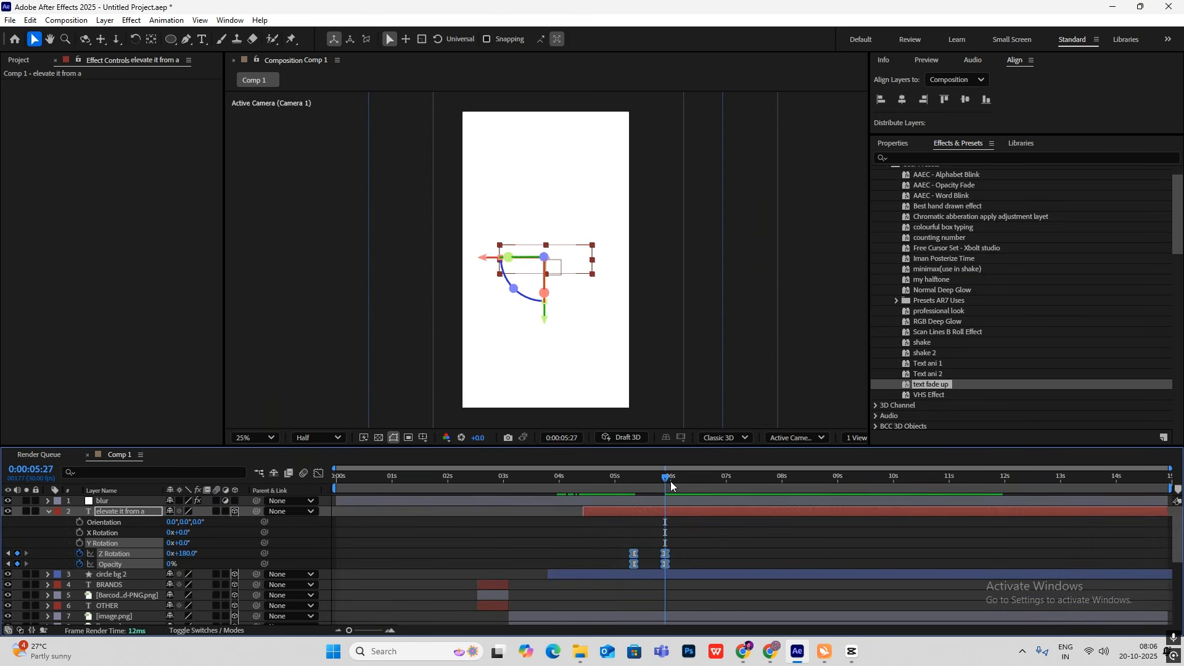
left_click_drag(671, 481, 628, 479)
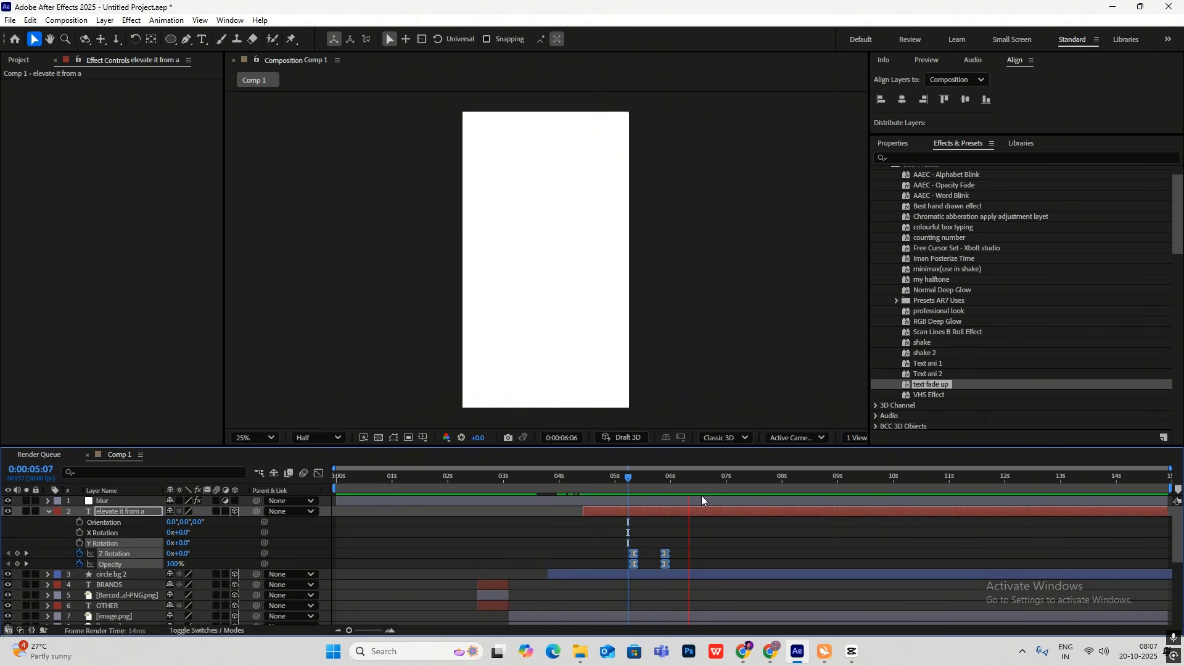
scroll(652, 556, "up", 2)
left_click(627, 492)
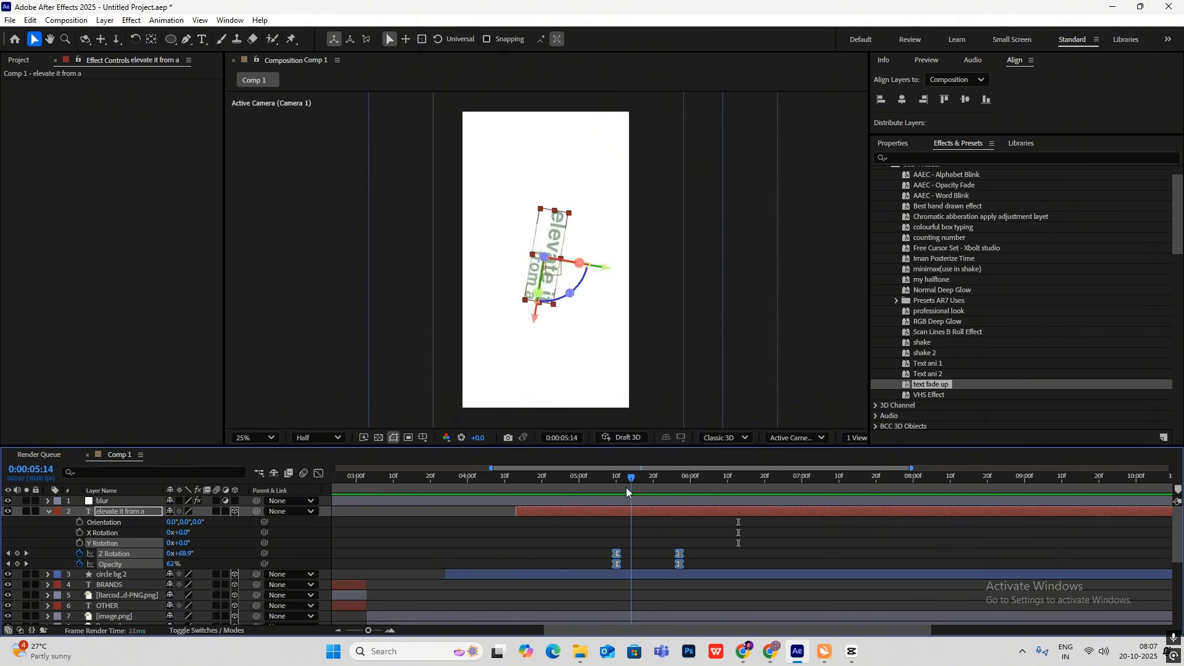
mouse_move(627, 491)
left_mouse_down()
mouse_move(613, 491)
mouse_move(679, 493)
mouse_move(606, 502)
left_mouse_up()
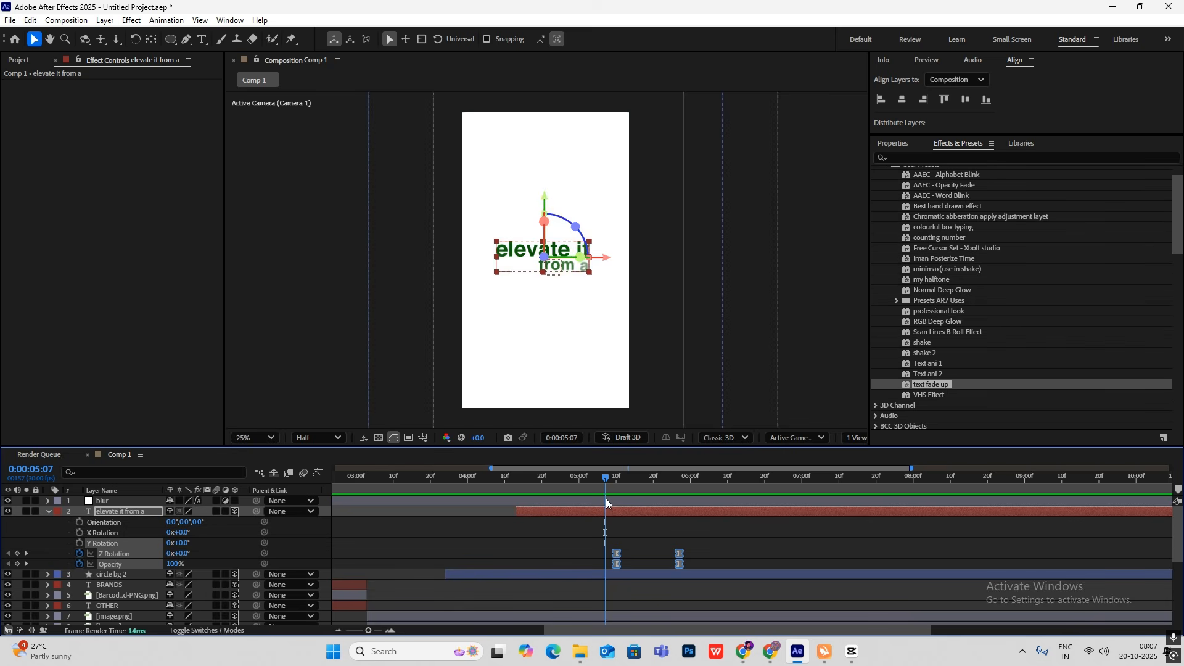
key("space")
left_click_drag(735, 491, 617, 494)
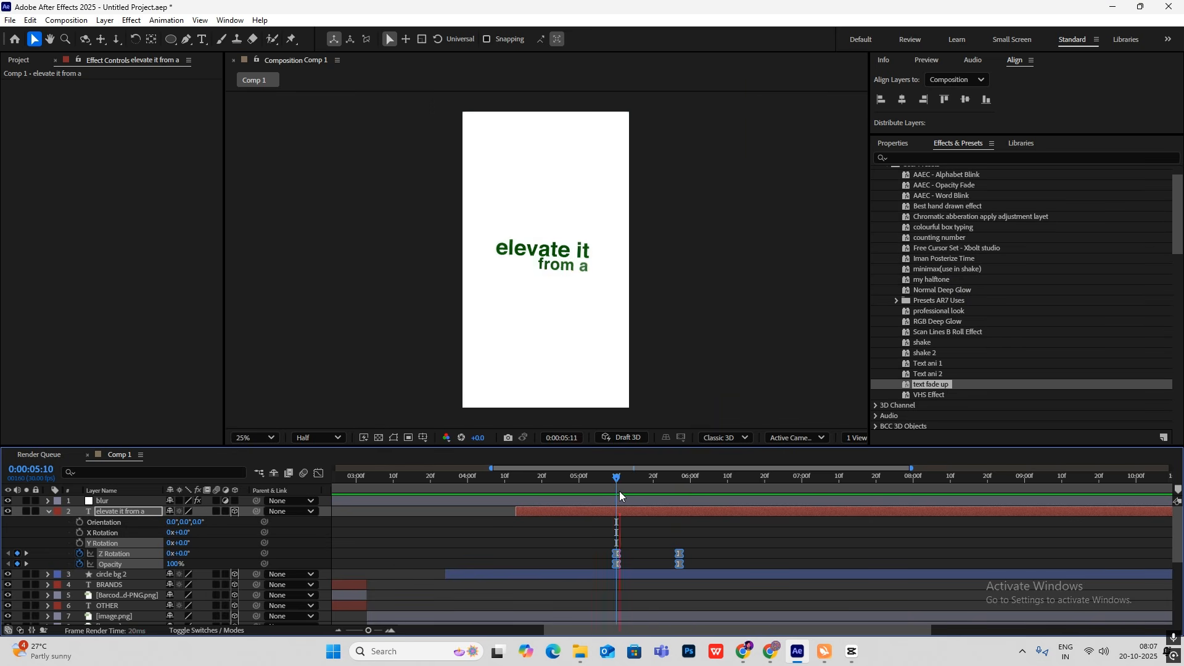
left_click_drag(739, 481, 616, 490)
left_click(49, 512)
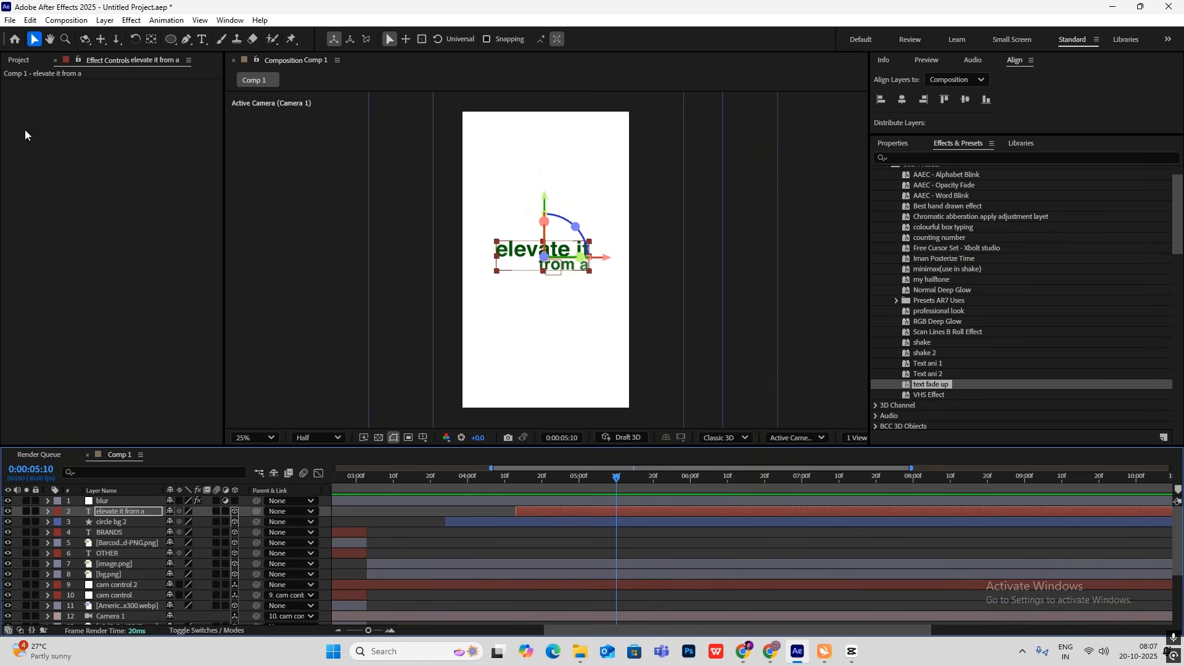
Add cofee final.png above the other layers, scale it to 169%, make it 3D and centre it in the frame.
left_click(28, 60)
left_click_drag(45, 206, 106, 499)
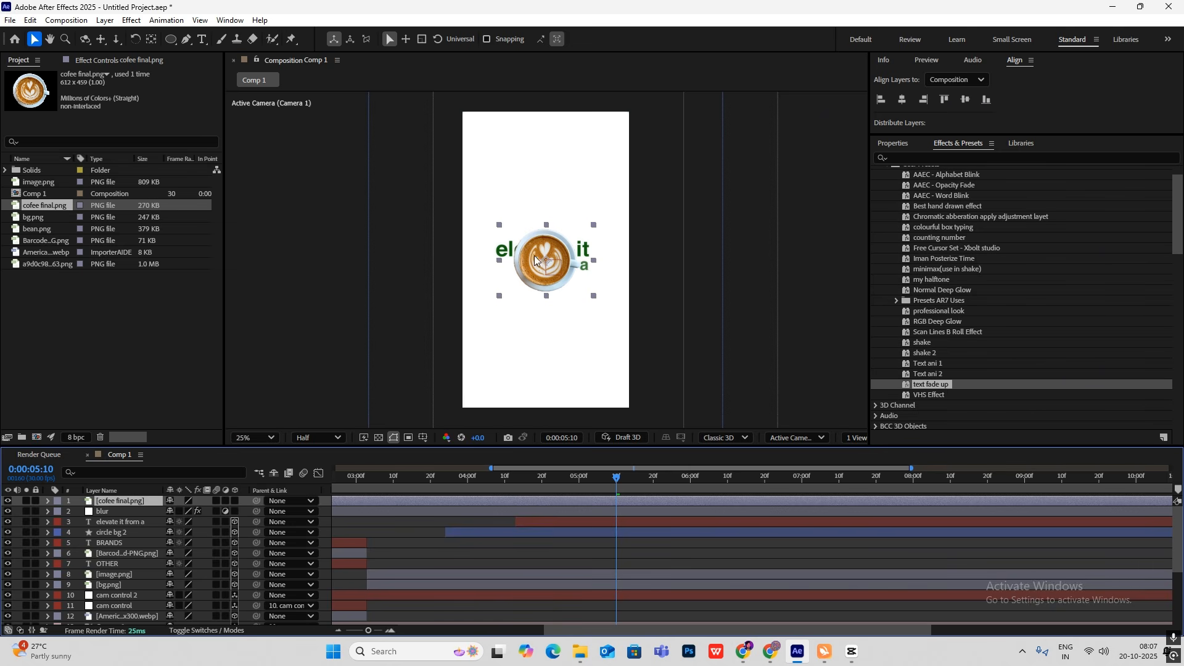
key("s")
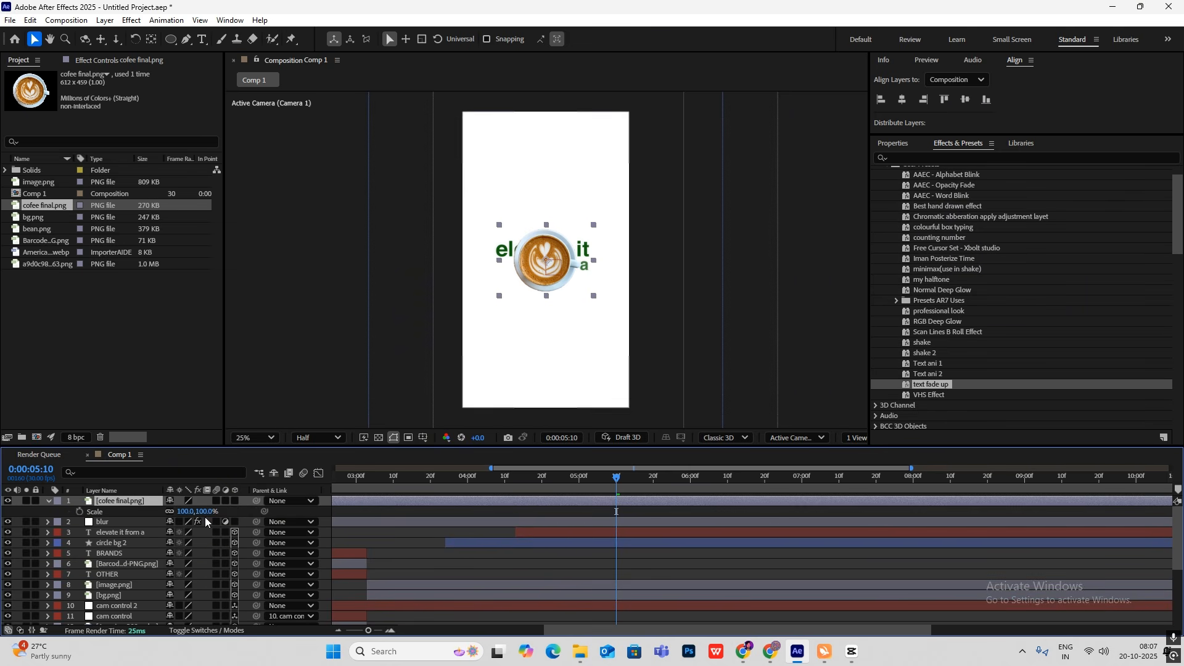
left_click_drag(185, 511, 227, 511)
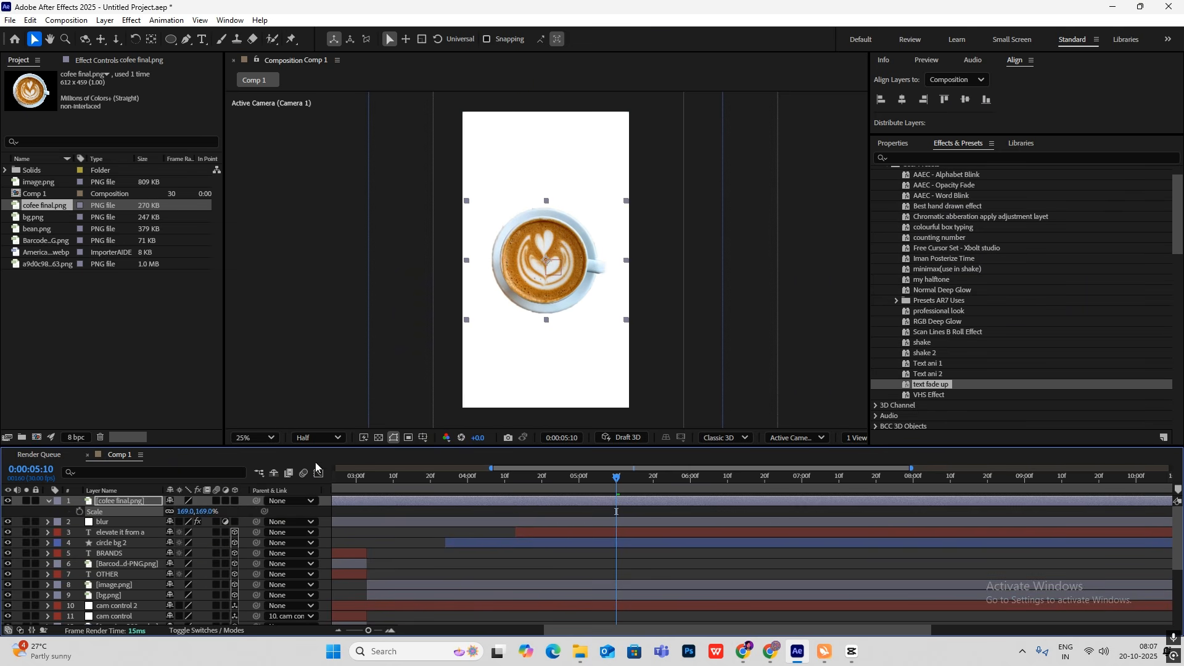
left_click(236, 501)
left_click_drag(526, 259, 546, 261)
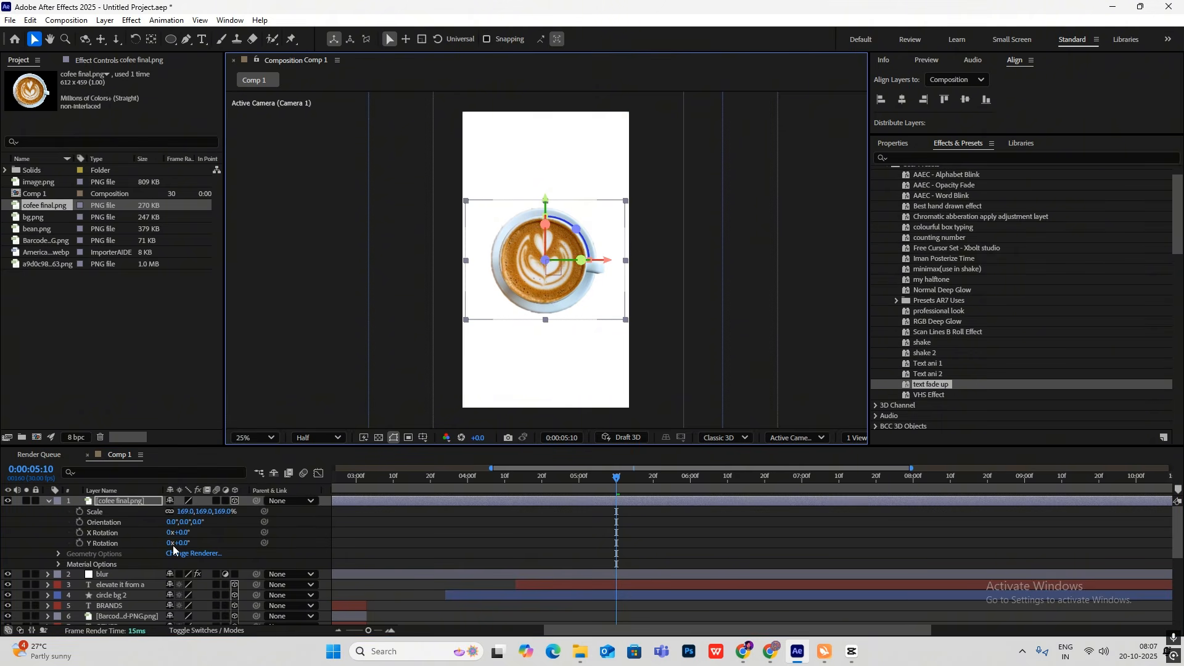
Set the coffee cup's Z Rotation to -183° and start its layer at 0:00:05:10, aligned with the text's rotation keyframes.
scroll(174, 551, "down", 1)
left_click_drag(179, 542, 67, 537)
left_click(598, 496)
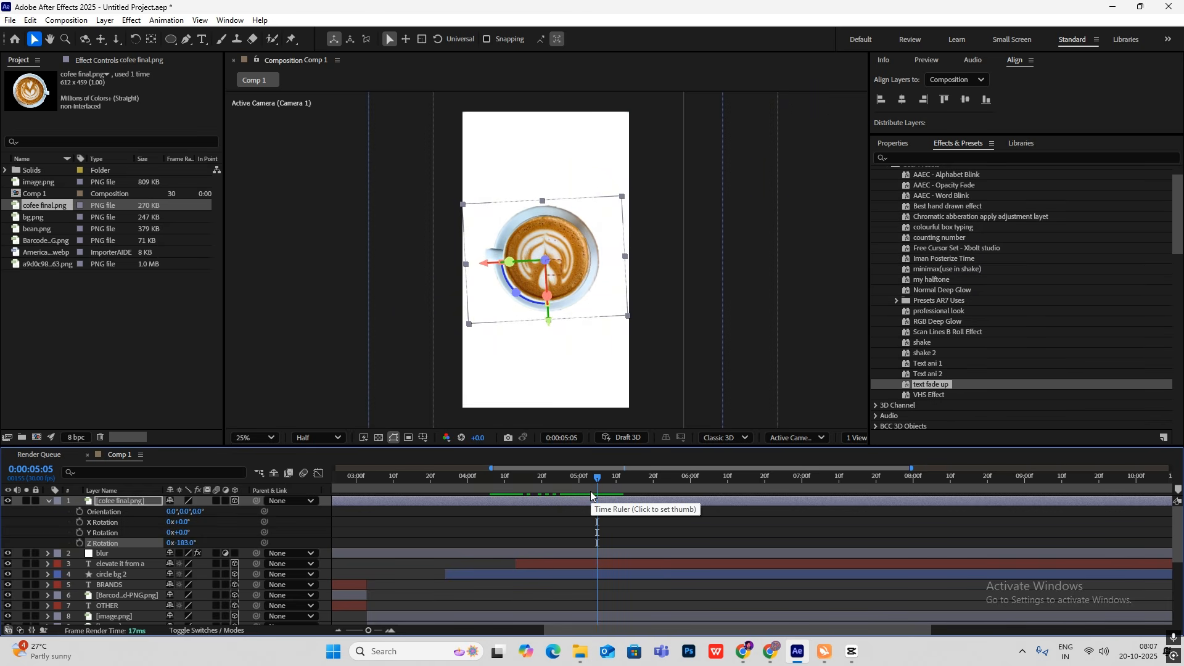
left_click_drag(598, 479, 610, 481)
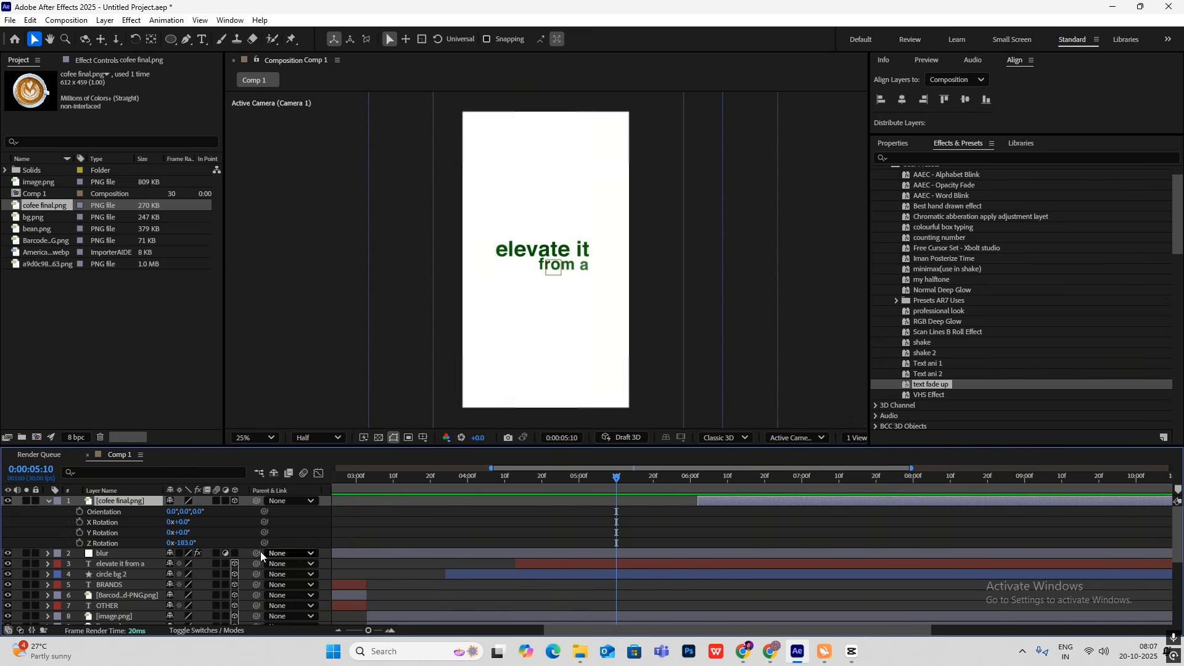
left_click(124, 565)
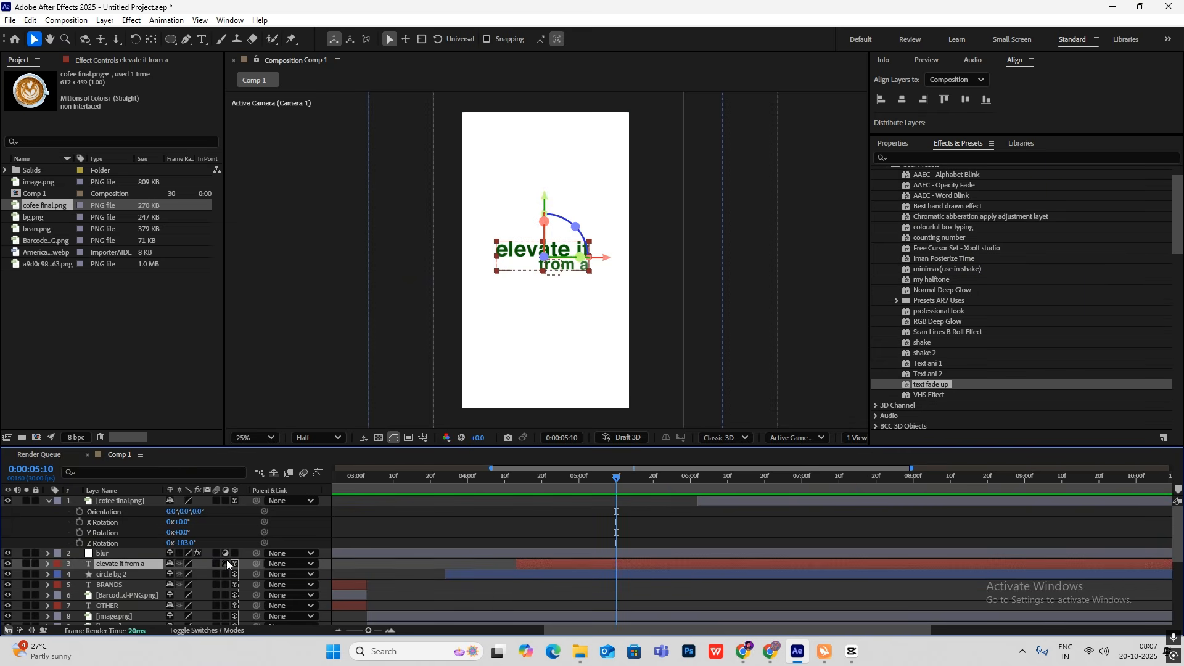
key("u")
left_click_drag(616, 478, 618, 510)
left_click_drag(699, 500, 333, 501)
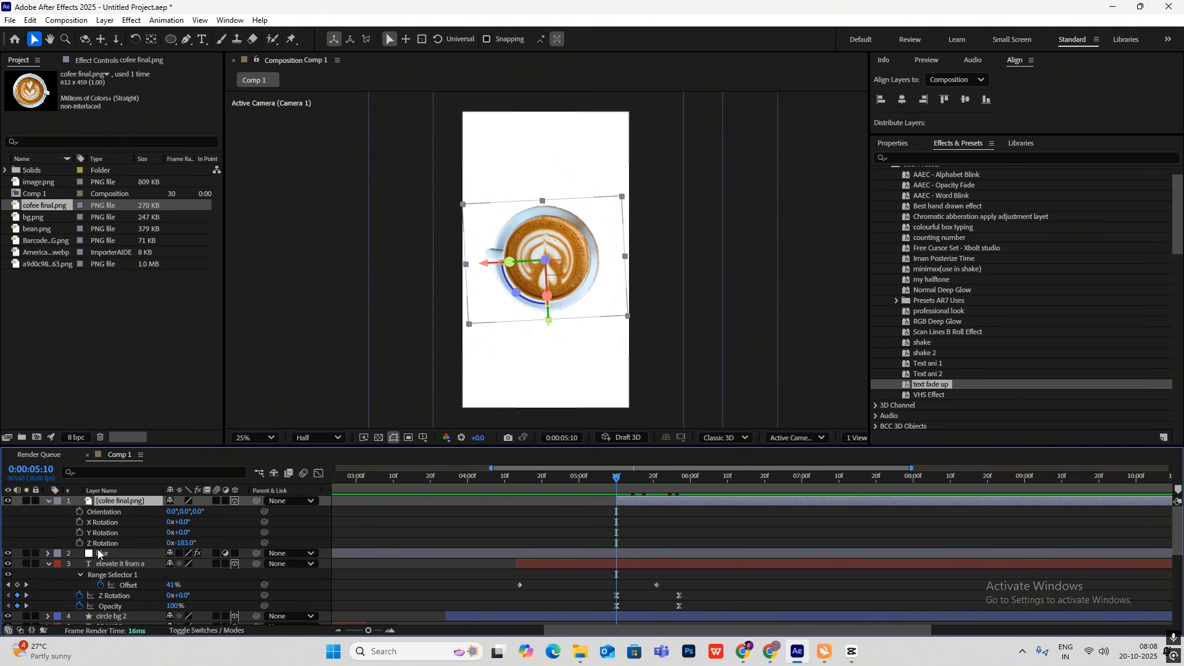
Animate the cup's Opacity from 0% to 100% and Z Rotation from -183° to 0° between 0:00:05:10 and 0:00:05:27.
key("shift+t")
left_click(80, 545)
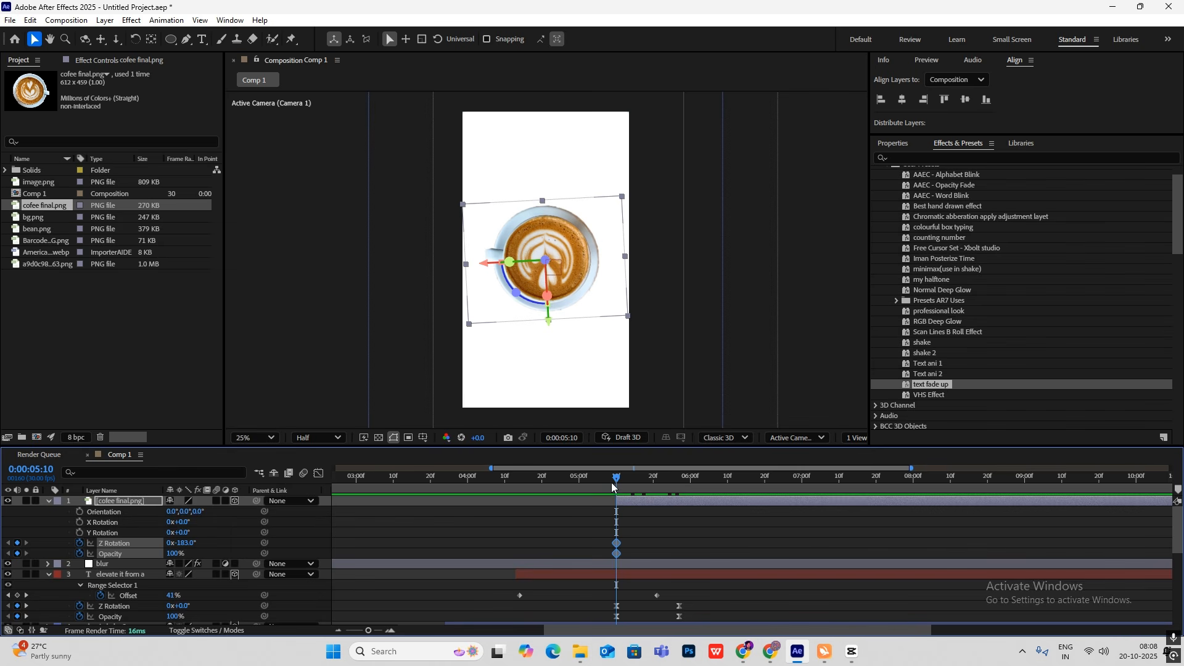
left_click_drag(671, 504, 675, 506)
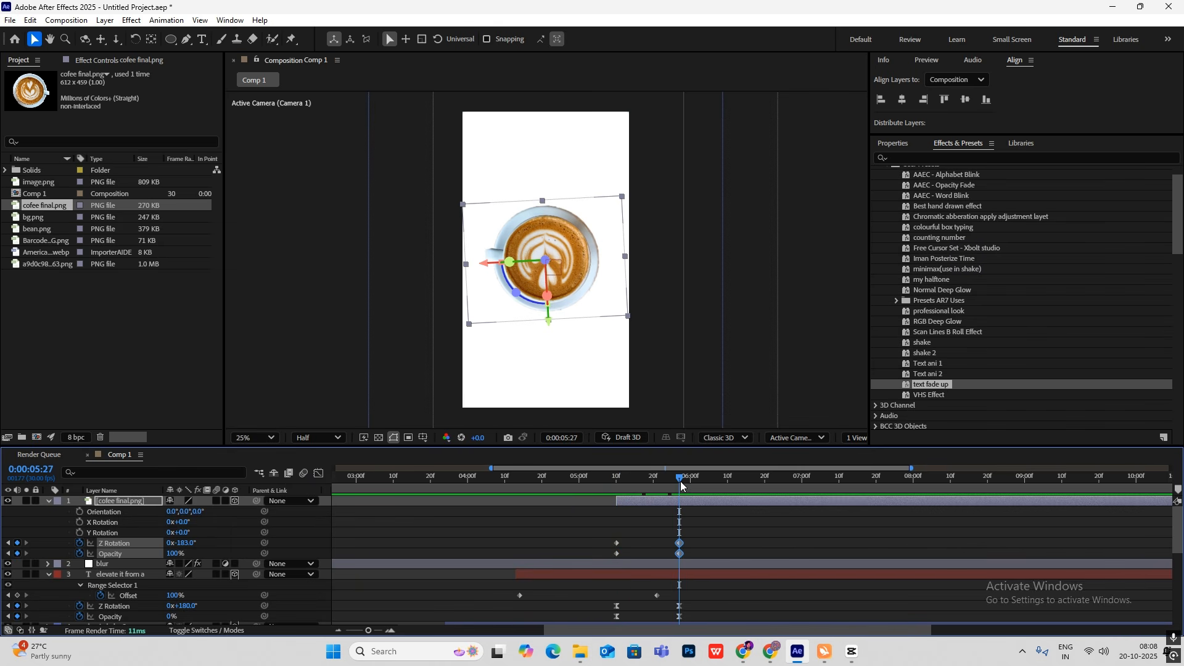
left_click_drag(681, 486, 628, 489)
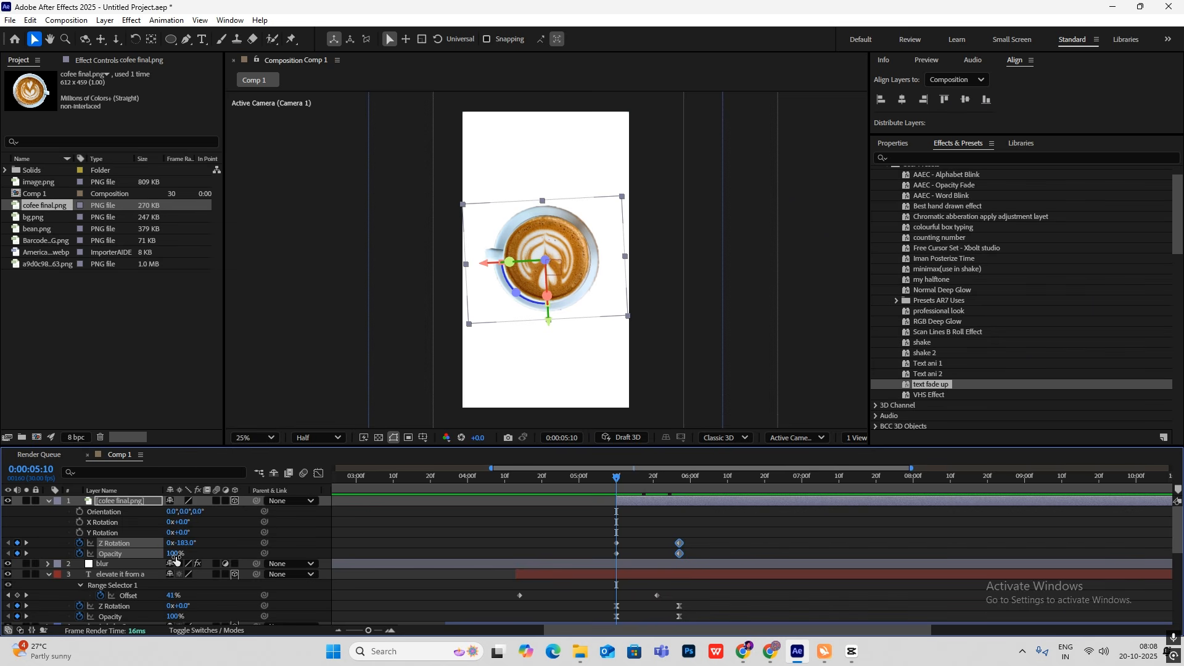
left_click_drag(175, 554, 15, 556)
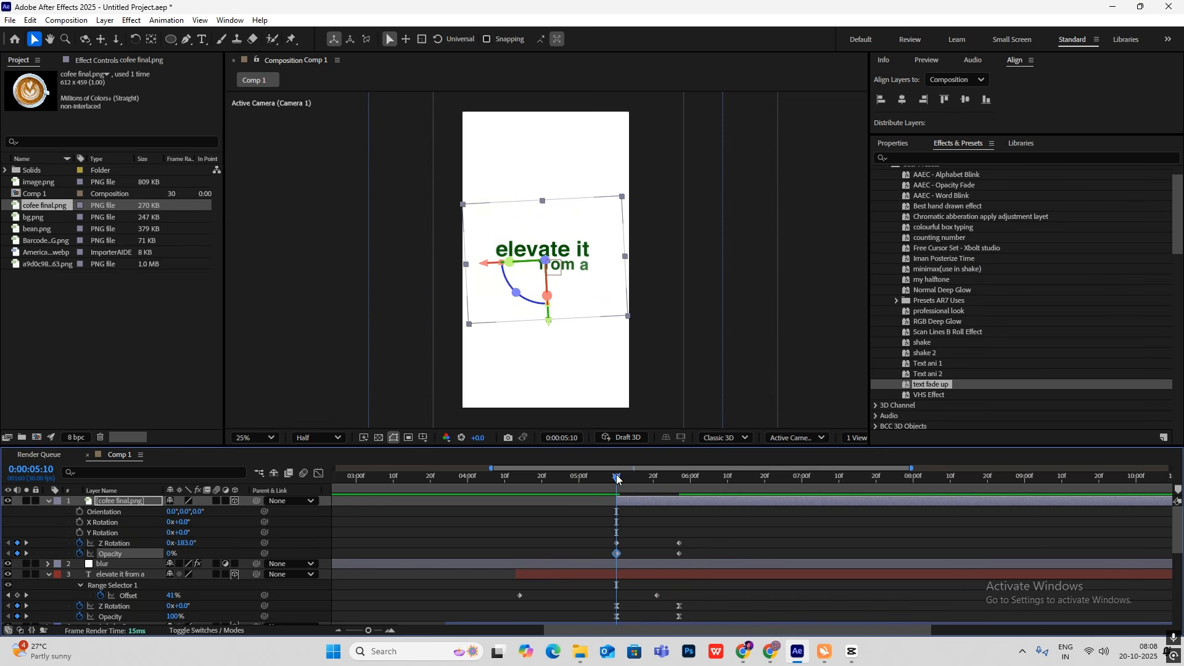
left_click_drag(618, 479, 681, 488)
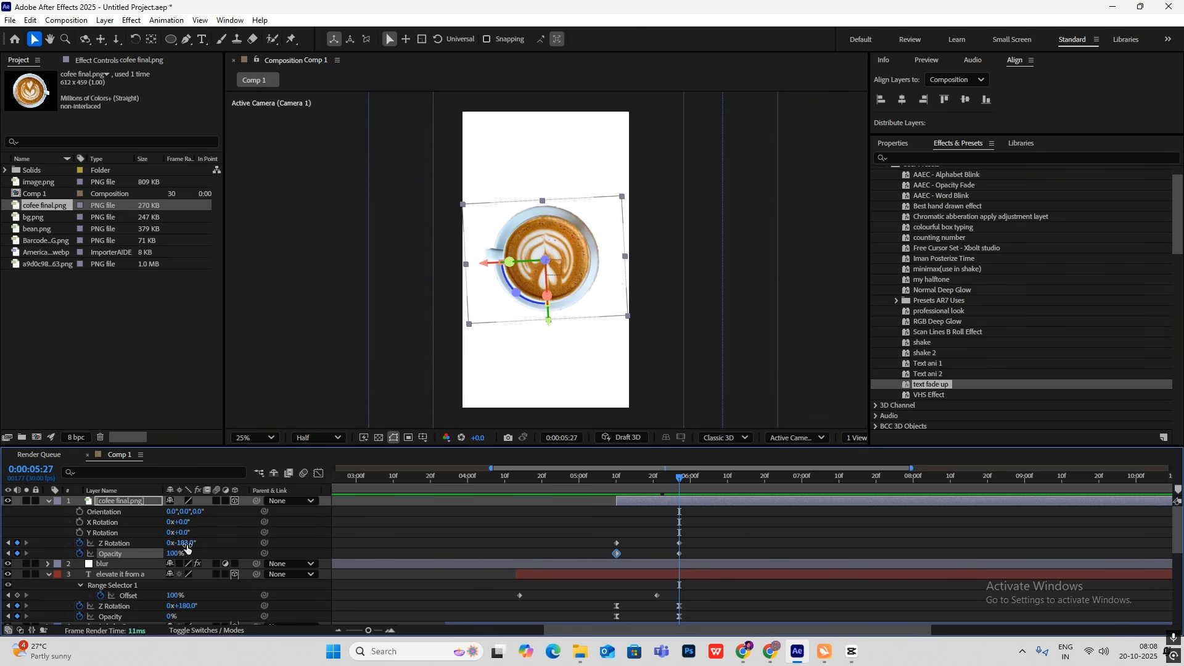
left_click_drag(187, 548, 291, 533)
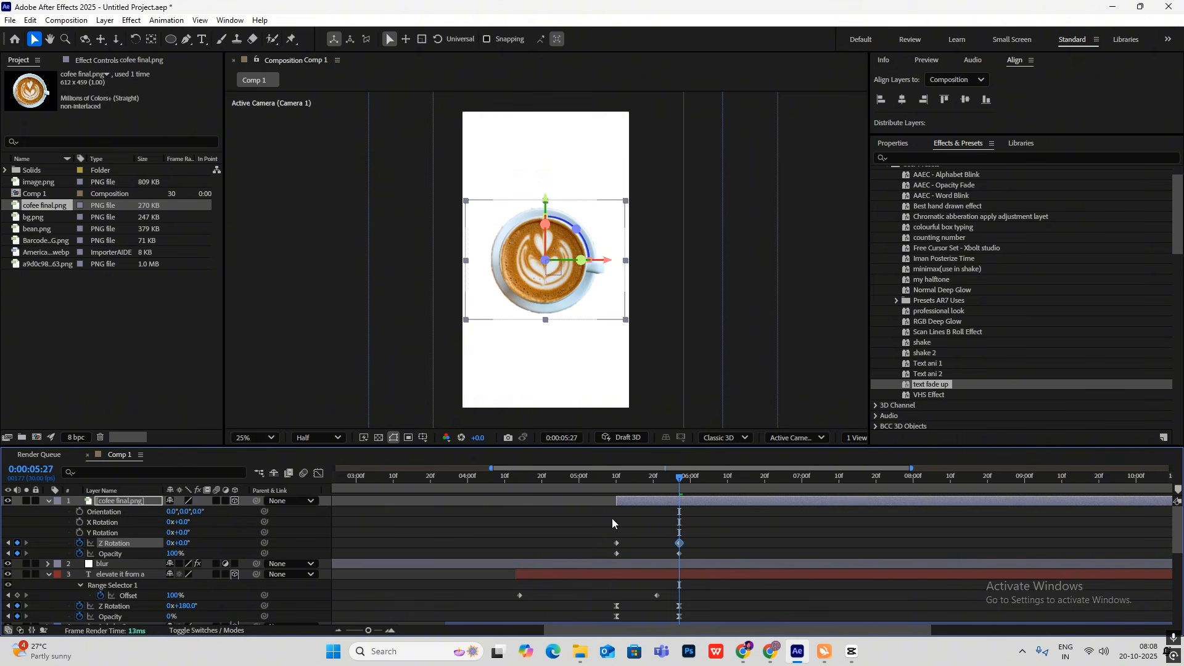
Apply Easy Ease to the cup's Z Rotation and Opacity keyframes and lengthen the speed curve's end handle.
left_click_drag(719, 529, 597, 575)
key("F9")
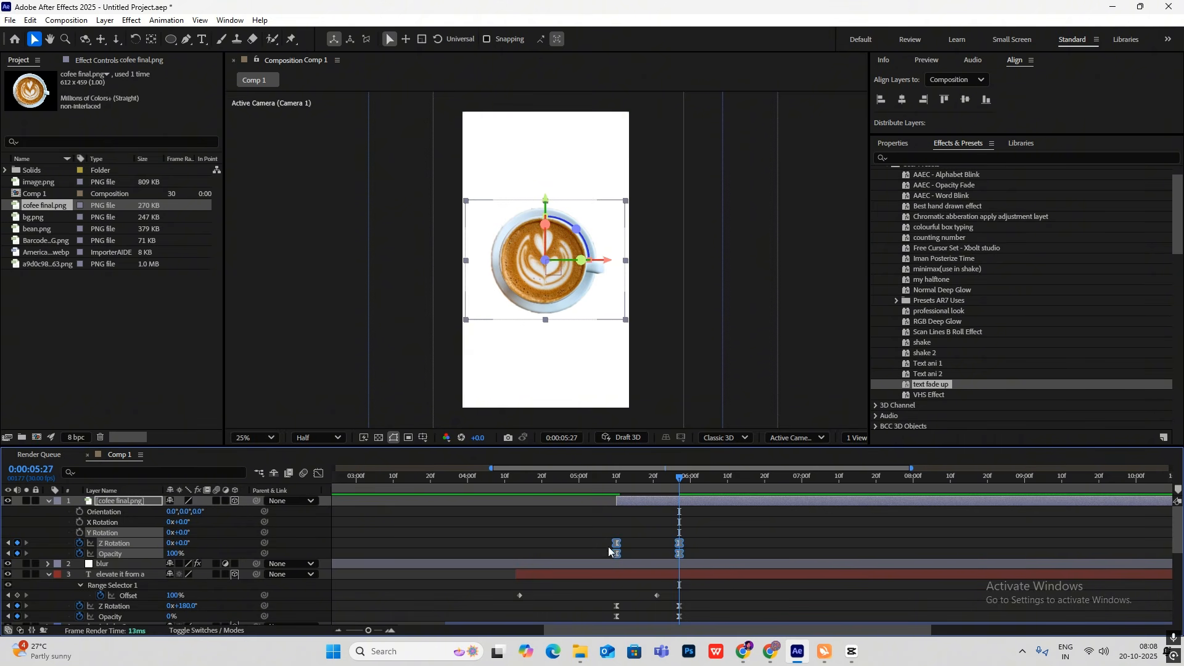
left_click(319, 473)
left_click_drag(669, 594, 646, 597)
left_click(319, 473)
Preview the transition from the text to the coffee cup and collapse both layers' properties.
left_click_drag(667, 484, 610, 484)
key("space")
scroll(594, 261, "down", 1)
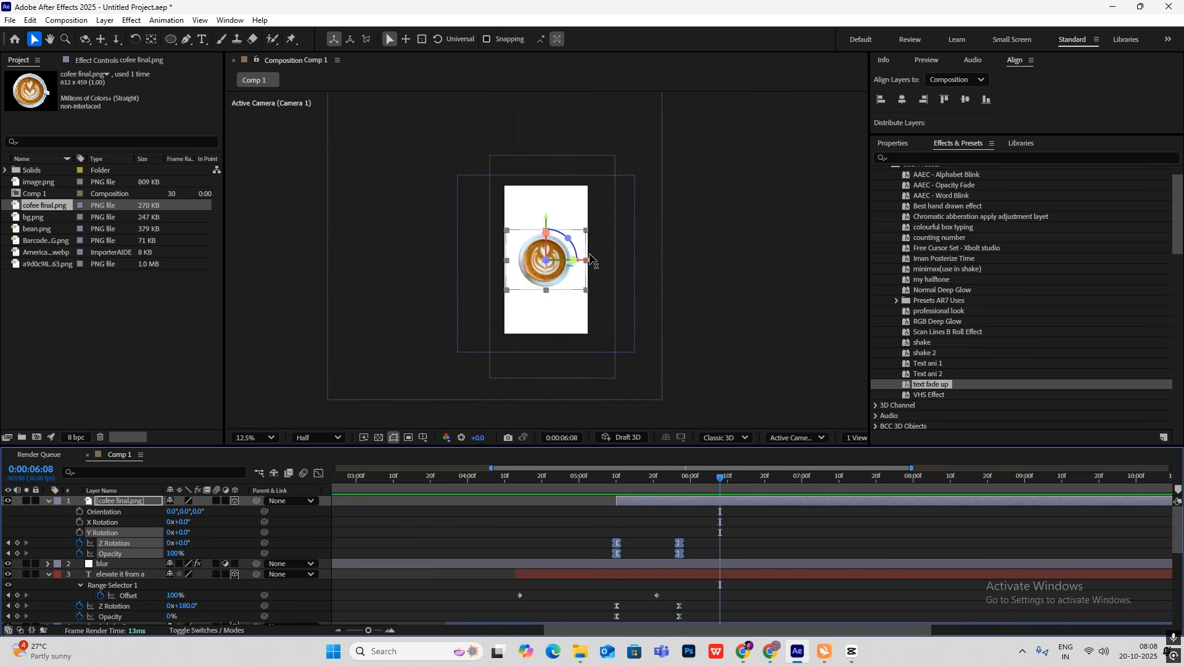
left_click(681, 289)
left_click_drag(723, 476, 614, 483)
key("space")
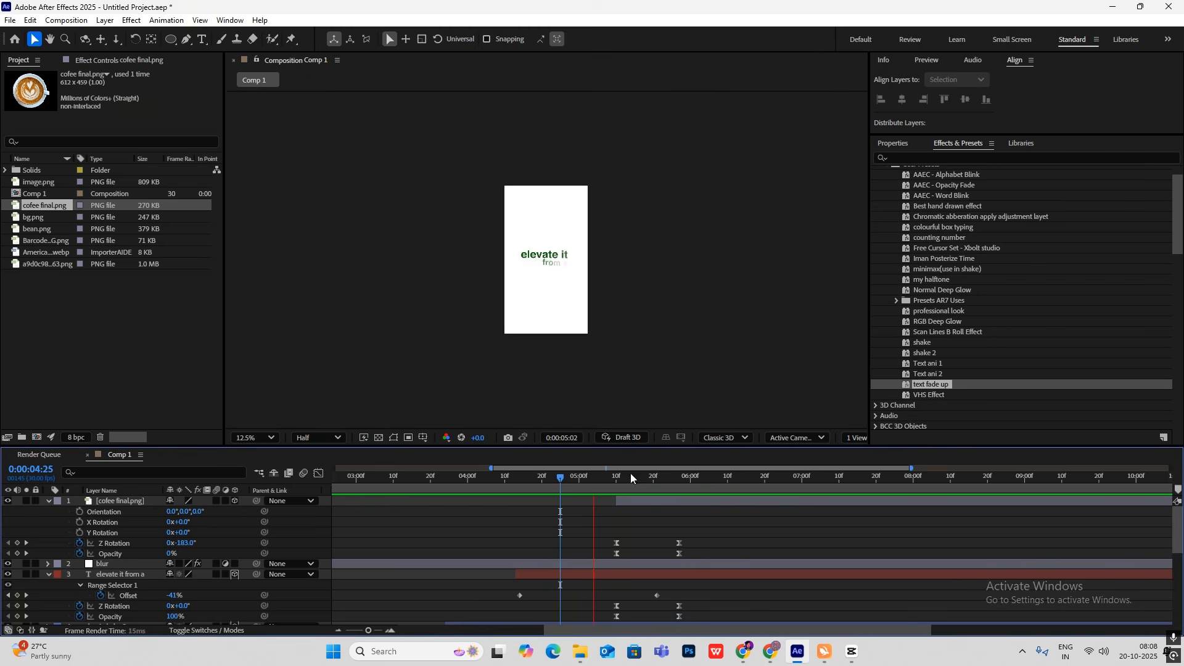
key("space")
key("minus")
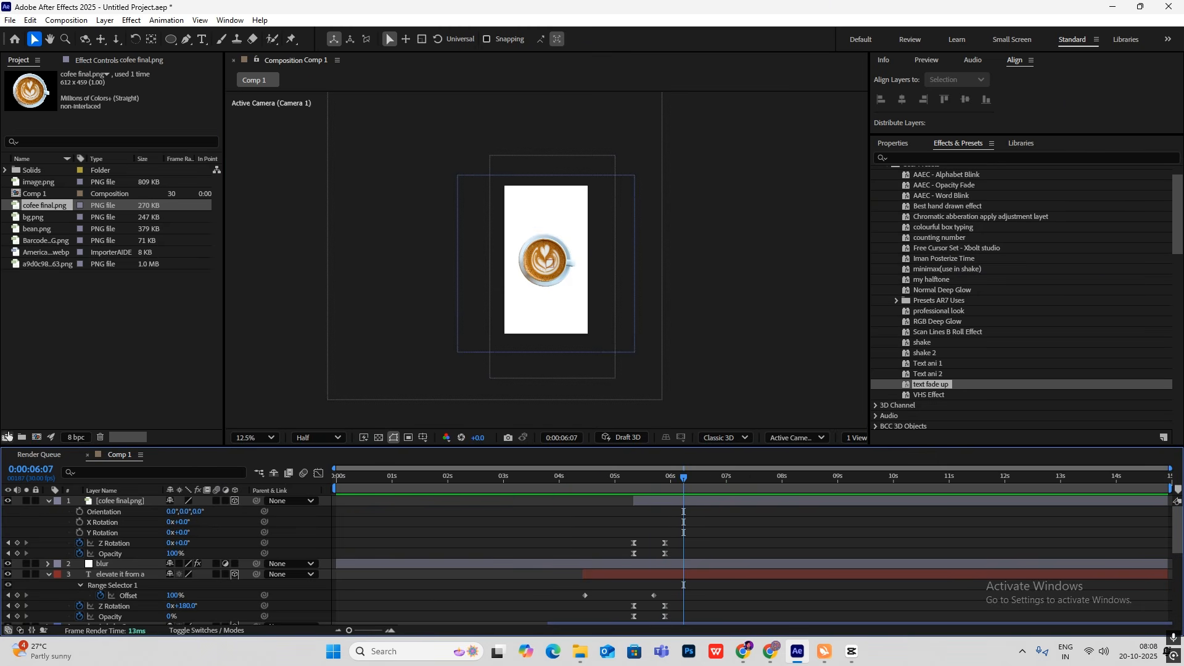
left_click(49, 501)
left_click(47, 522)
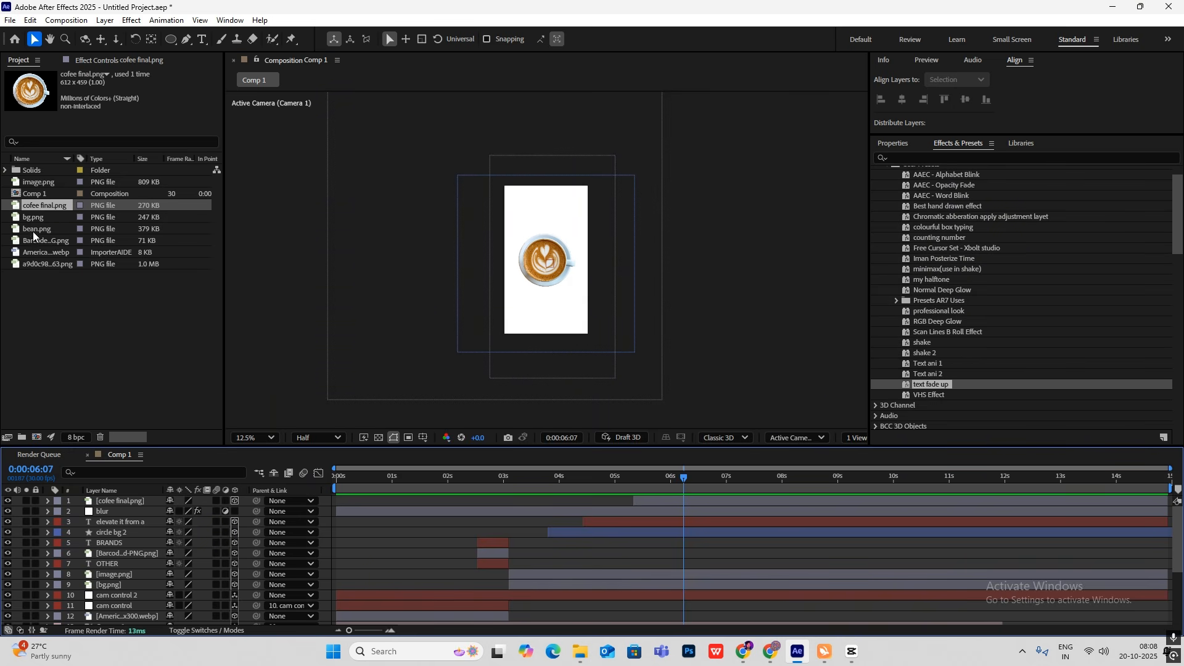
Place bean.png in the bottom-left corner of the frame as a tilted 3D layer scaled to 82%.
left_click_drag(34, 230, 523, 321)
key("r")
left_click_drag(191, 511, 184, 511)
left_click(234, 500)
key("s")
Duplicate the bean, place the copy above the coffee cup, set its Z Rotation to -20° and scale it to 51%.
key("ctrl+d")
left_click_drag(516, 321, 529, 201)
key("r")
left_click_drag(194, 543, 175, 543)
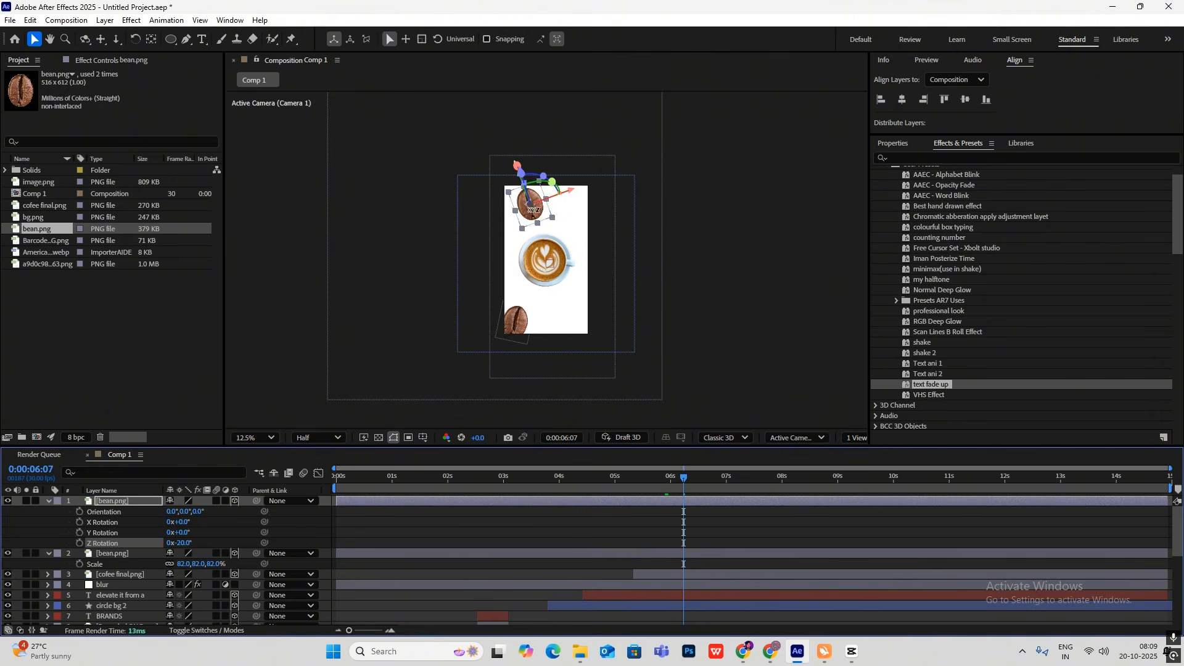
left_click_drag(529, 200, 546, 218)
key("s")
left_click_drag(191, 512, 172, 512)
Duplicate the bean again and place the copy in the frame's bottom-right corner, rotated and scaled to 58%.
key("ctrl+d")
left_click_drag(547, 217, 583, 308)
key("r")
left_click_drag(188, 543, 192, 511)
key("s")
Add another bean copy in the frame's top-right corner and give it a different Z Rotation.
key("ctrl+d")
left_click_drag(583, 308, 590, 193)
key("r")
left_click_drag(189, 543, 211, 543)
Add a fifth bean copy in the frame's top-left corner, scale it down and collapse all layer properties.
key("ctrl+d")
left_click_drag(585, 195, 498, 192)
key("s")
left_click_drag(199, 511, 183, 535)
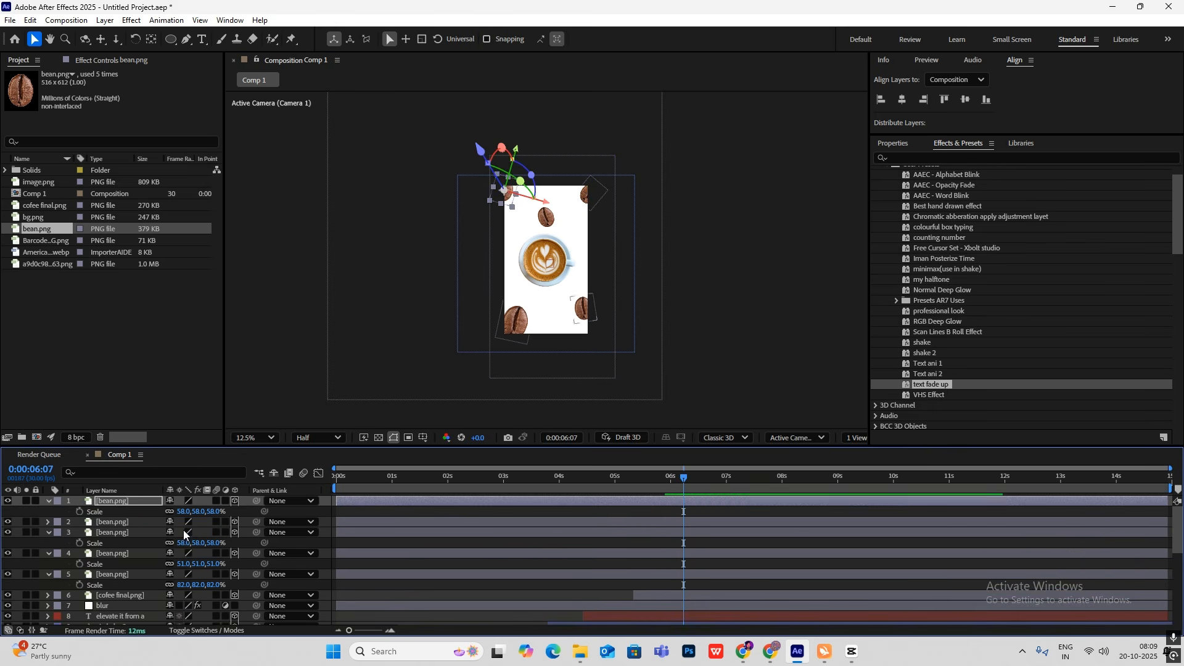
left_click(729, 288)
key("ctrl+a")
left_click(48, 501)
left_click(700, 412)
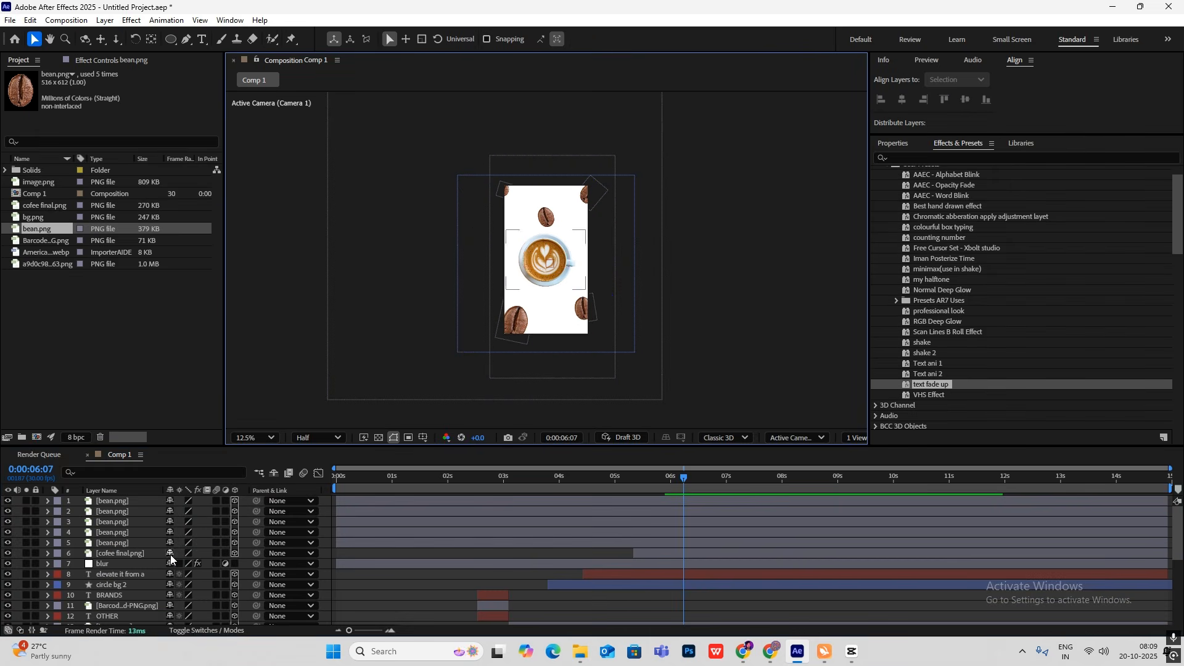
Move the blur layer above the bean layers and check its effect on the beans at the frame's edges.
left_click_drag(108, 570, 105, 497)
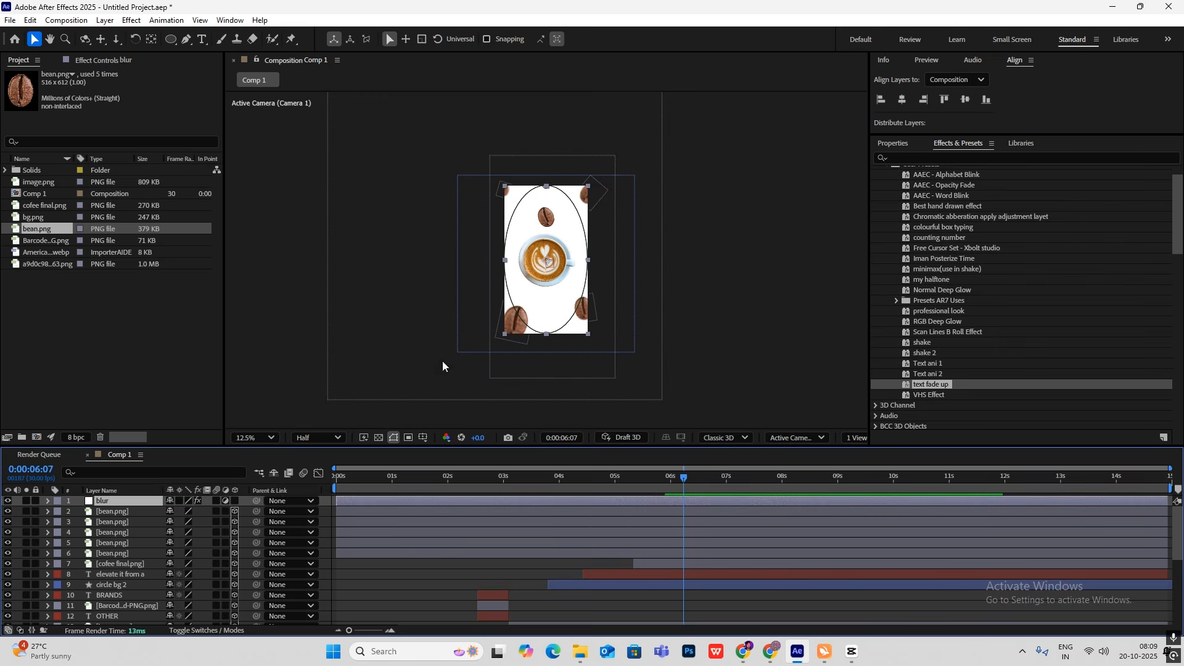
left_click(647, 270)
key("period")
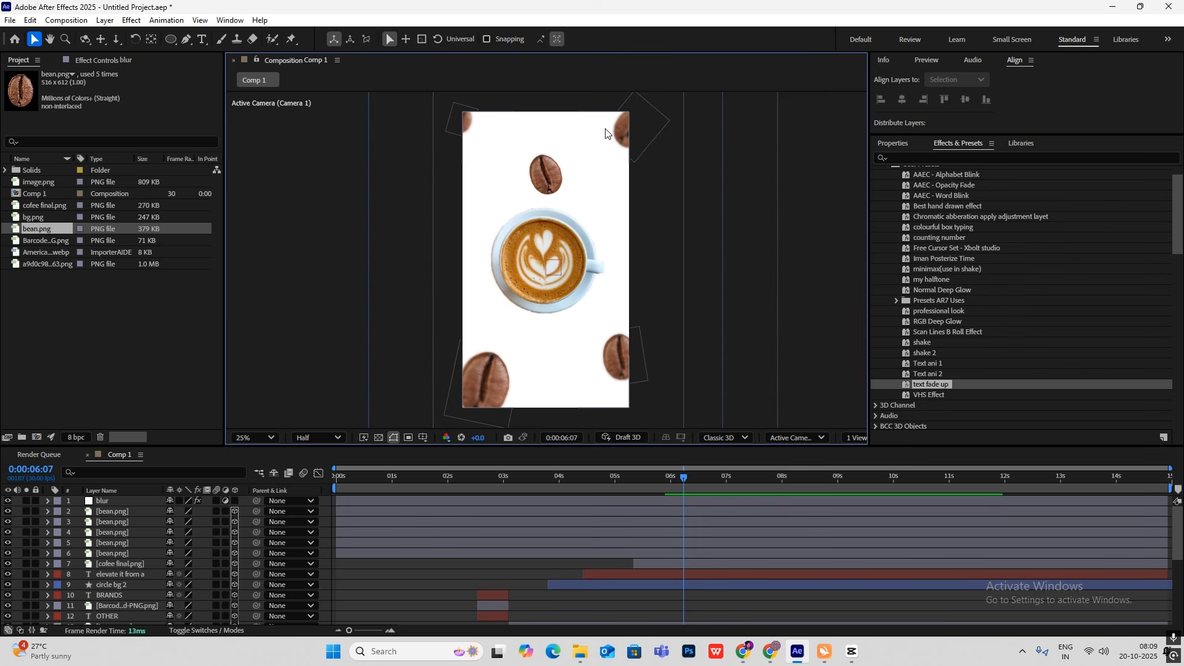
key("comma")
Trim the start of all five bean.png layers to 0:00:05:10.
left_click_drag(683, 476, 629, 507)
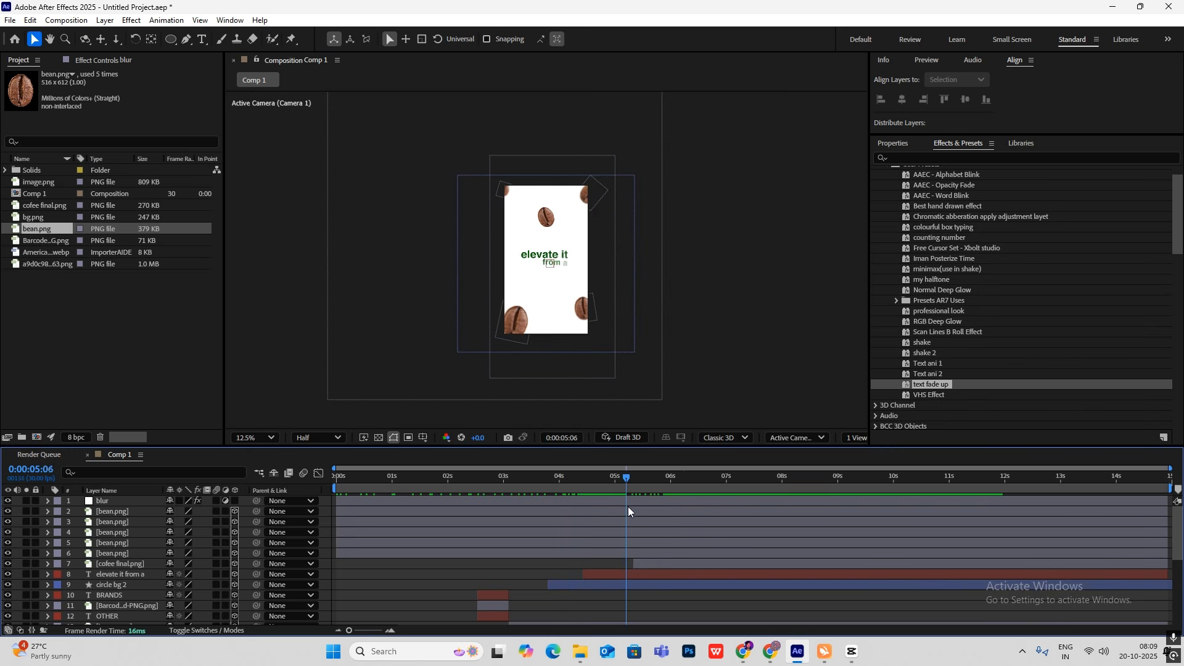
left_click(114, 512)
left_click(127, 556, "shift")
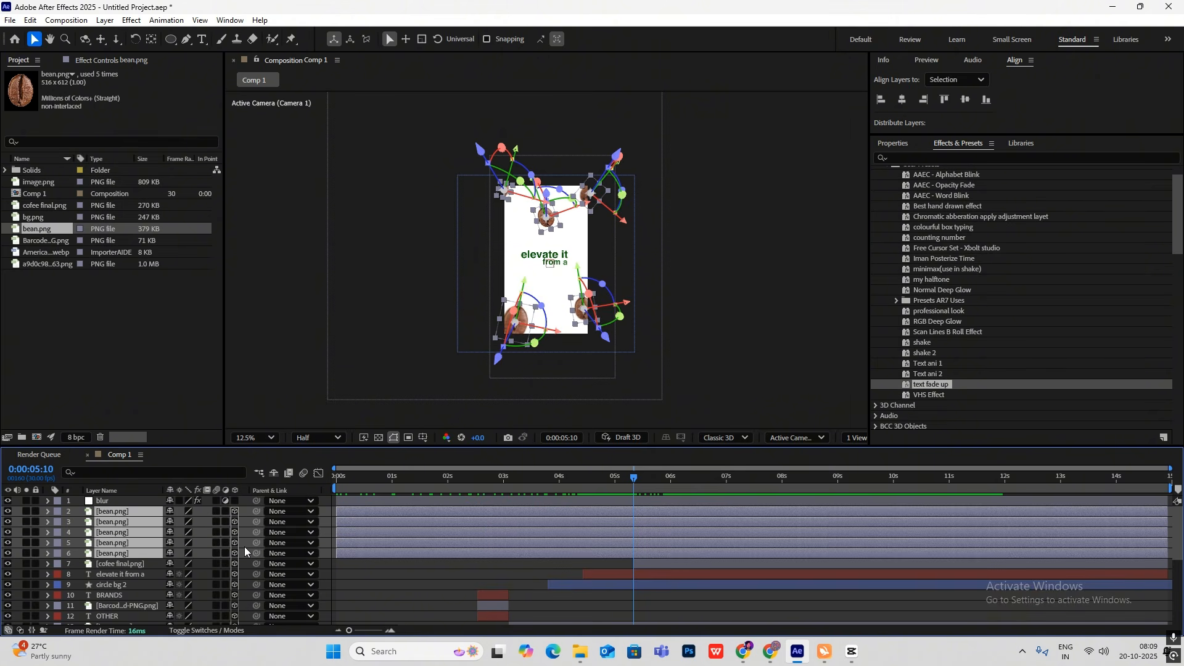
key("alt+bracketleft")
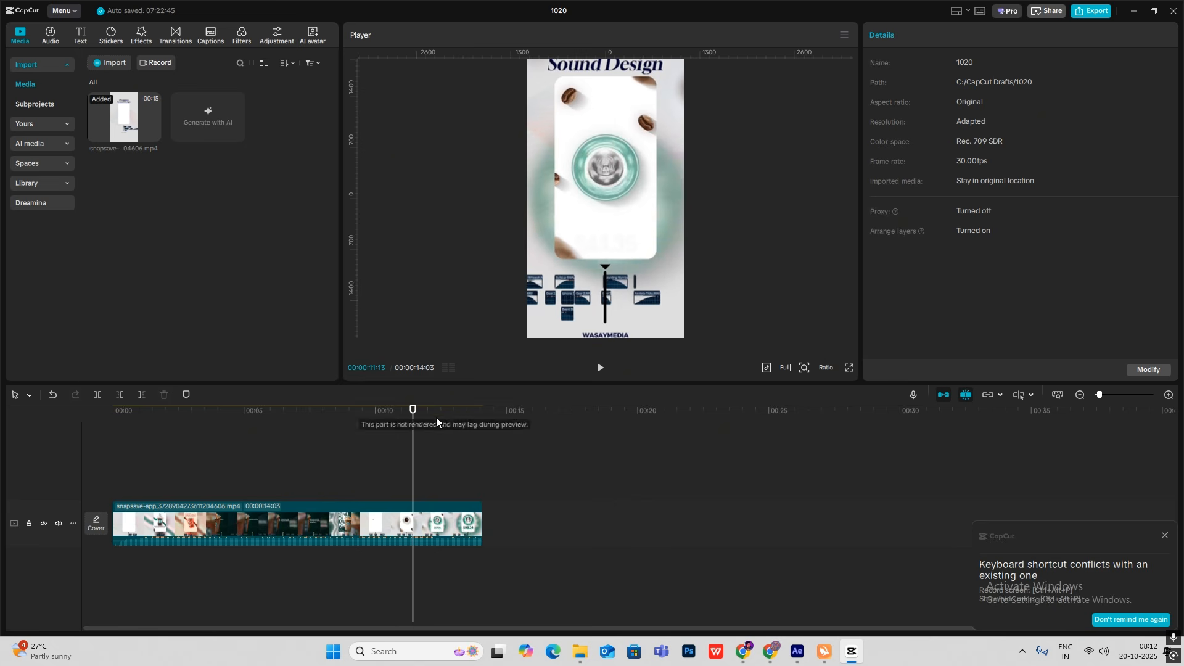
Review the logo-and-price ending of the reference video in CapCut and play back Comp 1 in After Effects from the start.
left_click_drag(413, 450, 440, 466)
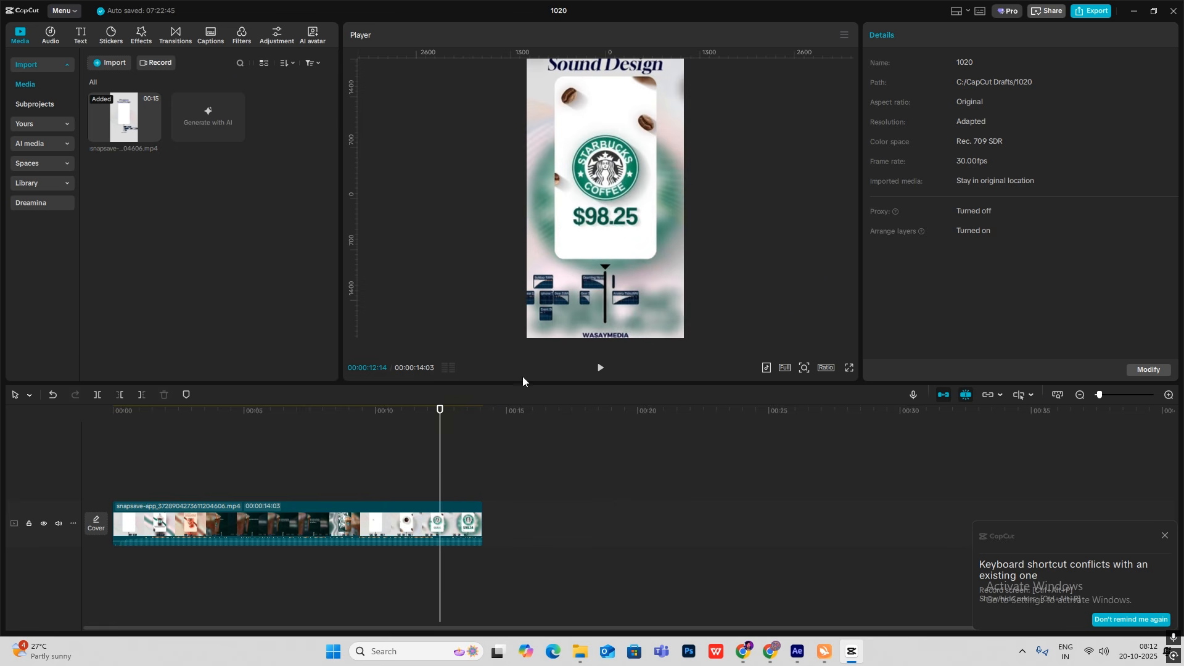
key("space")
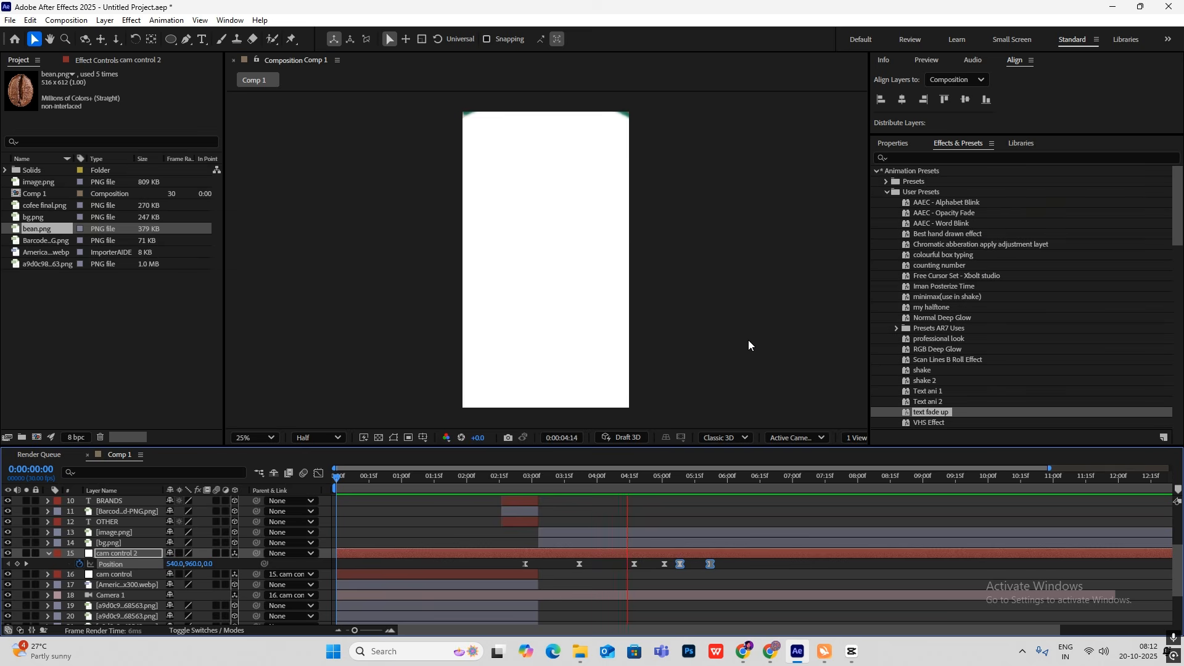
key("space")
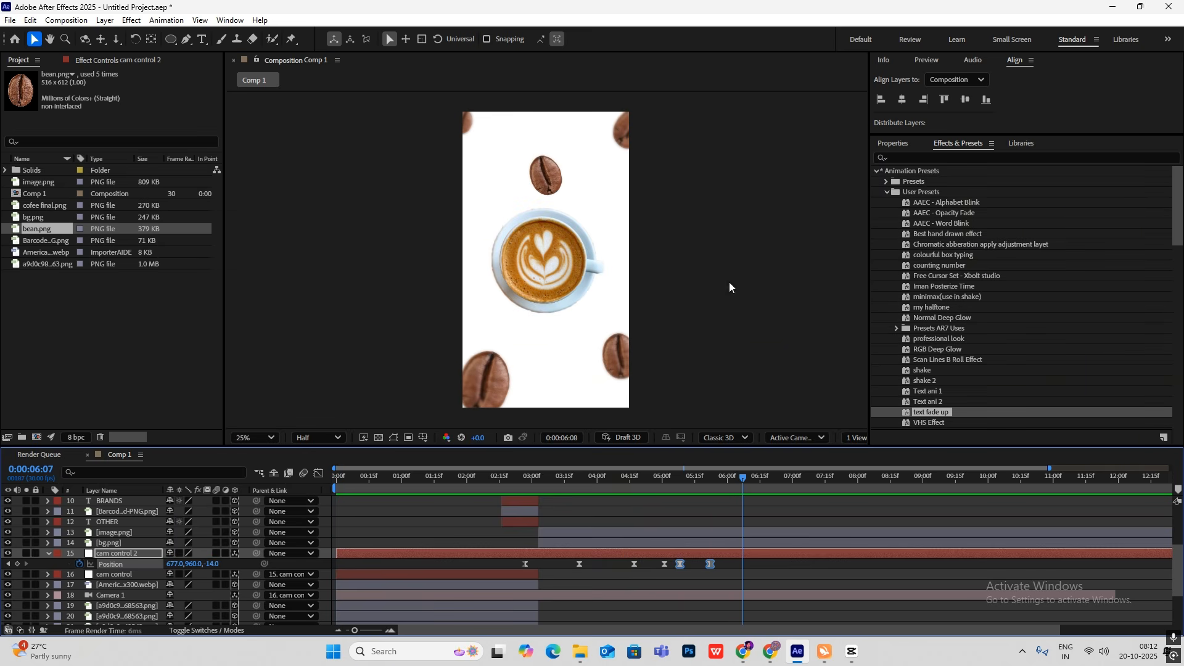